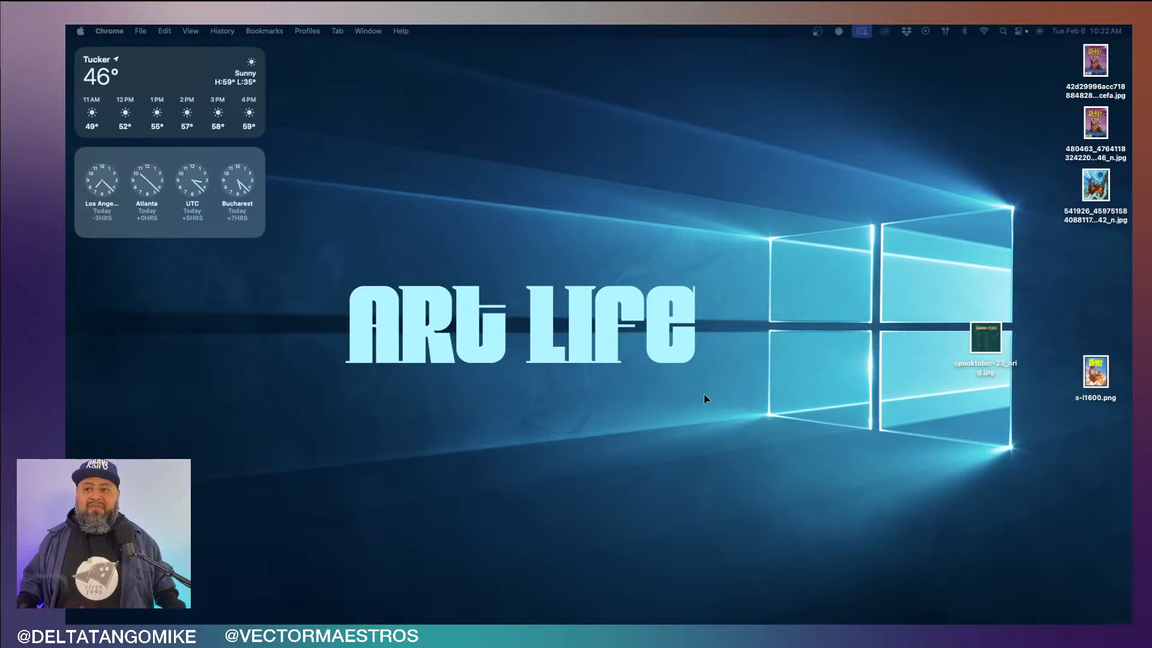
- Launch Illustrator and open a Finder window while it loads
click(715, 607)
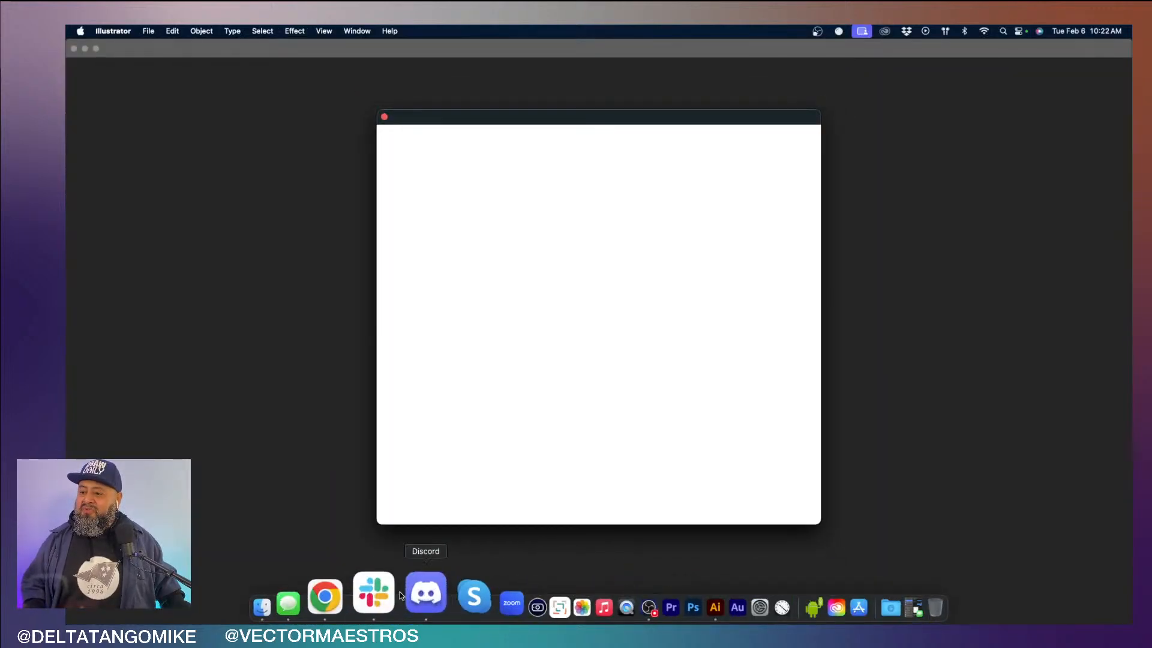
click(331, 594)
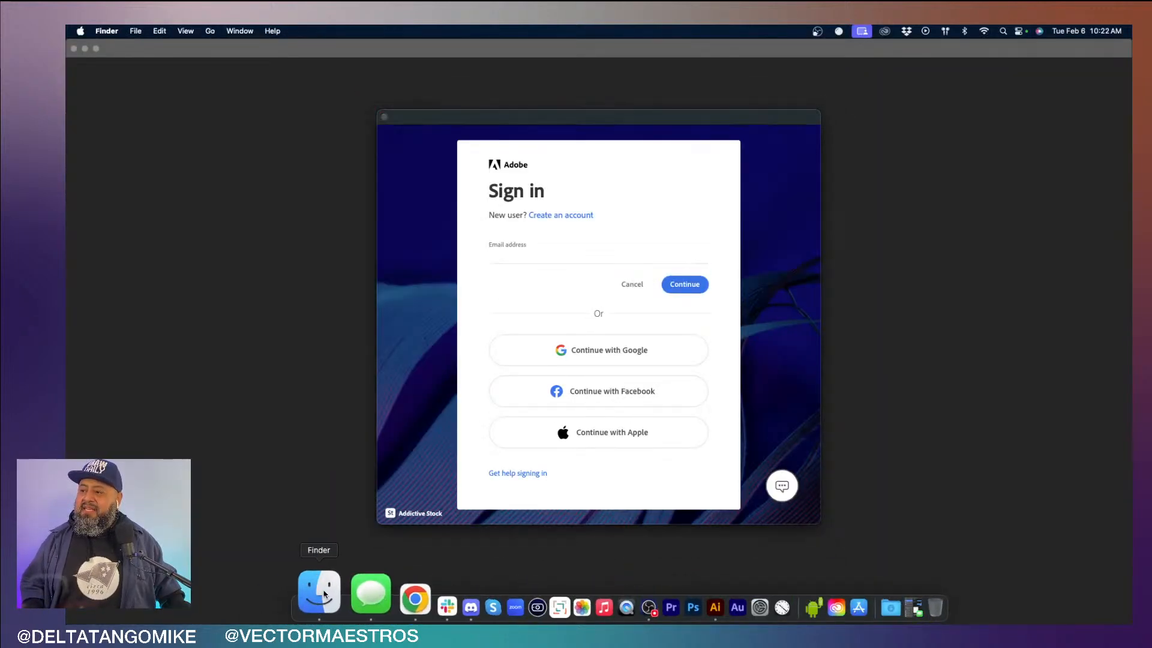
- Sign in to Adobe by entering the account's email address and the account password
click(596, 256)
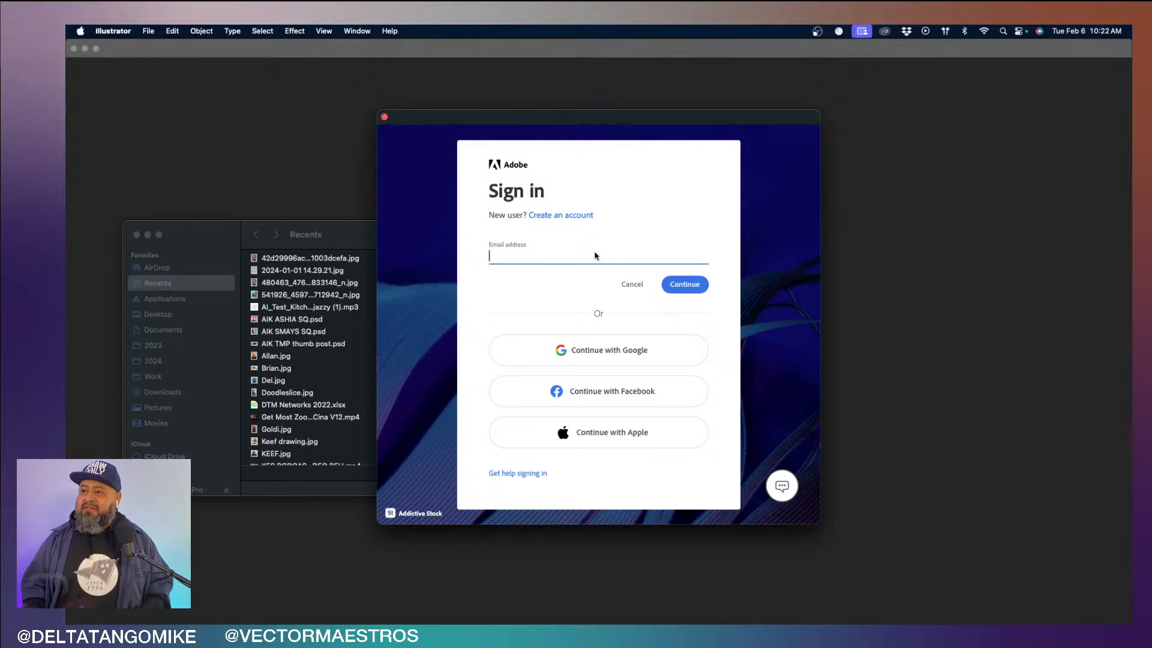
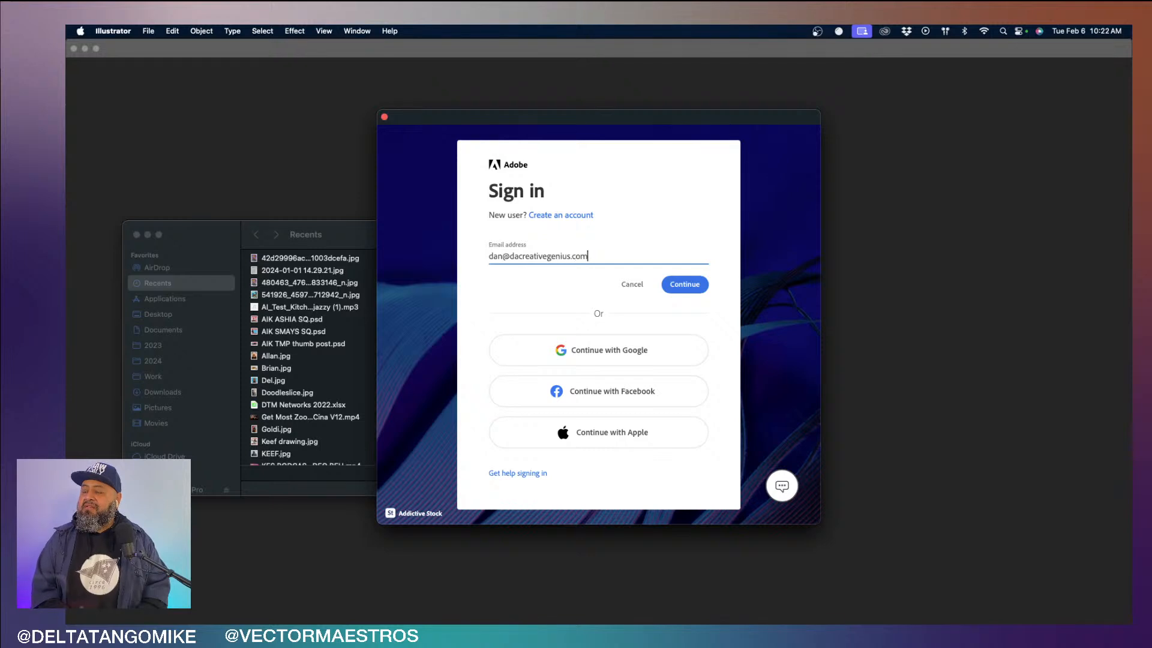
key(Return)
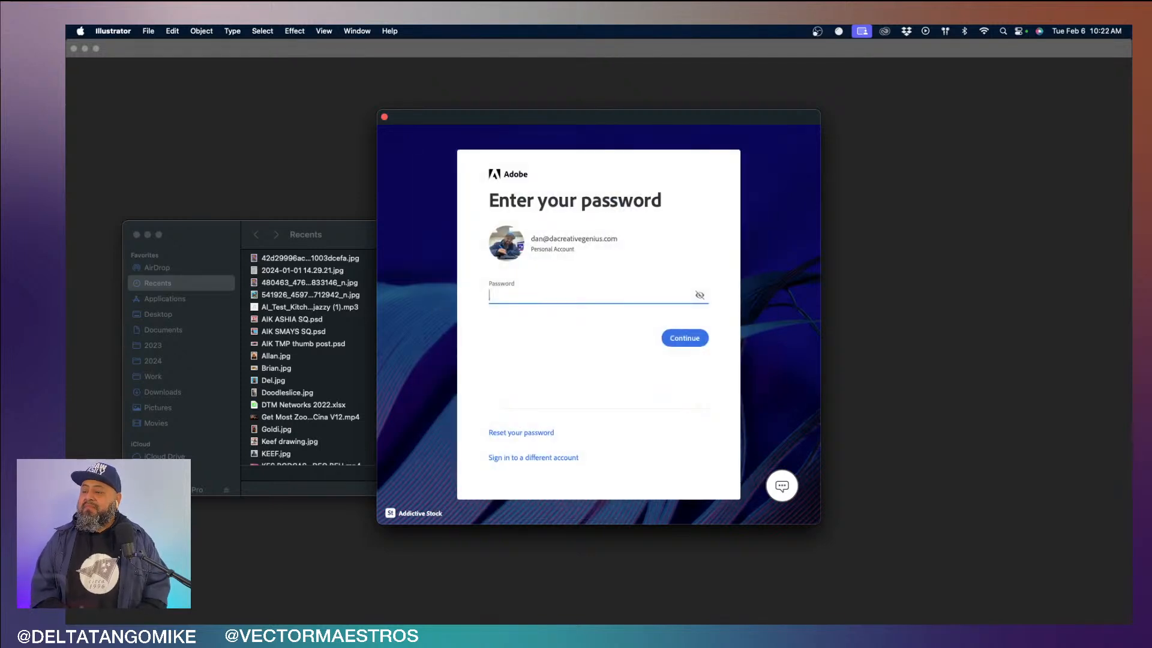
text(•••••••••)
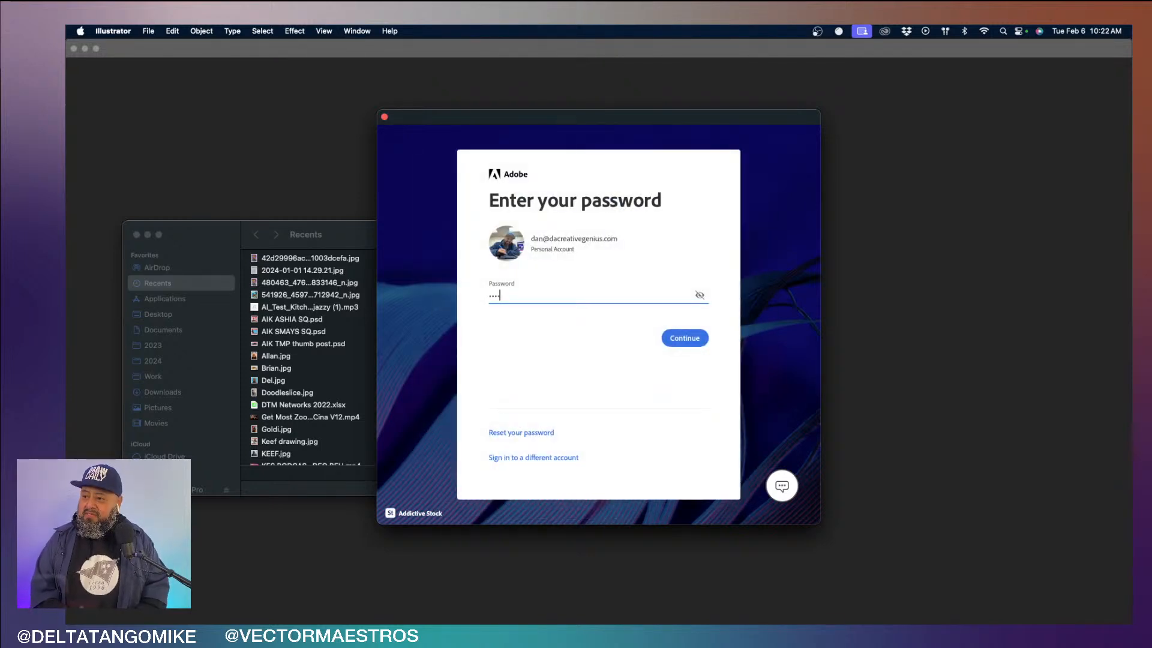
key(Return)
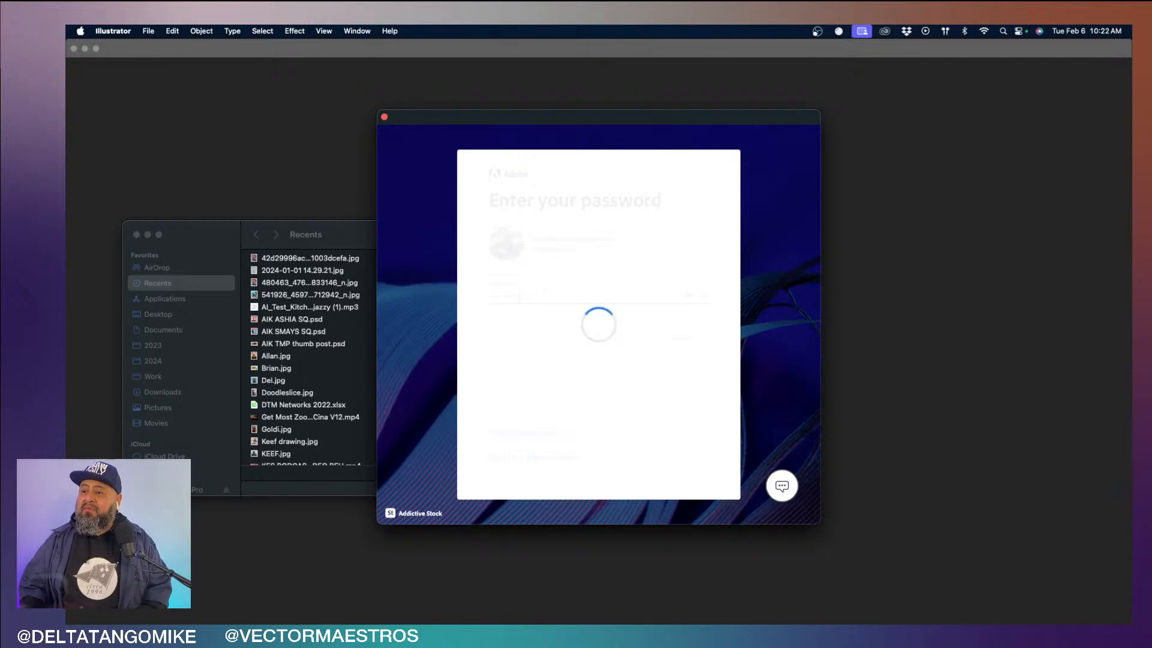
- Switch to Finder and show the contents of the 2024 folder
click(192, 228)
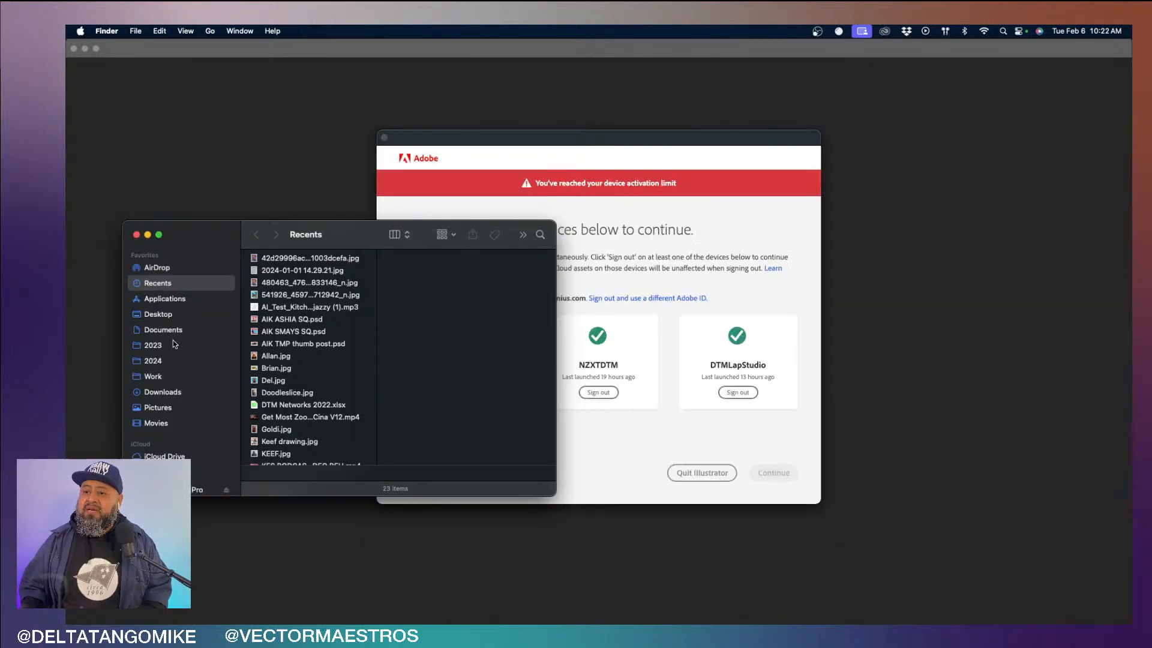
click(172, 360)
- Sign the DTMLapStudio device out of Illustrator to activate this device, and continue into Illustrator
click(633, 424)
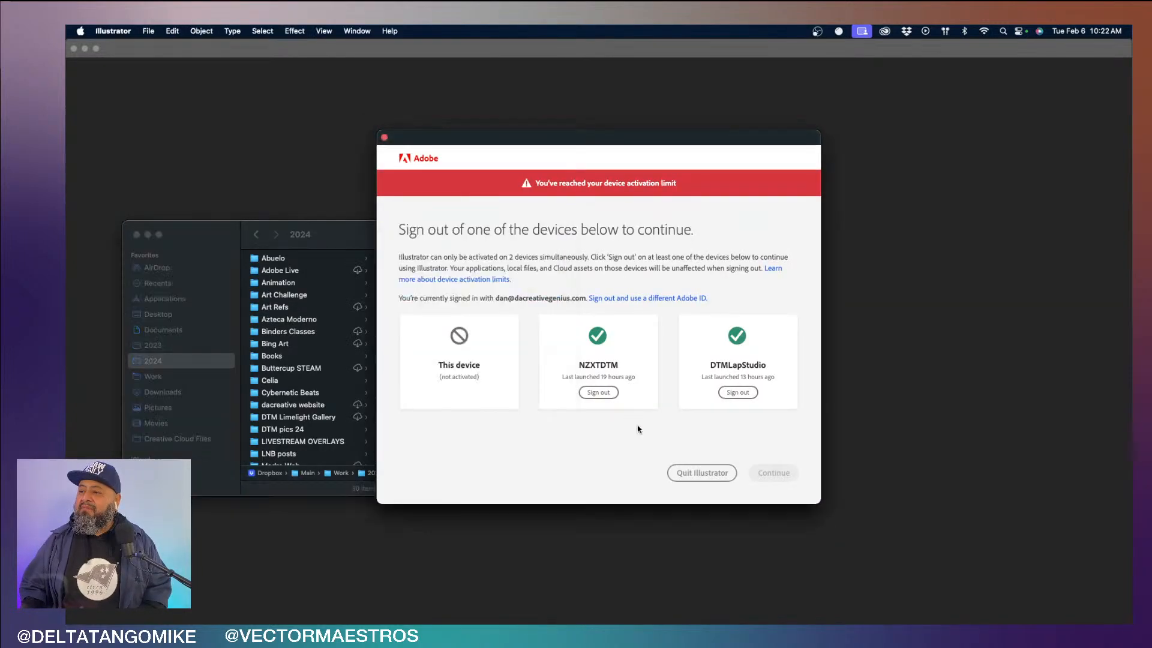
click(738, 393)
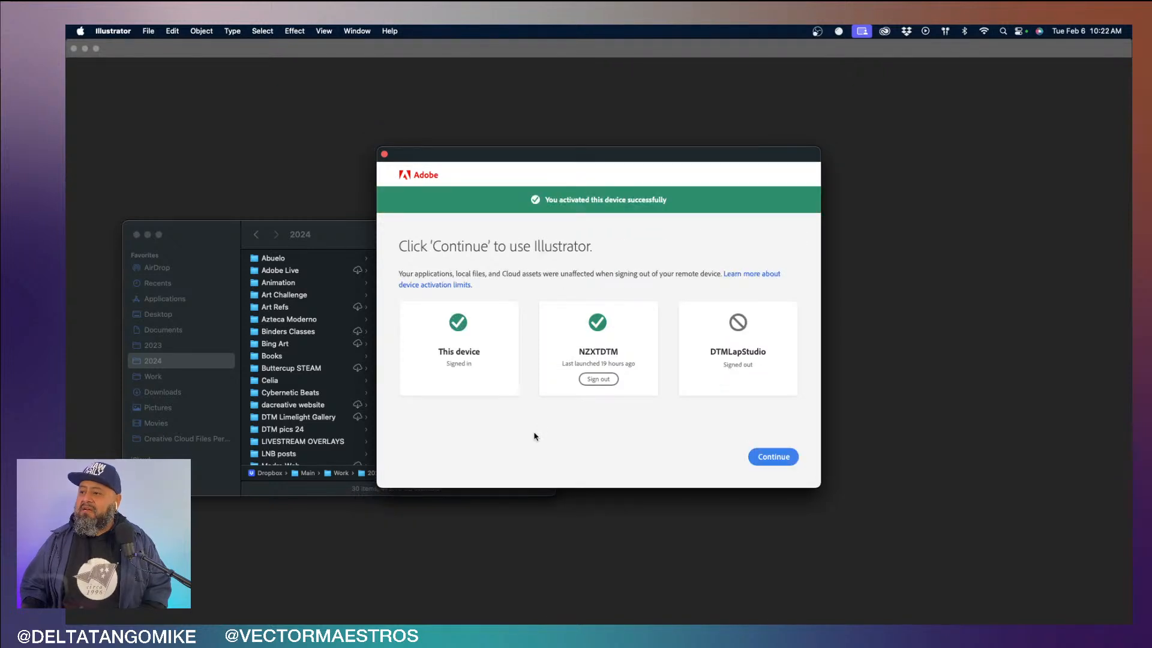
click(773, 457)
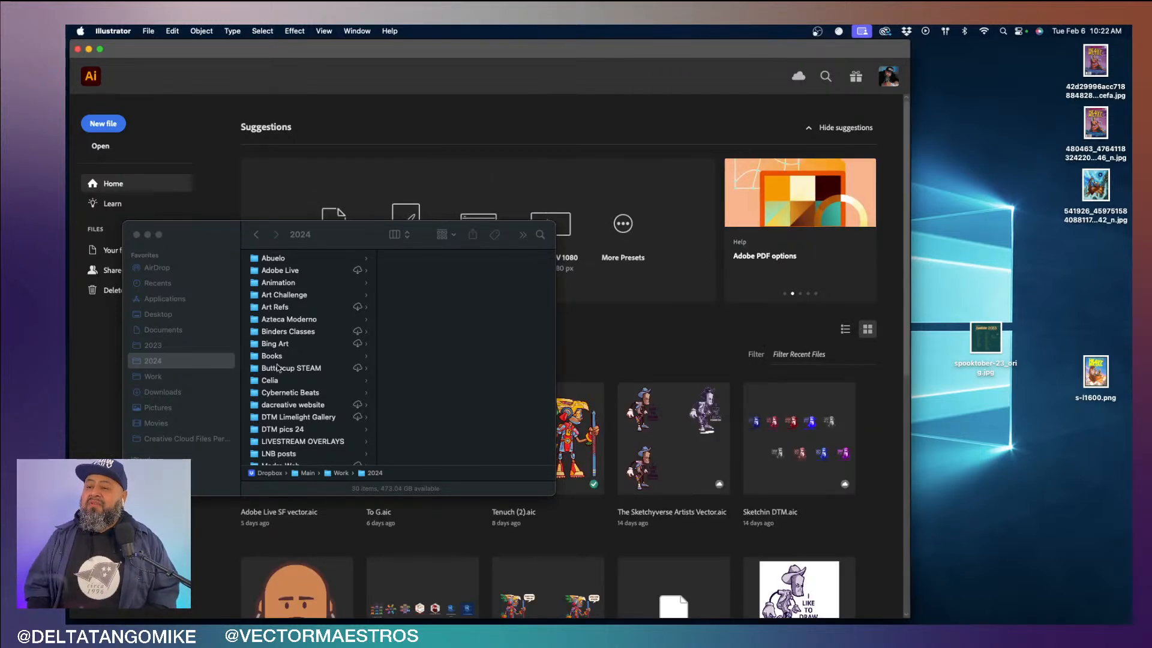
- In Finder, open the dot puzzles folder inside Vector Maestros and move the window clear of Illustrator's home screen
scroll(278, 367, down, 5)
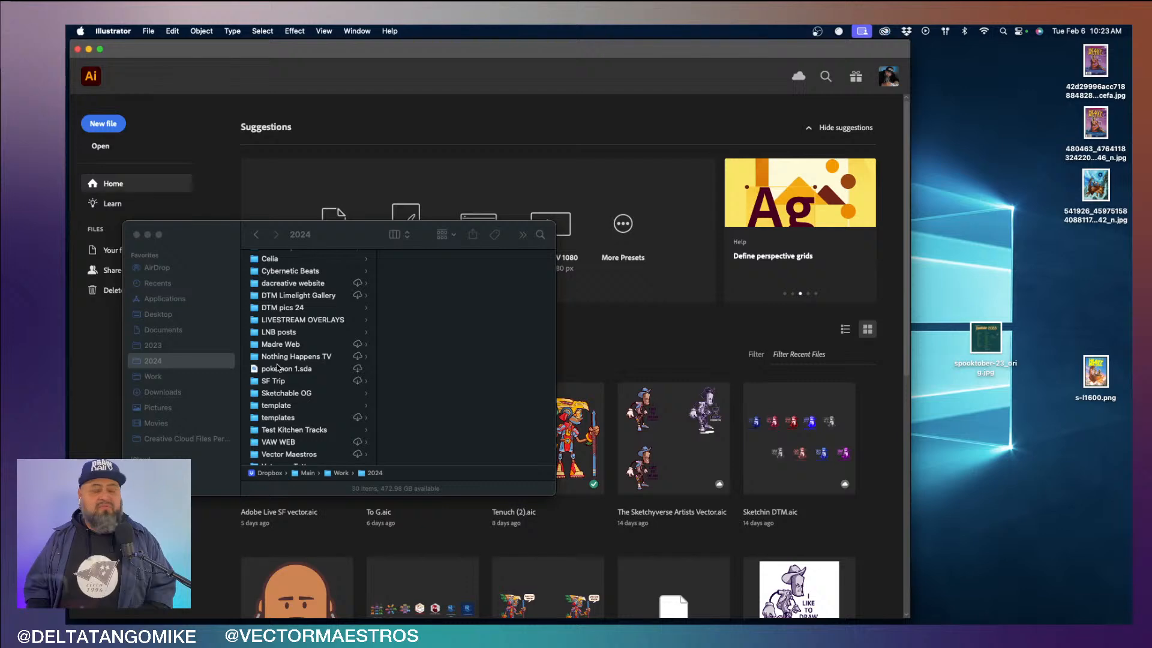
scroll(278, 368, down, 3)
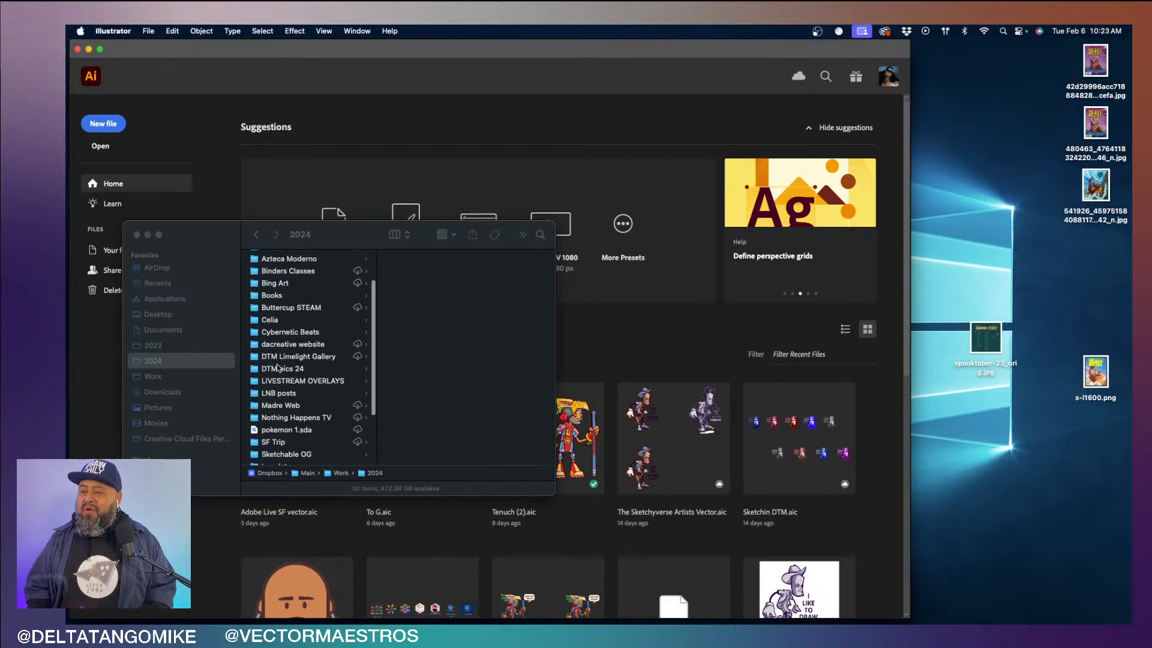
click(299, 415)
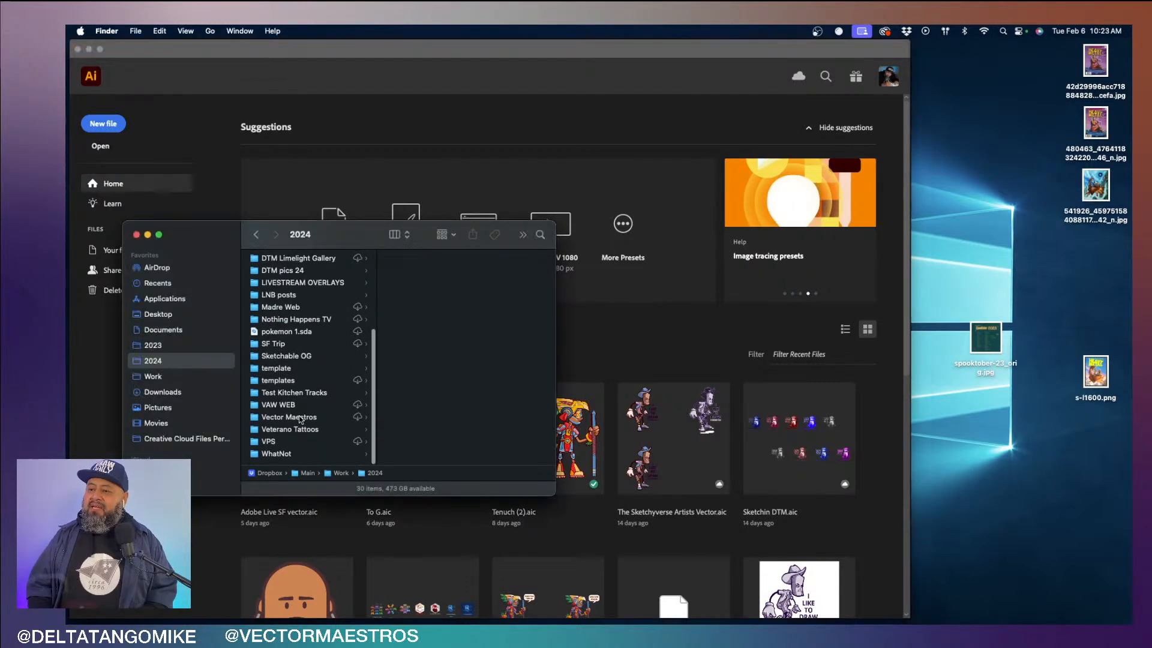
click(298, 416)
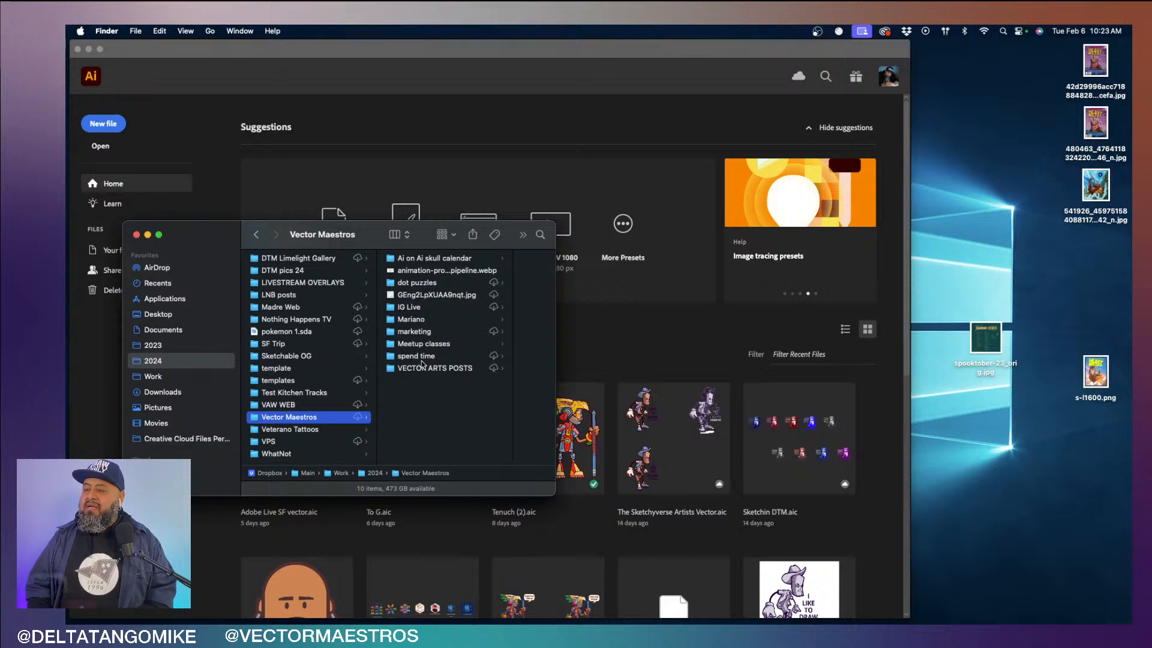
click(432, 282)
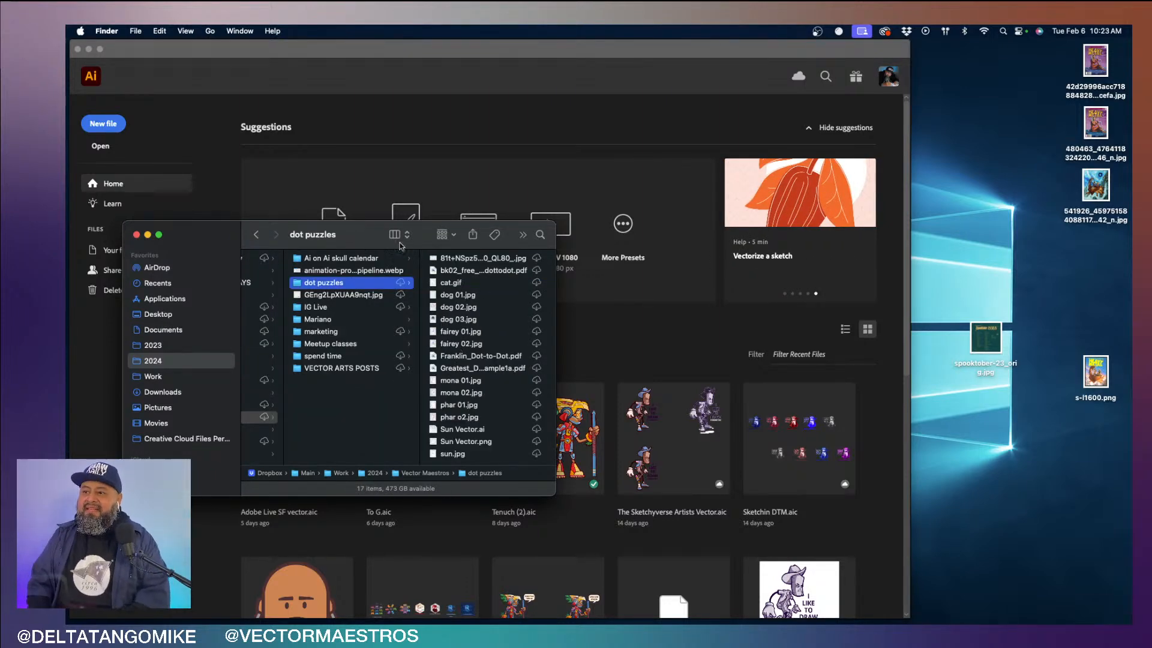
drag(368, 234, 879, 175)
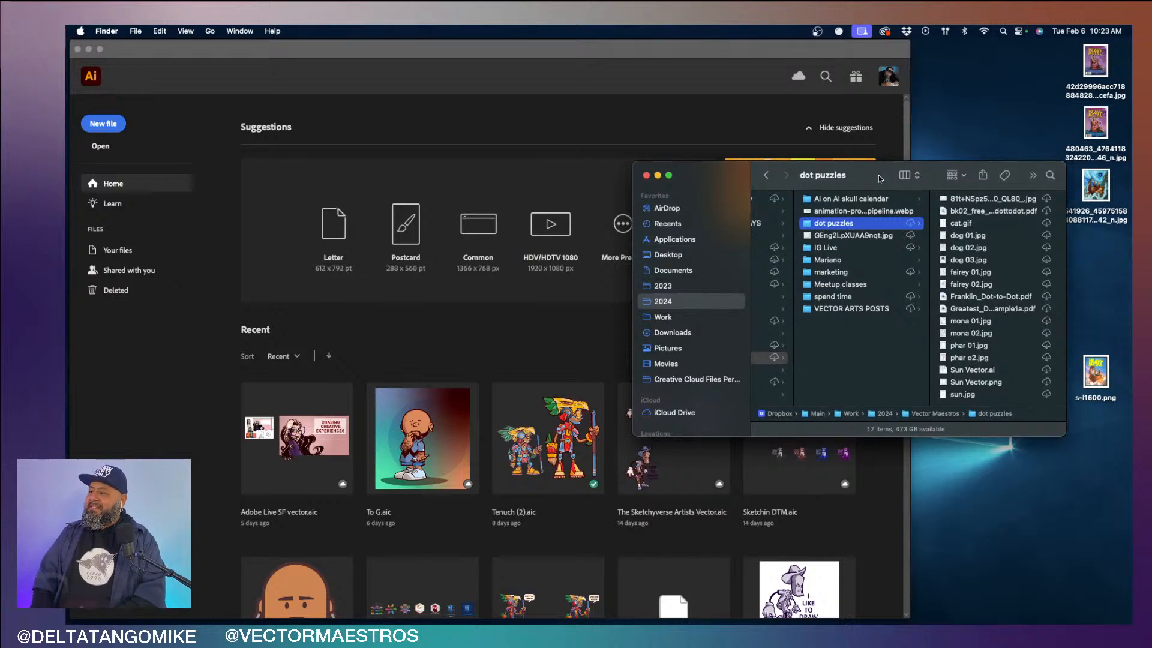
click(719, 118)
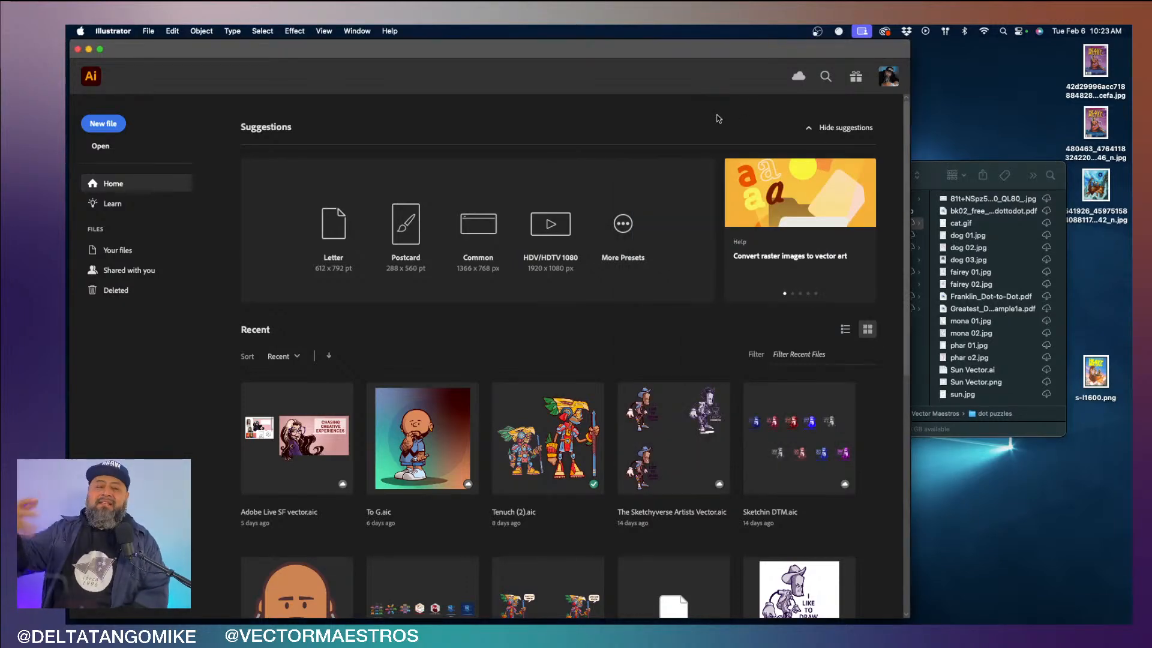
drag(719, 41, 722, 44)
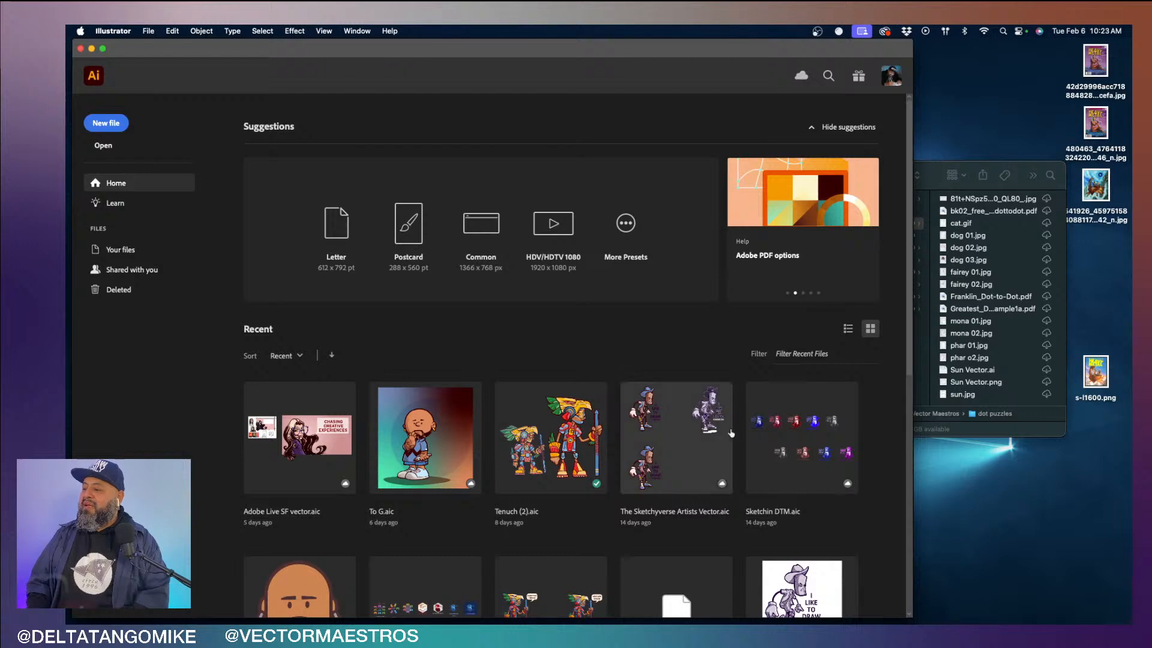
scroll(817, 516, down, 6)
scroll(817, 516, up, 6)
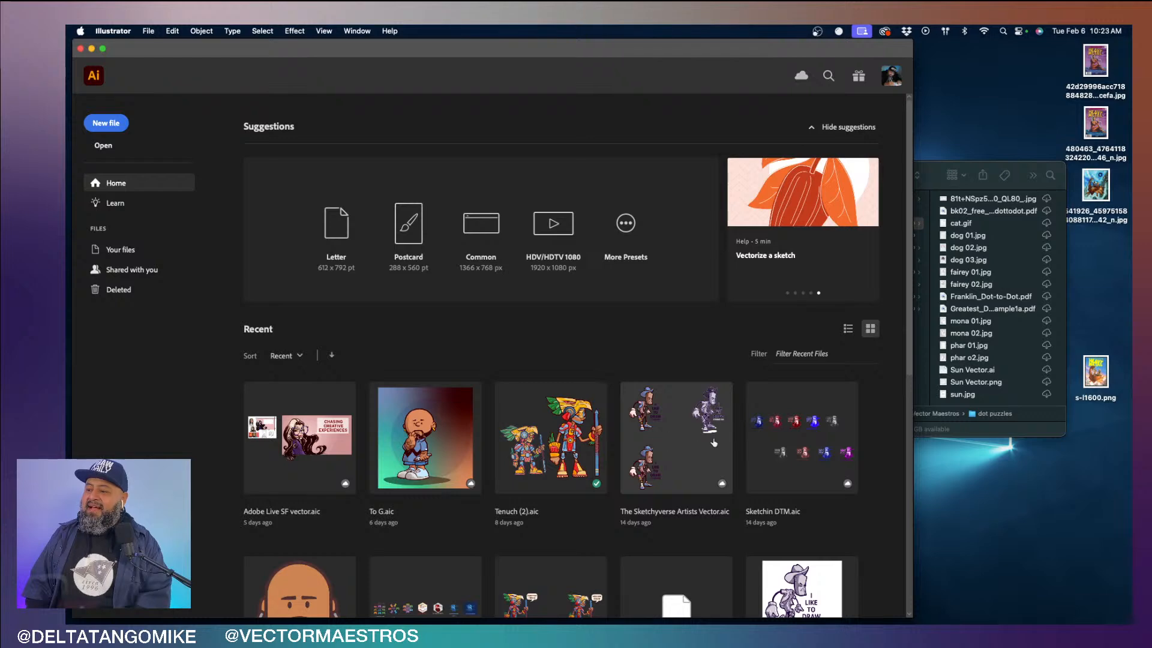
scroll(688, 451, down, 10)
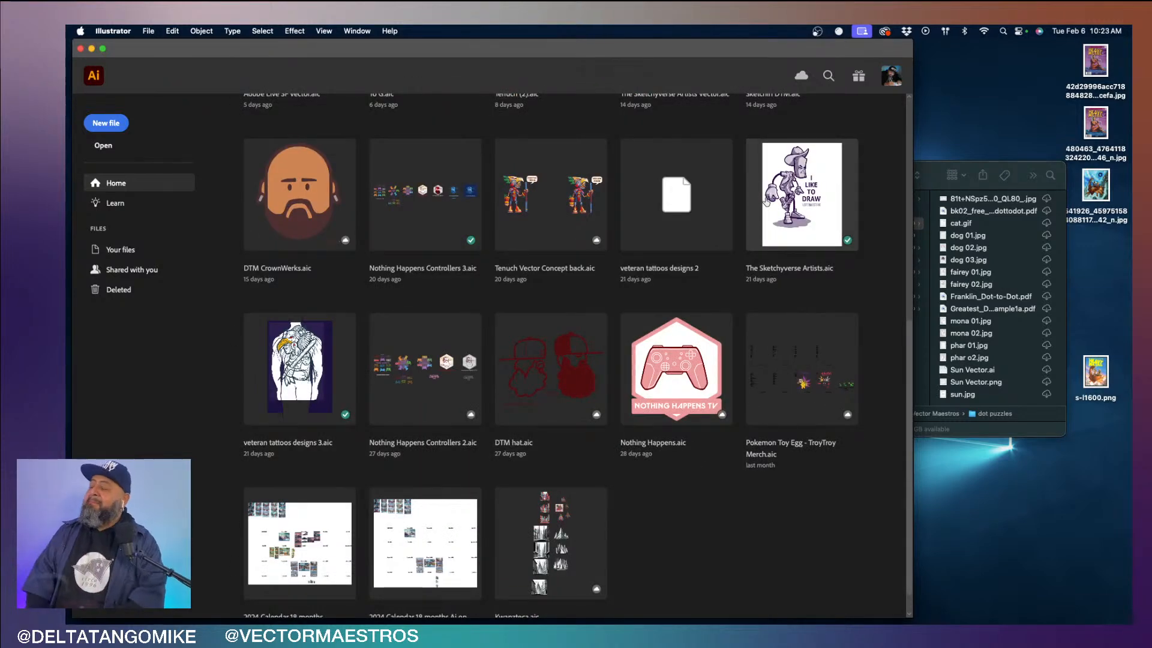
scroll(765, 198, up, 10)
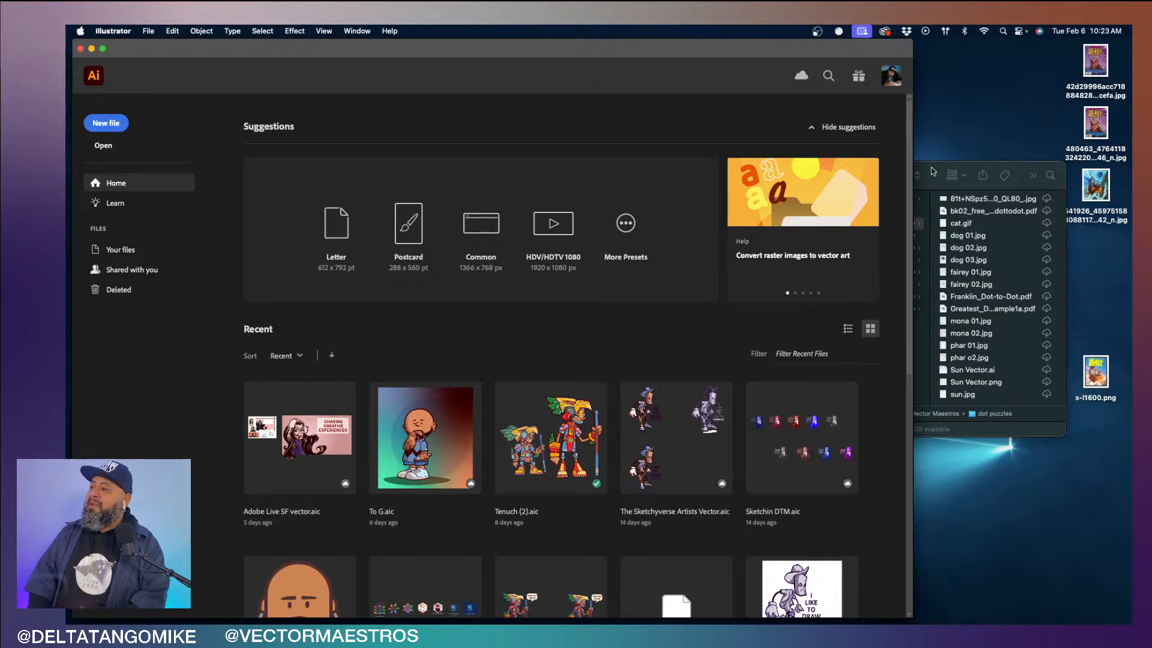
- Move and enlarge the dot puzzles Finder window and preview the first JPG file in the folder
drag(932, 171, 540, 84)
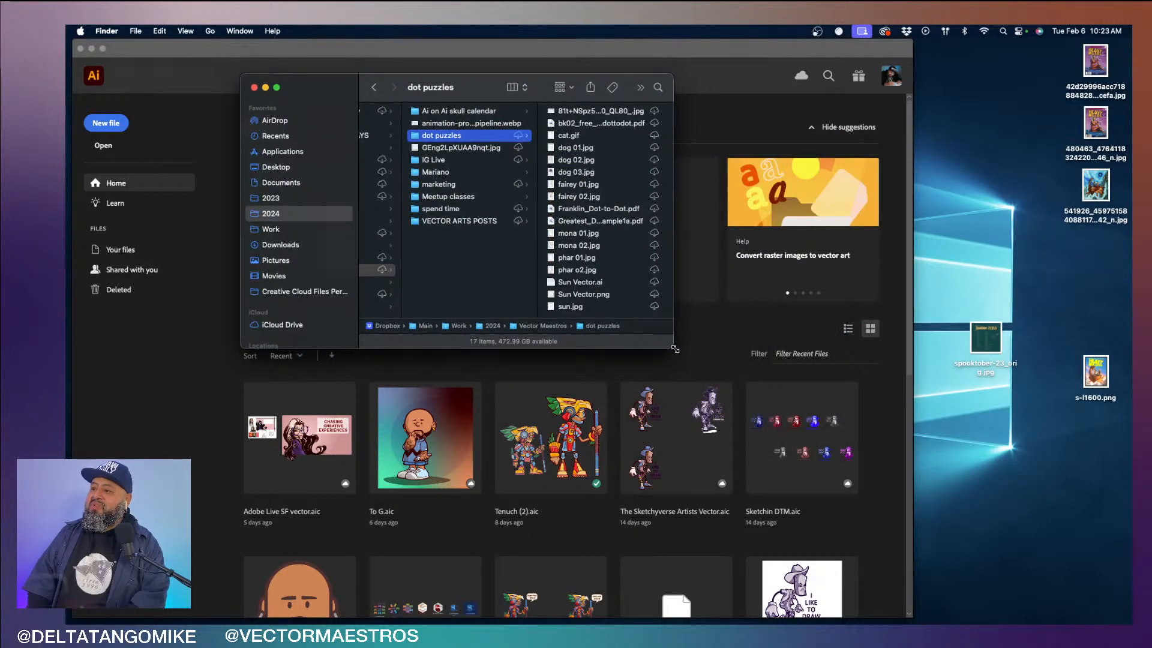
drag(673, 348, 789, 378)
key(Right)
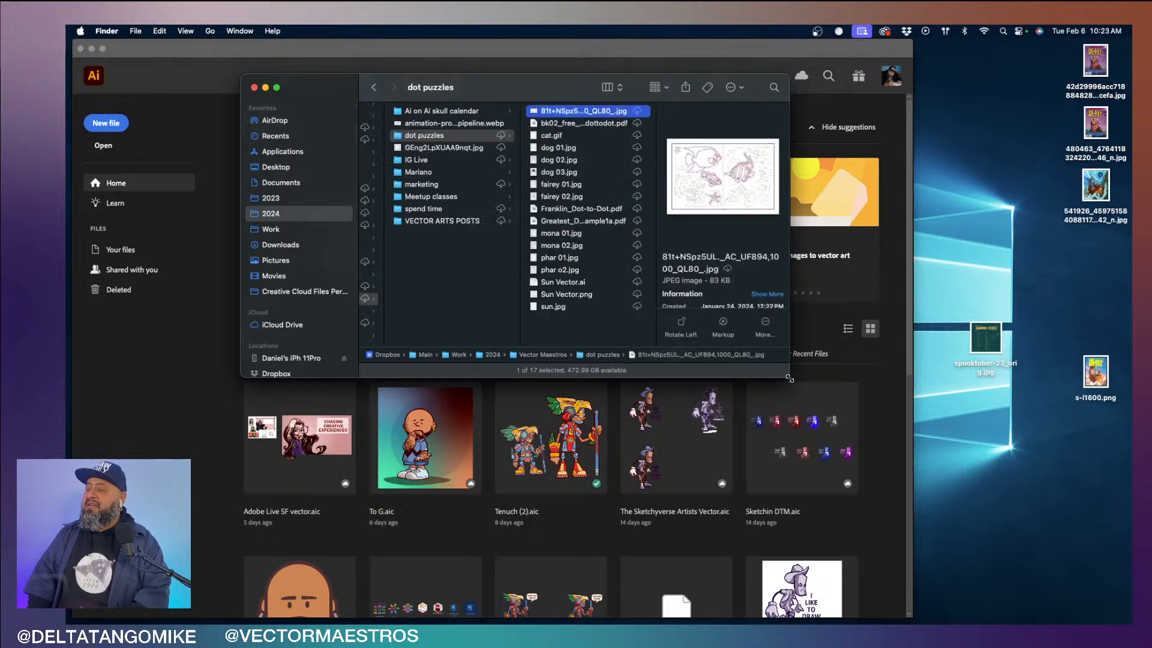
key(space)
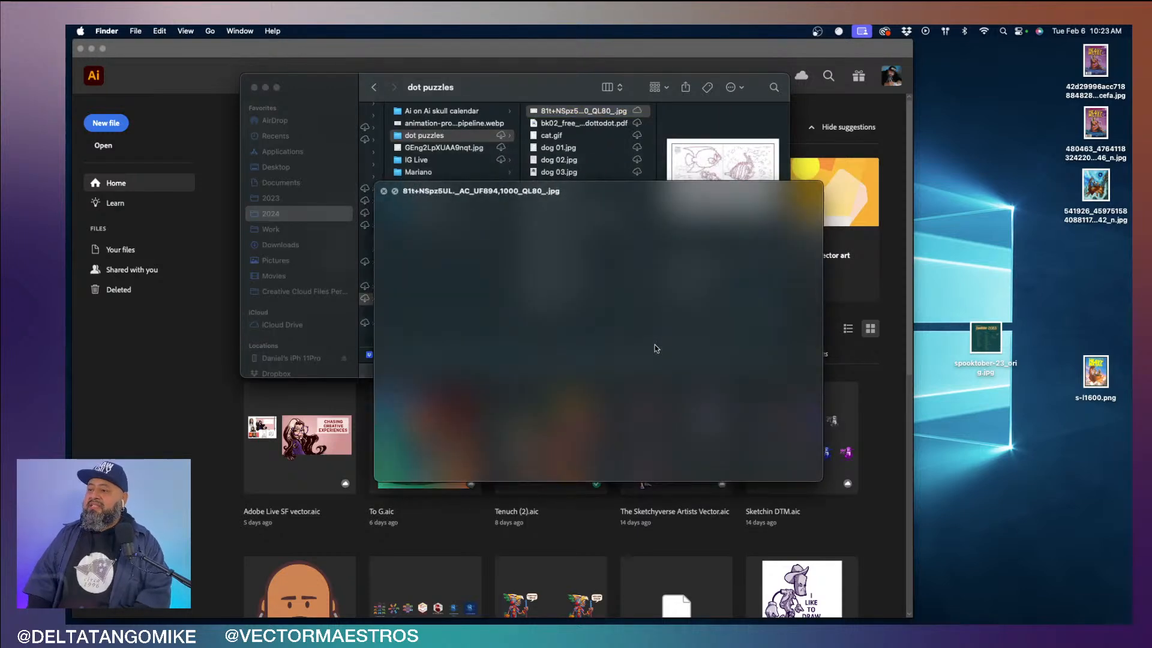
key(space)
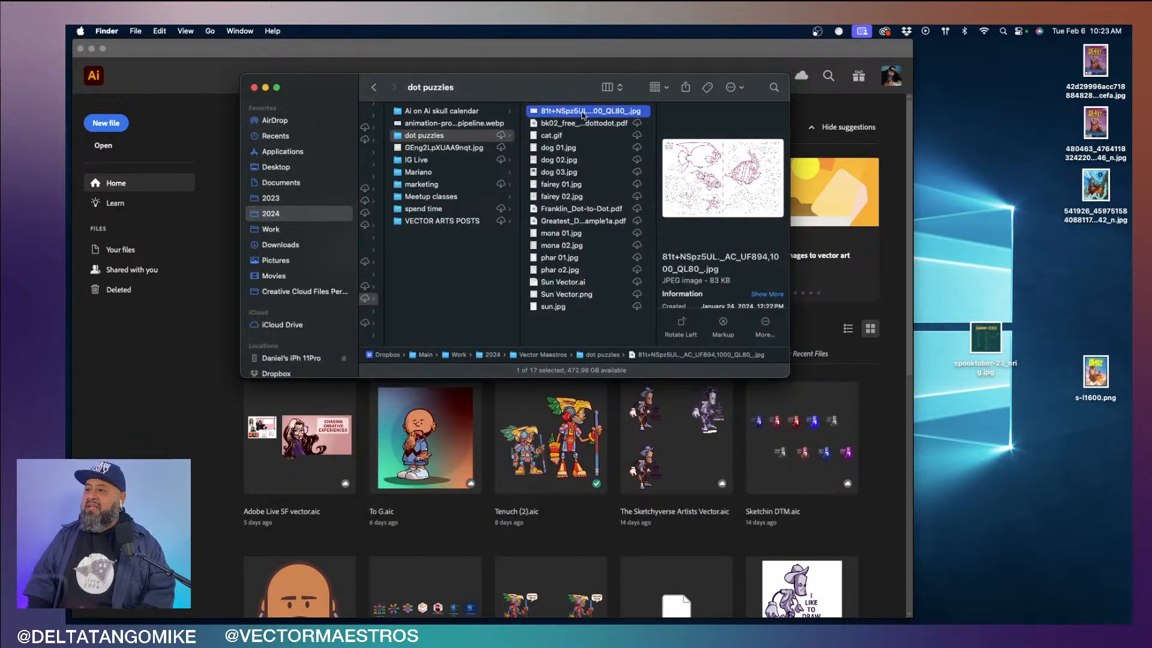
- Open the two-page fish dot-to-dot JPG in Preview, enlarge its window and reposition it
double_click(583, 112)
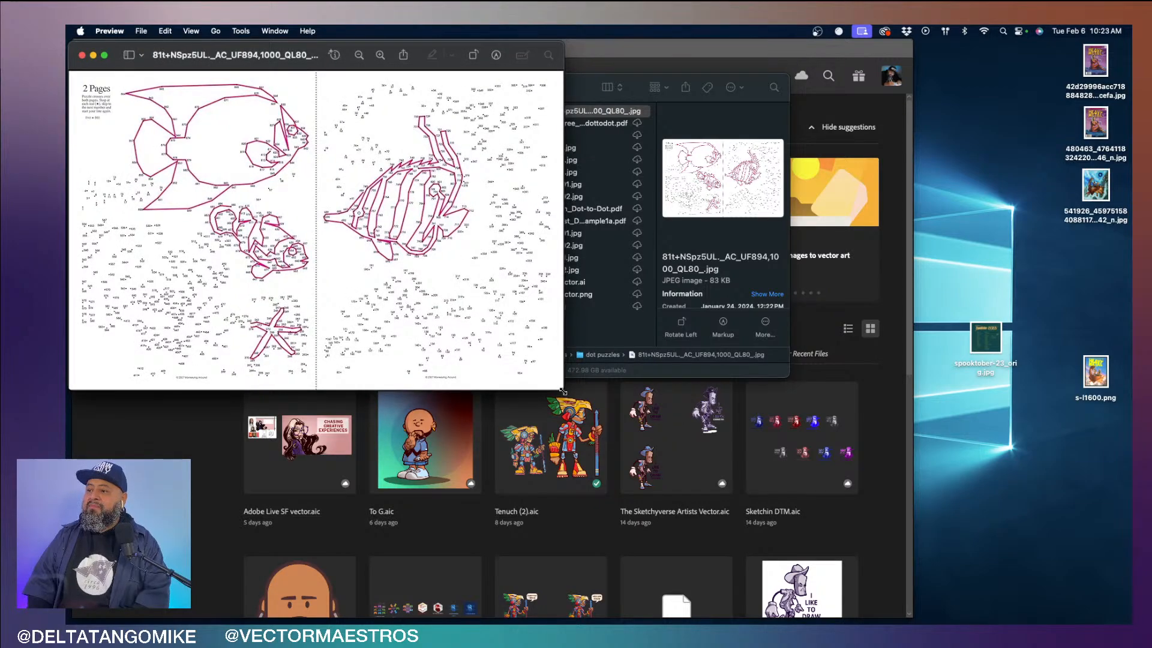
drag(563, 390, 872, 615)
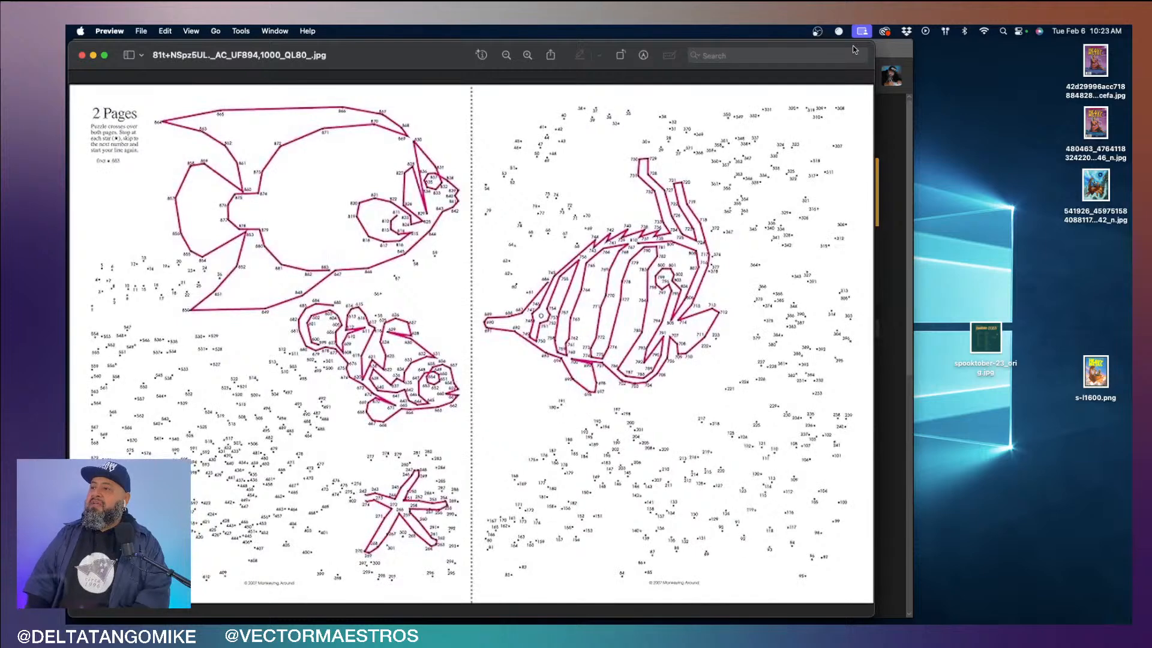
drag(391, 63, 510, 63)
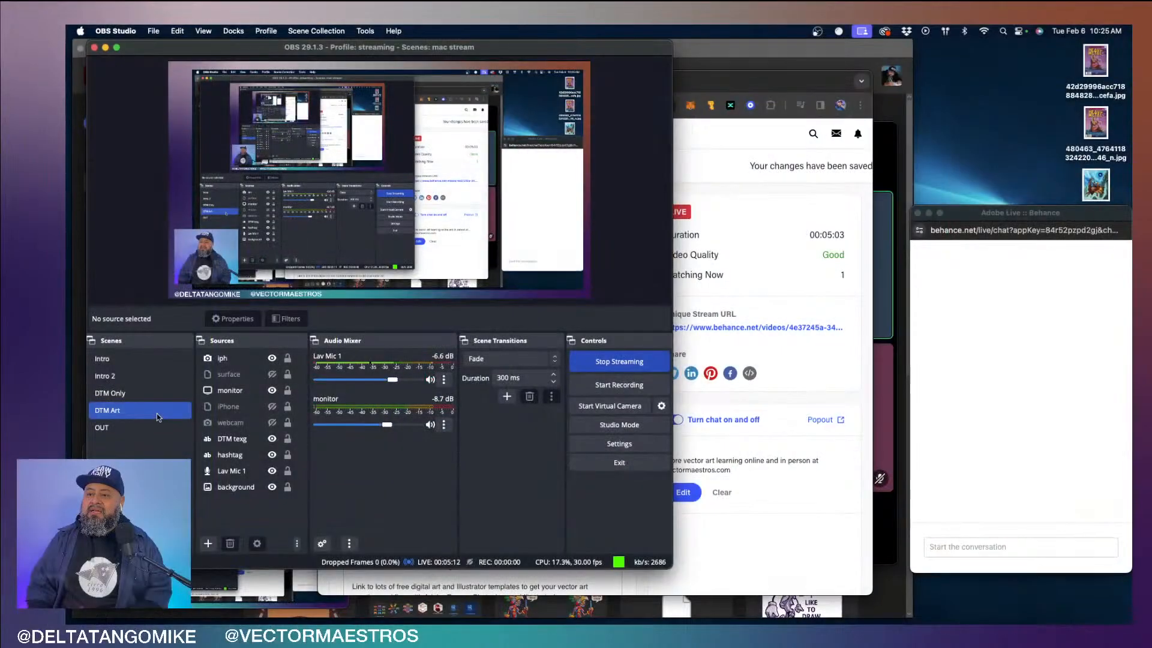
- In OBS, open the properties of the monitor source in the DTM Art scene and open its display choices
click(237, 390)
double_click(238, 391)
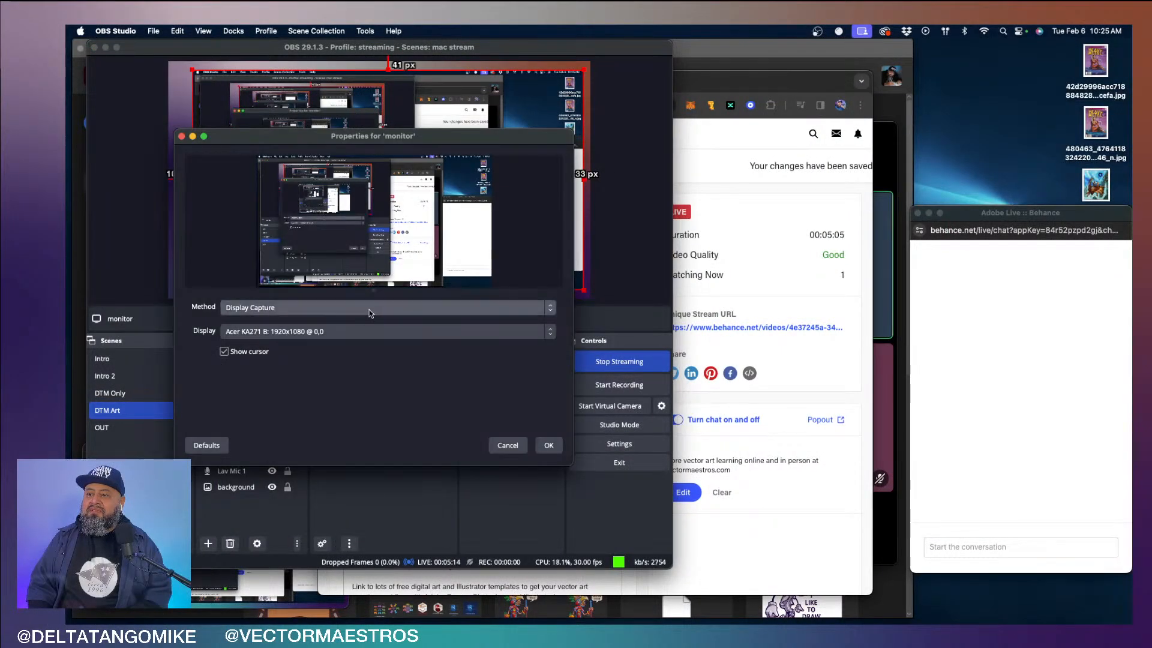
click(357, 329)
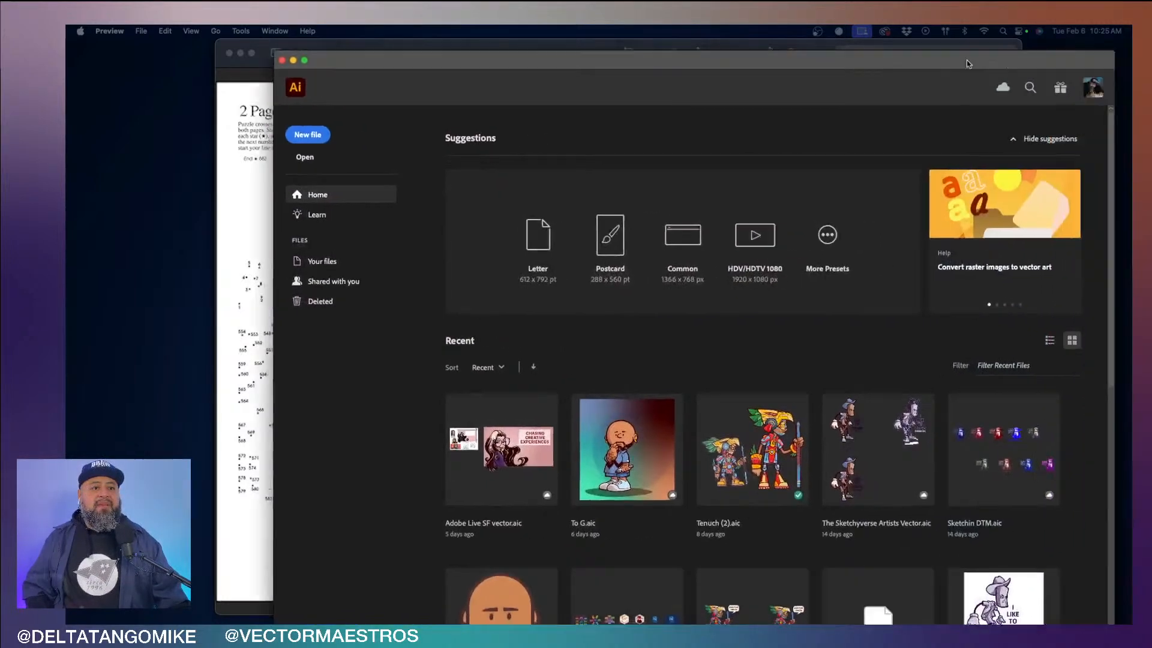
- Move the Illustrator home window beside the puzzle image and bring the fish dot-to-dot image in Preview to the front
drag(966, 60, 788, 113)
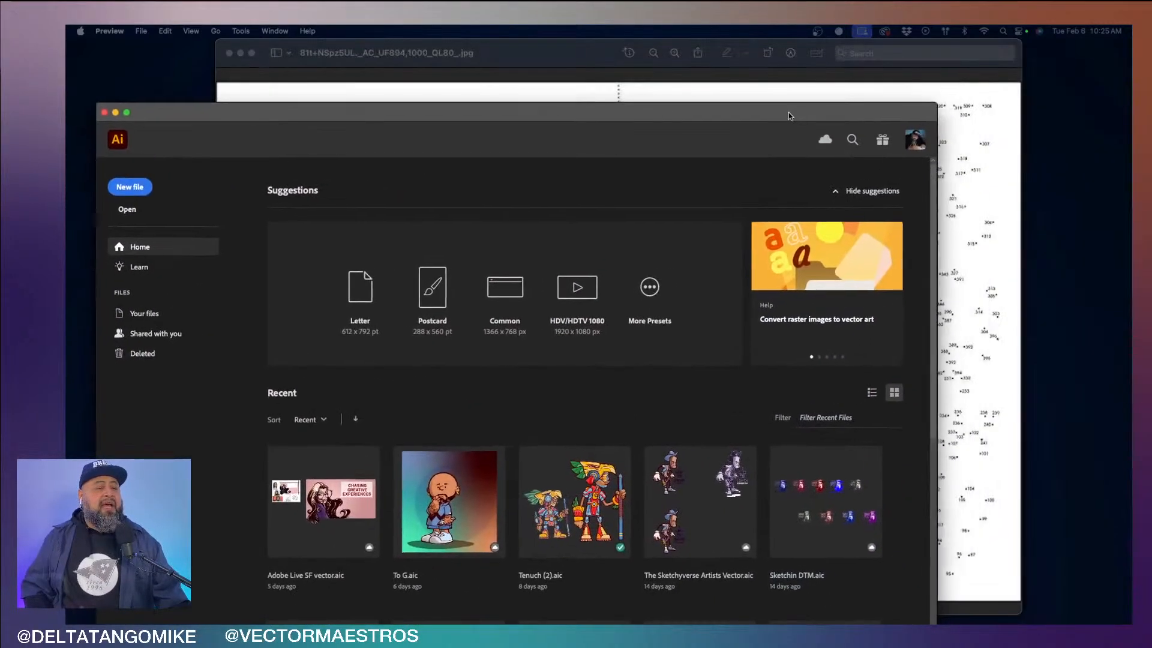
click(935, 99)
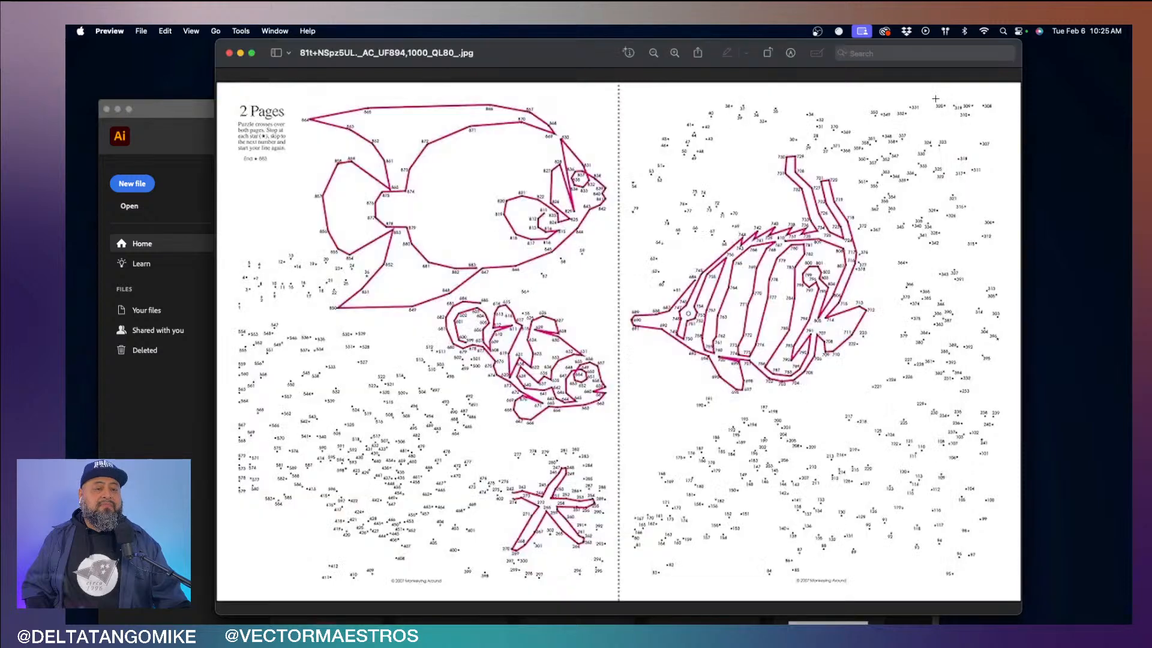
- Shift the Illustrator home window slightly and bring the fish dot-to-dot image back to the front
click(180, 117)
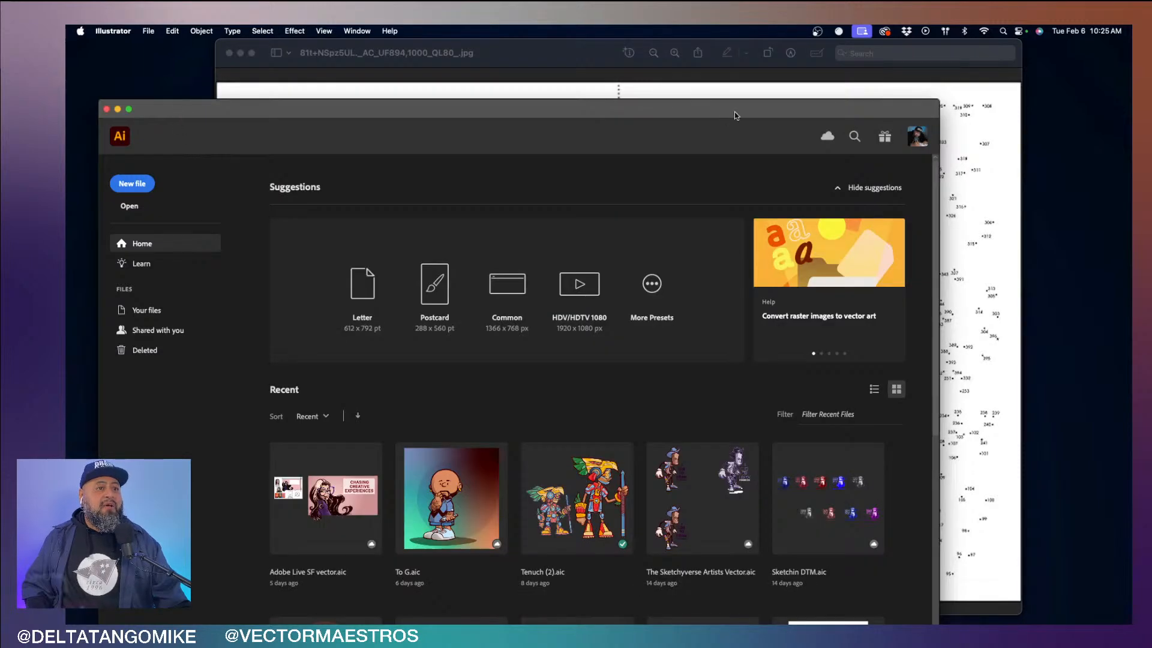
drag(937, 101, 830, 99)
click(588, 57)
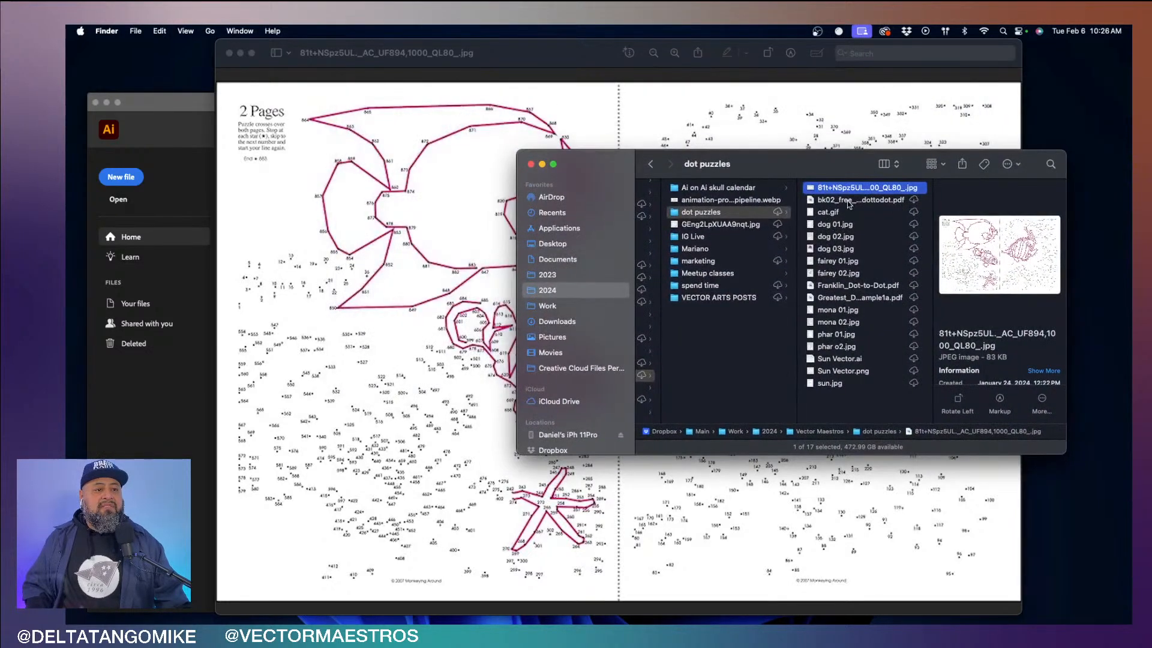
- Preview the files in the dot puzzles folder from the bk02 sample PDF down to the dog images
click(848, 202)
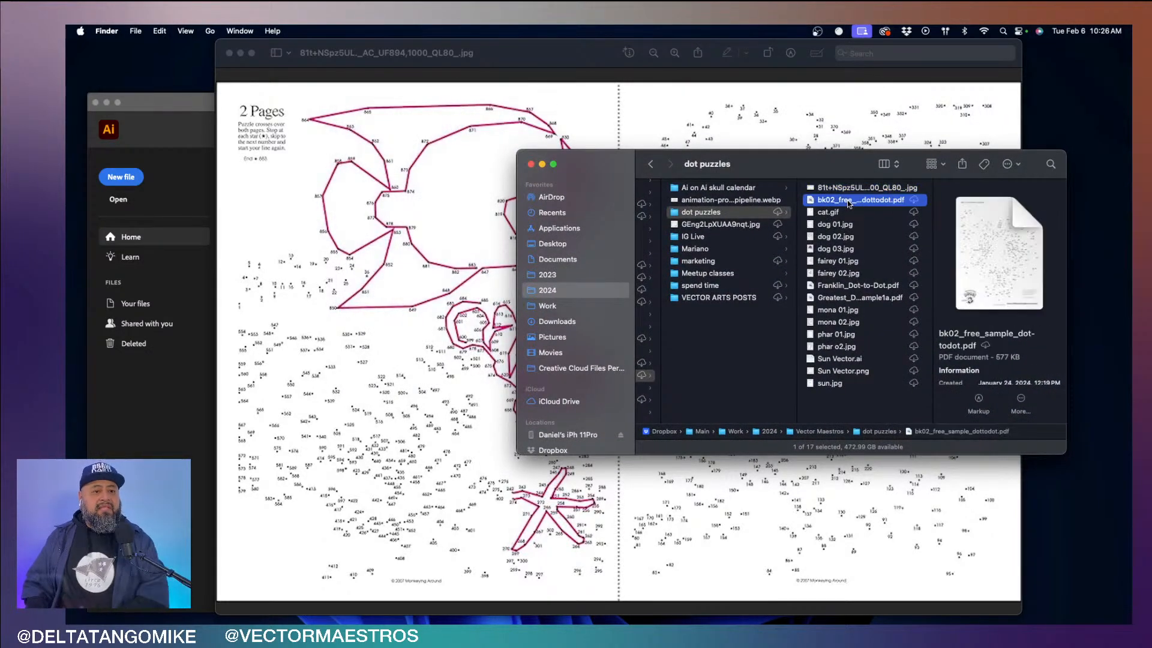
key(Down)
key(Up)
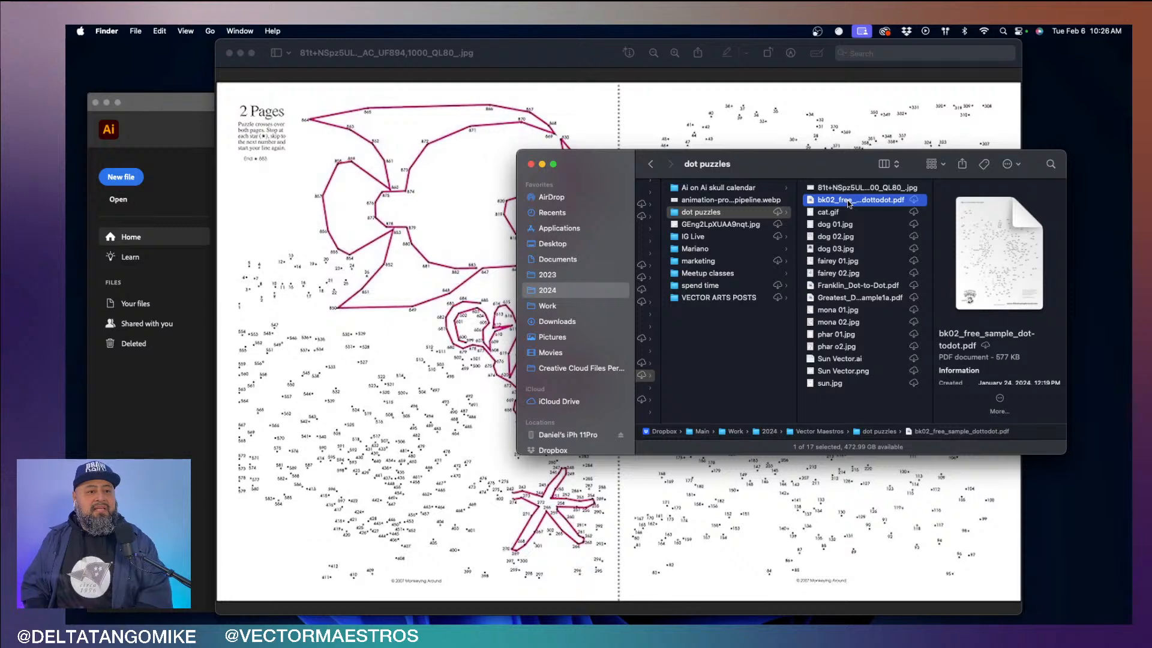
key(Down)
key(Down)
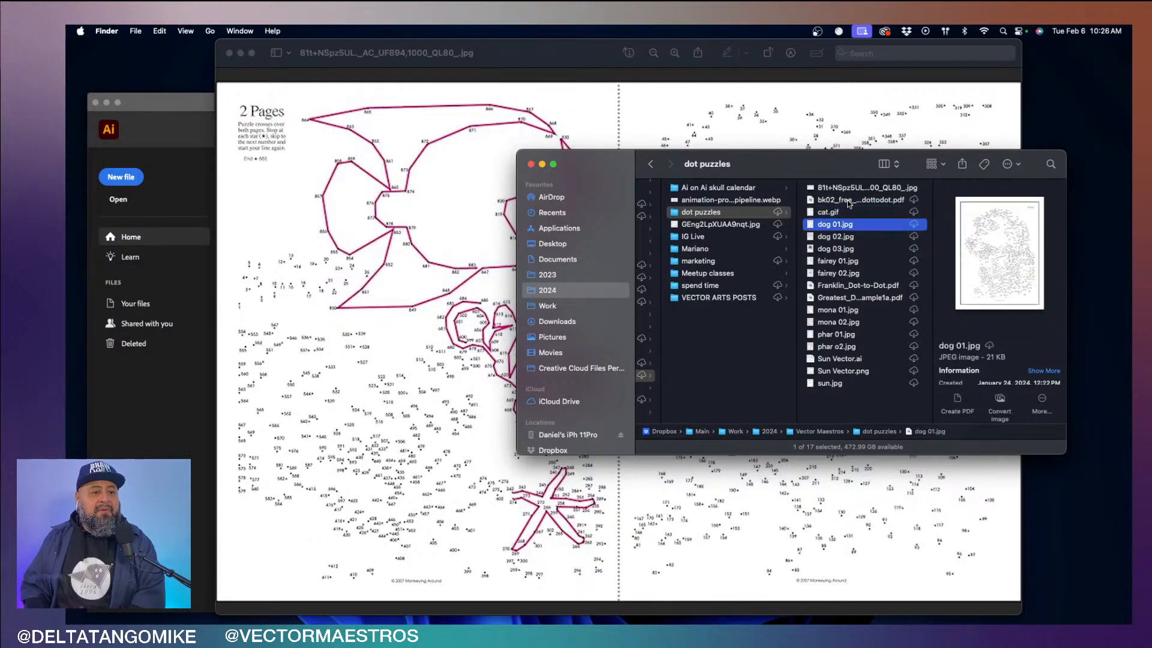
key(Down)
key(Up)
- Open dog 01.jpg in Preview, enlarge its window and move it beside the Illustrator window
double_click(849, 227)
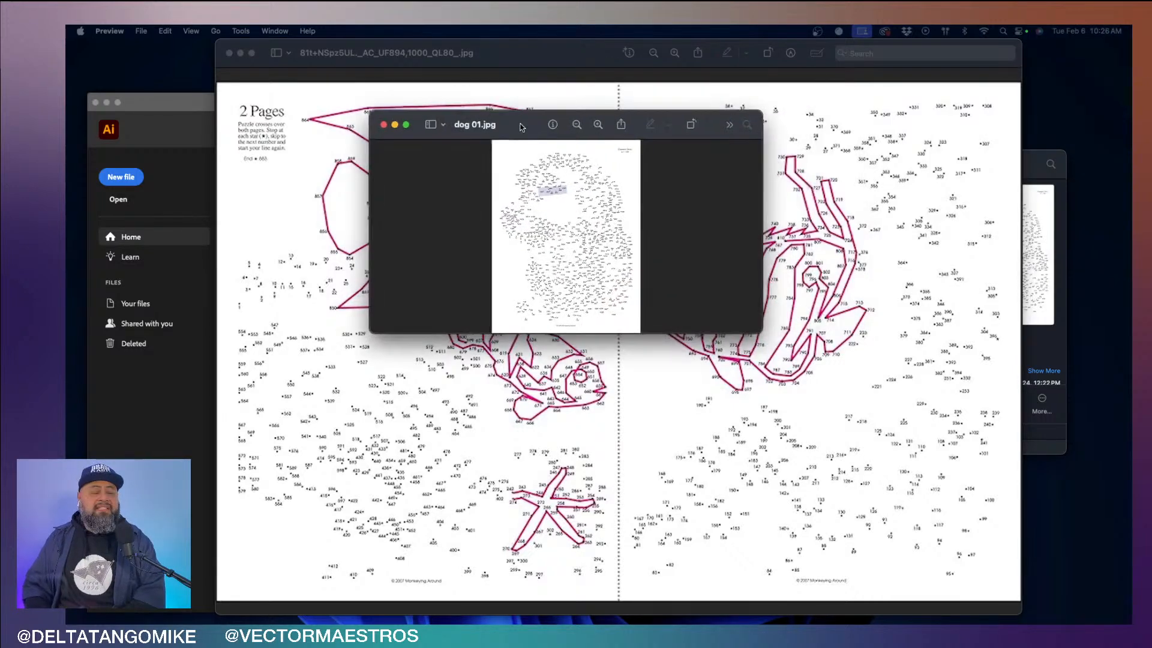
drag(763, 331, 937, 576)
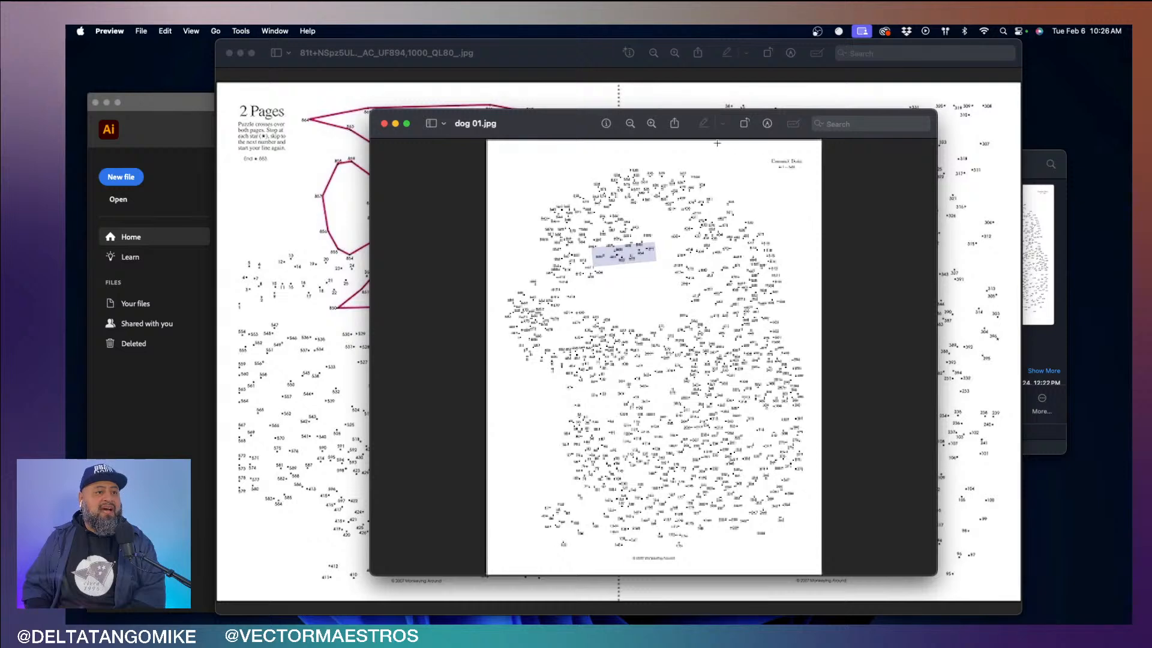
drag(564, 132, 352, 125)
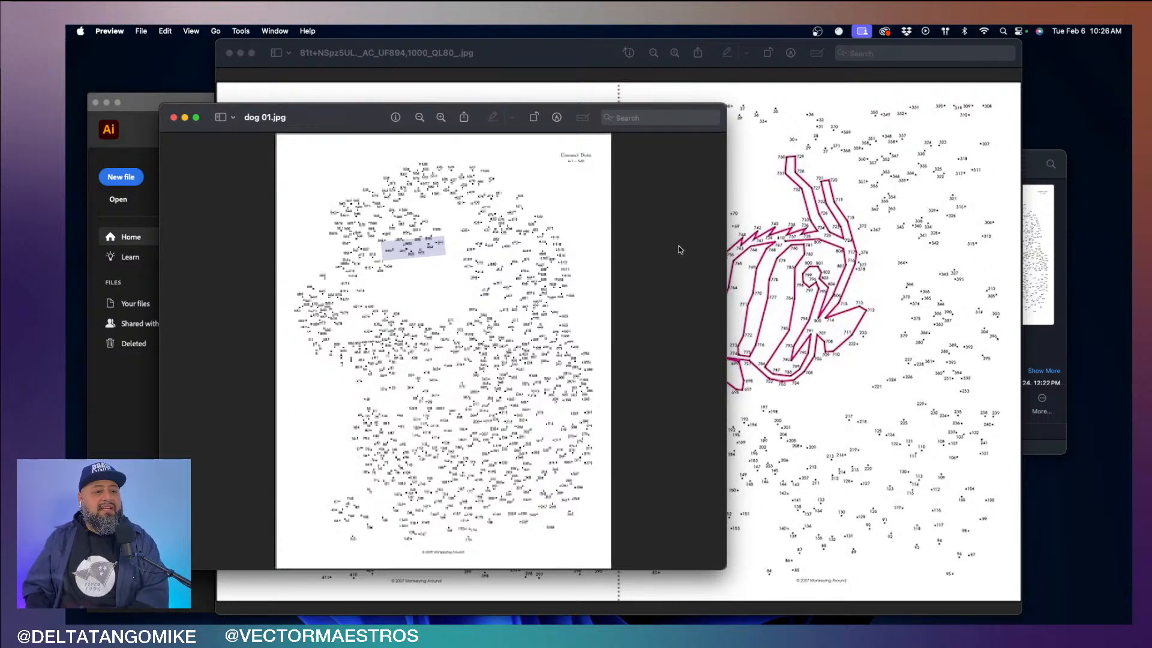
- Examine the striped fish's connected dots up close, and return to the dog 01.jpg puzzle for comparison
click(803, 265)
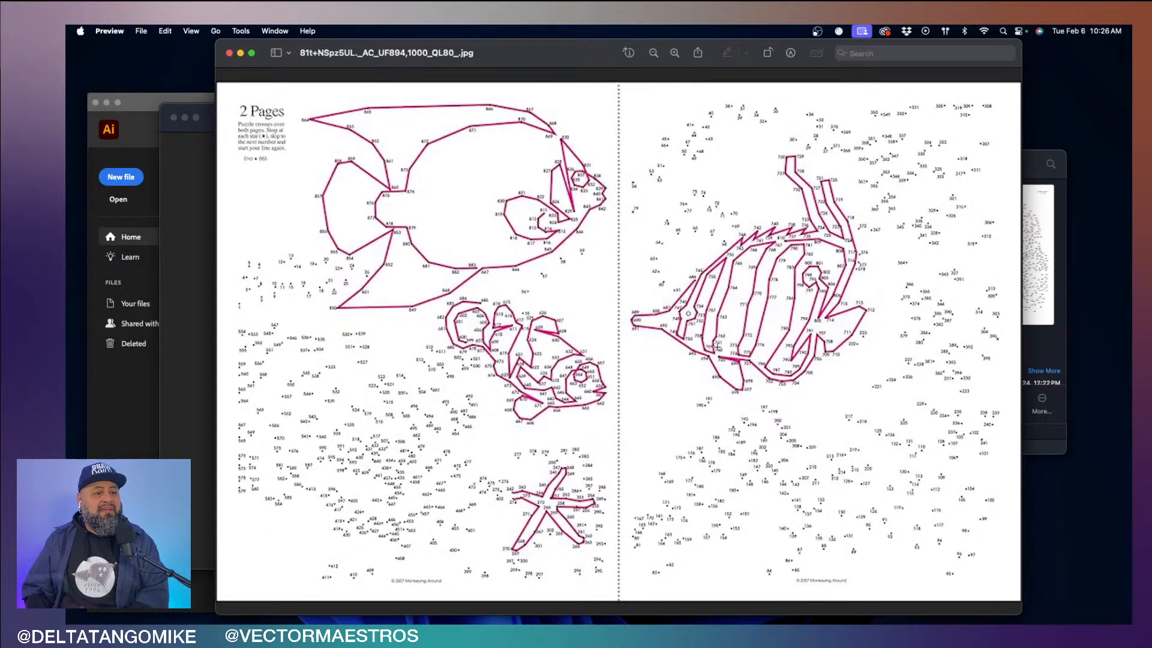
scroll(727, 294, up, 5)
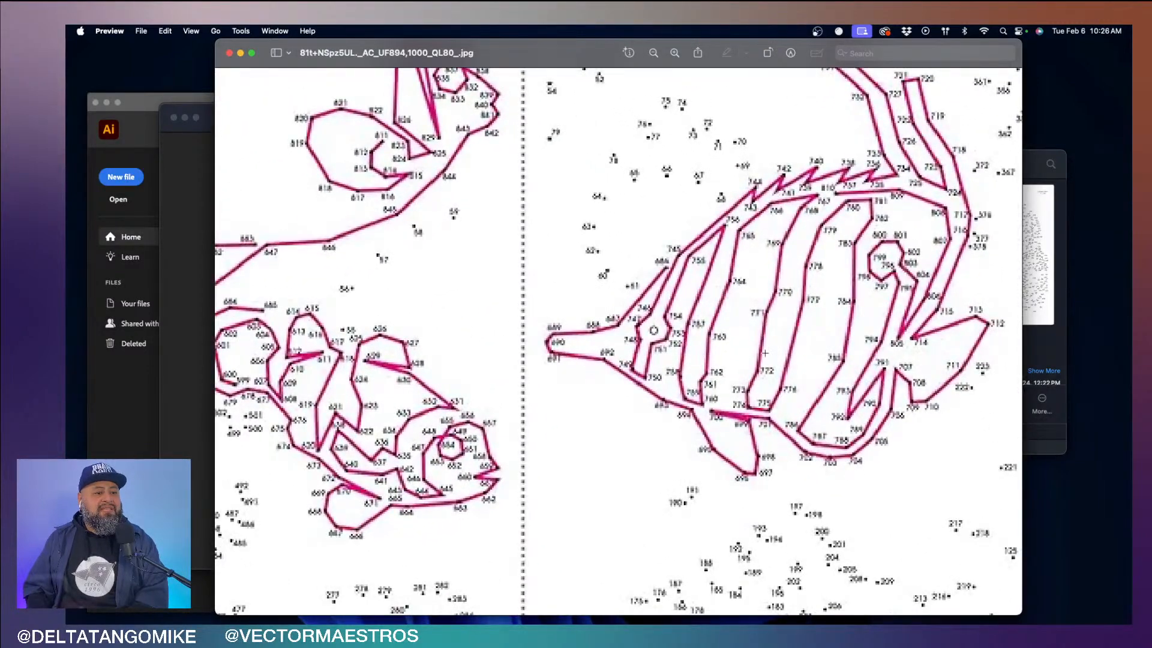
click(189, 204)
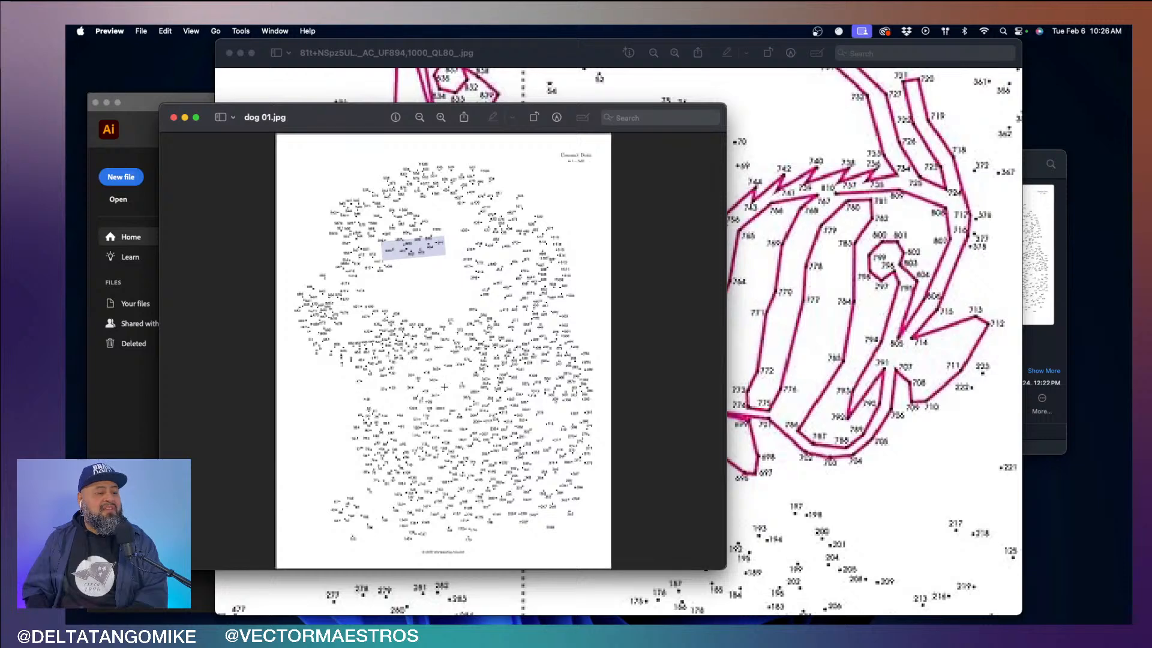
- Open dog 02.jpg from the dot puzzles folder, enlarge and reposition its window, and inspect the outlined dog face
click(1040, 214)
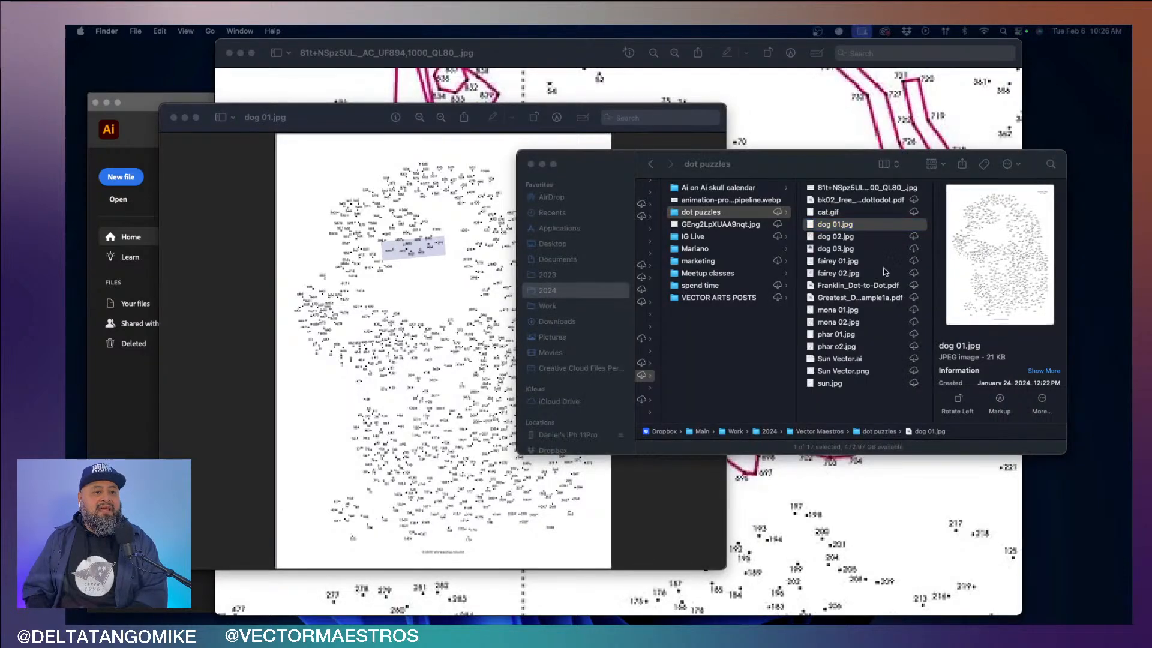
key(Down)
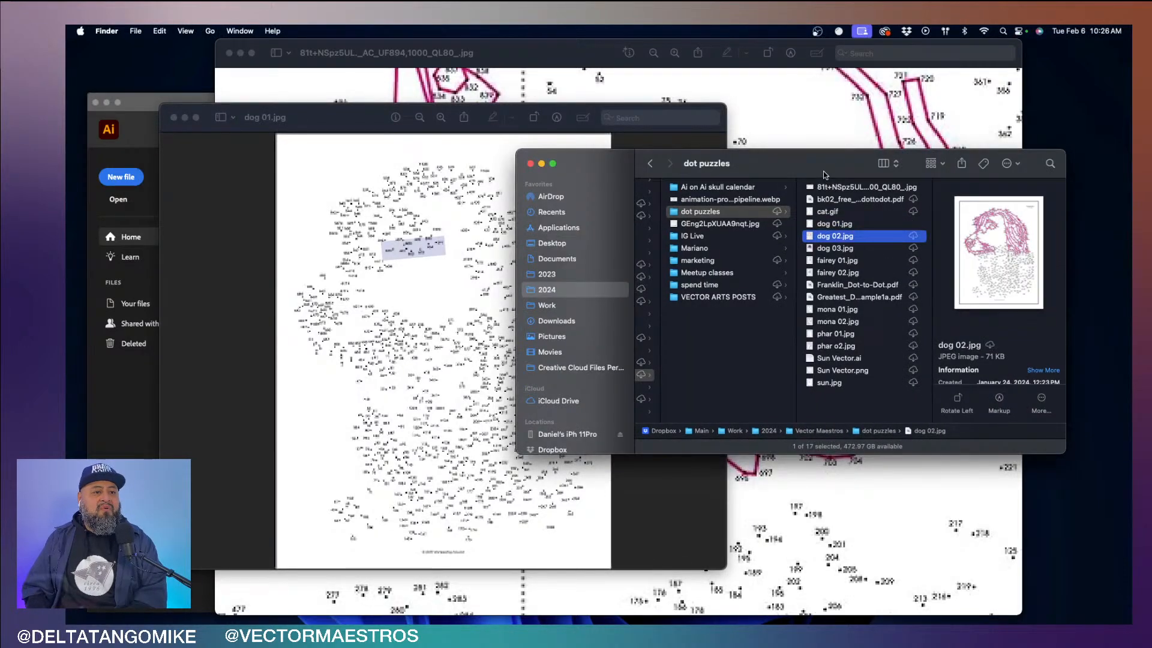
double_click(858, 239)
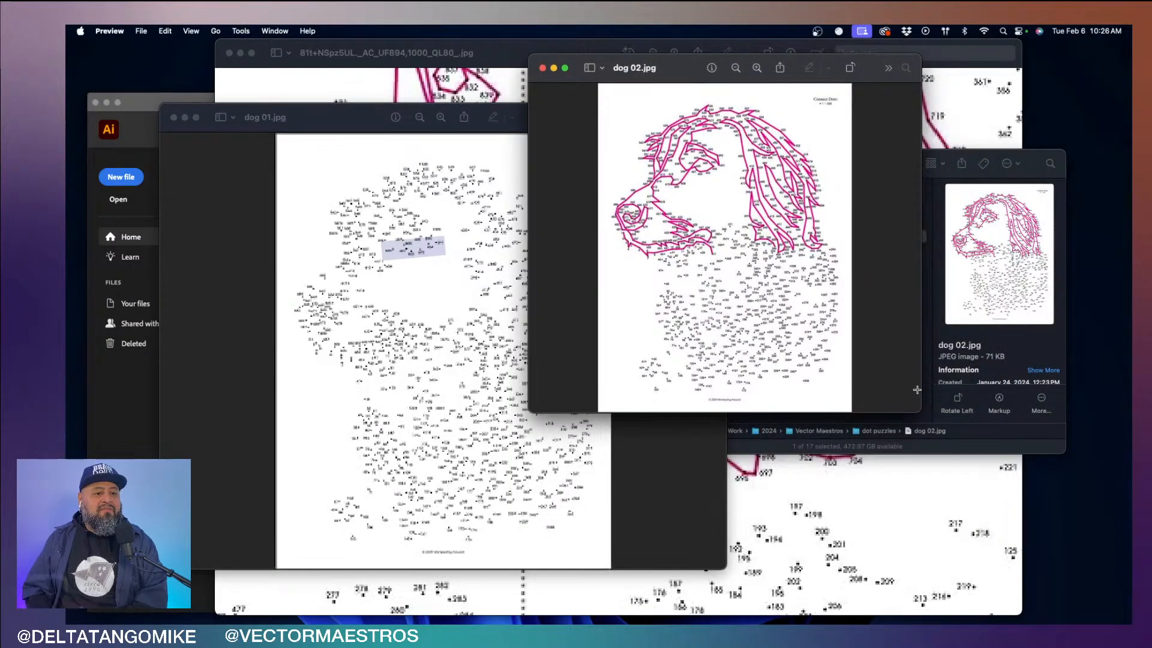
drag(921, 412, 1093, 593)
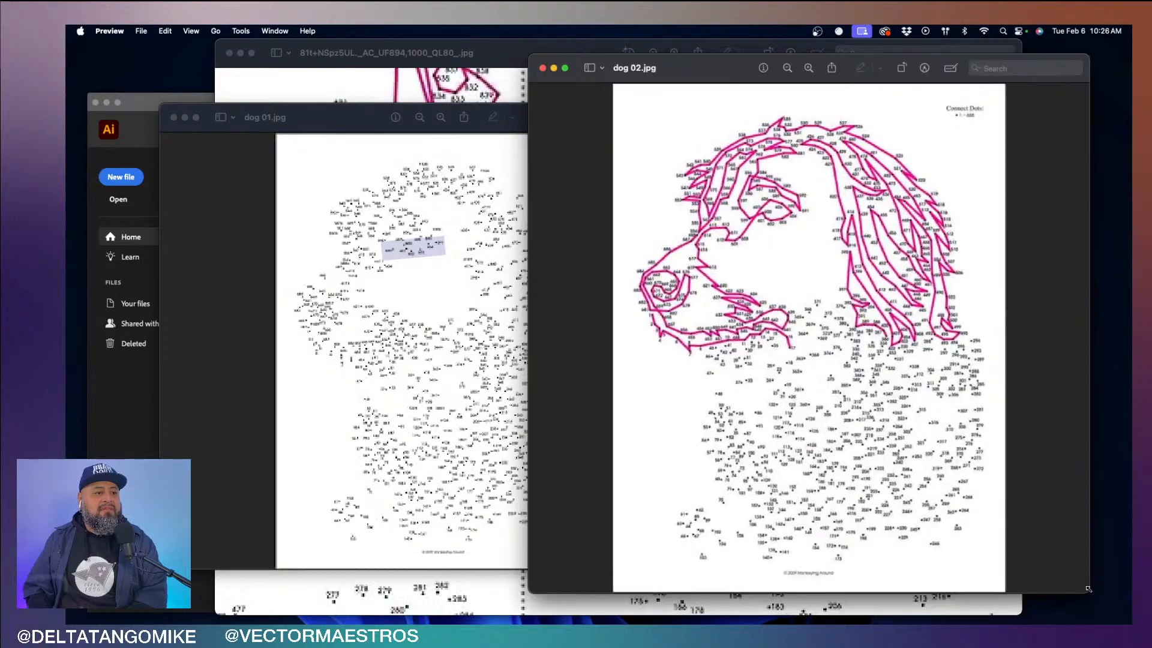
scroll(802, 344, up, 3)
scroll(814, 342, down, 3)
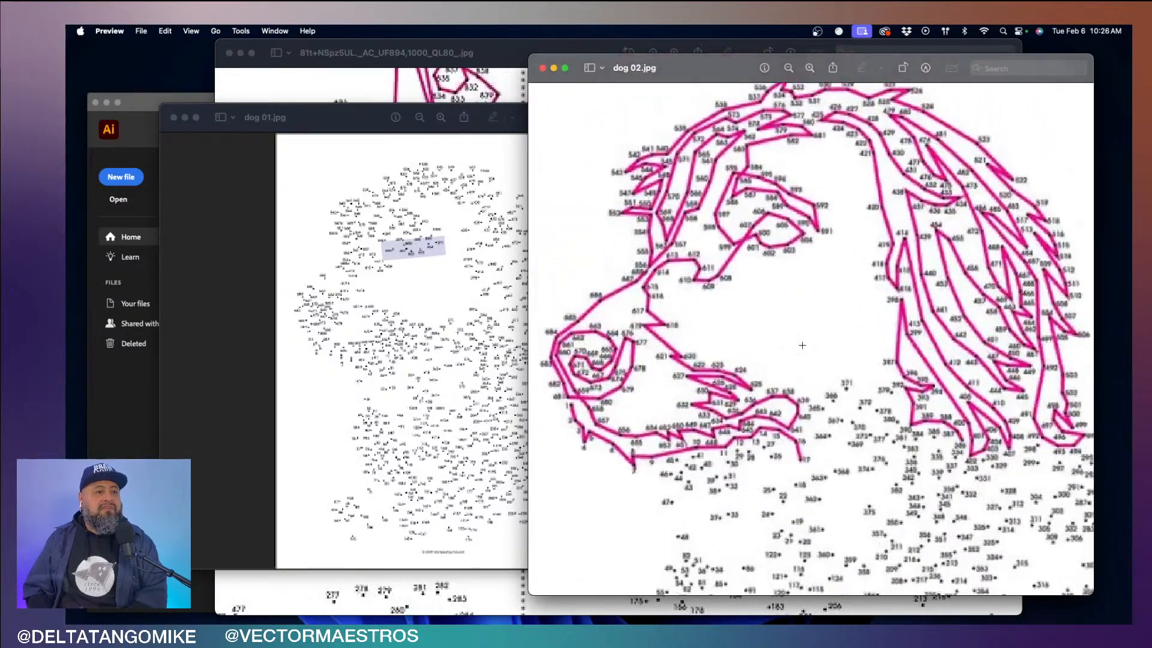
scroll(779, 264, up, 5)
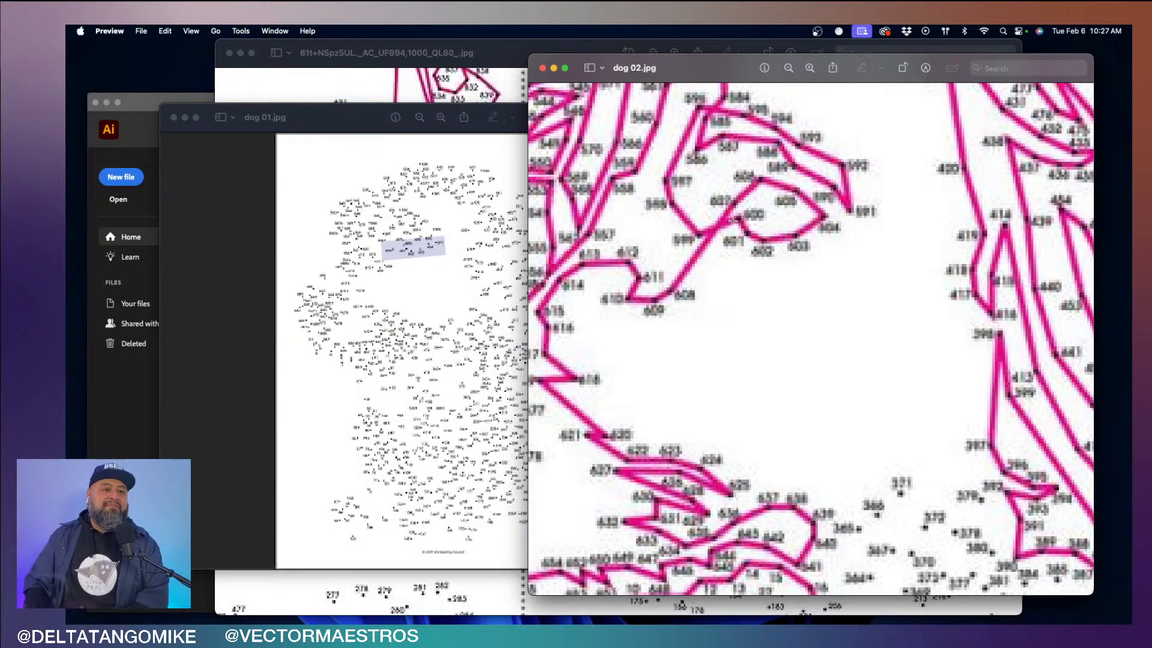
drag(694, 74, 541, 66)
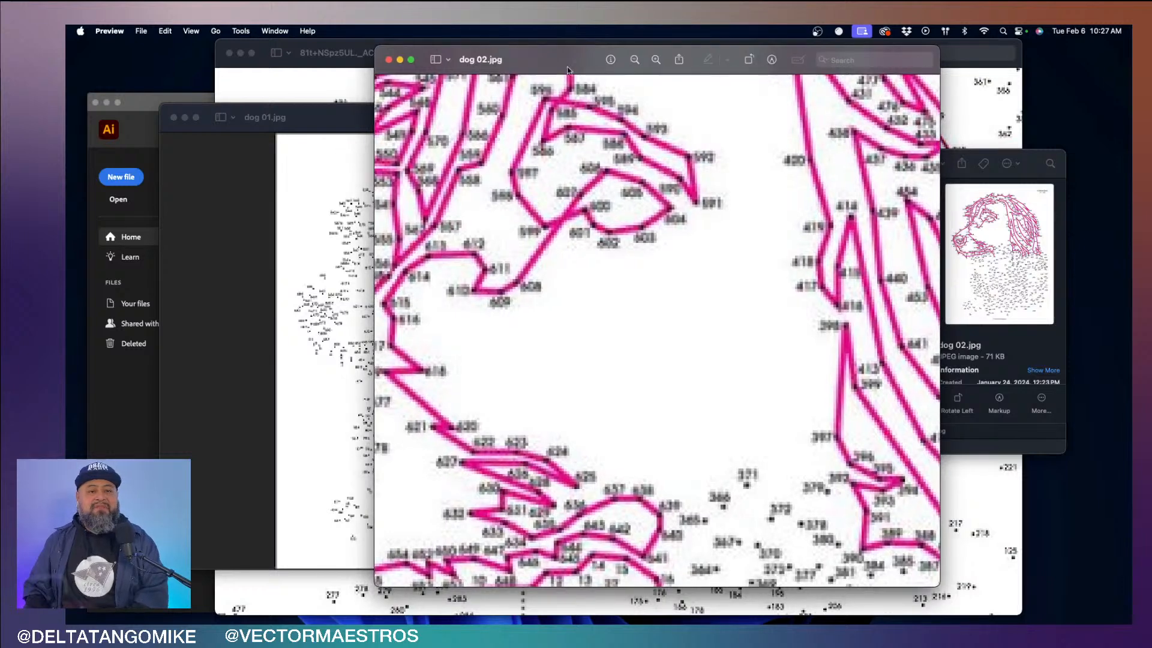
- Open dog 03.jpg from the dot puzzles folder and inspect the colored shapes around the dog's eye
click(991, 189)
key(Down)
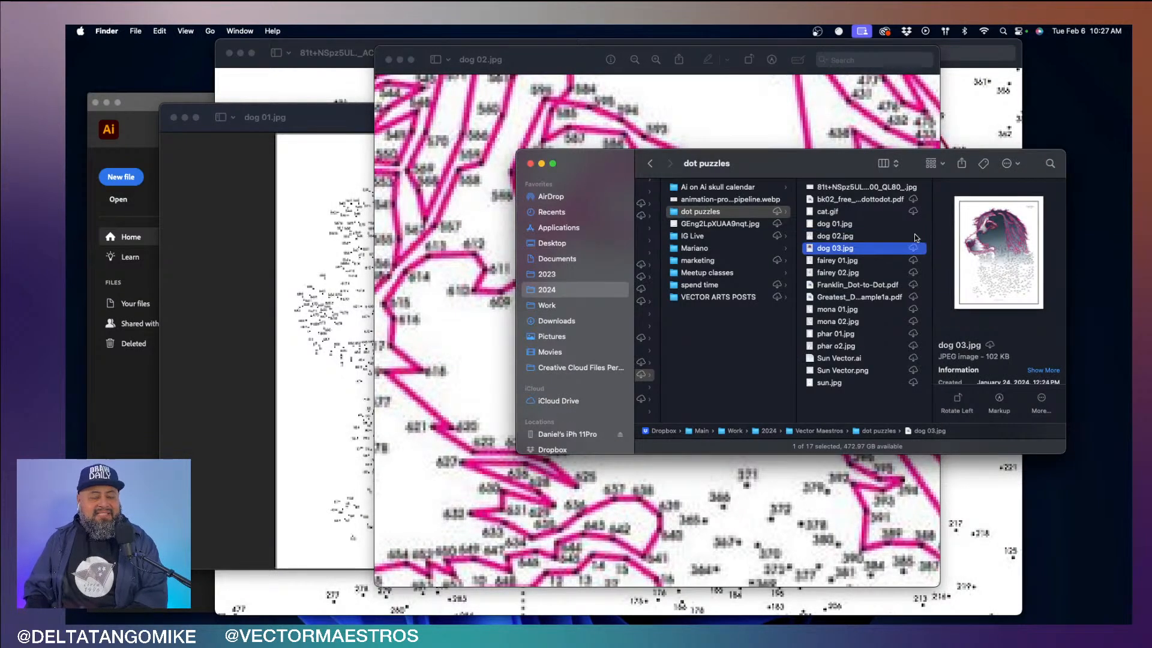
double_click(873, 248)
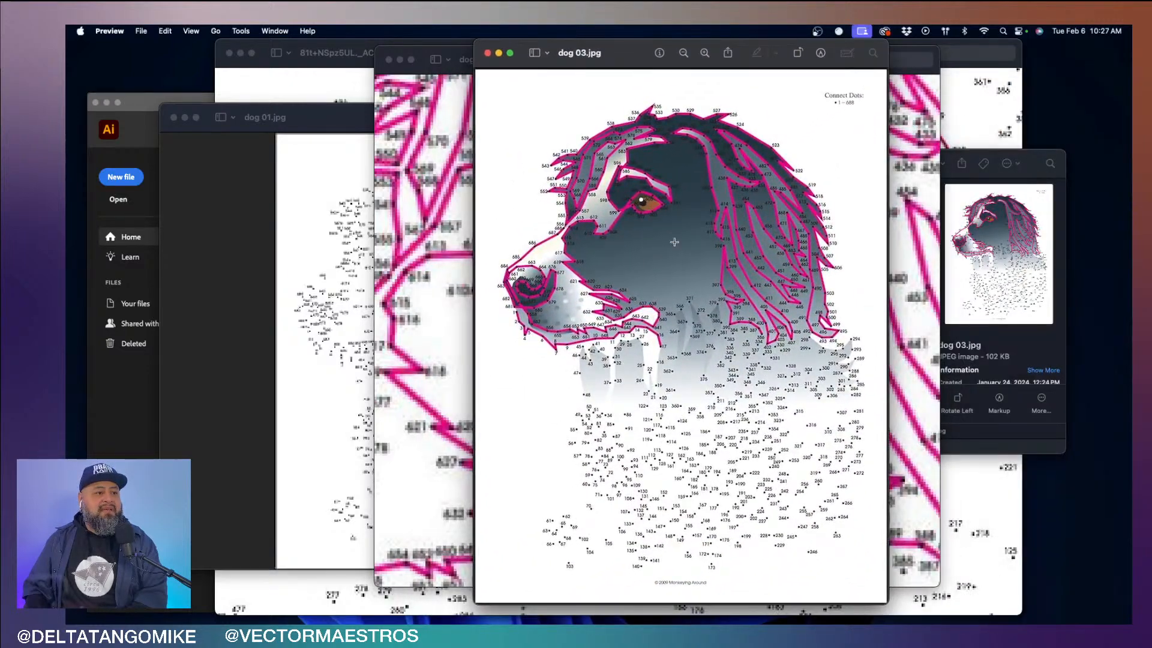
scroll(676, 250, up, 5)
scroll(676, 251, down, 2)
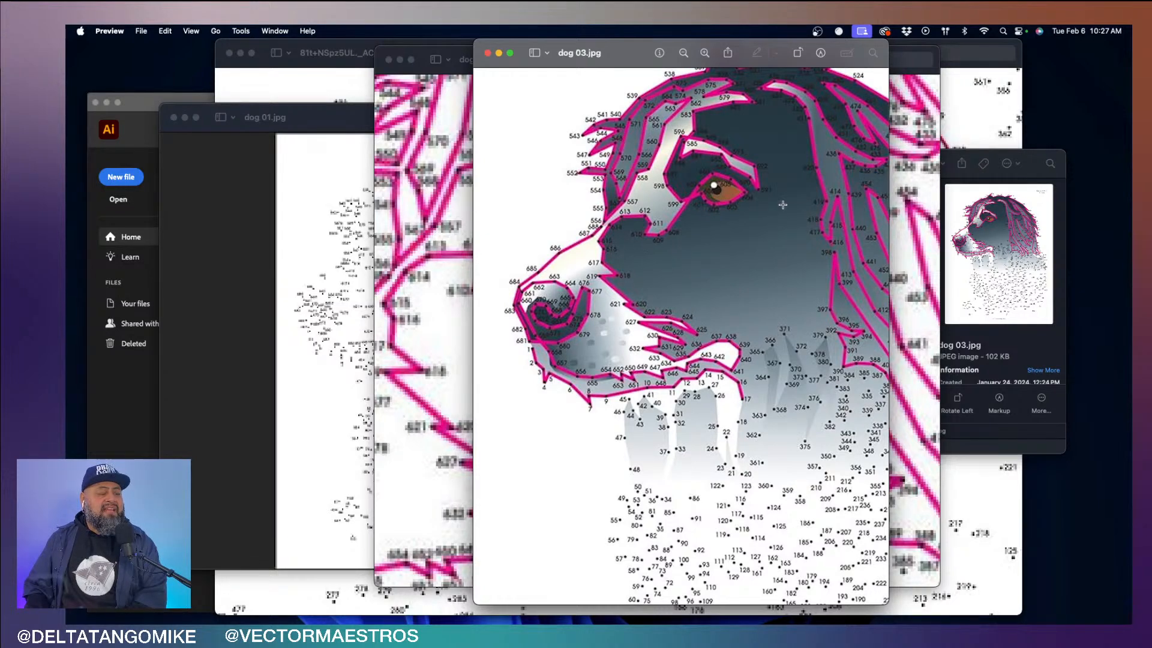
scroll(736, 199, up, 3)
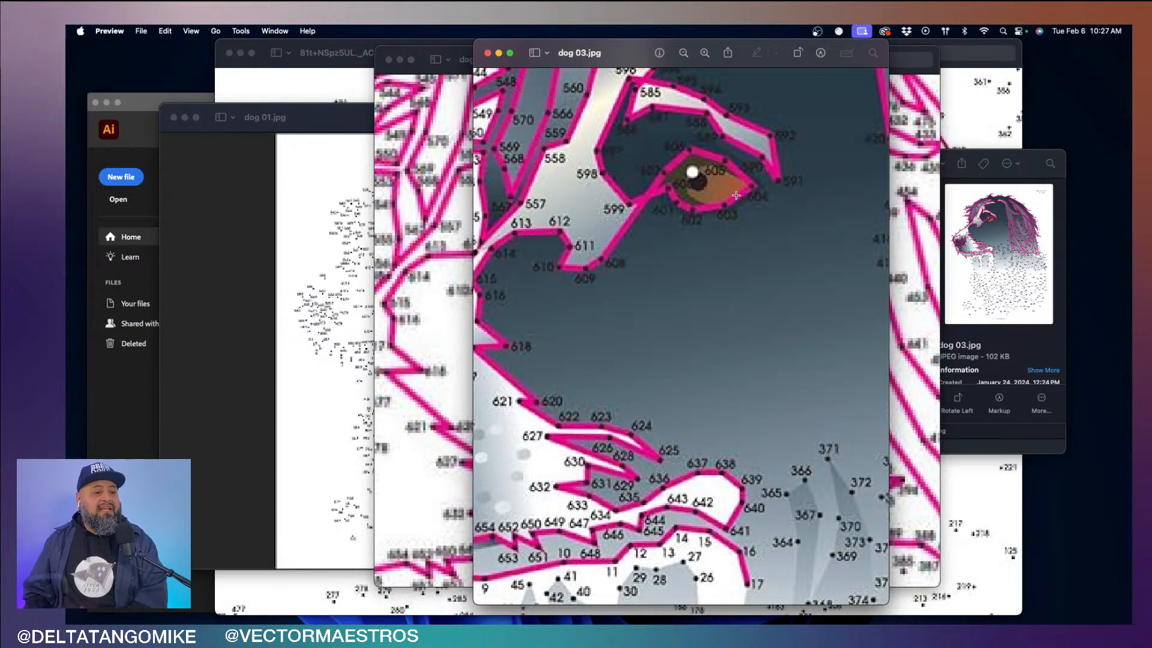
- Open fairey 01.jpg from the dot puzzles folder and inspect the connected dots of the fairy's petal dress
click(1018, 341)
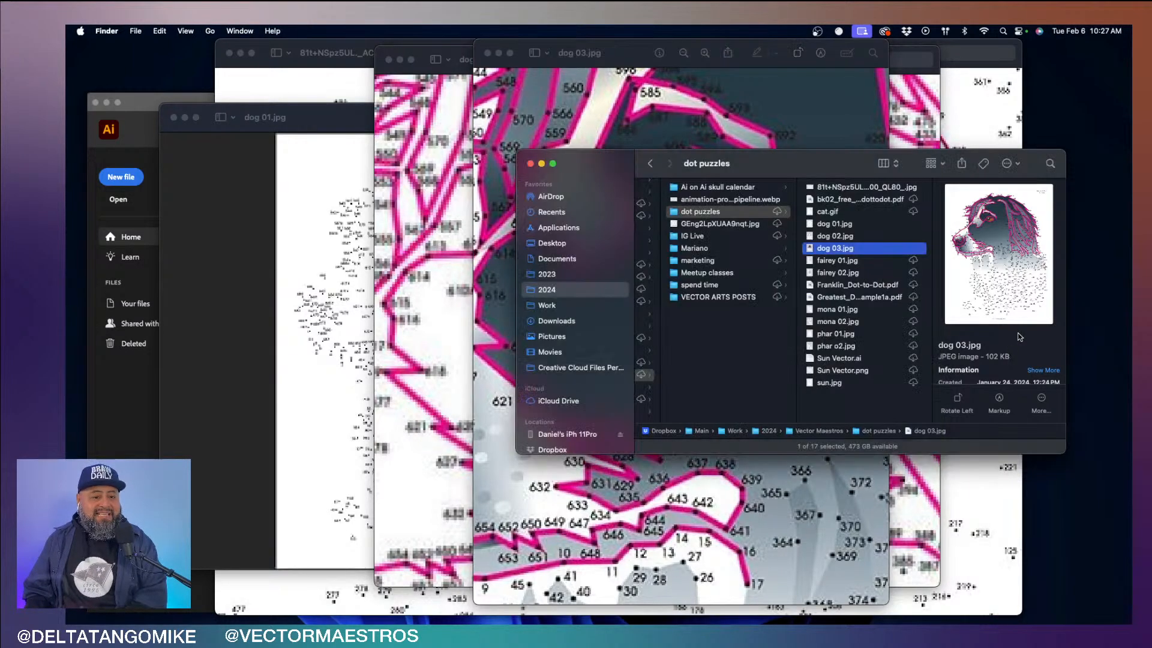
click(912, 262)
key(Down)
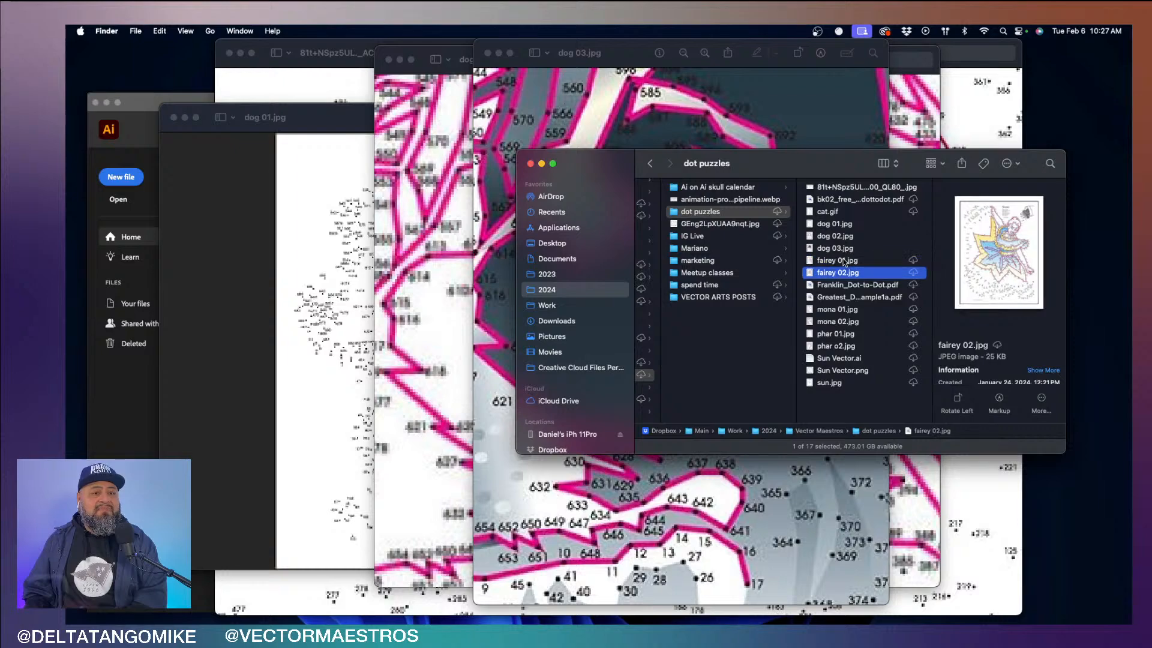
key(Up)
key(super+Tab)
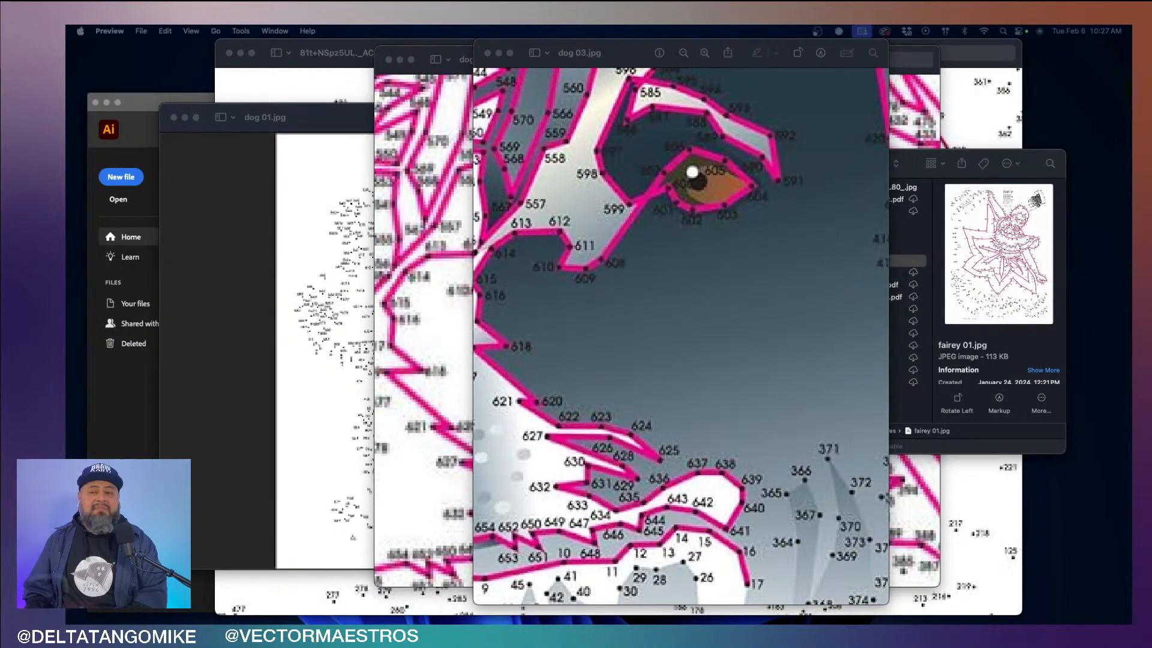
drag(362, 75, 523, 30)
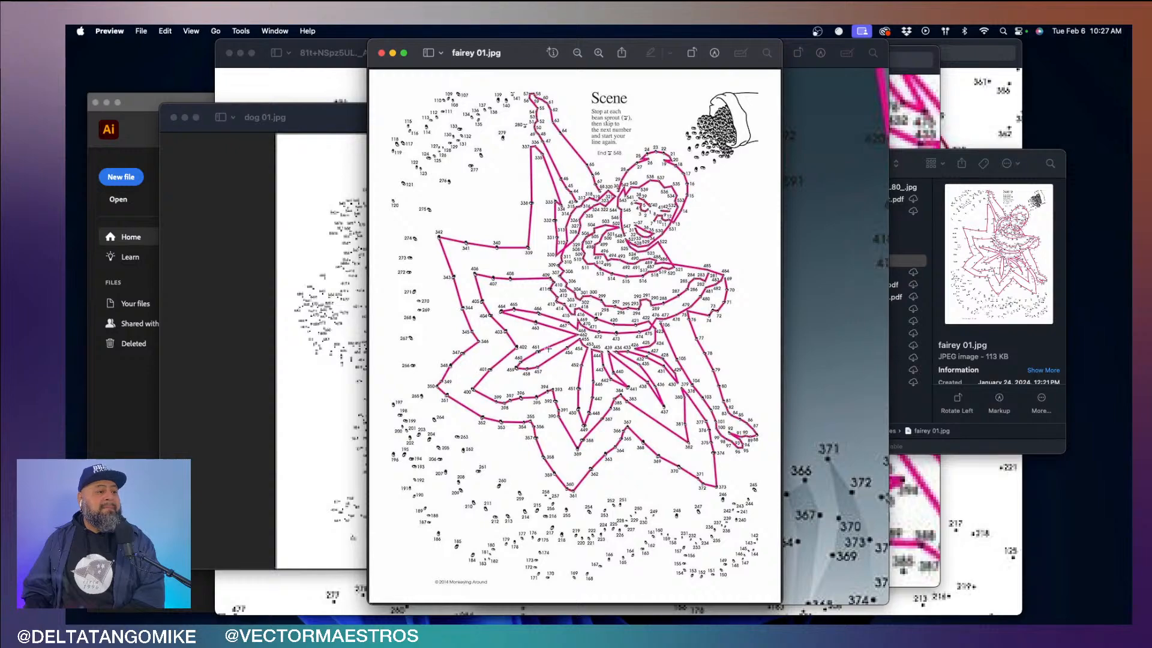
scroll(548, 347, up, 6)
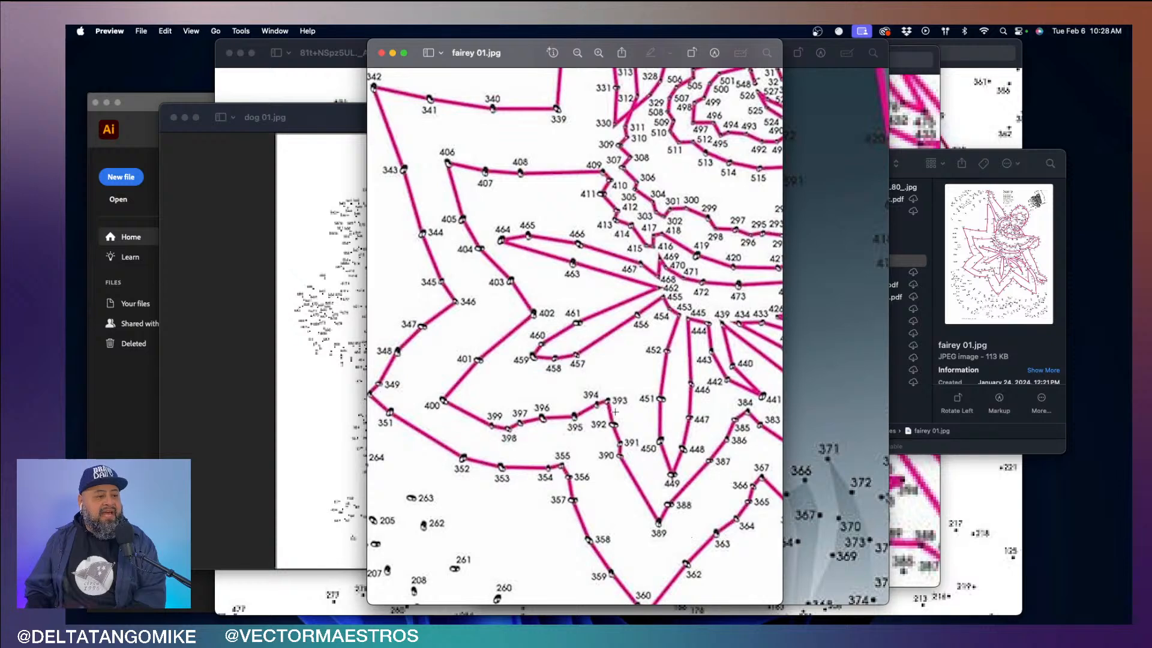
- Open the colored fairy puzzle fairey 02.jpg from the dot puzzles folder and enlarge its window
click(906, 159)
key(Down)
double_click(835, 273)
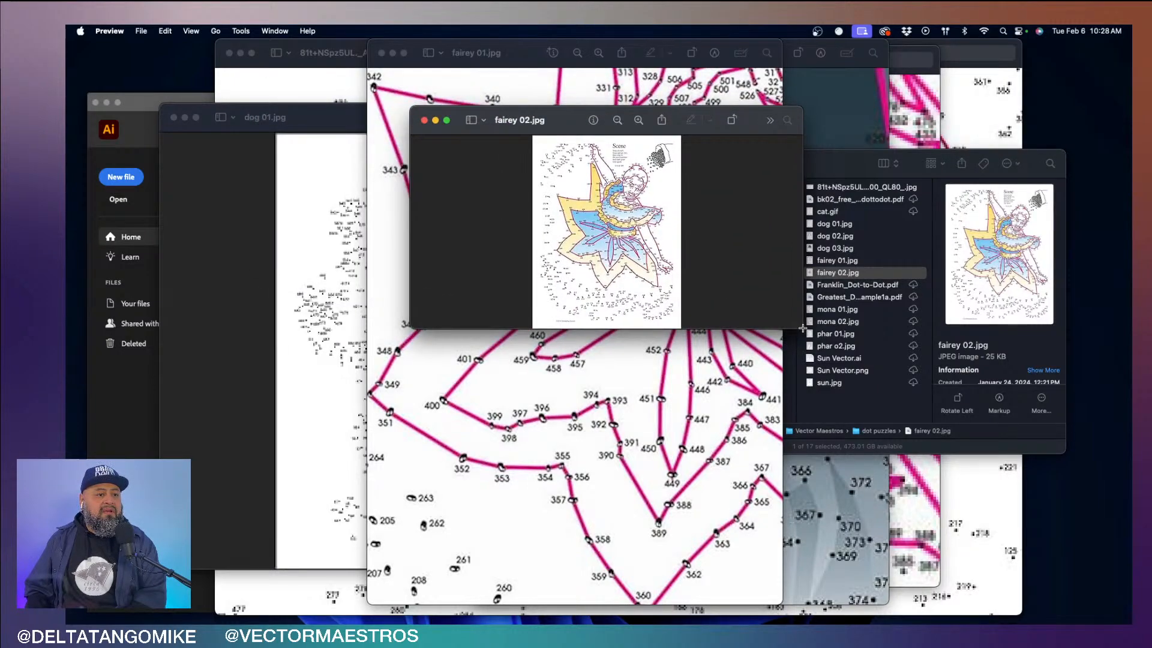
drag(803, 330, 892, 579)
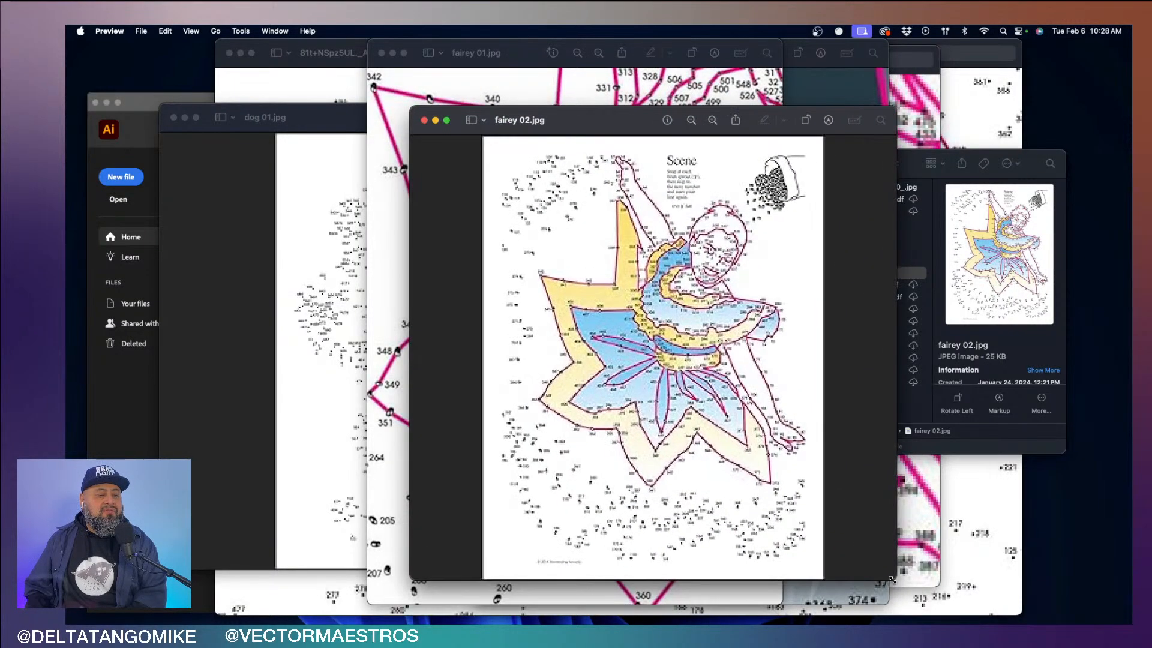
- Open mona 01.jpg from the dot puzzles folder, enlarge its window and inspect the figure's outlines up close
click(1012, 436)
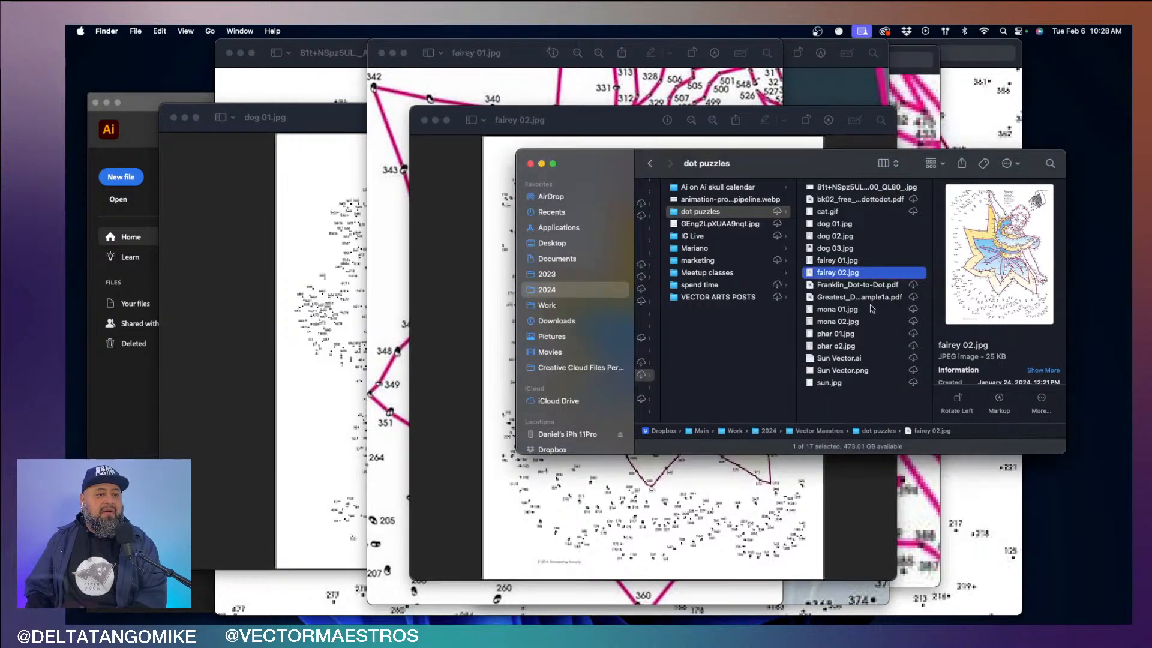
click(868, 286)
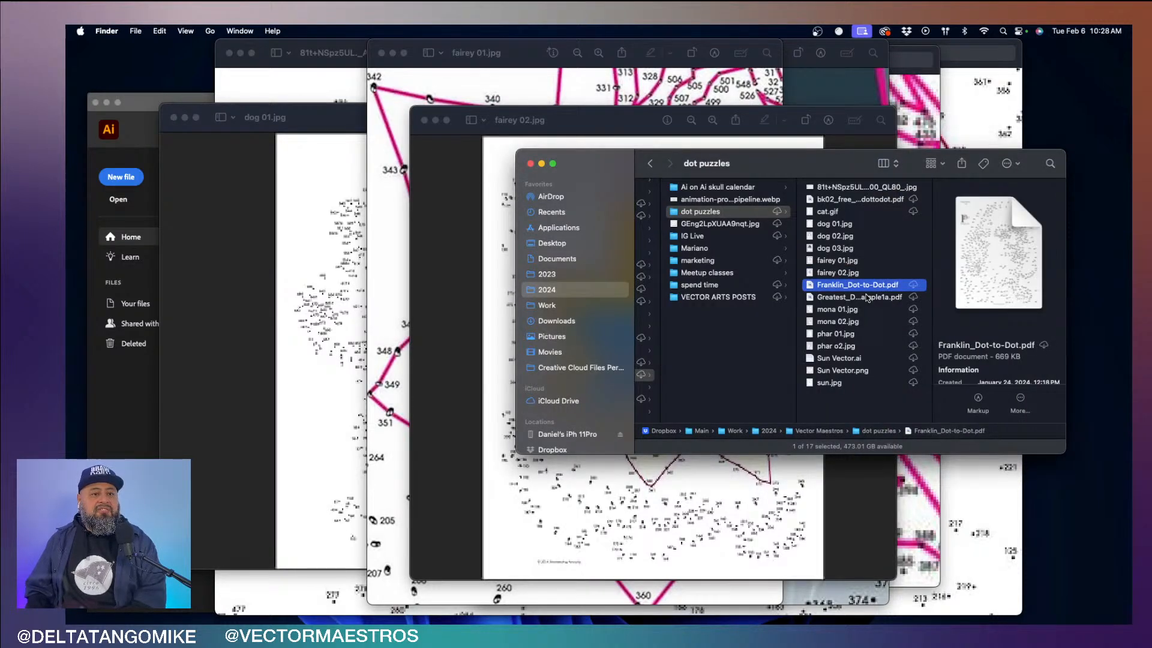
click(866, 298)
key(Down)
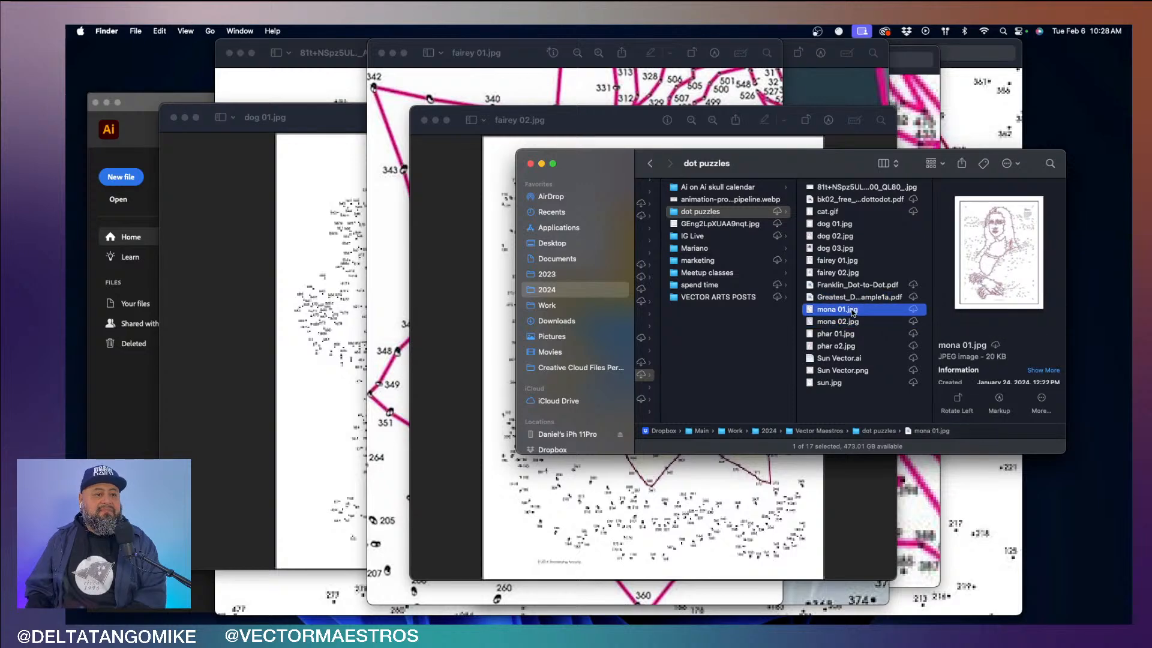
double_click(851, 309)
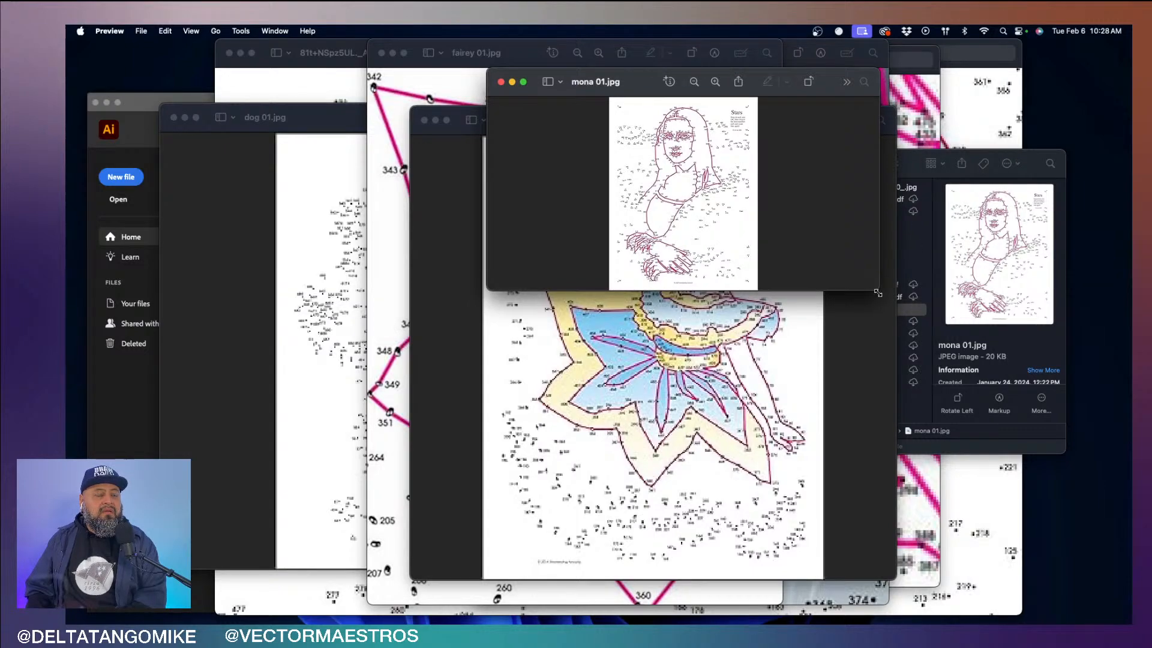
drag(878, 293, 1043, 620)
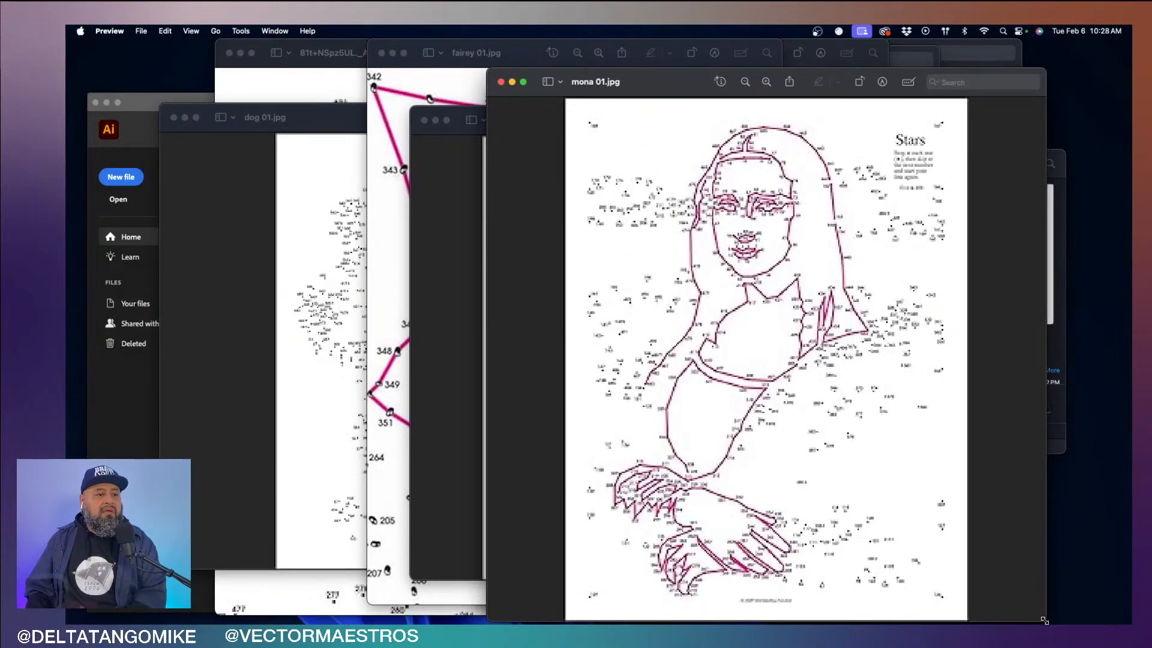
scroll(755, 362, up, 5)
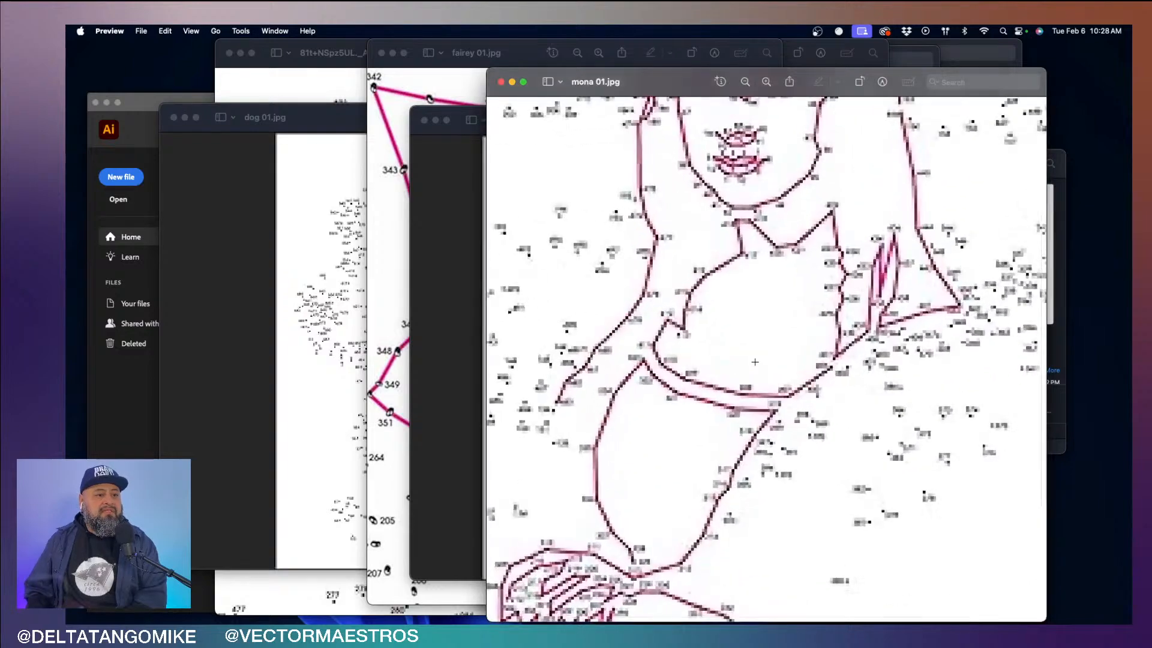
- Inspect the outlined face in mona 01.jpg and move its window to reveal the dot puzzles folder
scroll(754, 362, up, 3)
scroll(754, 362, up, 5)
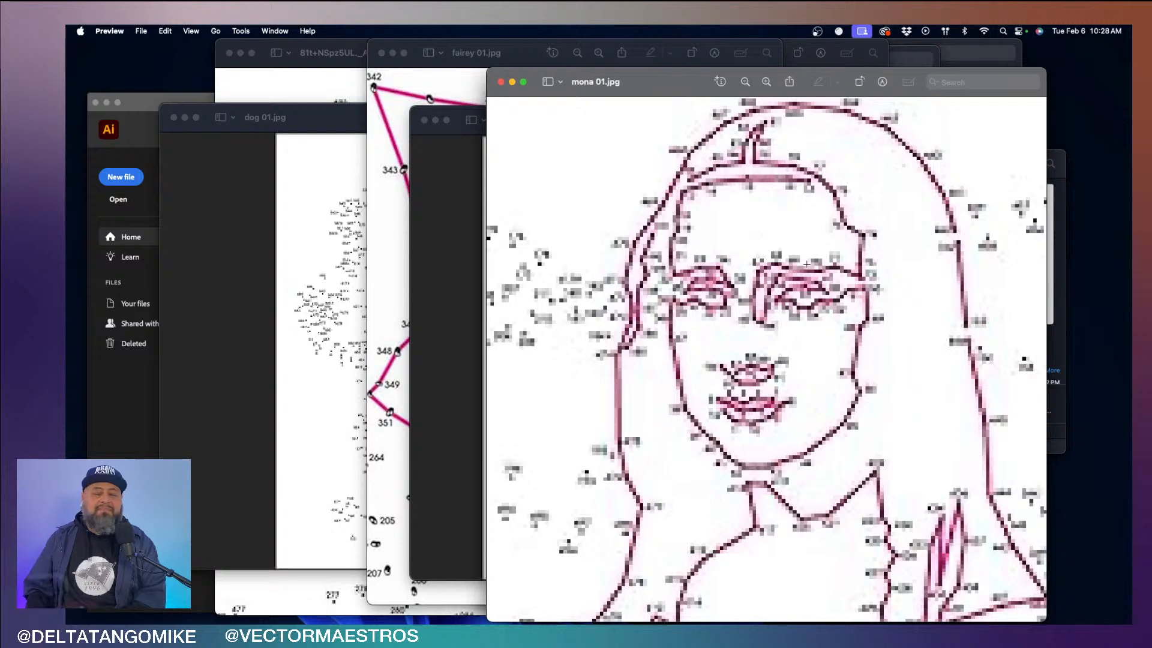
drag(690, 87, 597, 59)
- Open mona 02.jpg from the dot puzzles folder and enlarge its window to show the whole figure
click(1031, 328)
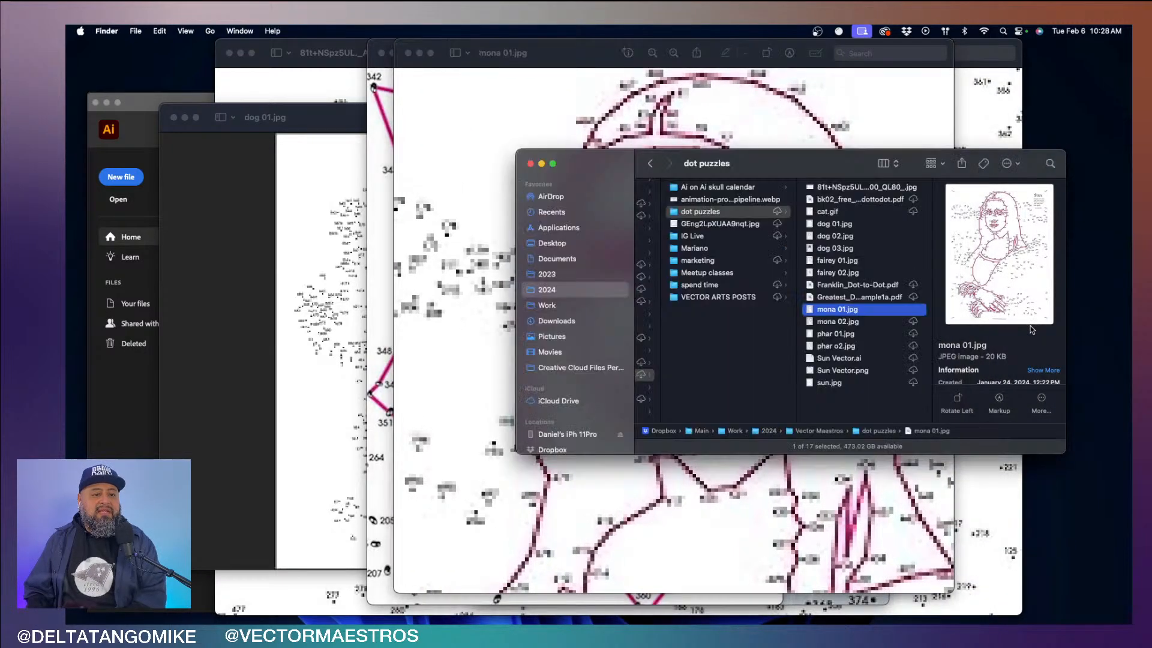
double_click(869, 325)
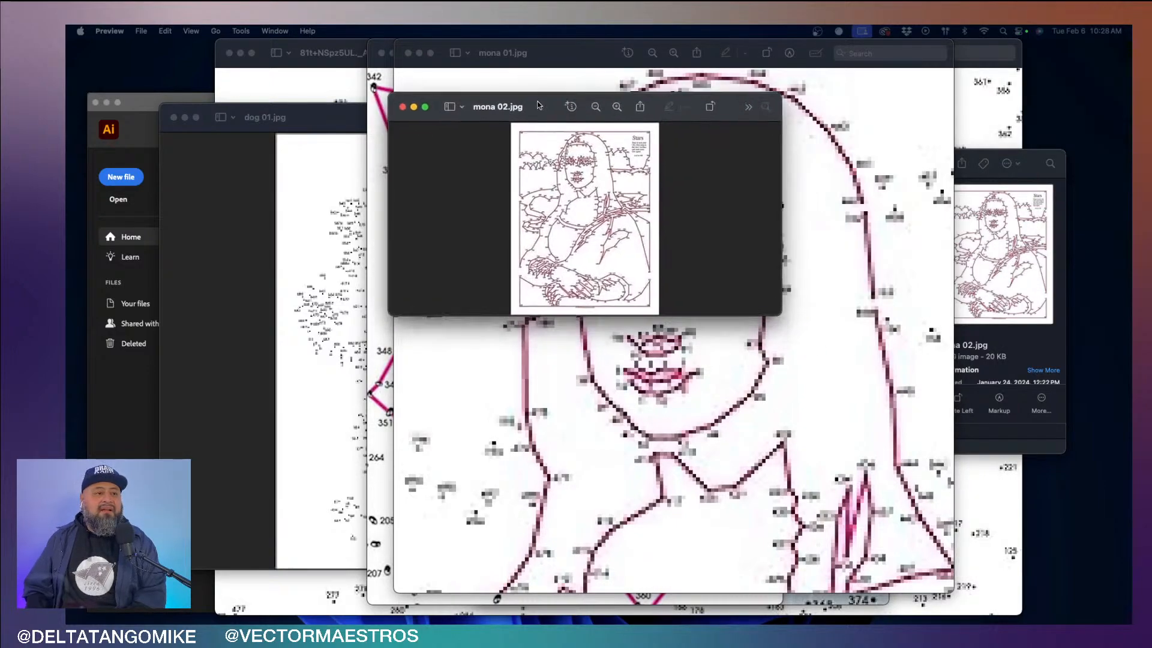
drag(775, 306, 934, 553)
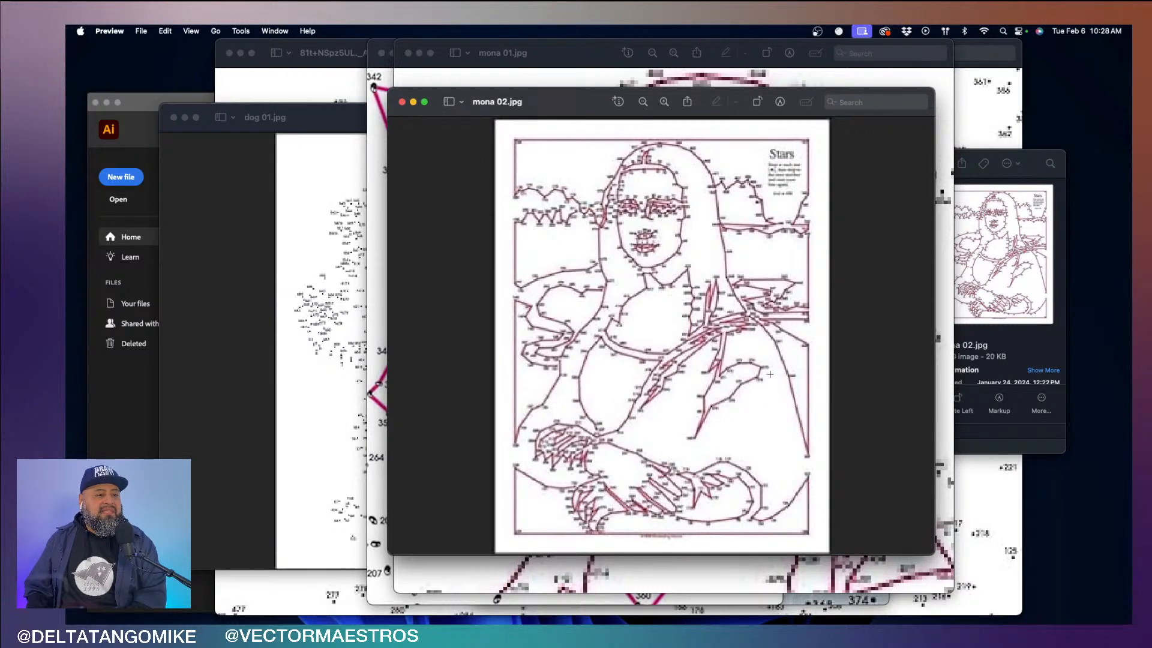
- Open the plain-dot pharaoh puzzle phar 01.jpg from the dot puzzles folder and reposition its window
click(1035, 338)
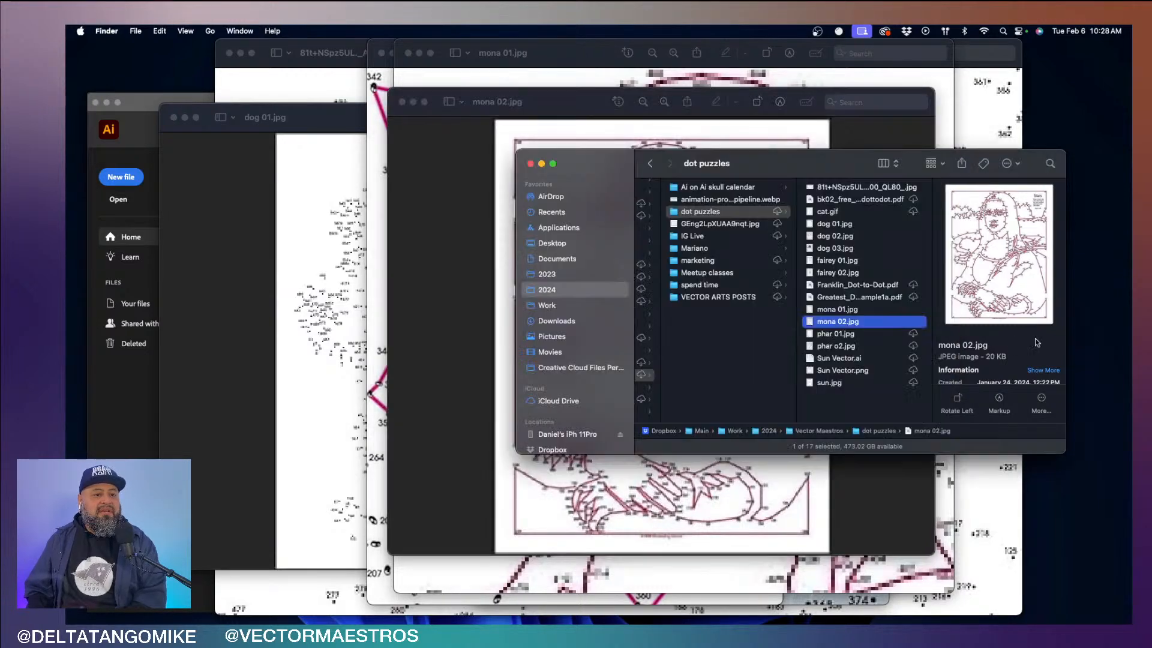
key(Down)
key(Down)
key(Up)
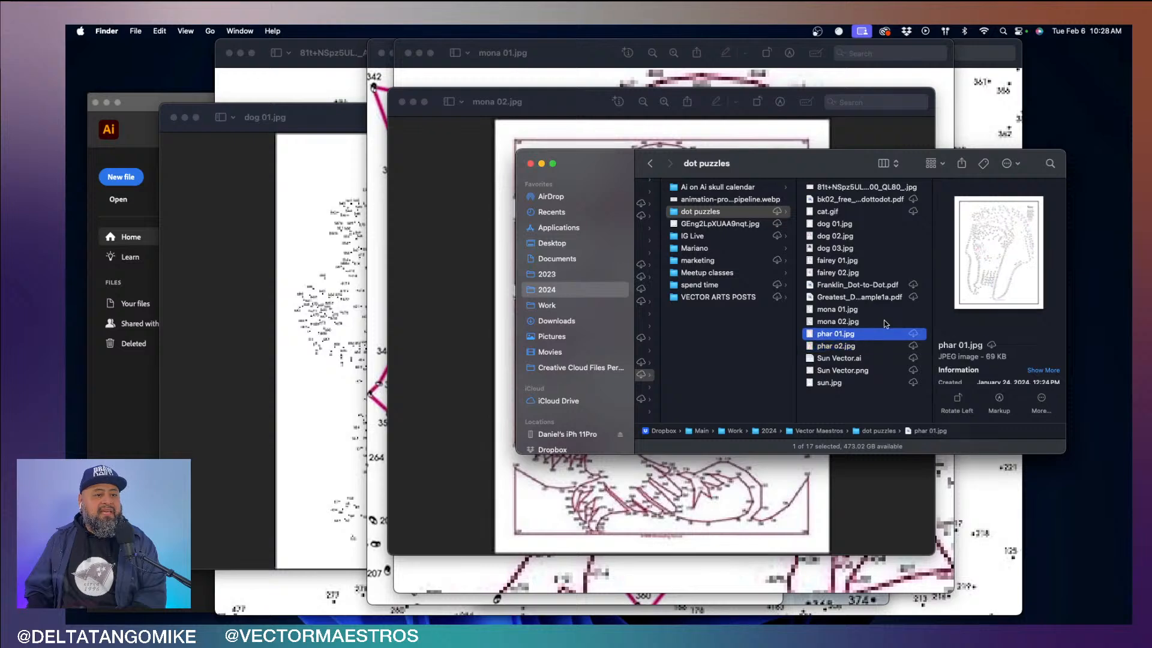
key(super+Tab)
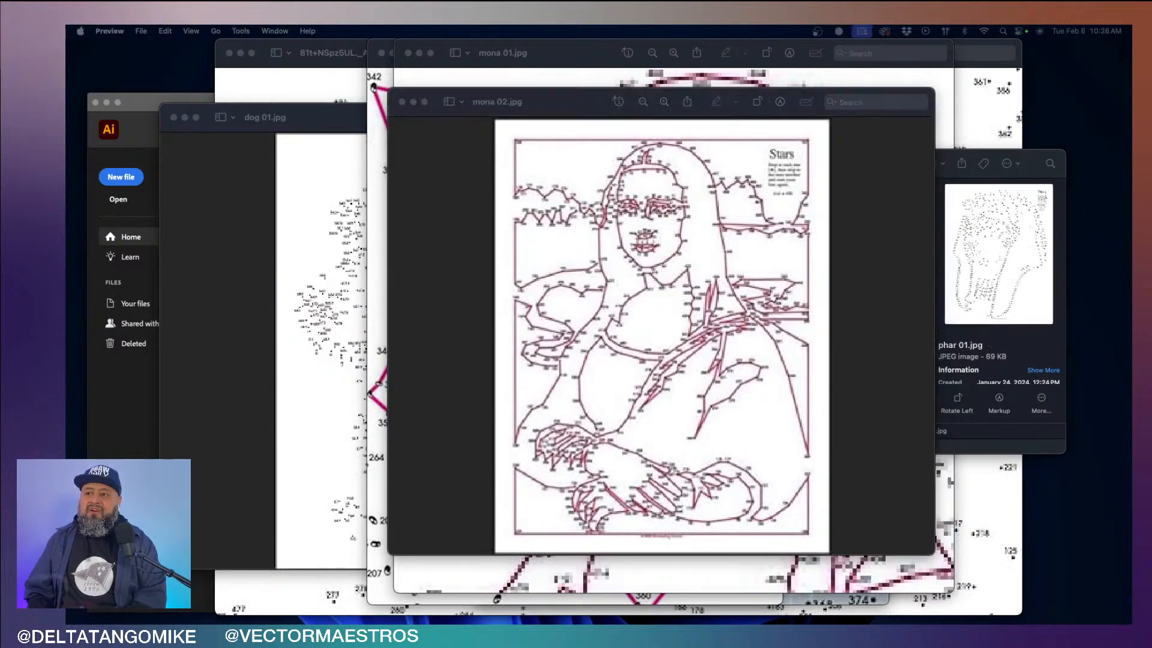
drag(1130, 99, 900, 97)
drag(733, 80, 658, 80)
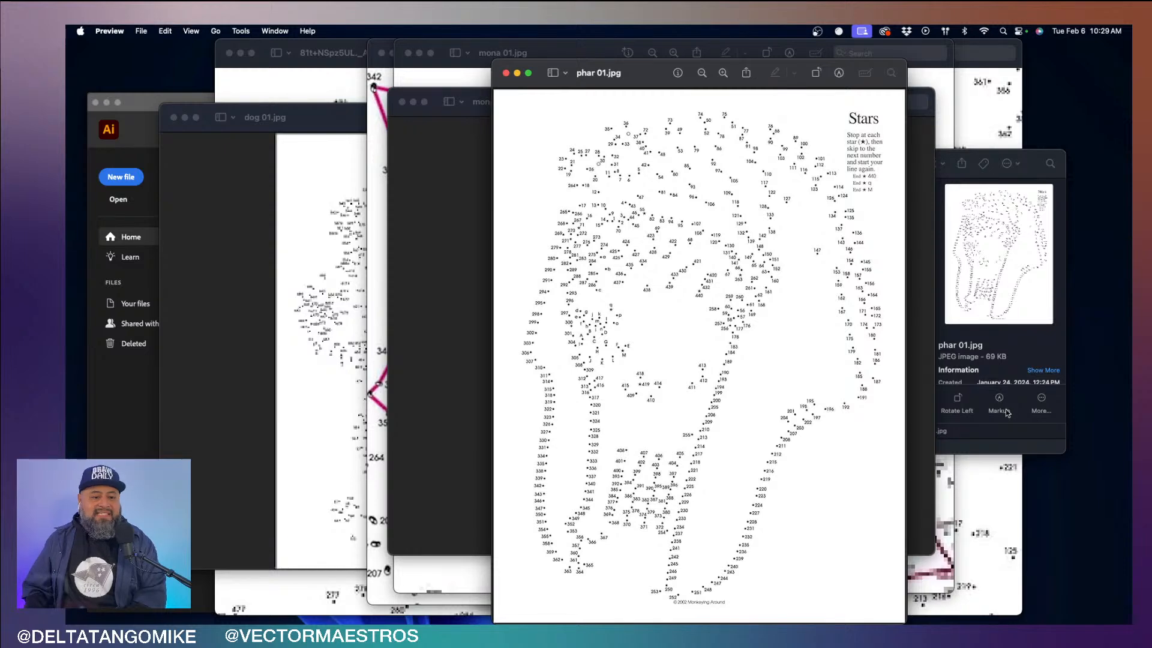
- Open phar o2.jpg from the dot puzzles folder and inspect the connected dots around the pharaoh's lips up close
click(1009, 438)
key(Down)
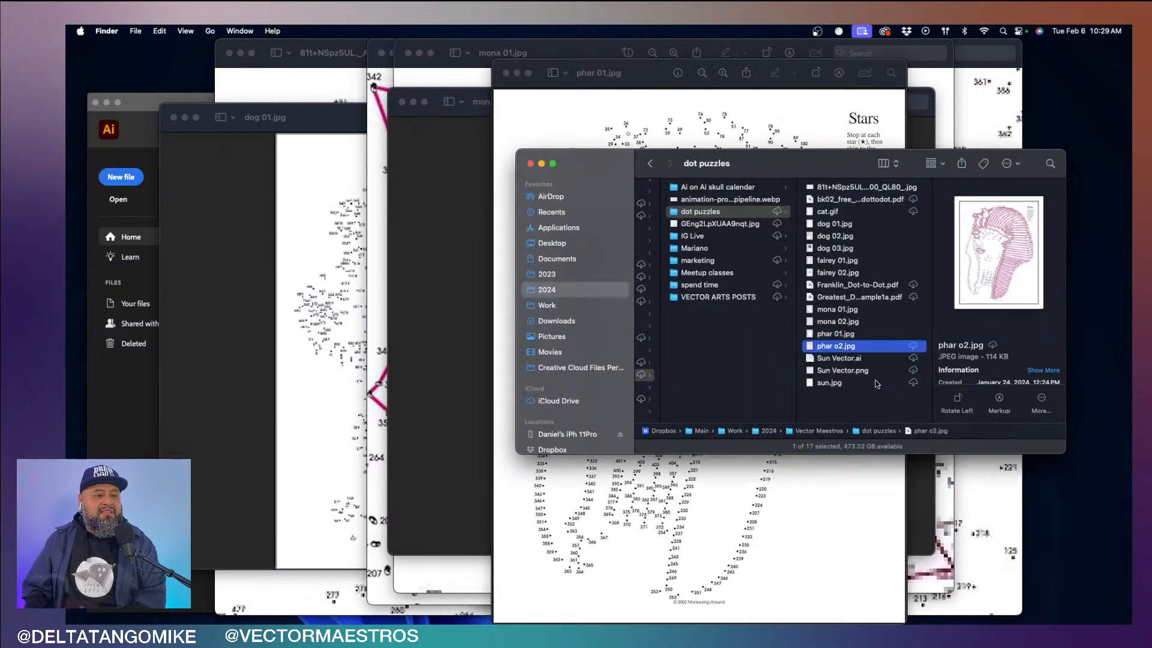
click(840, 346)
double_click(864, 346)
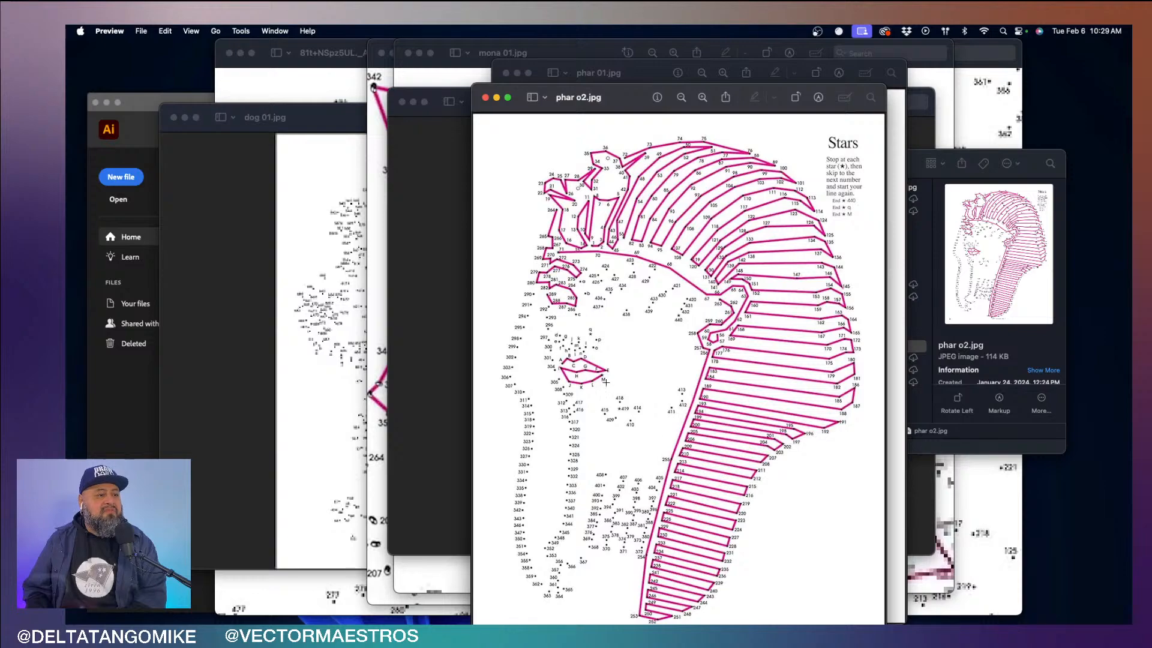
scroll(581, 381, up, 10)
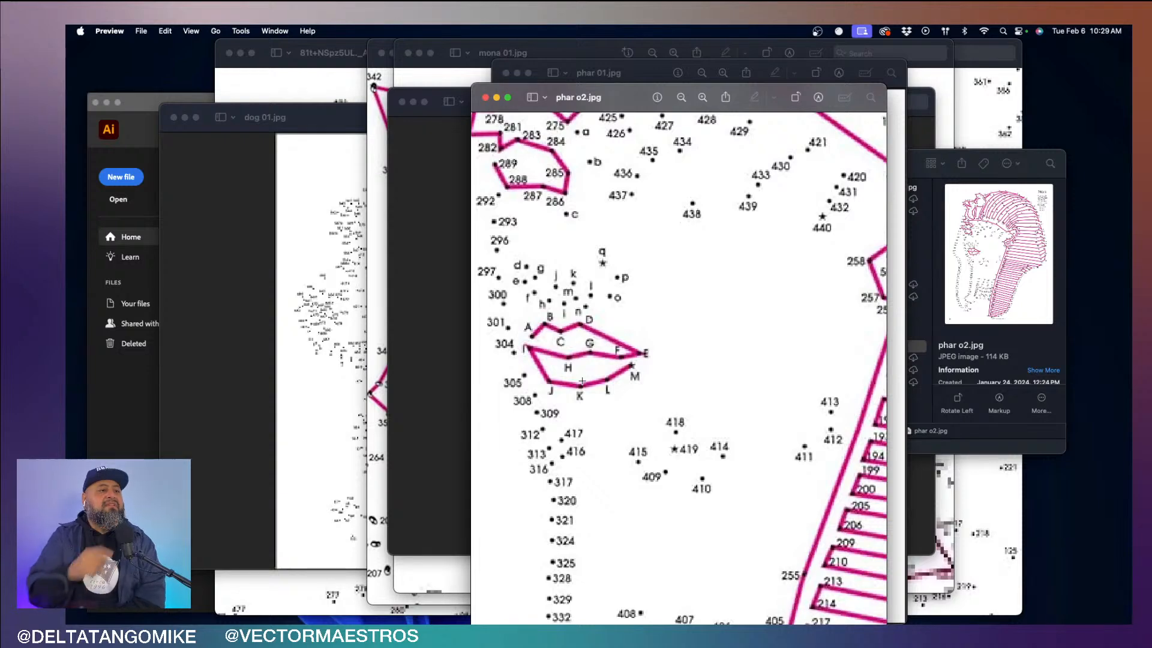
- Quit Preview to close all the puzzle images and expand the Illustrator home window to fill the screen
click(109, 31)
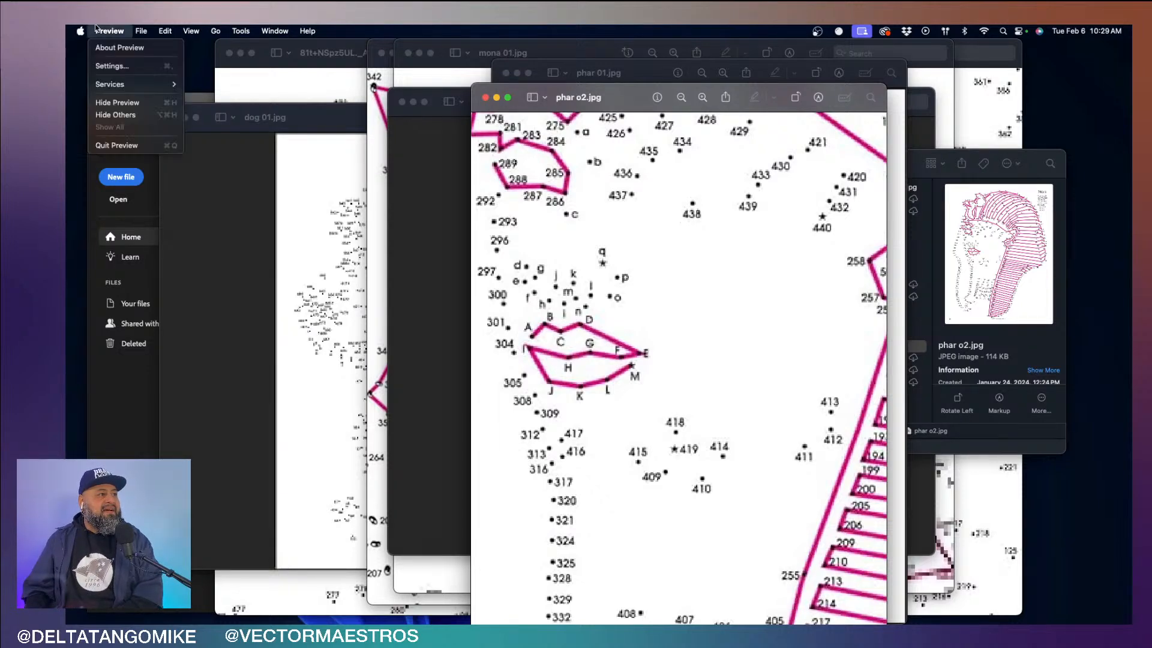
click(128, 145)
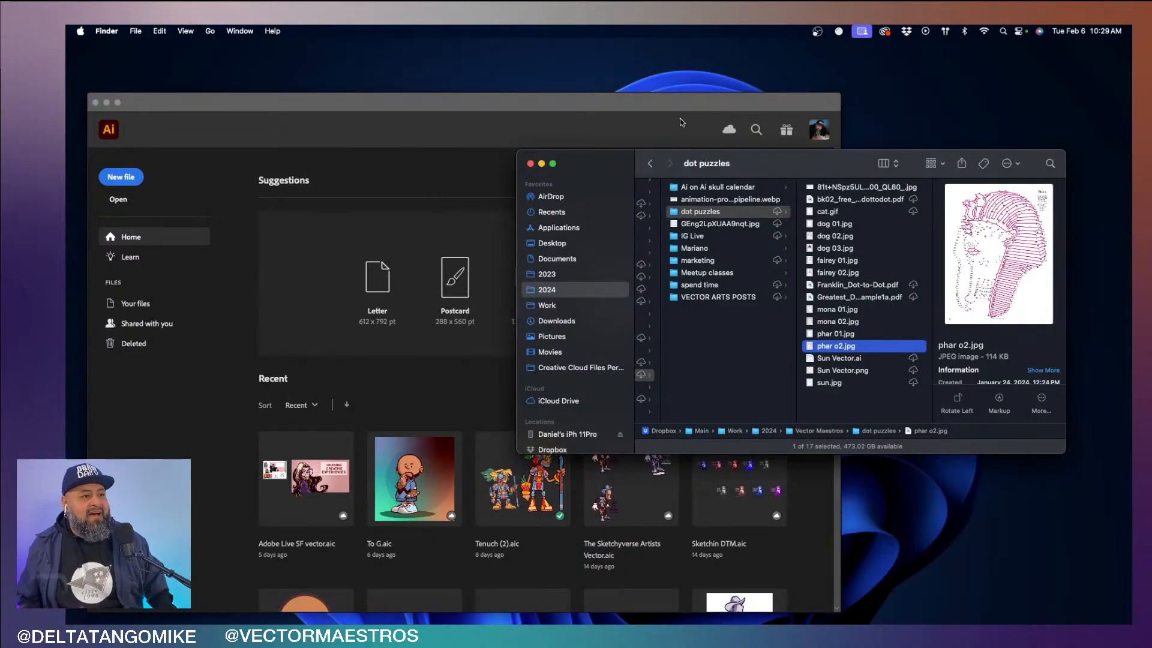
click(689, 106)
drag(767, 102, 820, 60)
double_click(819, 59)
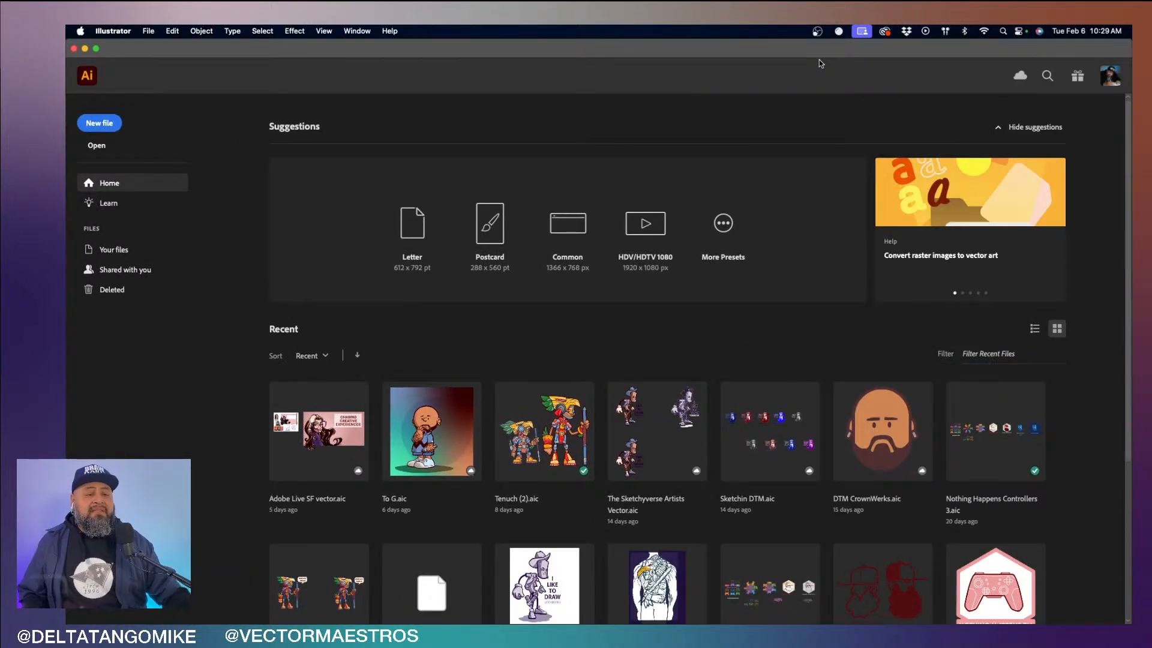
- Switch to Finder, browse the remaining files in the dot puzzles folder and preview sun.jpg
mouse_move(545, 619)
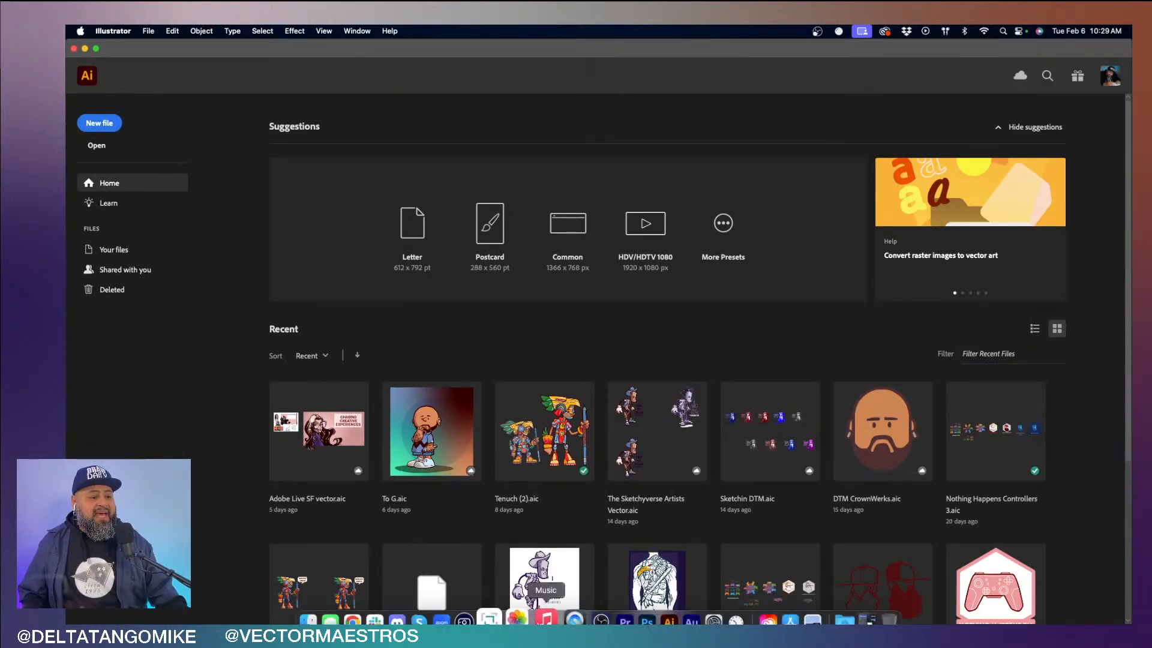
click(328, 600)
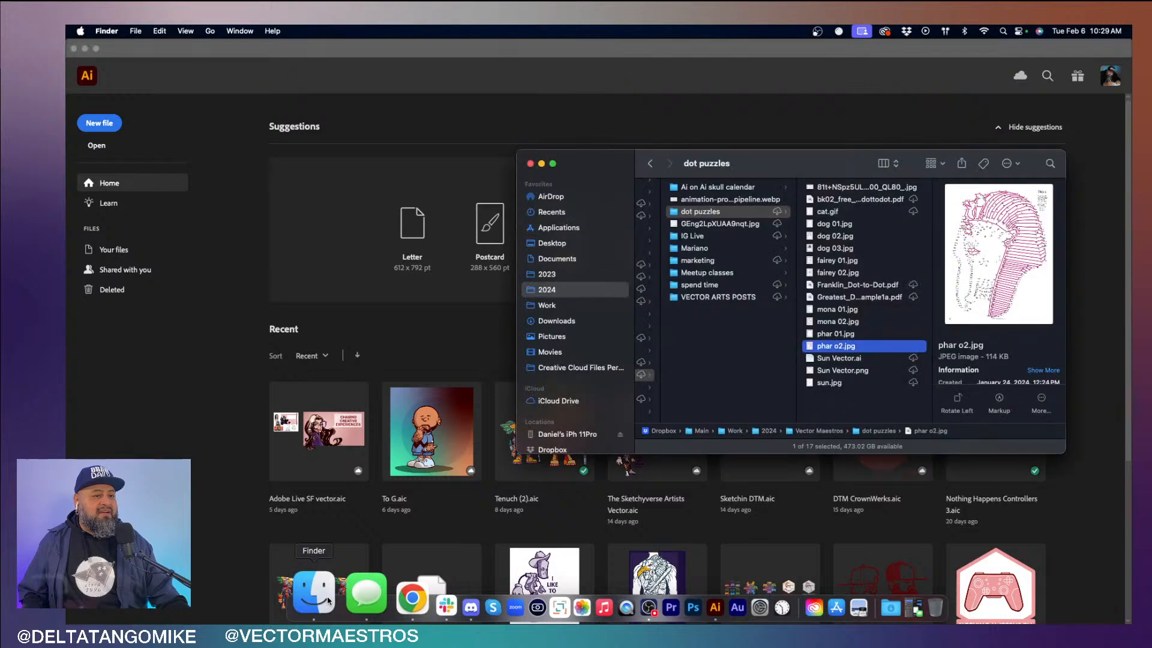
click(838, 334)
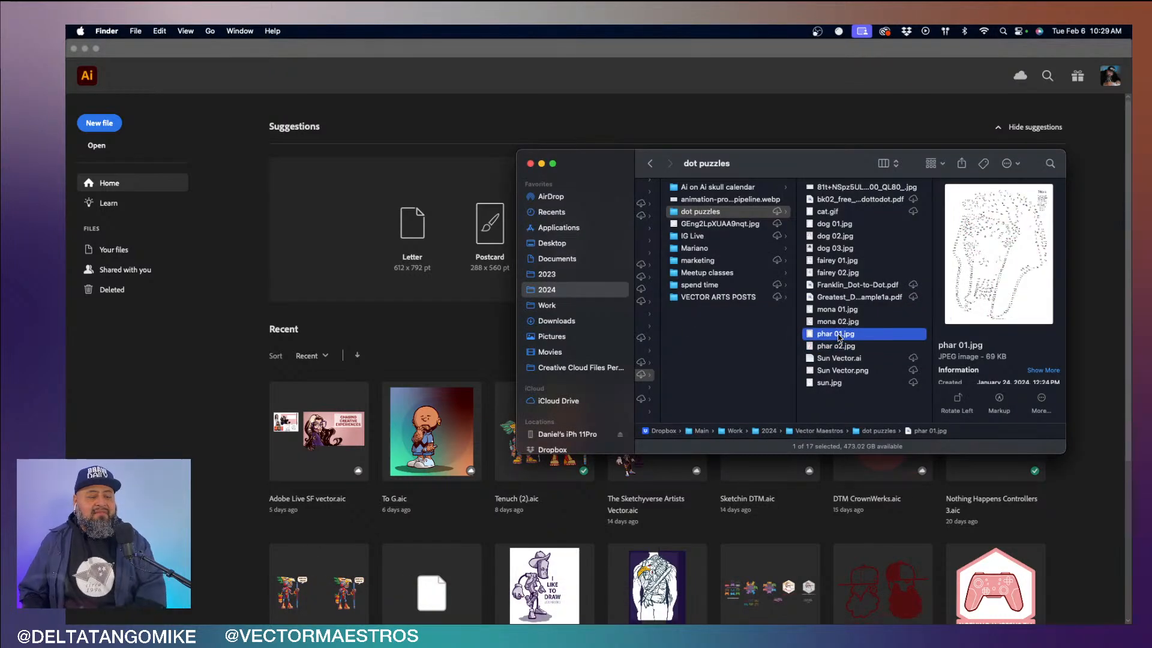
key(Down)
key(Down)
key(Down)
key(Down)
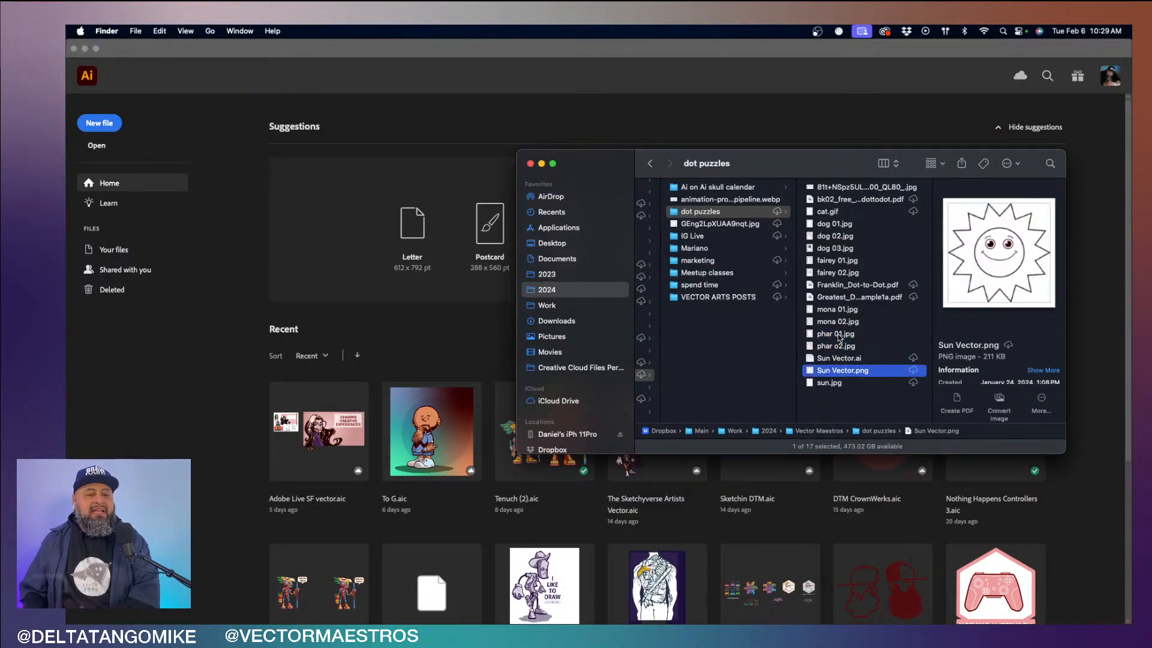
key(space)
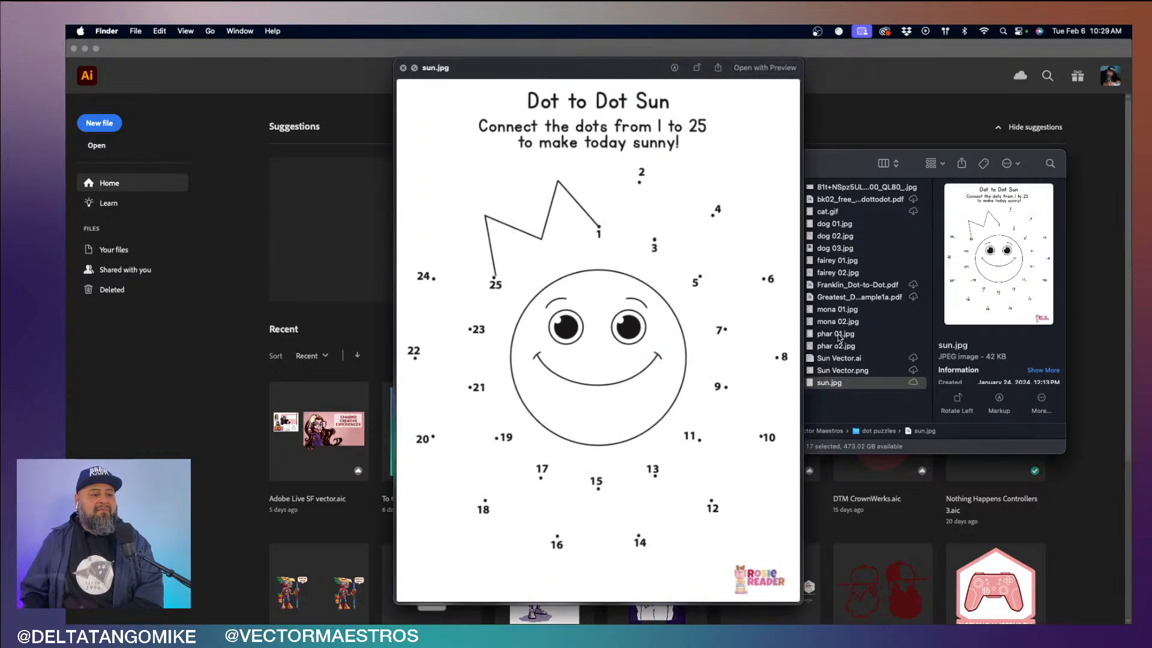
- Close the preview, open sun.jpg in Illustrator and enlarge the view to 150%
key(space)
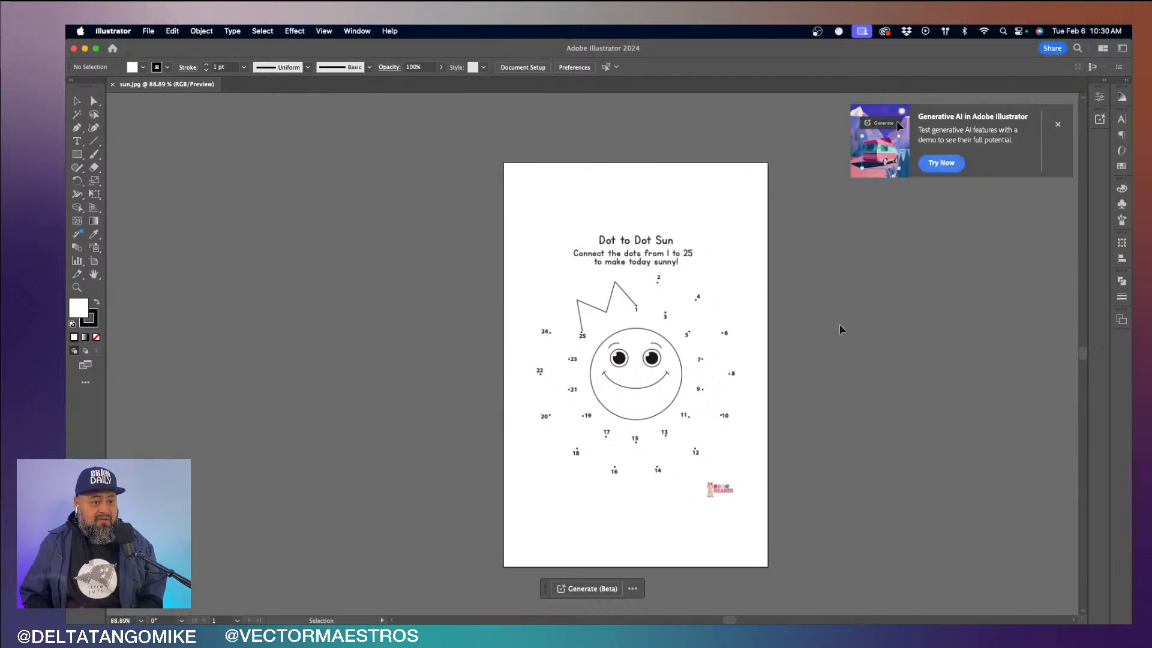
key(super+equal)
key(super+equal)
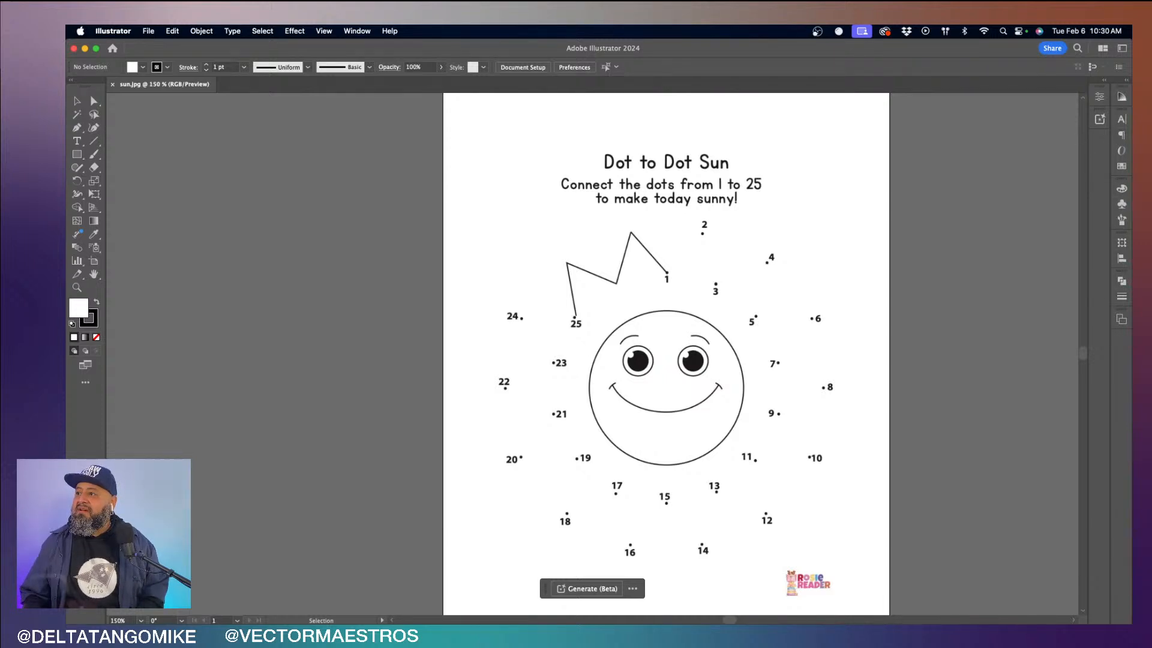
- Select the sun image on Layer 1 and lower its opacity to 51%, with the Transparency settings floating beside the artboard
drag(1132, 124, 1026, 133)
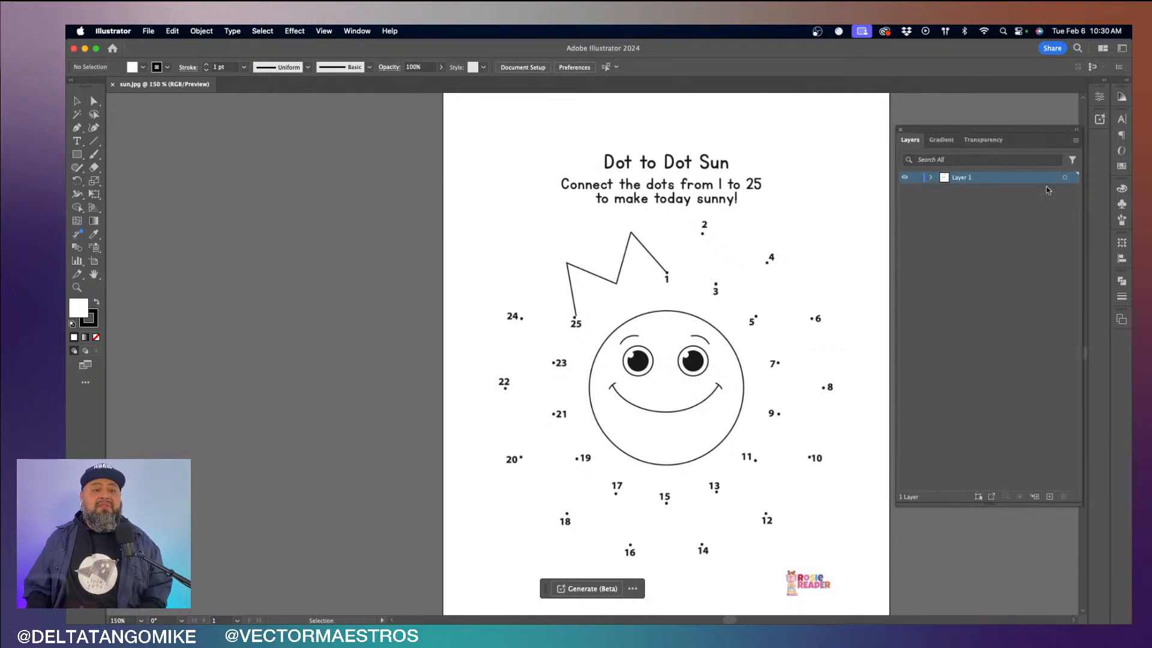
click(1065, 177)
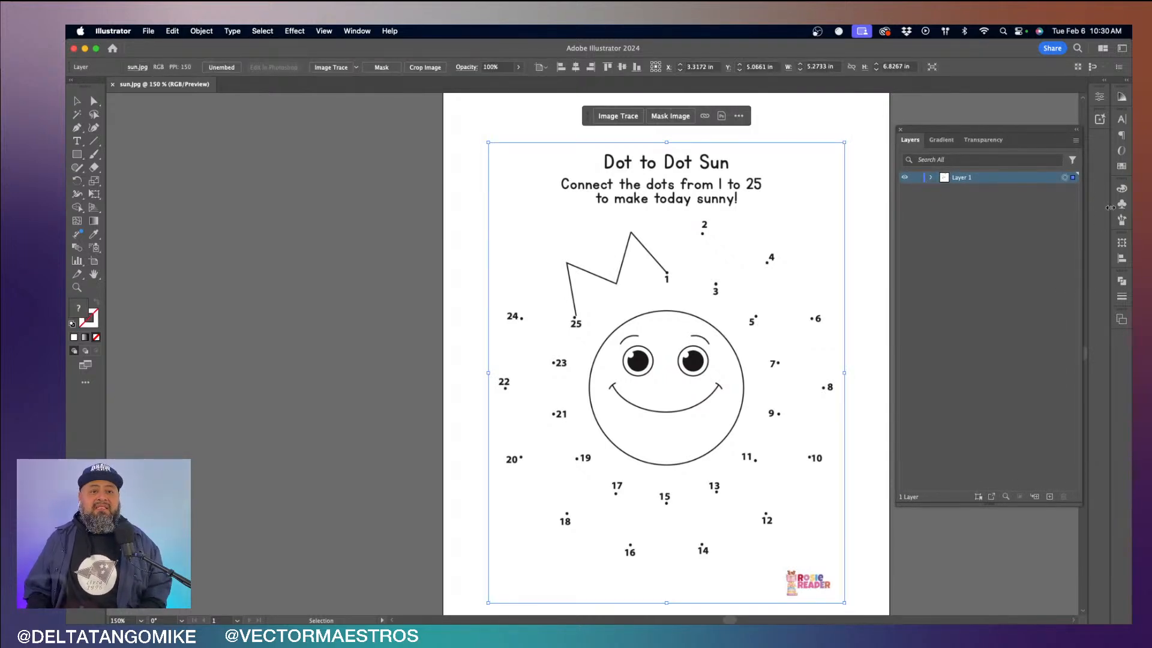
click(1120, 189)
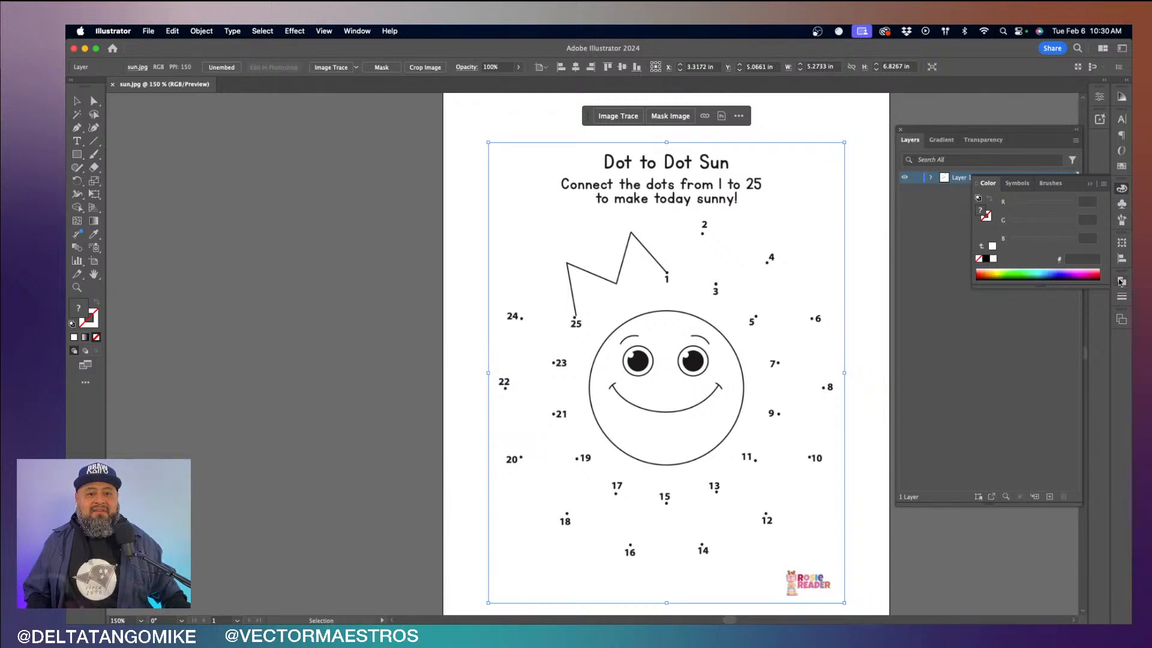
drag(983, 139, 208, 128)
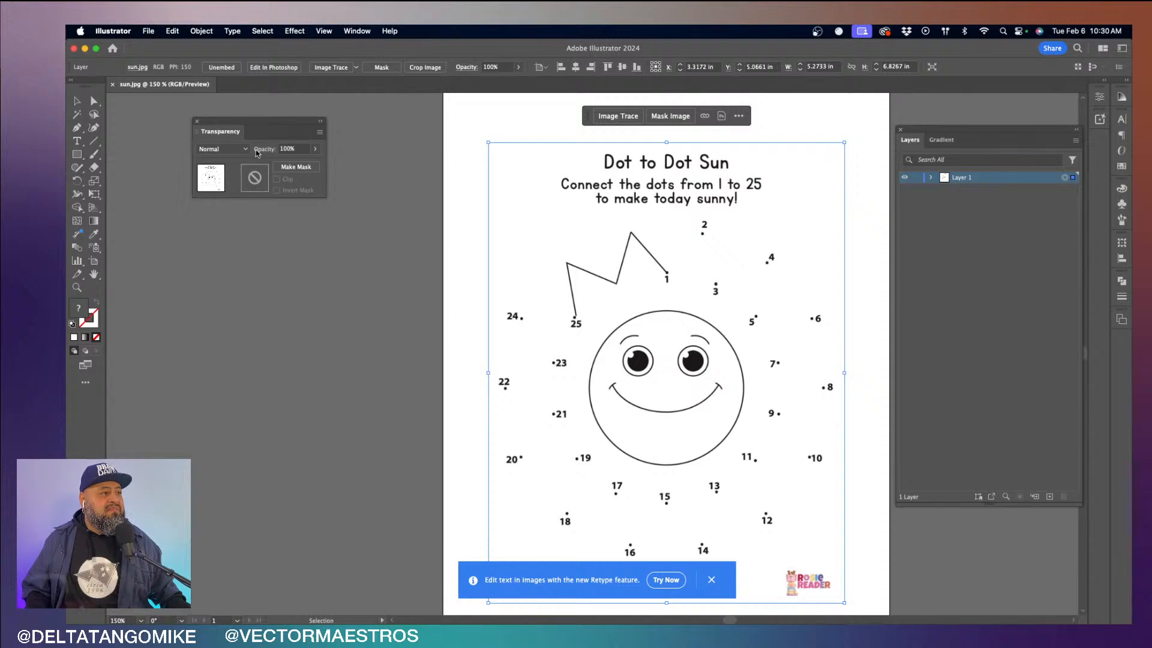
click(315, 148)
click(293, 163)
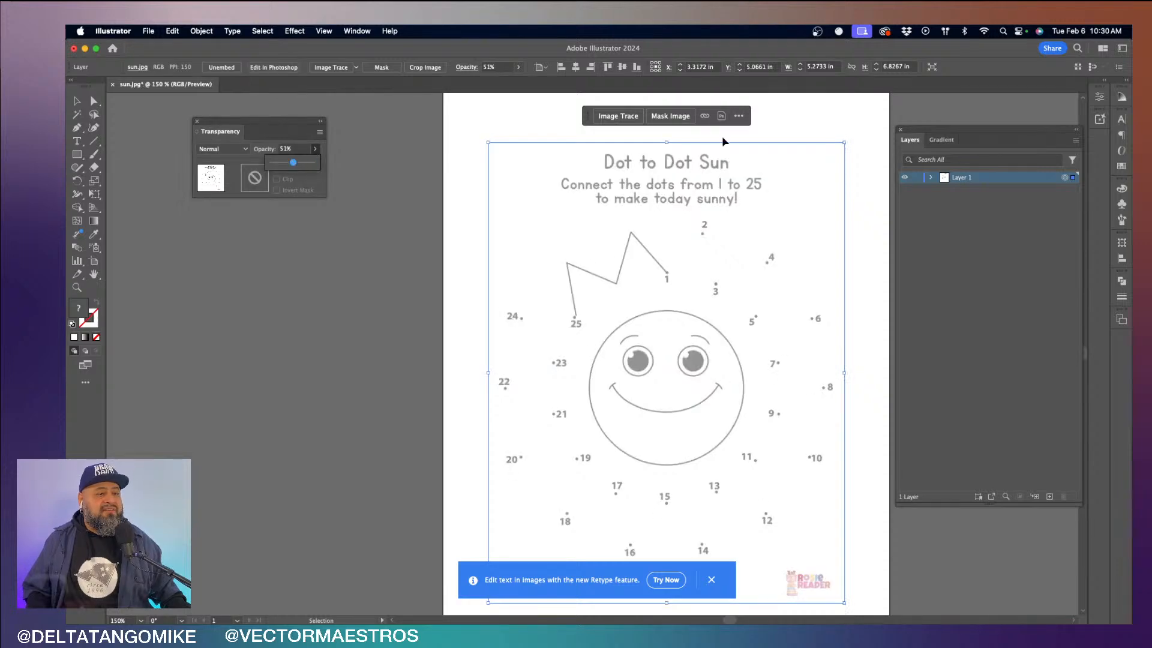
- Lock the layer holding the sun image and rename it puzzle
click(919, 178)
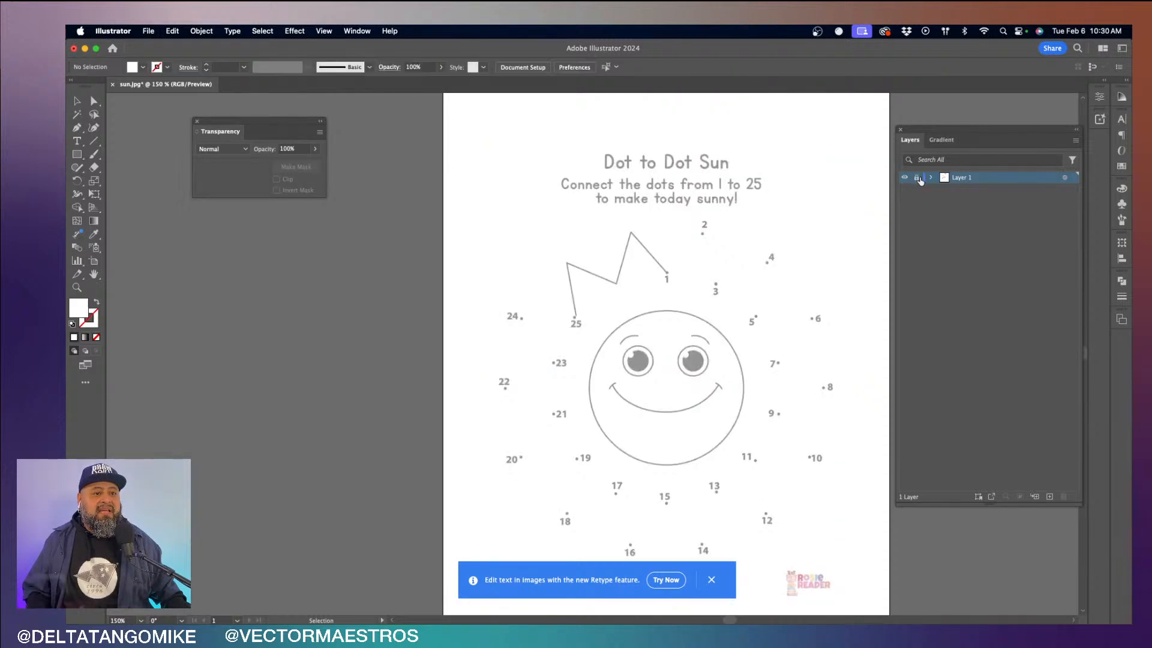
double_click(962, 179)
text(pu)
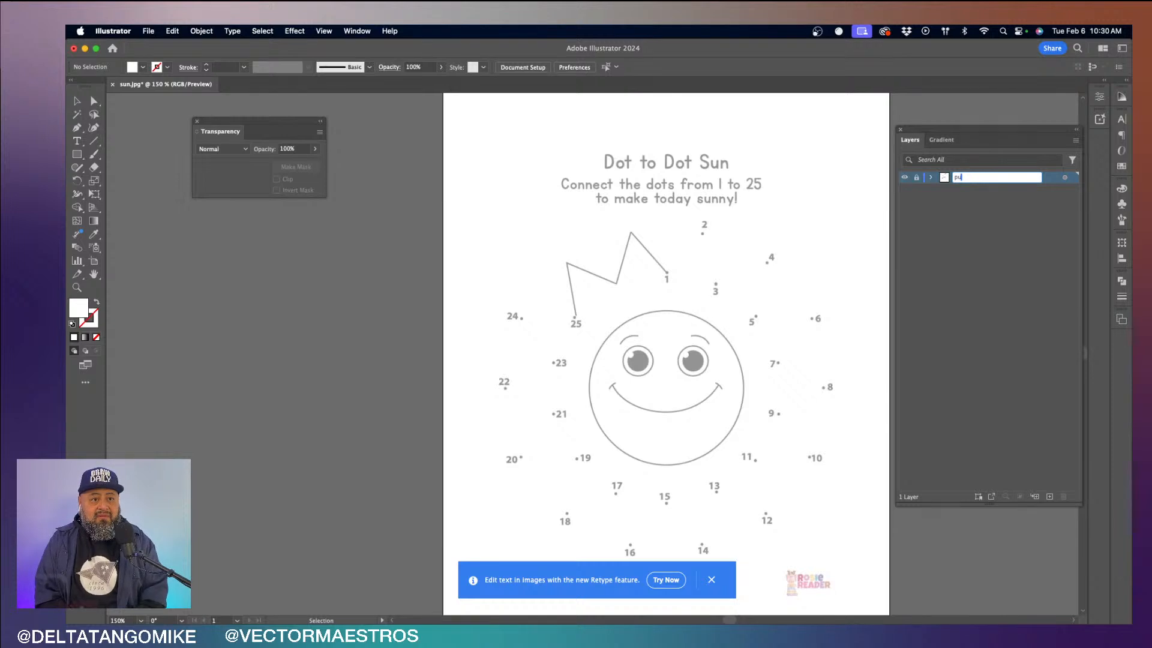
text(zzle)
key(Return)
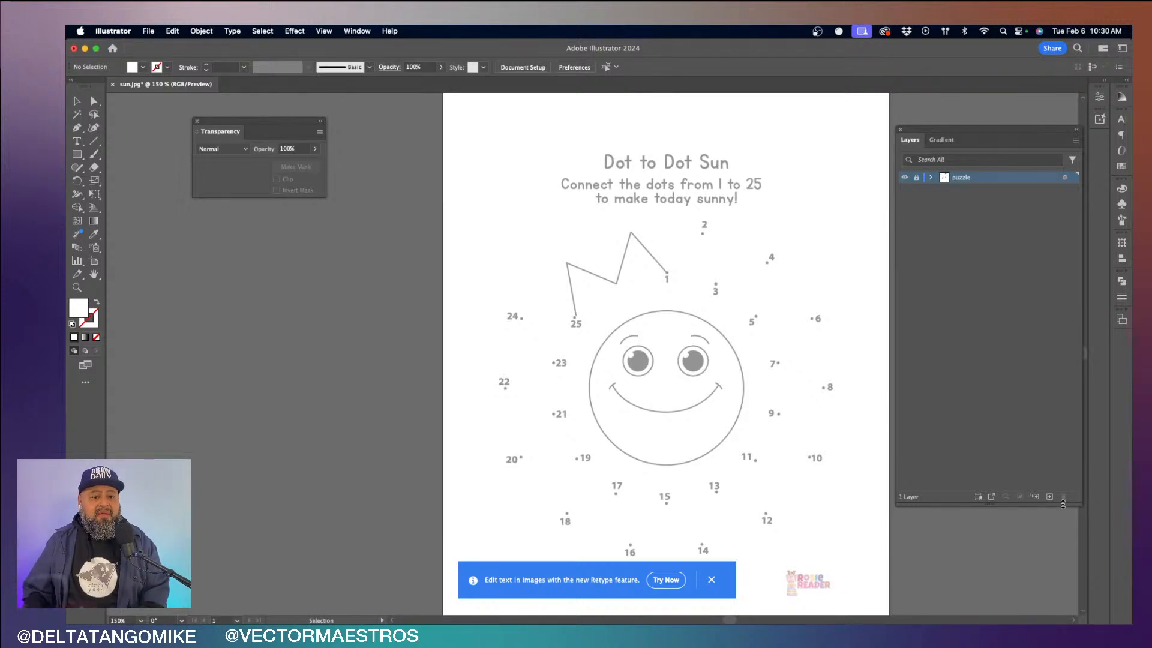
- Add a new layer above the puzzle layer and detach the Pen tool group as a floating strip beside the artboard
click(1049, 498)
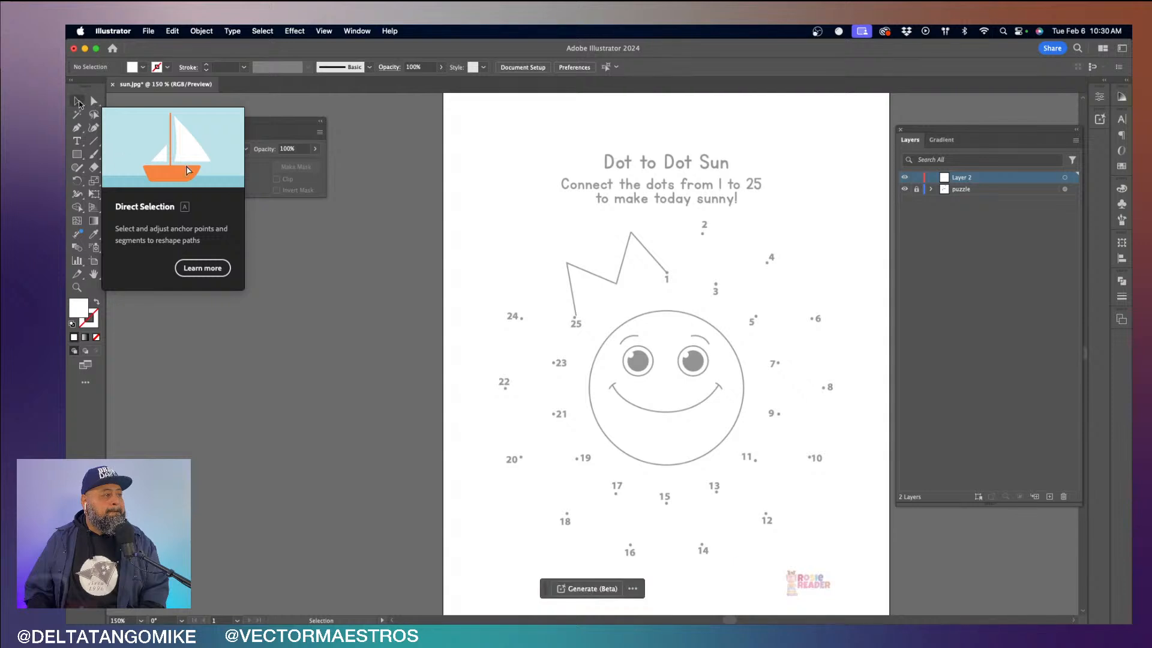
drag(77, 127, 211, 144)
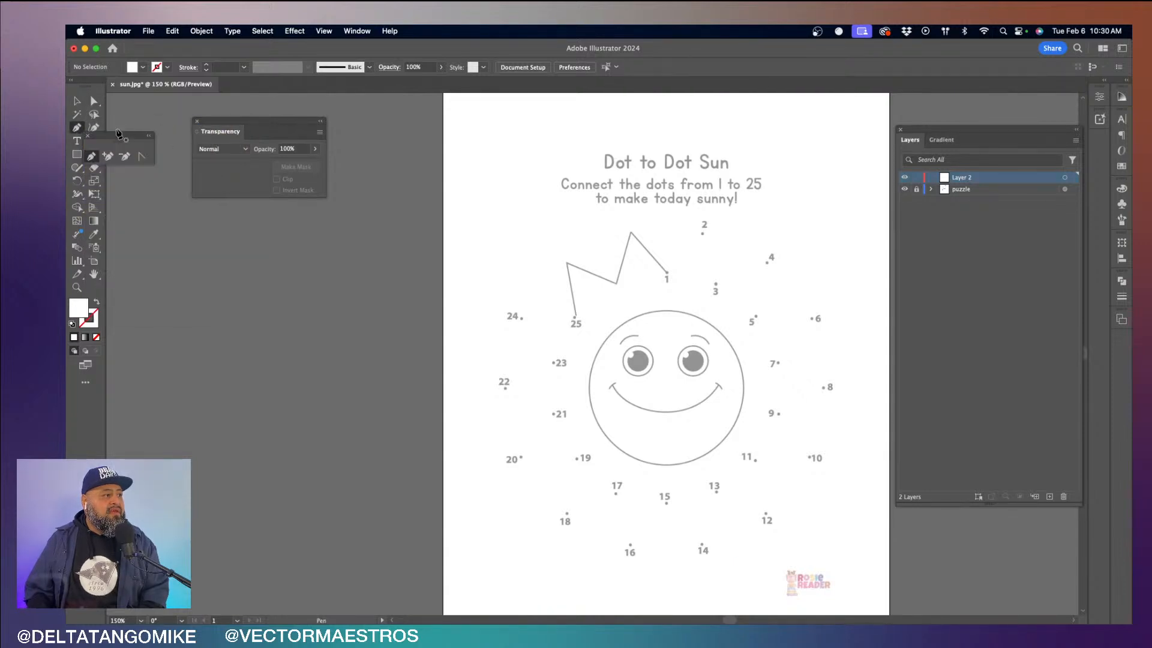
drag(112, 136, 181, 238)
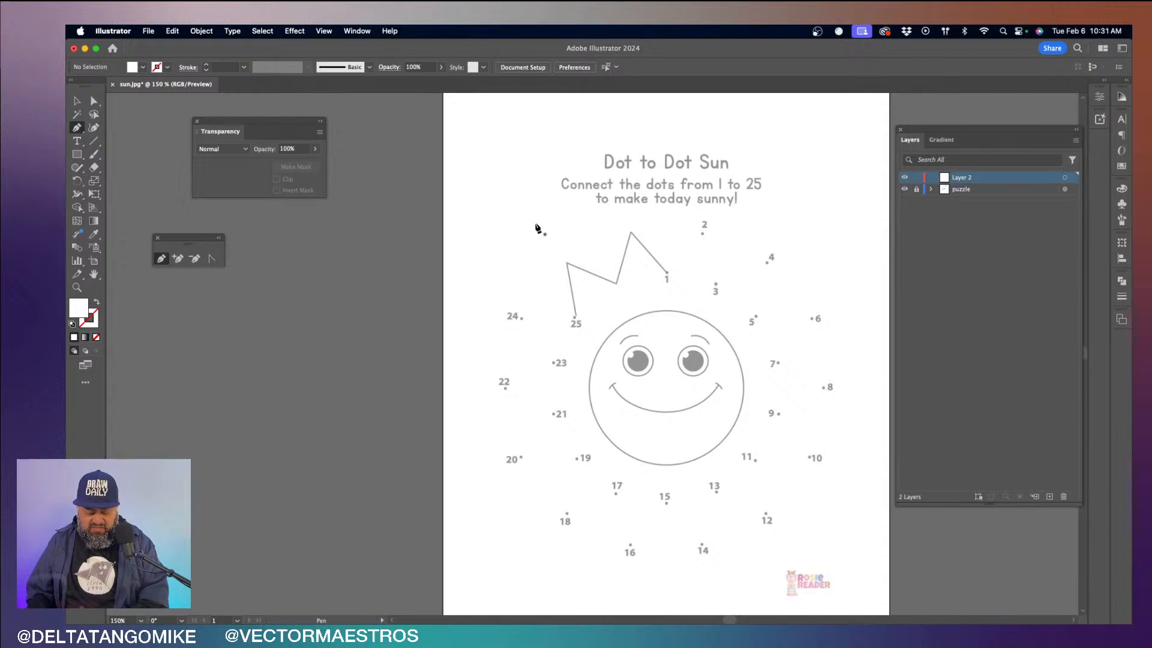
- Switch the active tool to Selection, back to Pen, and on to Rectangle to demonstrate changing tools
key(v)
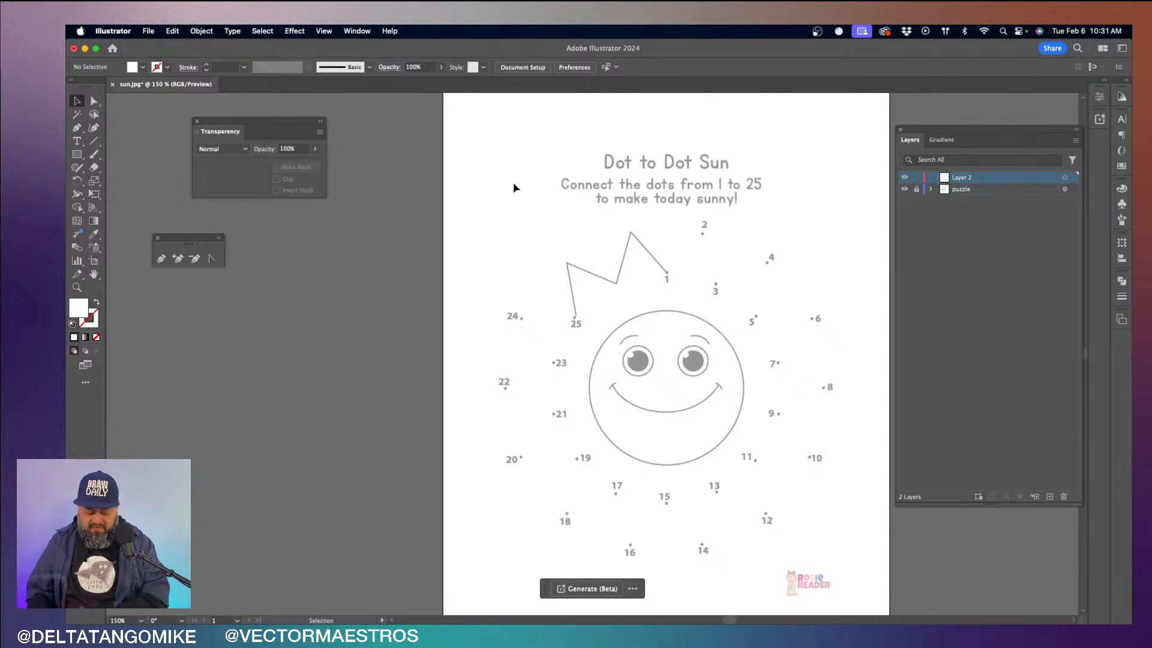
key(p)
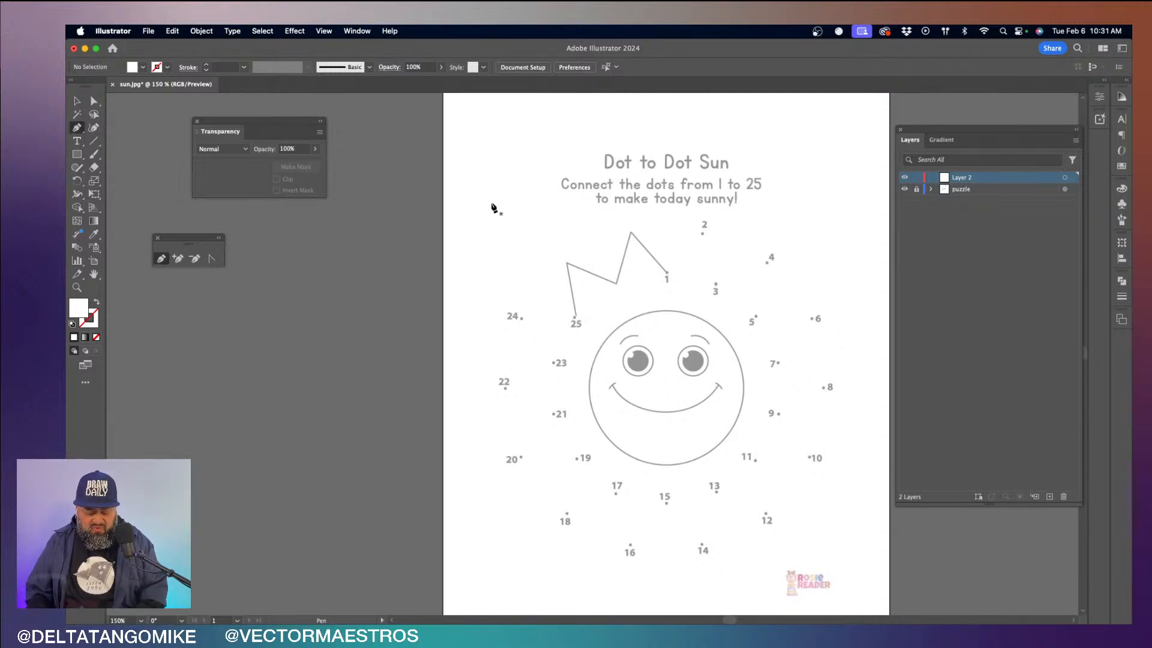
key(m)
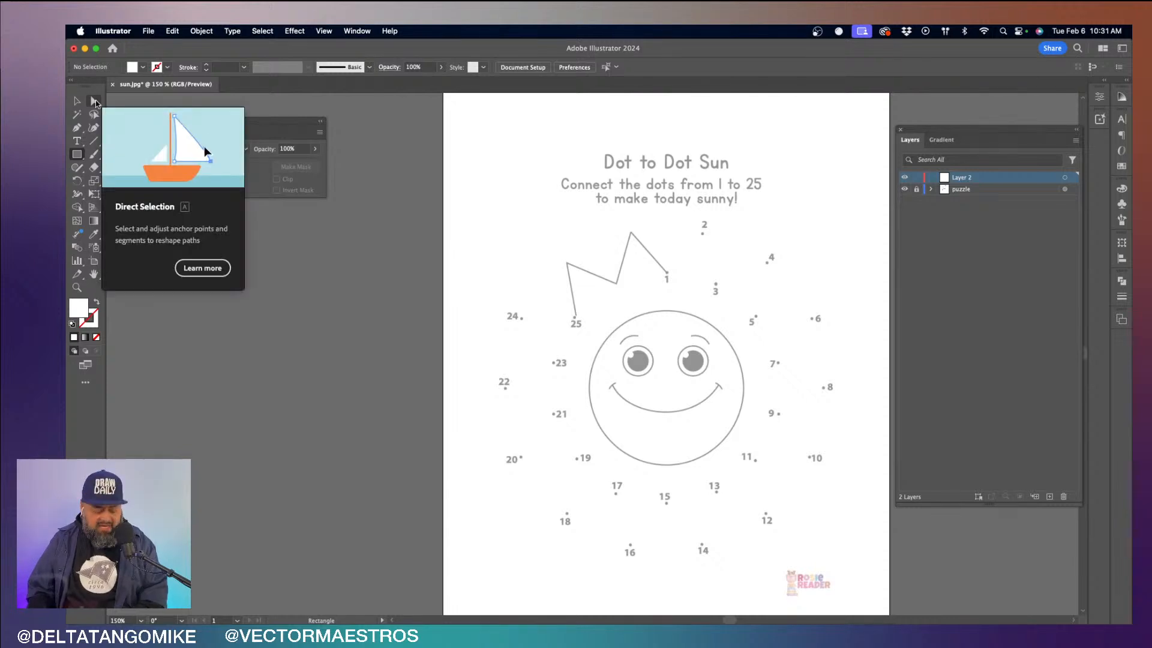
- Switch between the Direct Selection and Selection tools, return to the Pen tool, and move its floating strip beside the Transparency settings
click(95, 99)
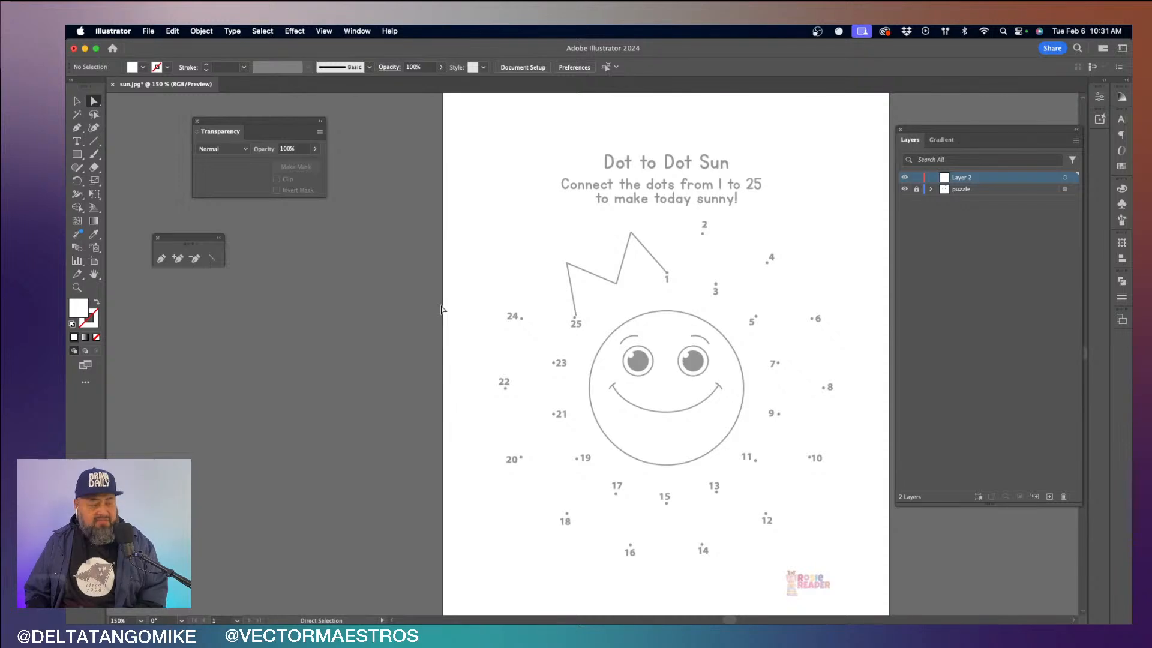
key(v)
key(a)
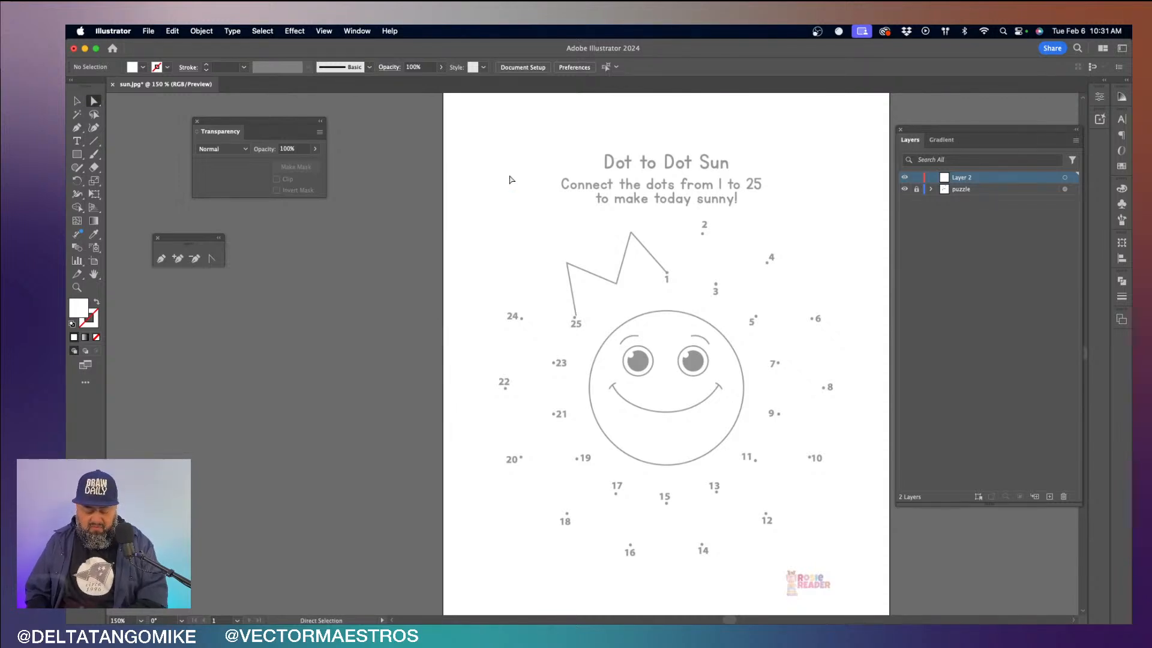
key(p)
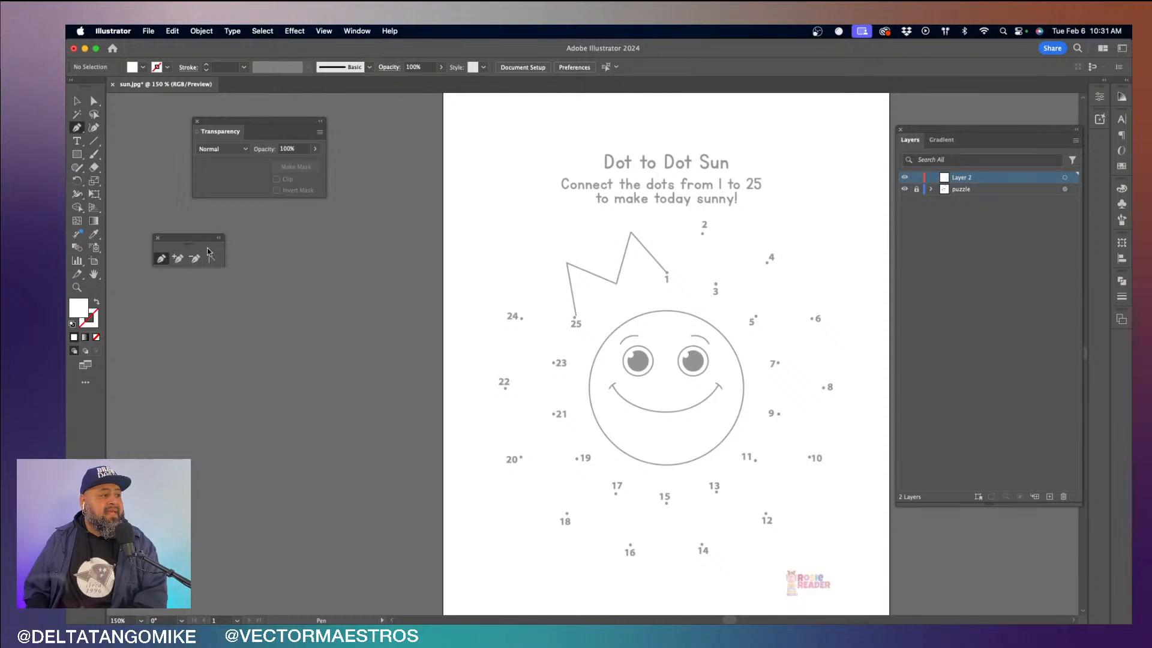
drag(193, 243, 398, 130)
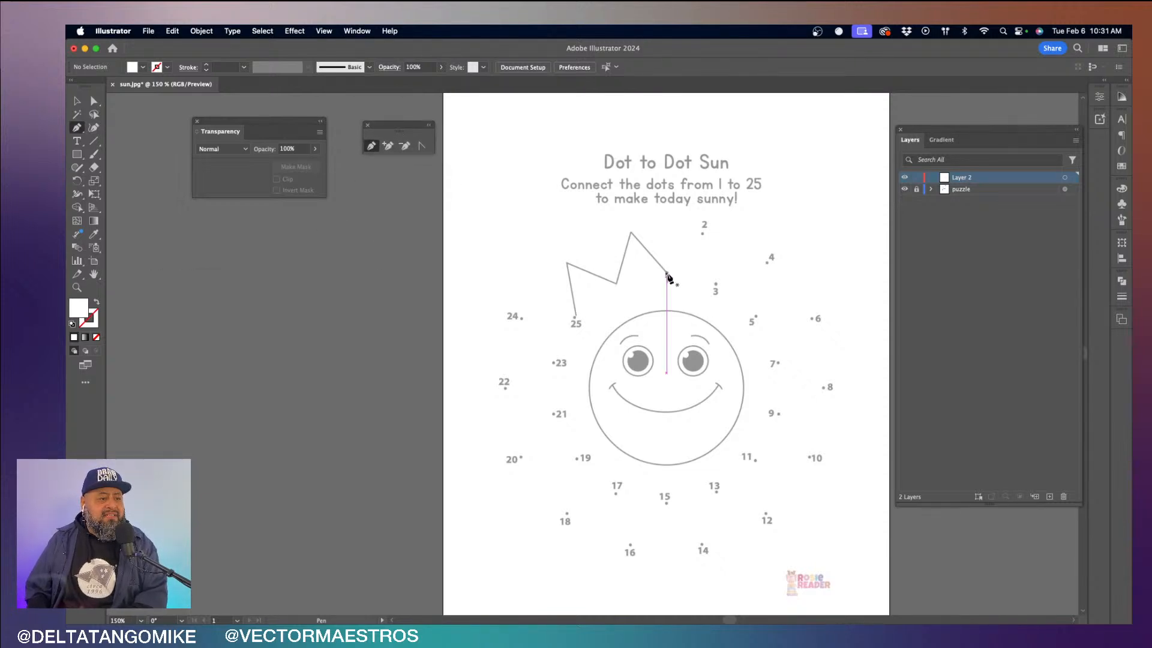
- Draw a straight-segment Pen path on Layer 2 connecting the sun's dots 1 through 11 in order
click(666, 274)
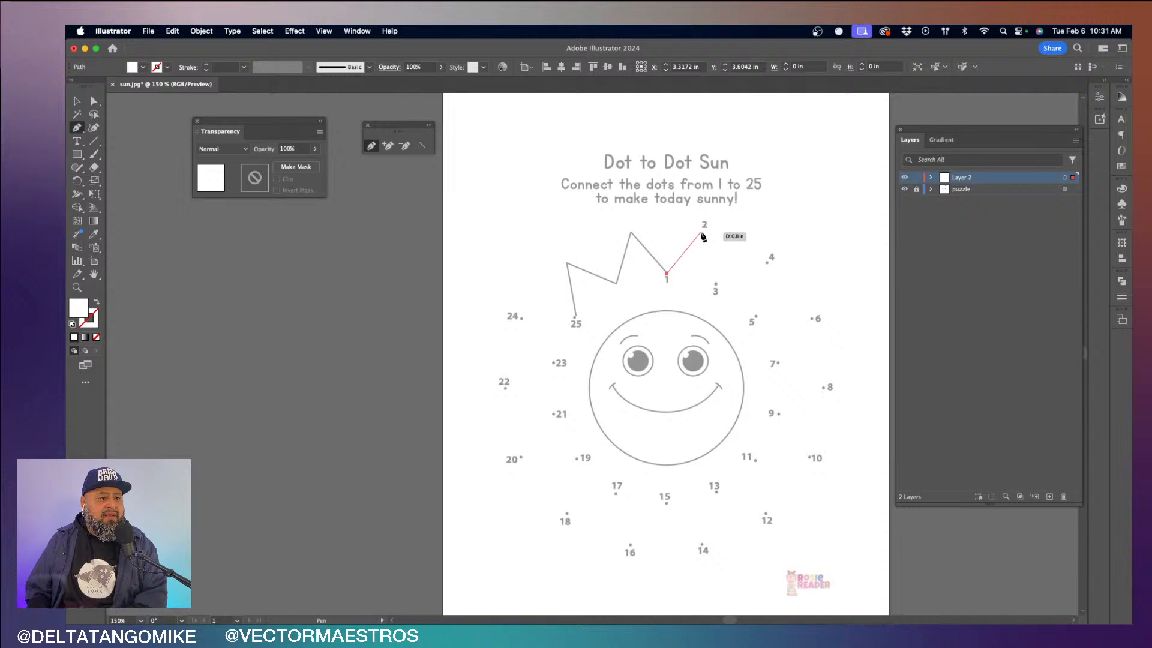
click(702, 233)
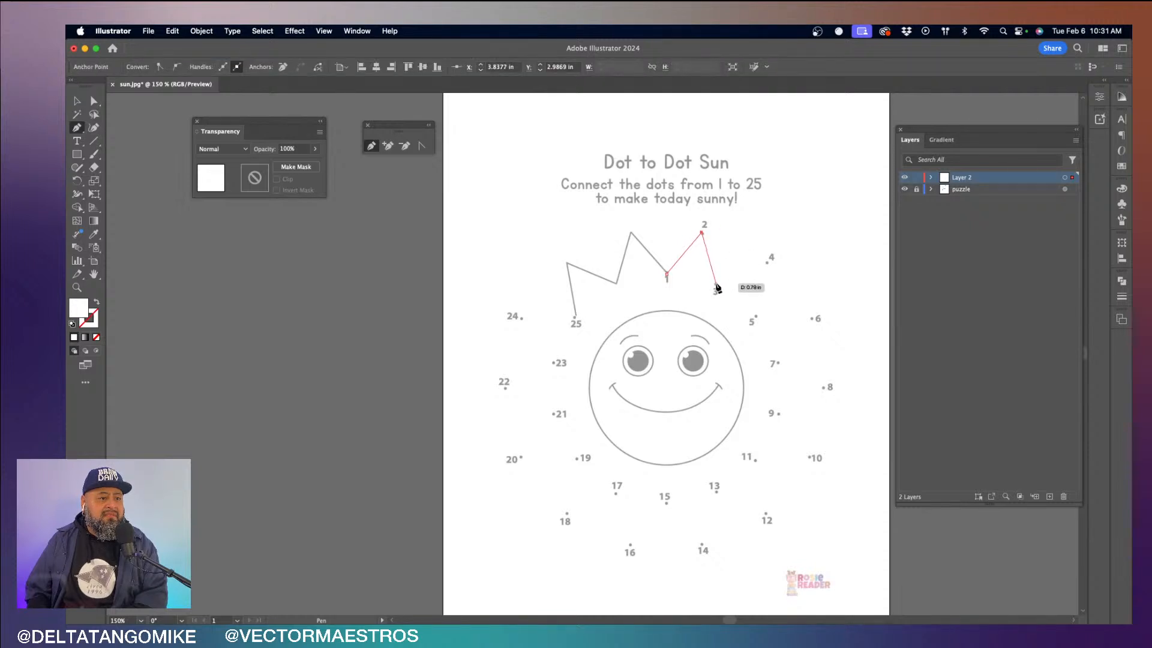
click(715, 284)
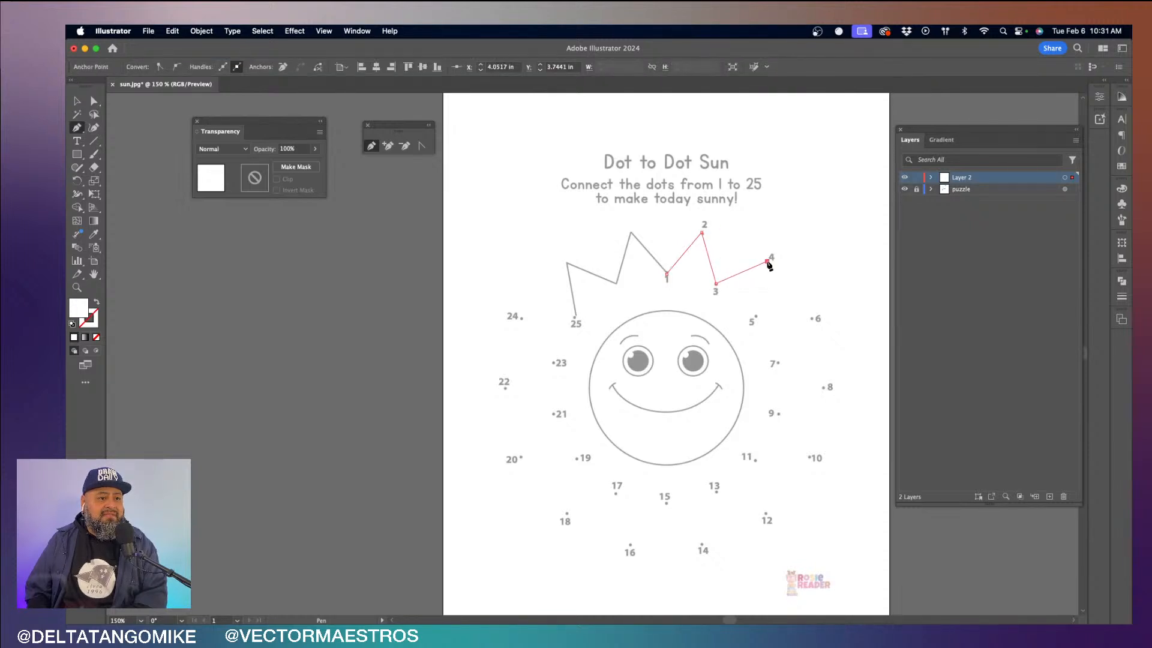
click(767, 262)
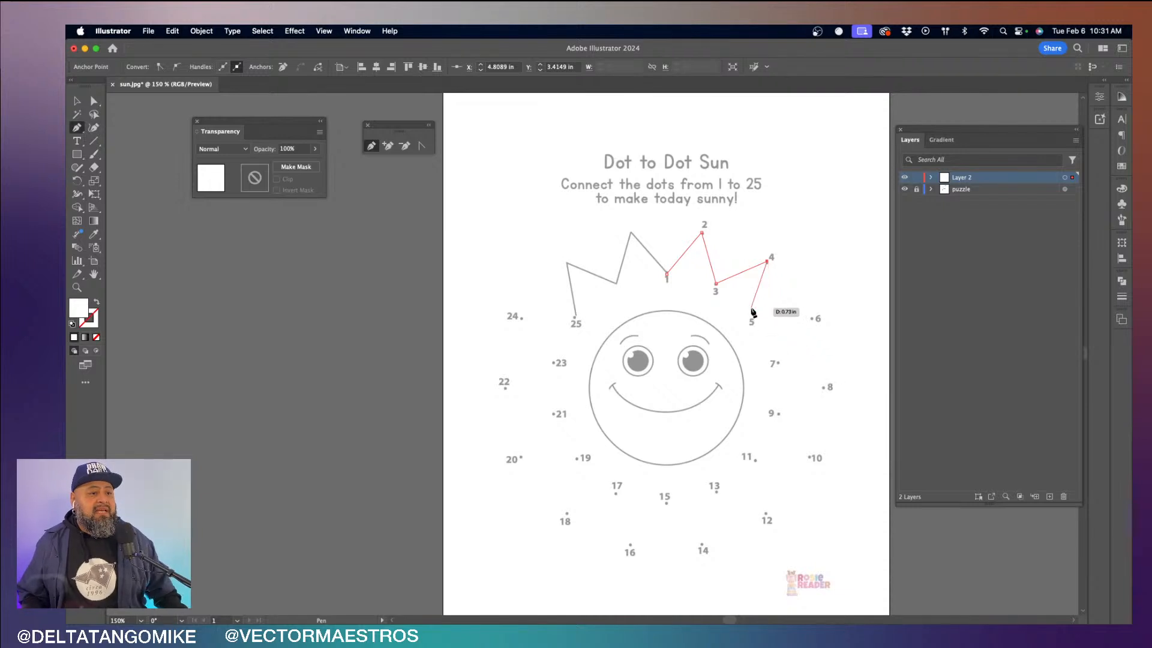
click(757, 317)
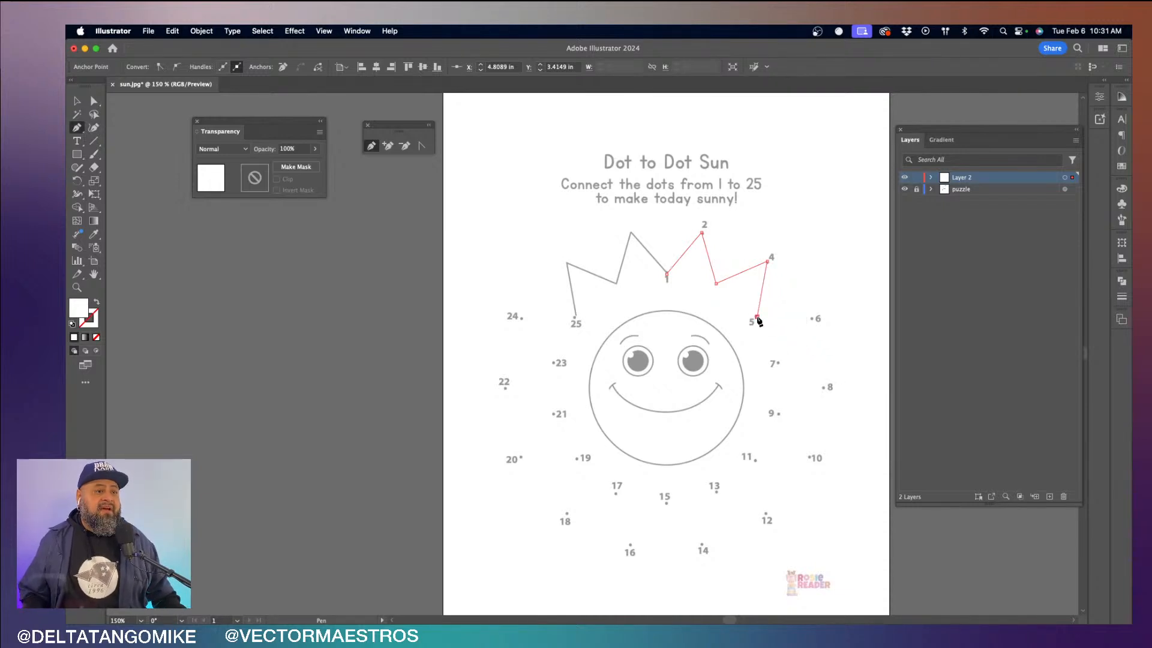
click(811, 317)
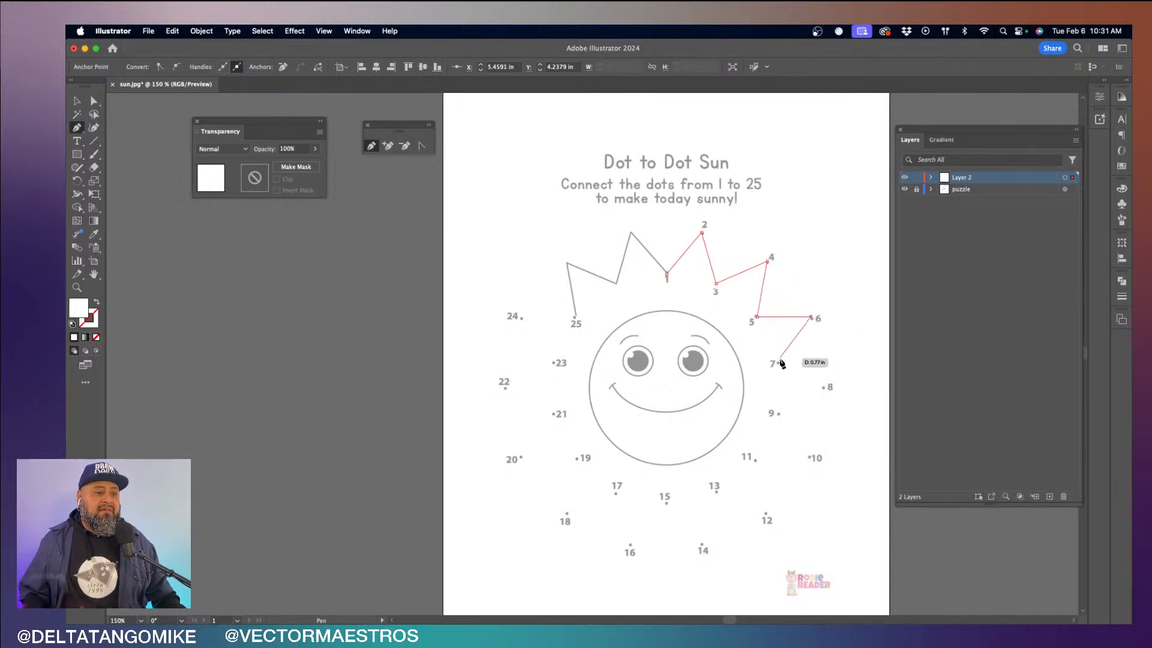
click(779, 363)
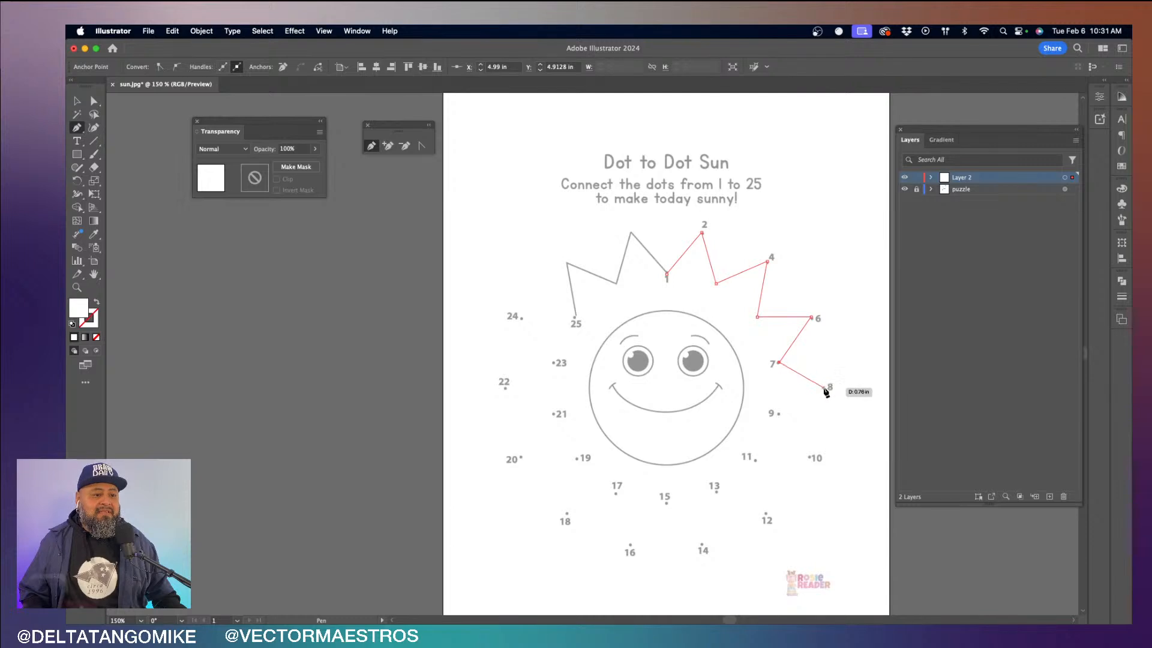
click(823, 387)
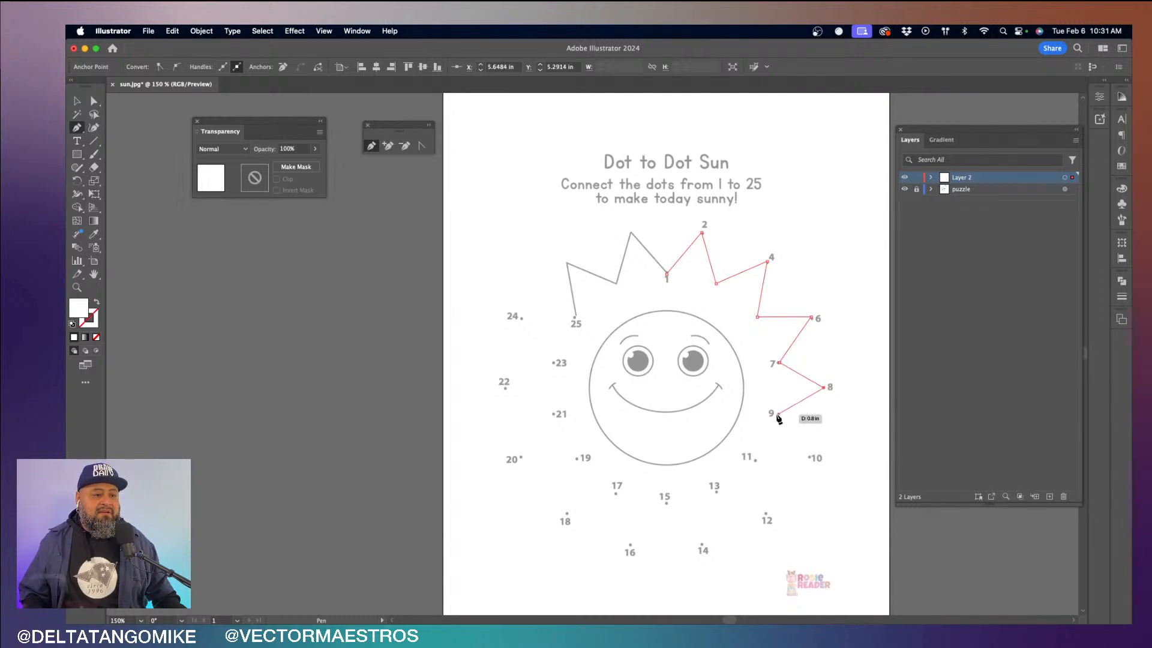
click(778, 414)
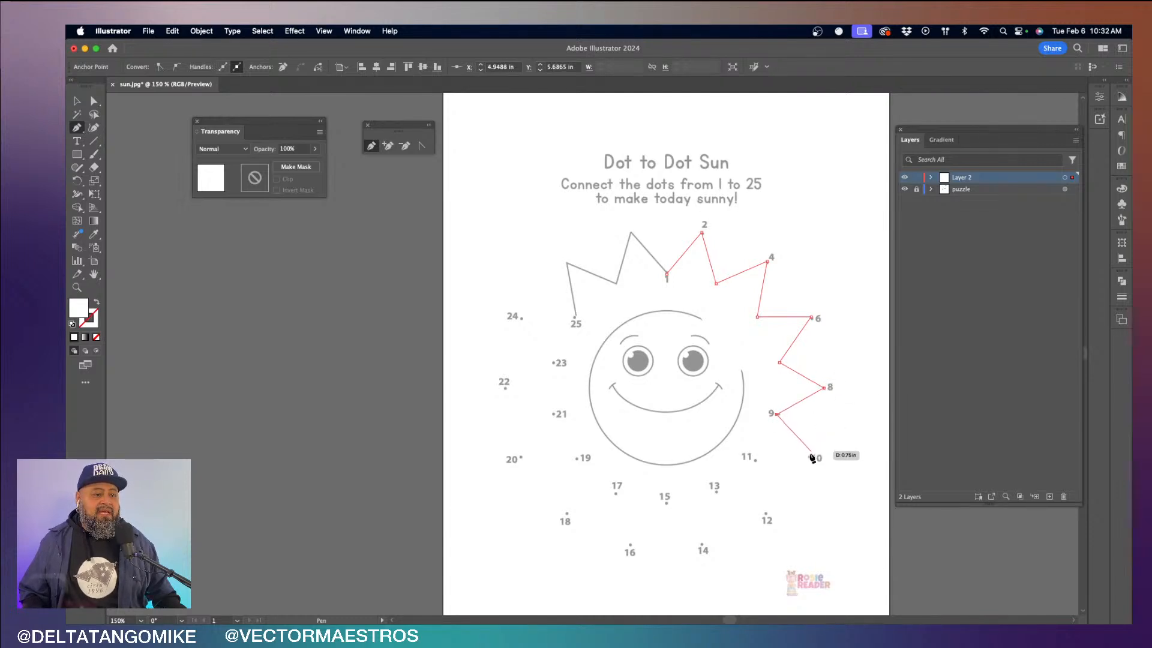
click(809, 457)
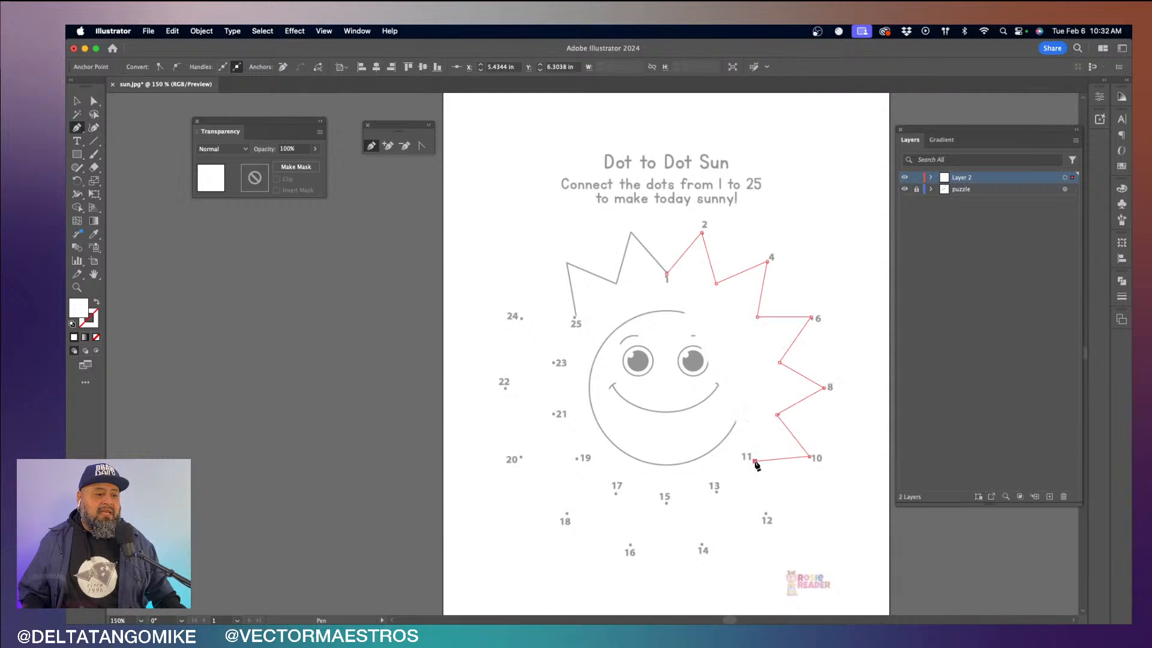
click(754, 460)
- Continue the sun outline with straight Pen segments through dots 12 to 21
click(764, 514)
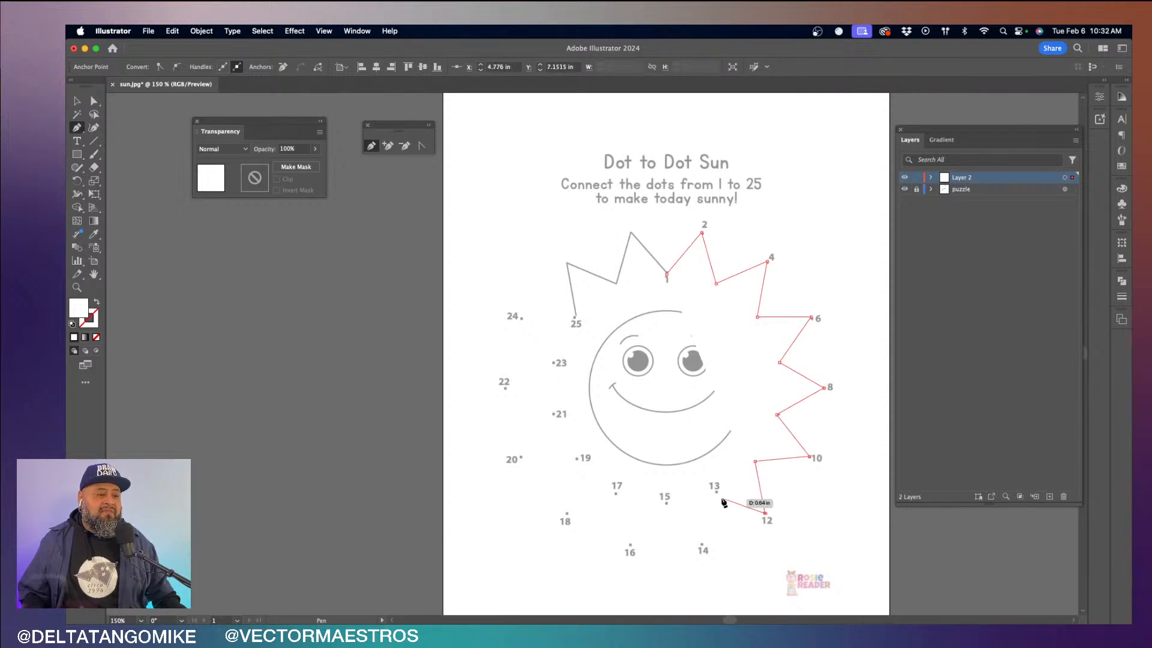
click(715, 494)
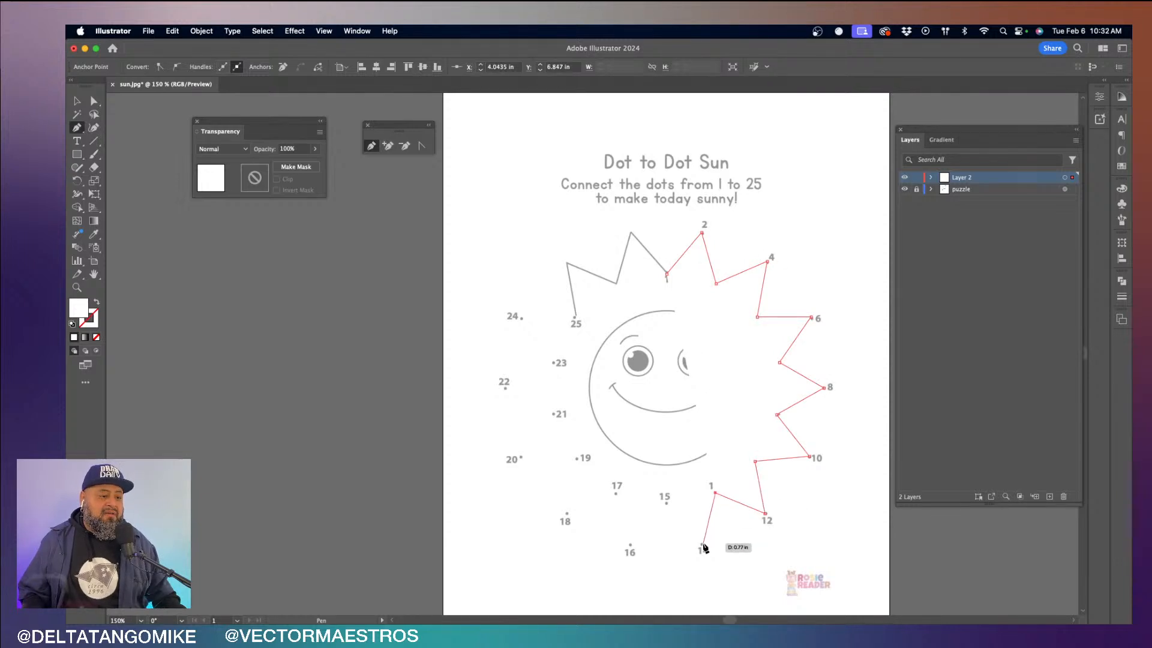
click(702, 544)
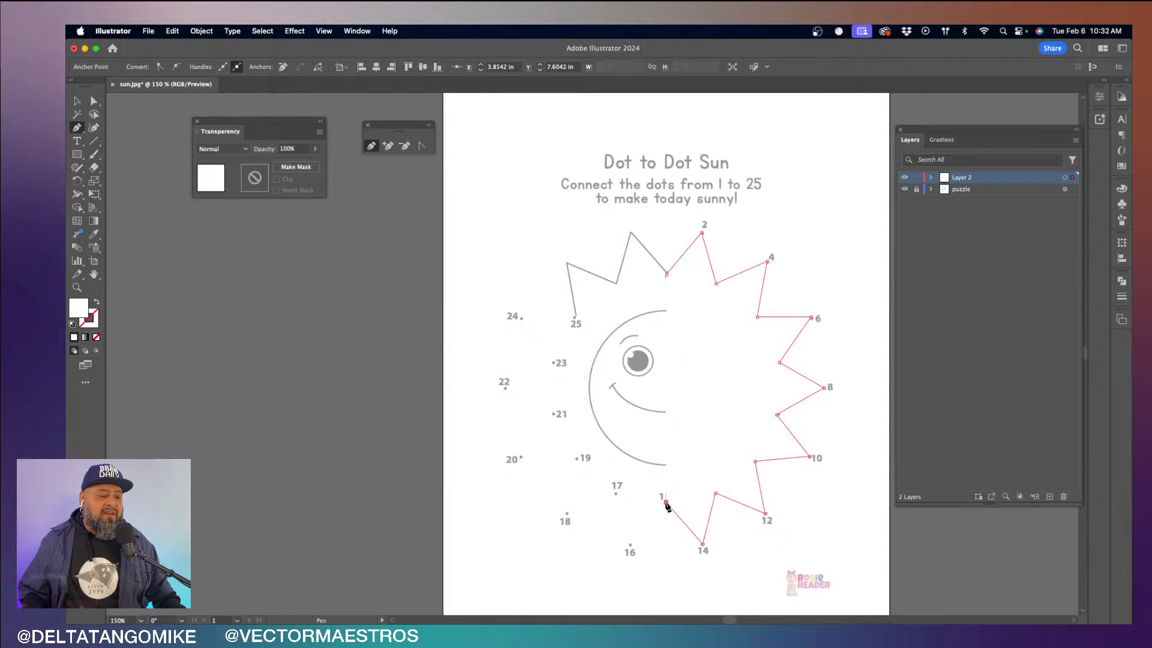
click(665, 502)
click(630, 544)
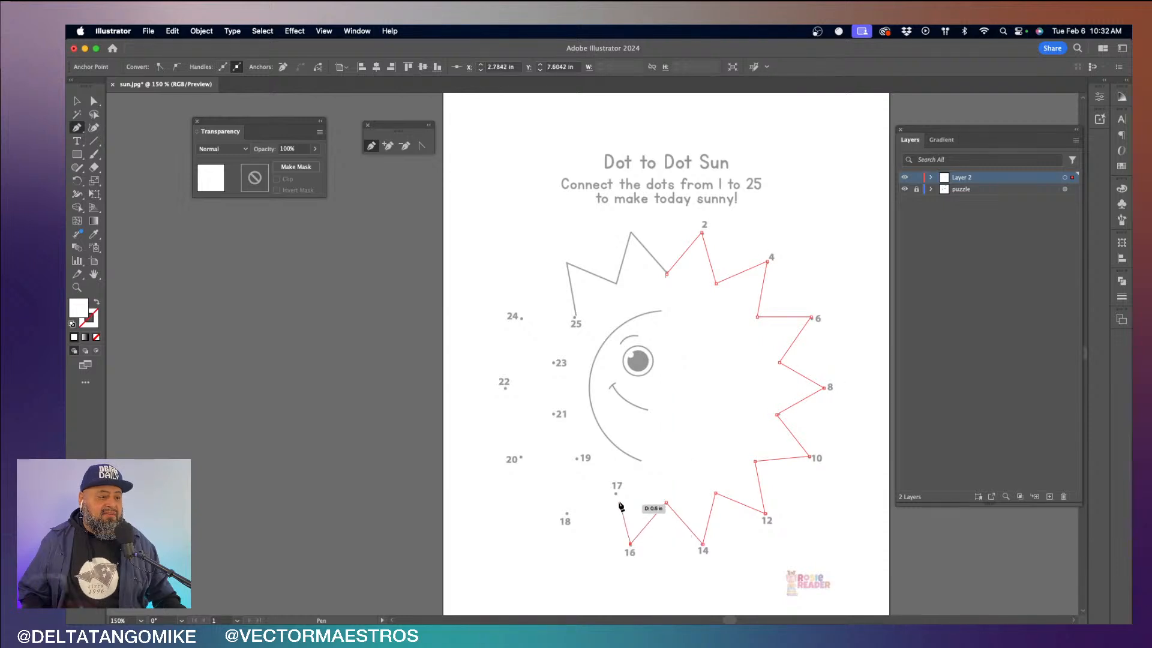
click(616, 493)
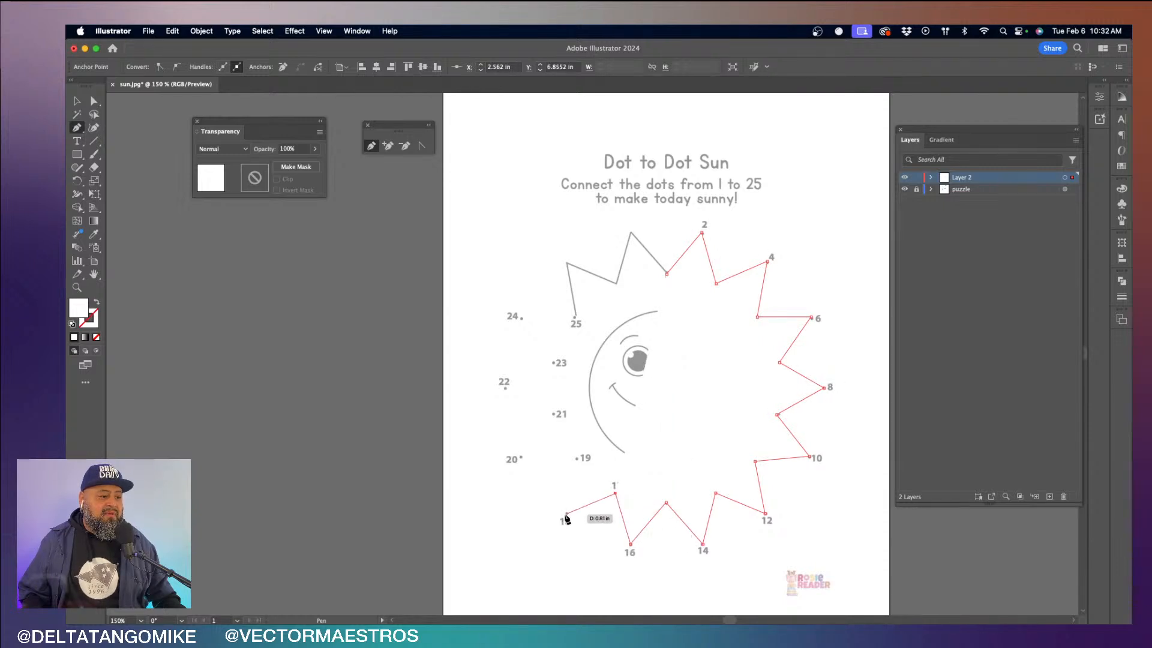
click(565, 514)
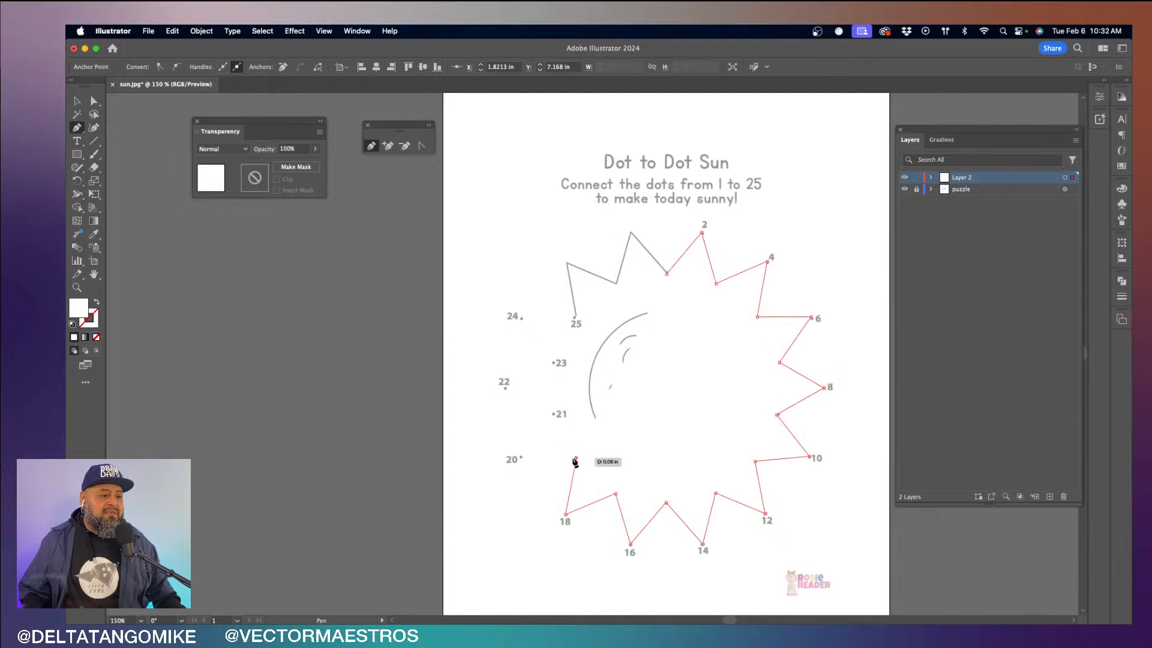
click(576, 458)
click(521, 457)
click(554, 414)
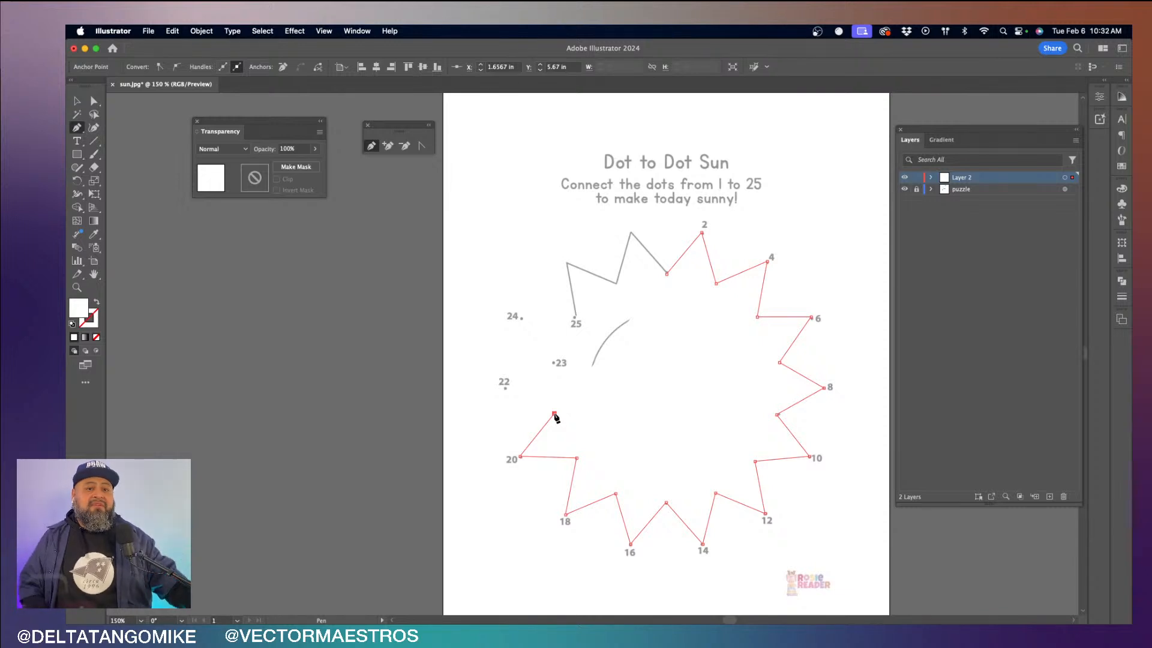
- Detach the Color settings from their group and float them over the artboard beside the unfinished sun path
click(1121, 189)
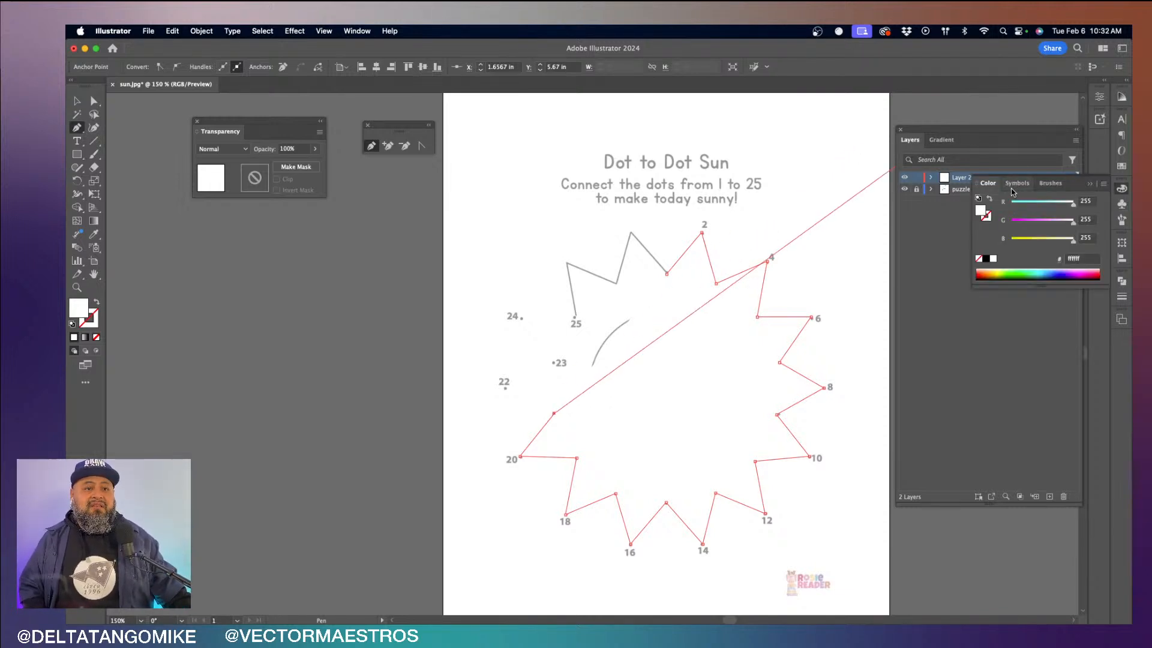
mouse_move(987, 183)
mouse_down()
mouse_move(620, 208)
mouse_move(286, 259)
mouse_up()
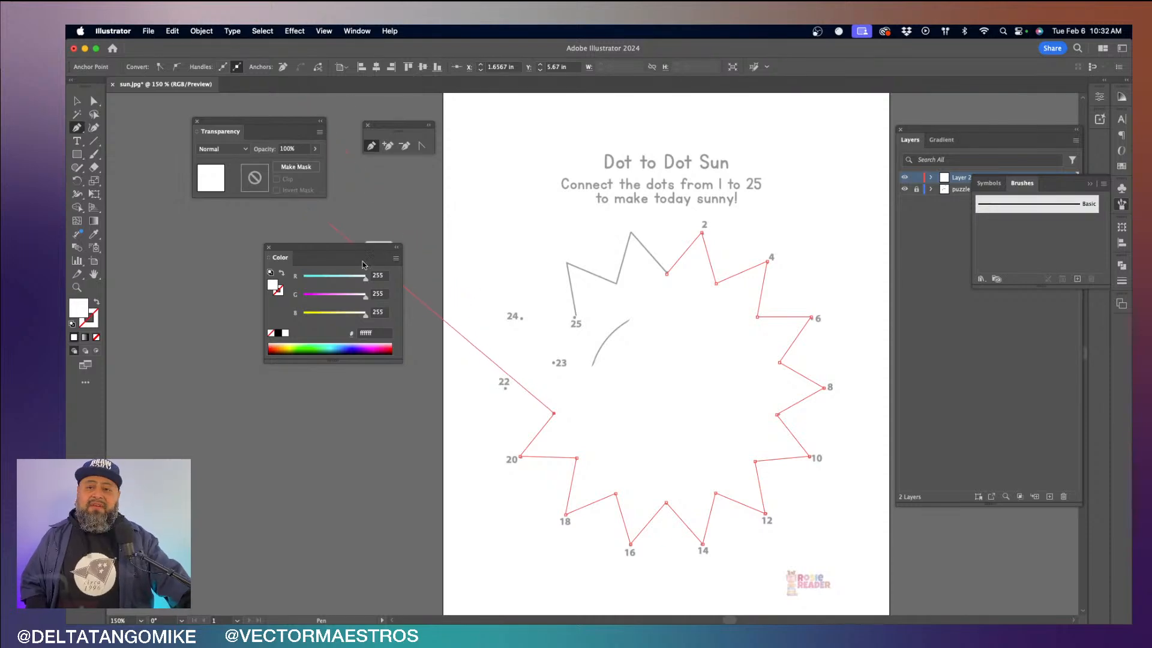
click(357, 30)
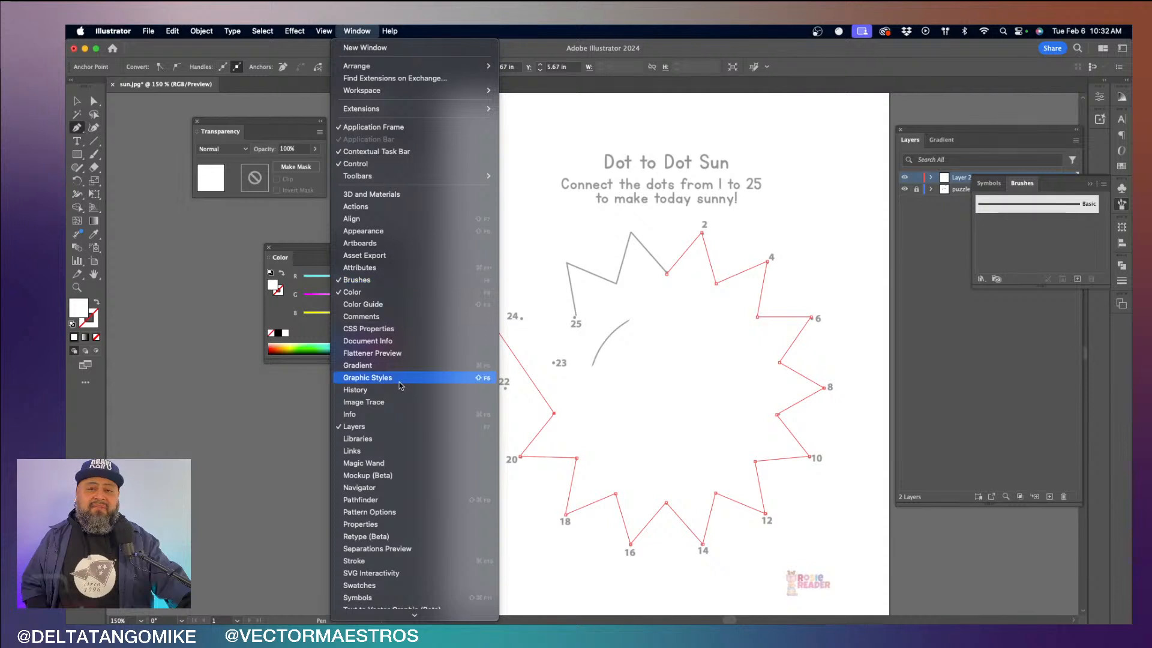
click(377, 292)
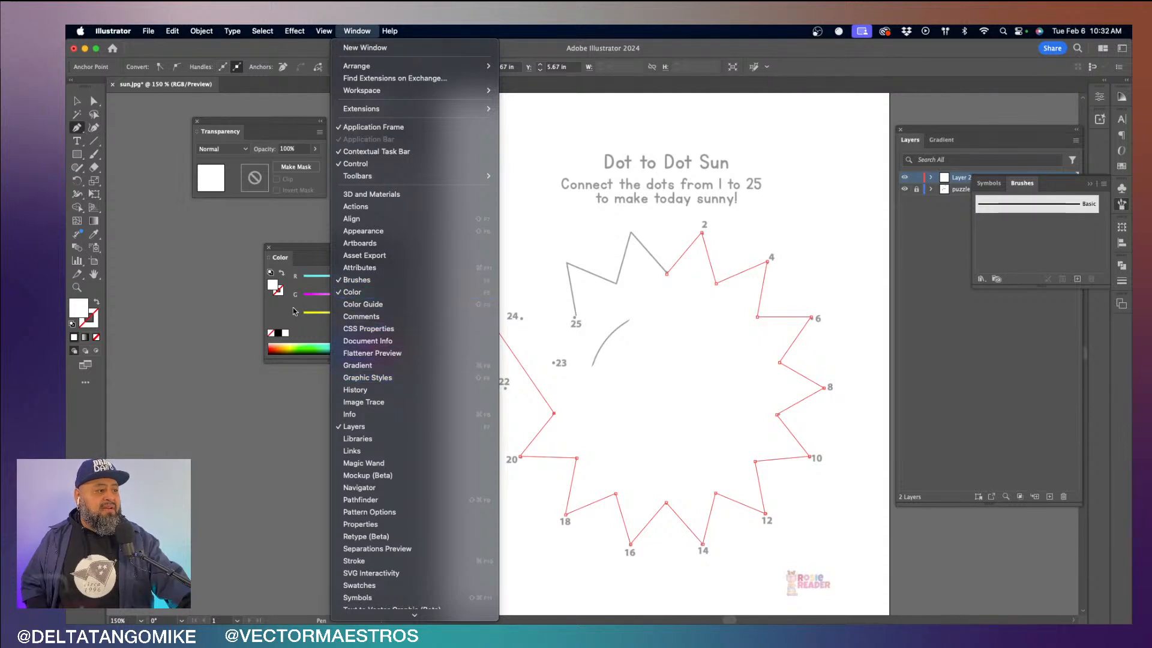
drag(313, 250, 535, 214)
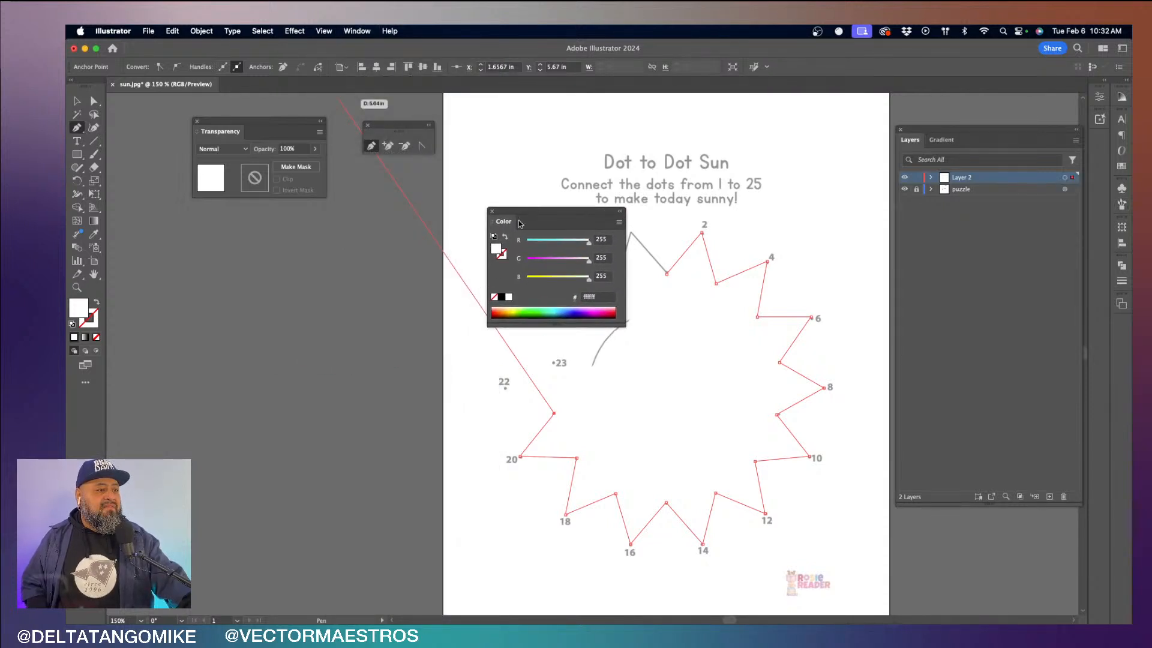
- Give the sun path a magenta ff47ff fill, and swap fill and stroke to leave a magenta outline without fill
click(502, 256)
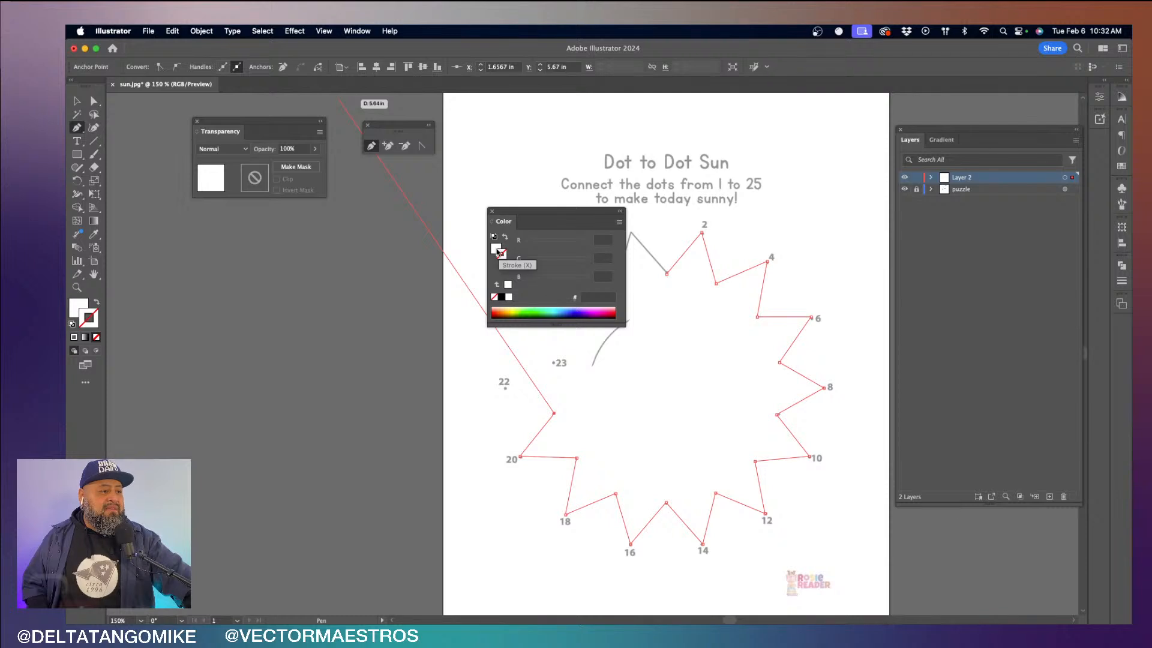
click(496, 247)
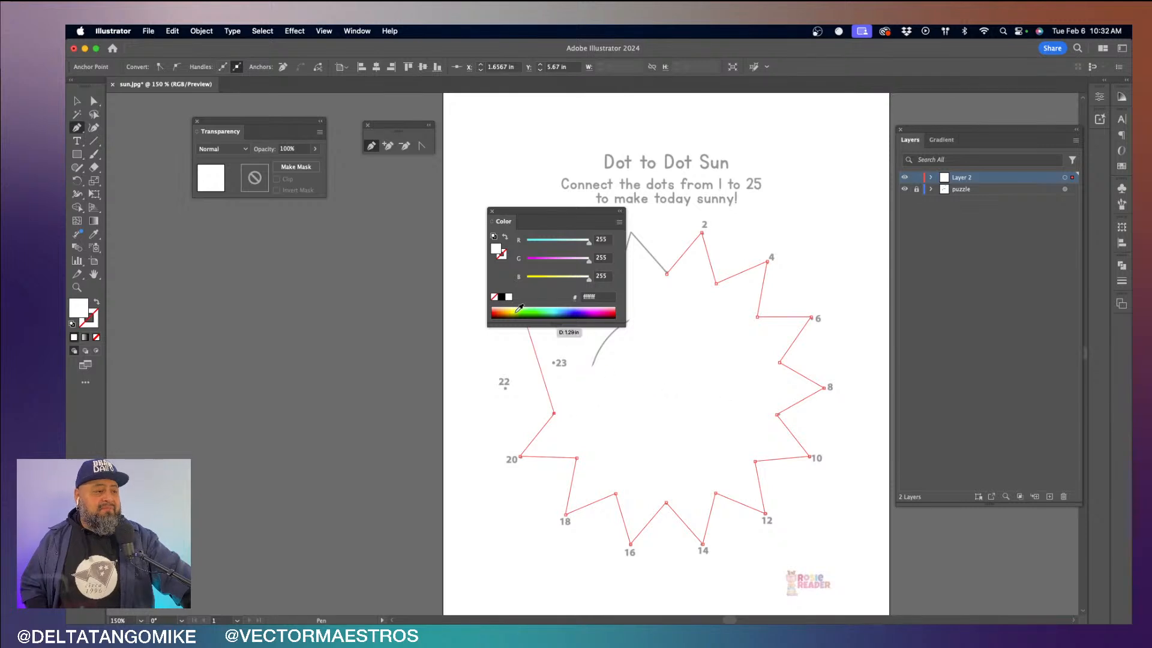
click(544, 262)
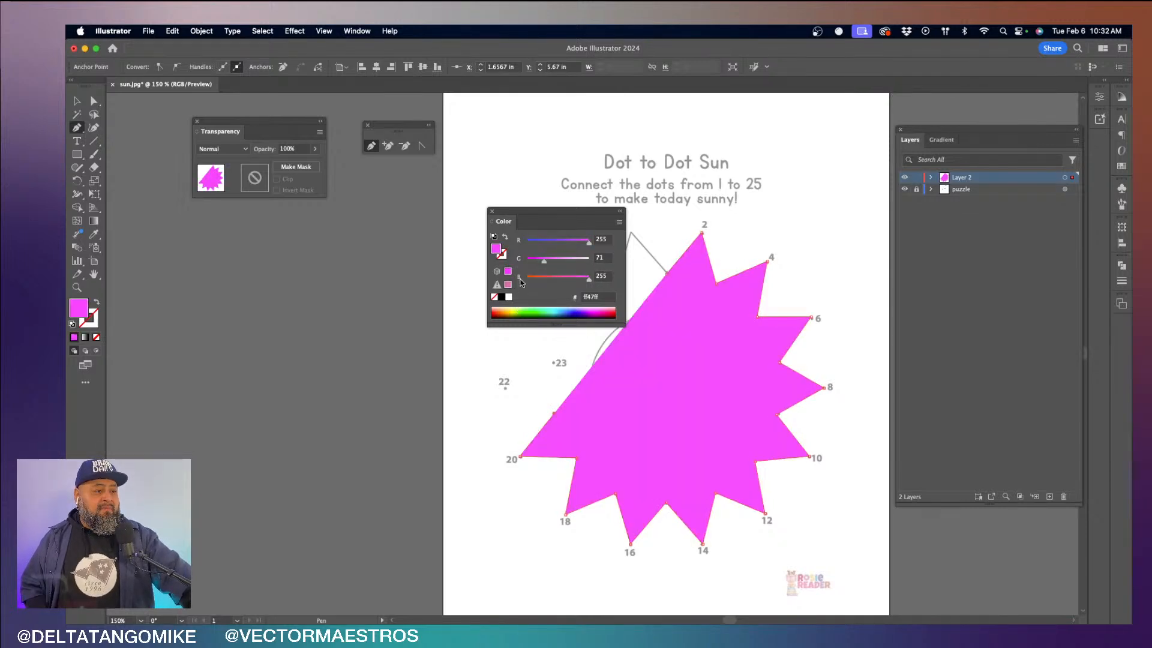
click(506, 239)
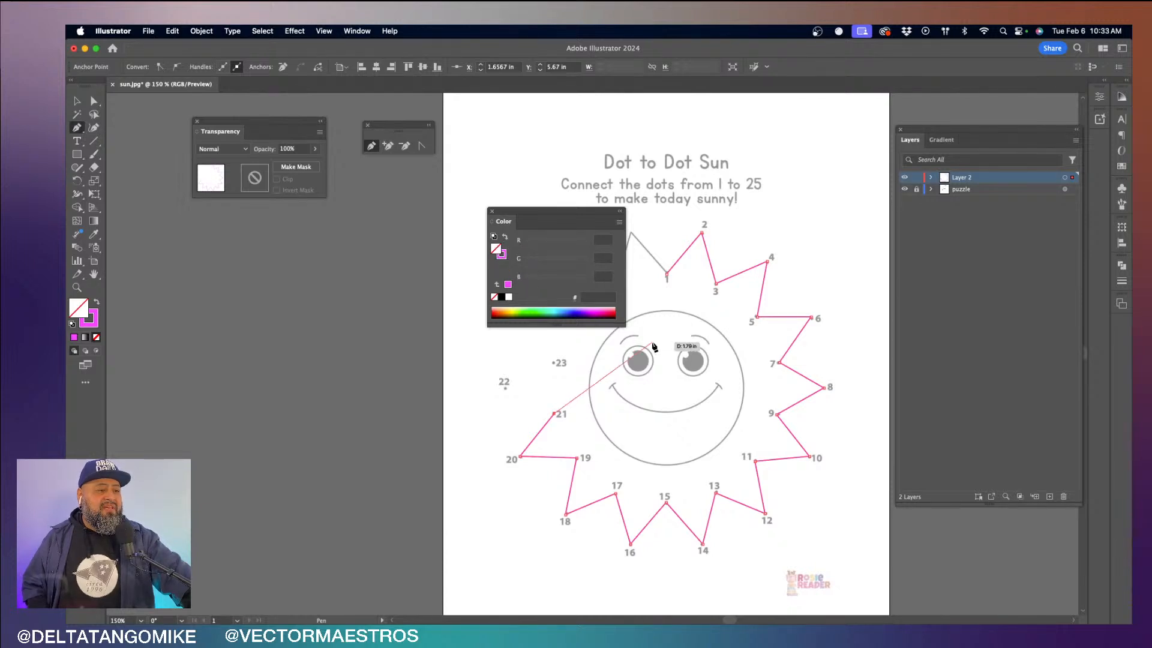
- Shift the Color settings aside and mix a dark stroke colour for the sun path with R 68, G 45, B 48
click(503, 254)
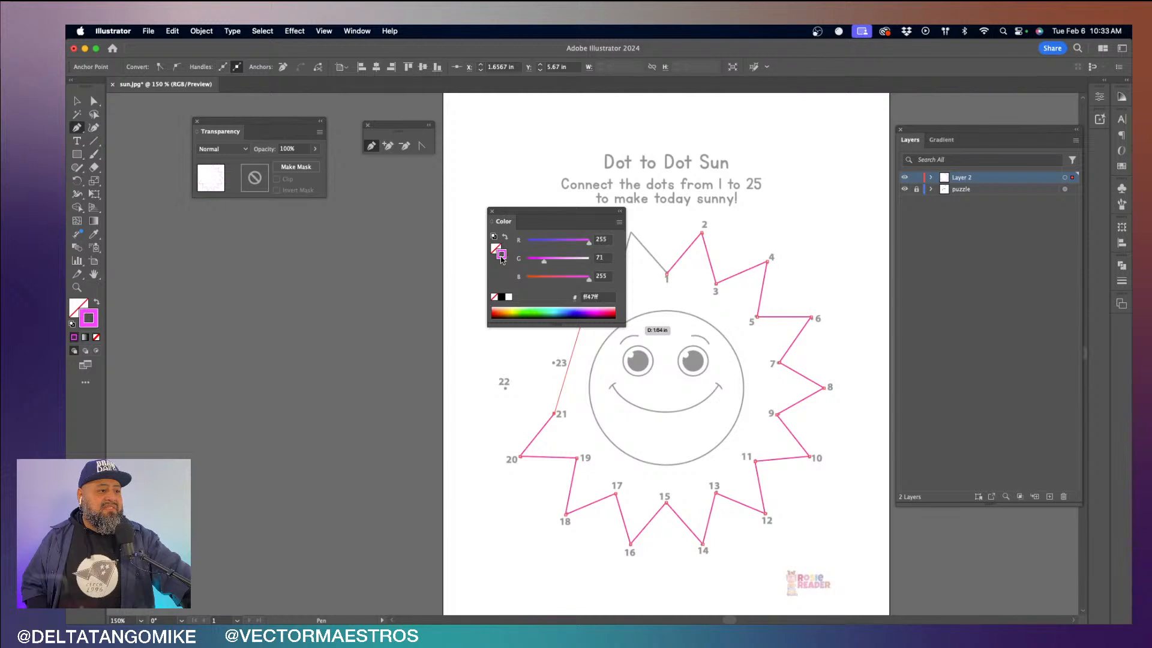
drag(567, 243, 475, 224)
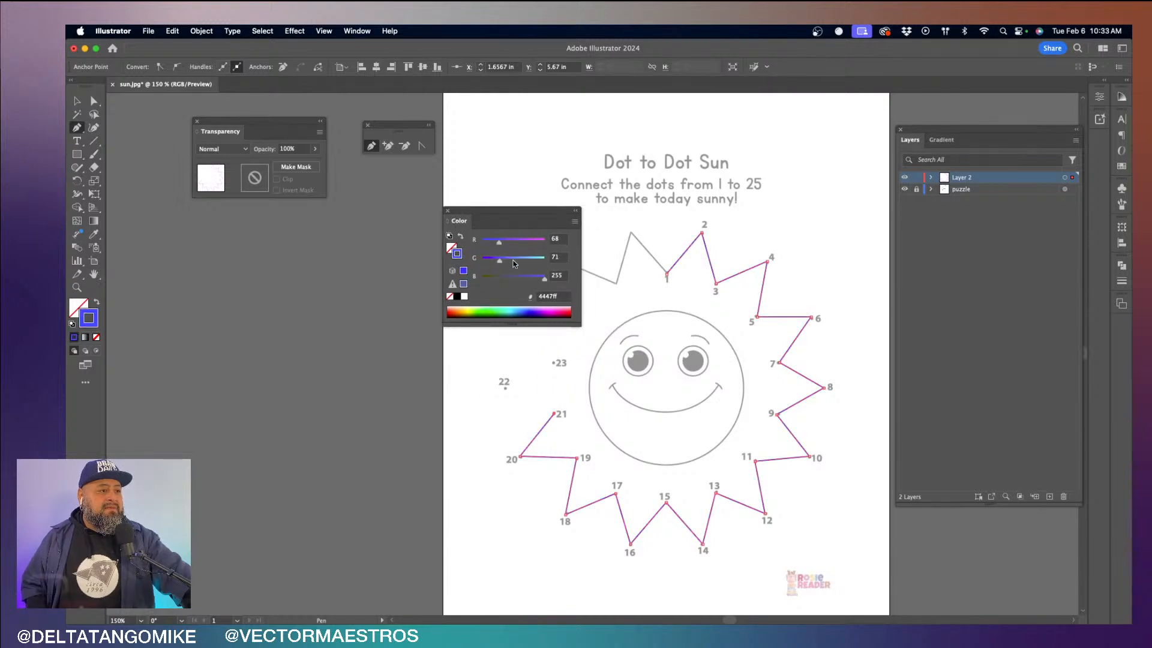
drag(525, 263, 537, 263)
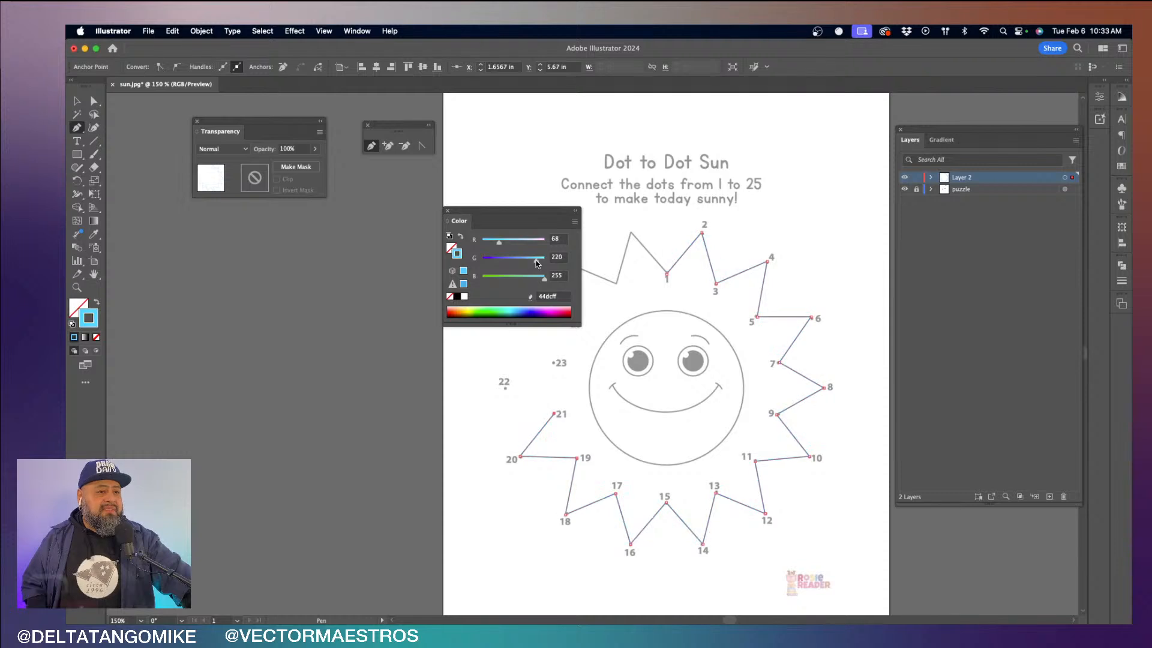
click(493, 278)
click(504, 258)
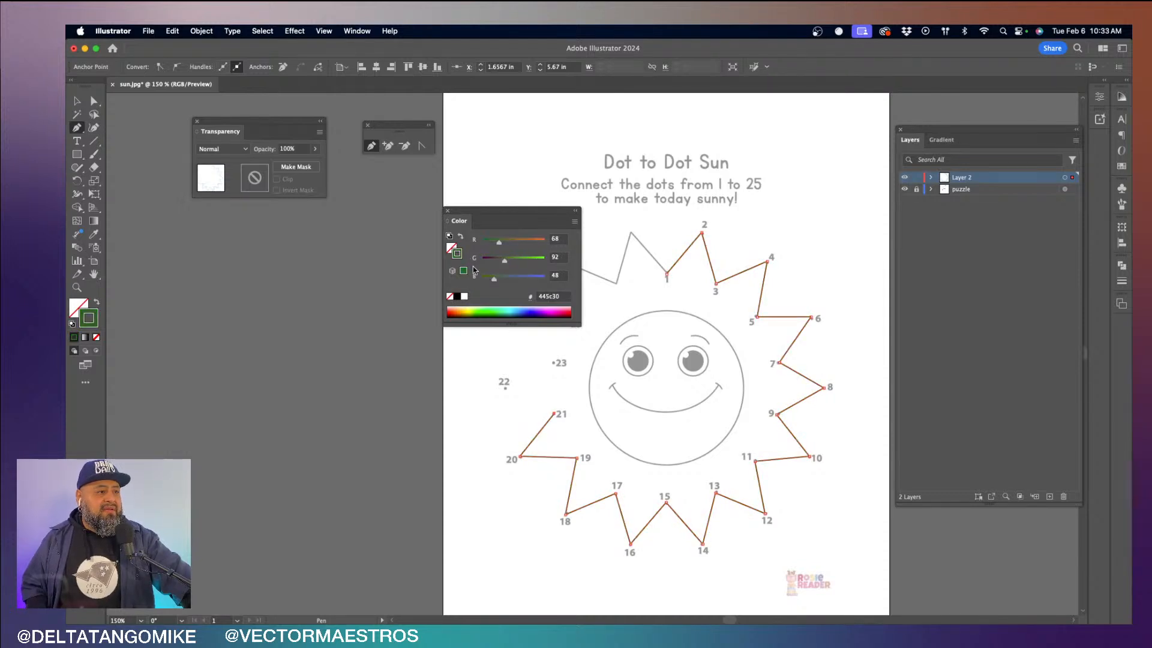
click(492, 259)
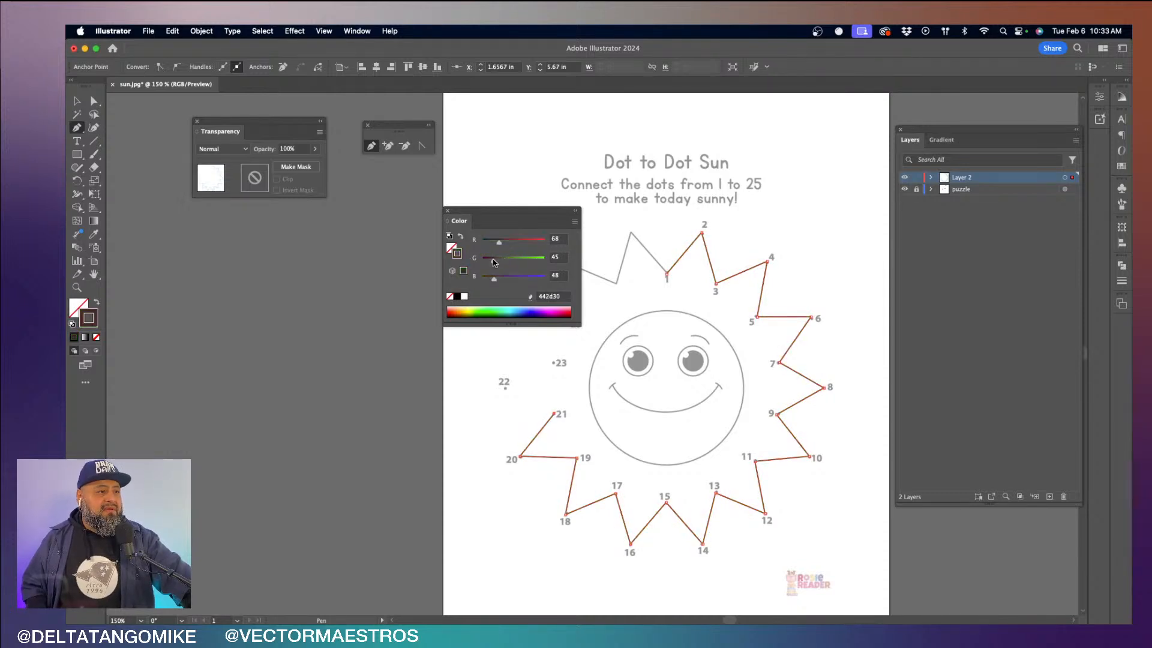
- Snap the dark stroke colour to web-safe 333333 and move the Color settings off the artboard
click(463, 270)
drag(455, 222, 282, 241)
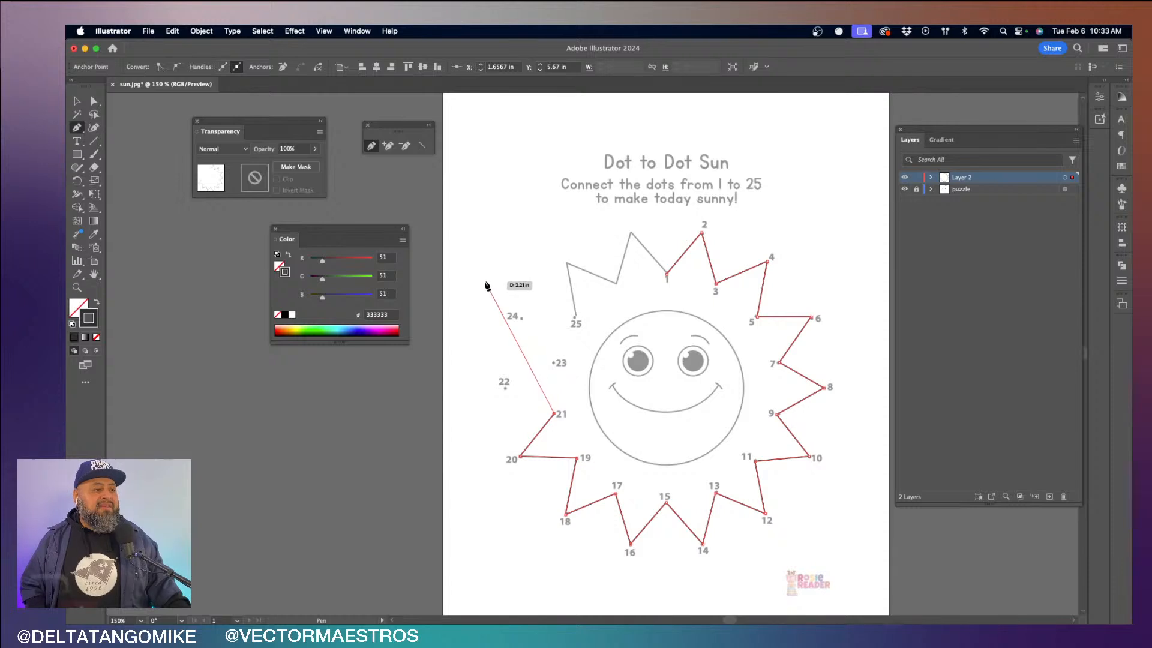
- Continue the sun outline with straight Pen segments through dots 22 to 25 and the unnumbered ray corners, closing it at dot 1
click(504, 388)
click(553, 362)
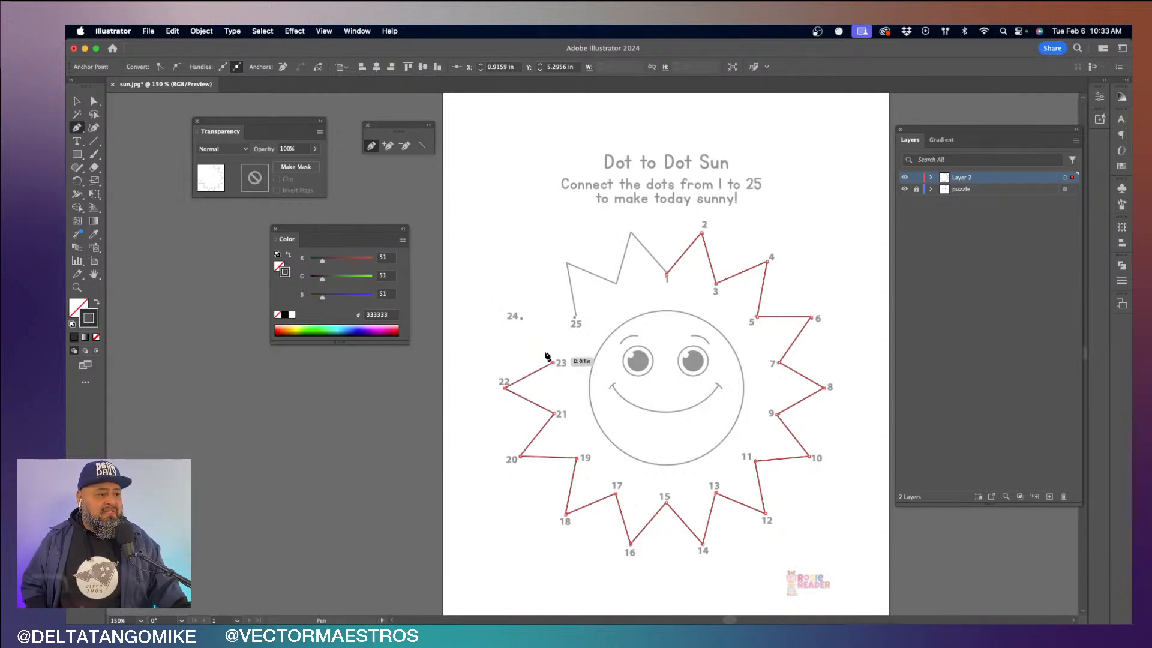
click(521, 318)
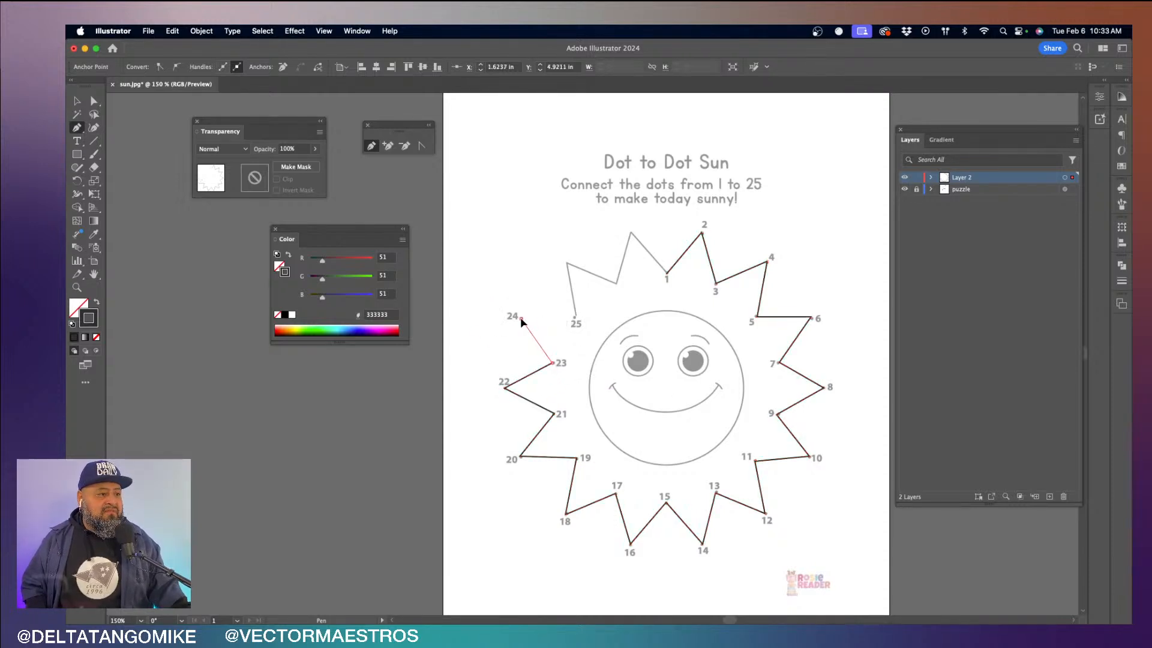
click(574, 318)
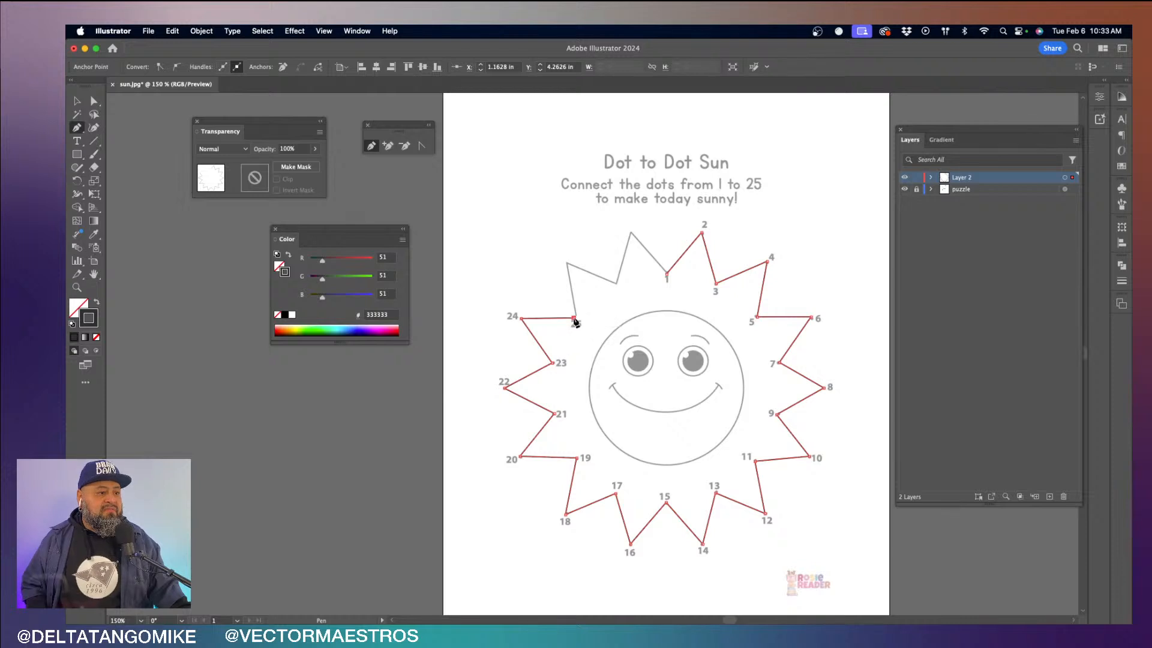
click(566, 263)
click(615, 281)
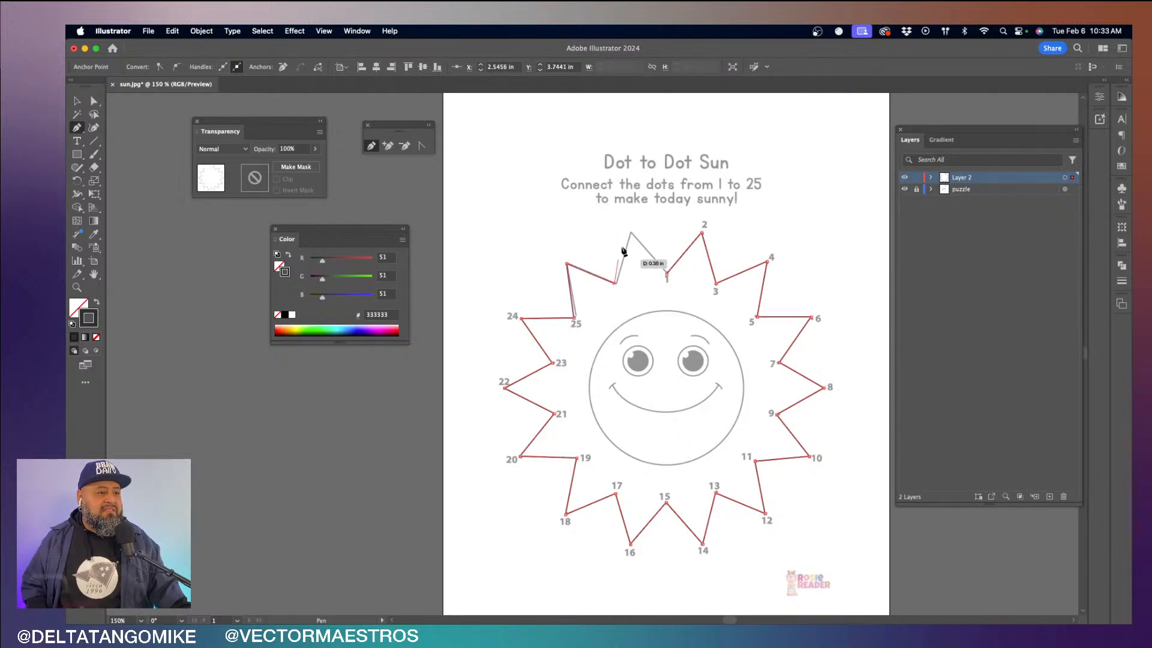
click(630, 232)
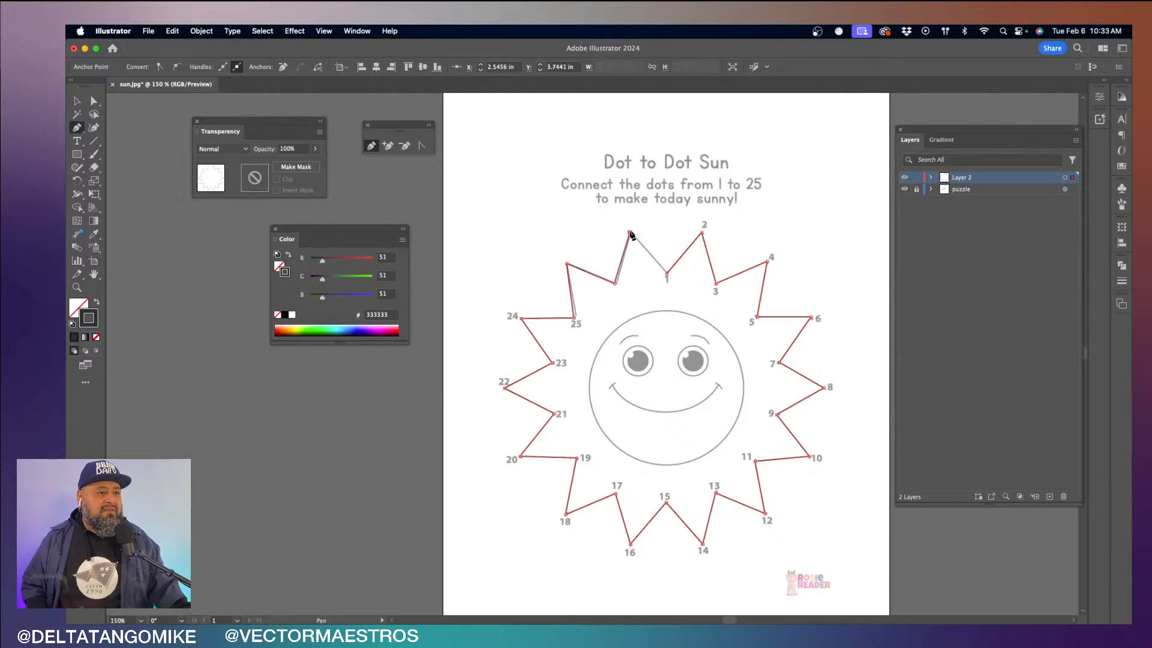
click(667, 274)
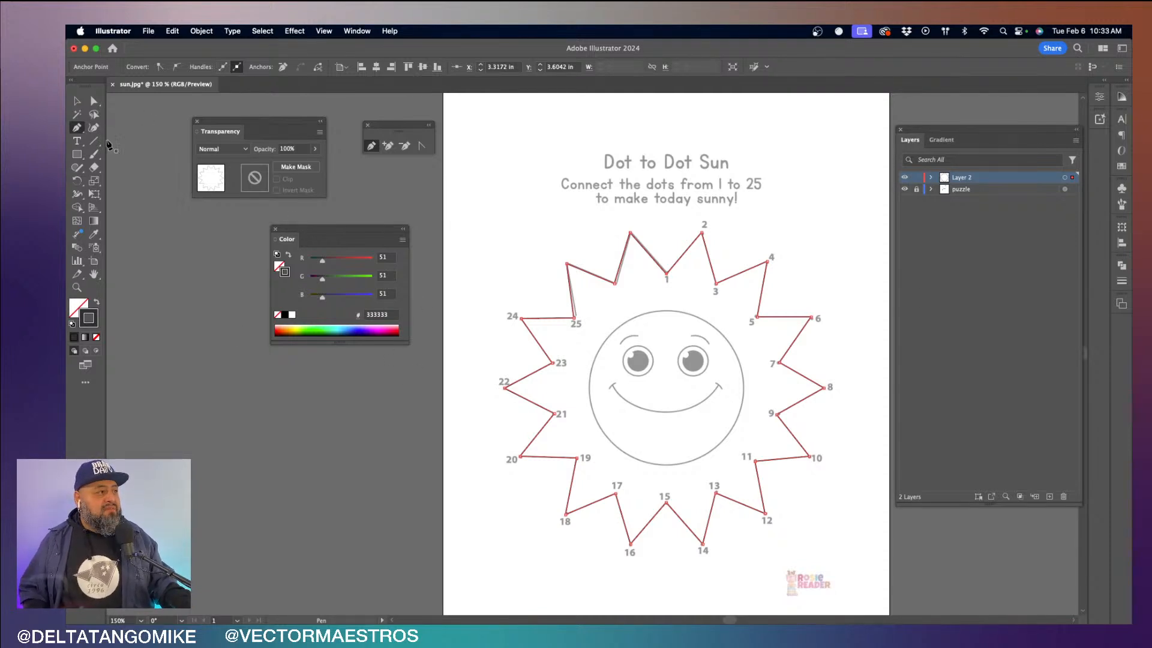
- Try to shift the closed sun path slightly to the right with the Selection tool
click(77, 101)
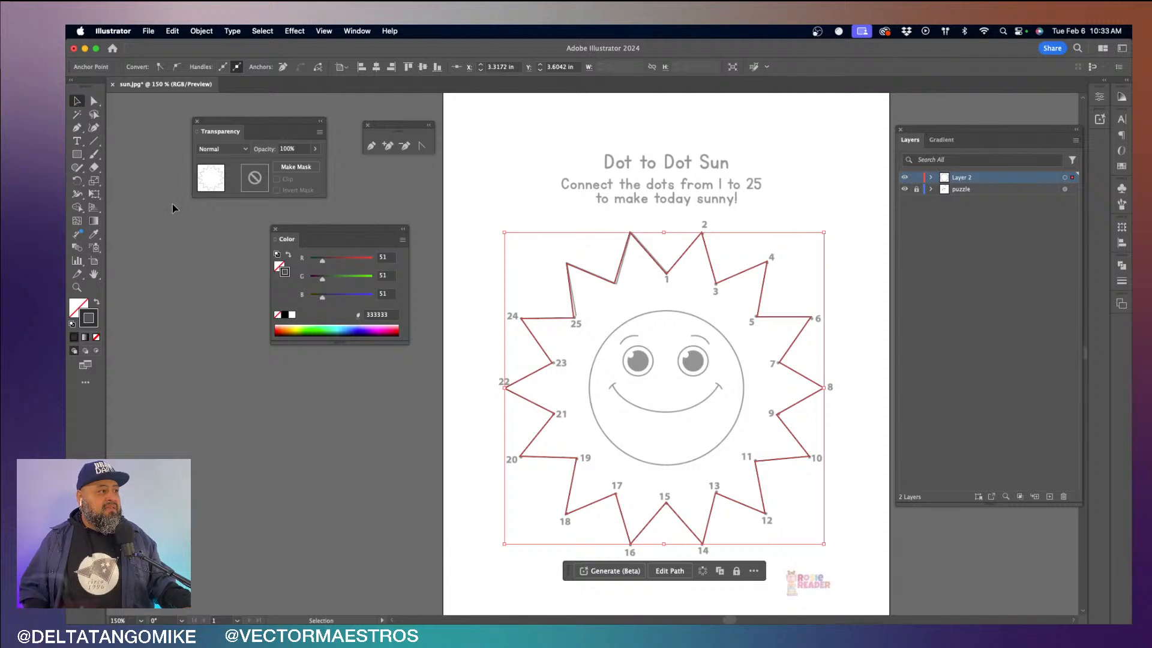
click(190, 276)
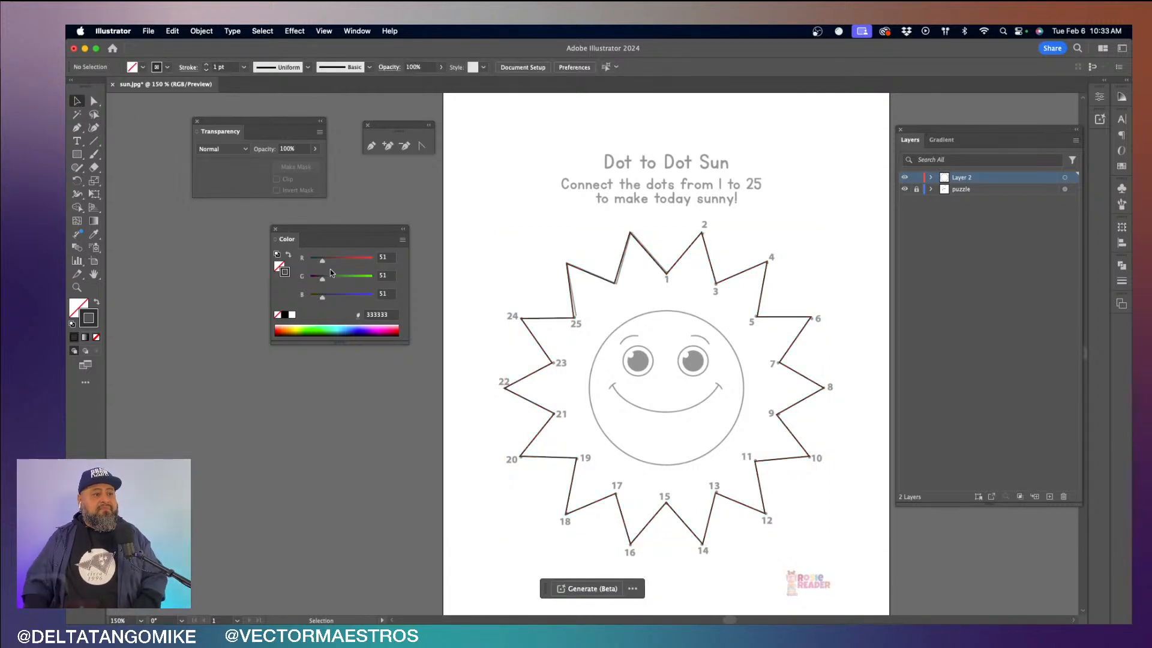
mouse_move(662, 275)
mouse_down()
mouse_move(626, 267)
mouse_move(585, 294)
mouse_move(645, 339)
mouse_move(528, 246)
mouse_move(600, 315)
mouse_move(537, 228)
mouse_move(671, 288)
mouse_move(591, 228)
mouse_move(666, 275)
mouse_up()
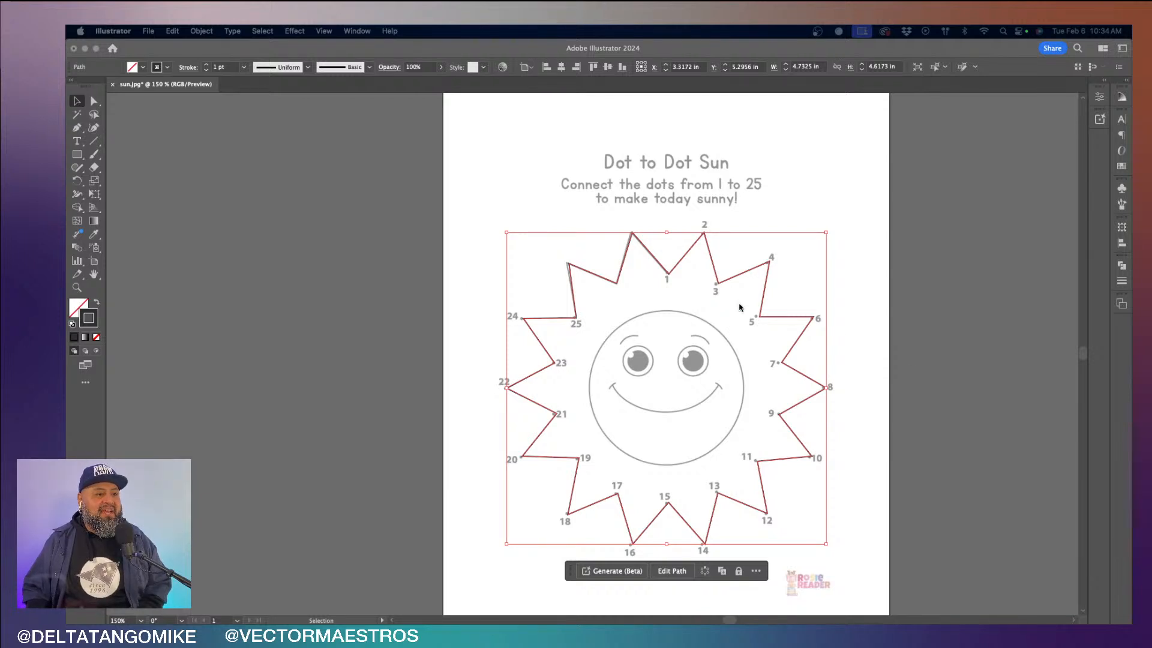
click(840, 347)
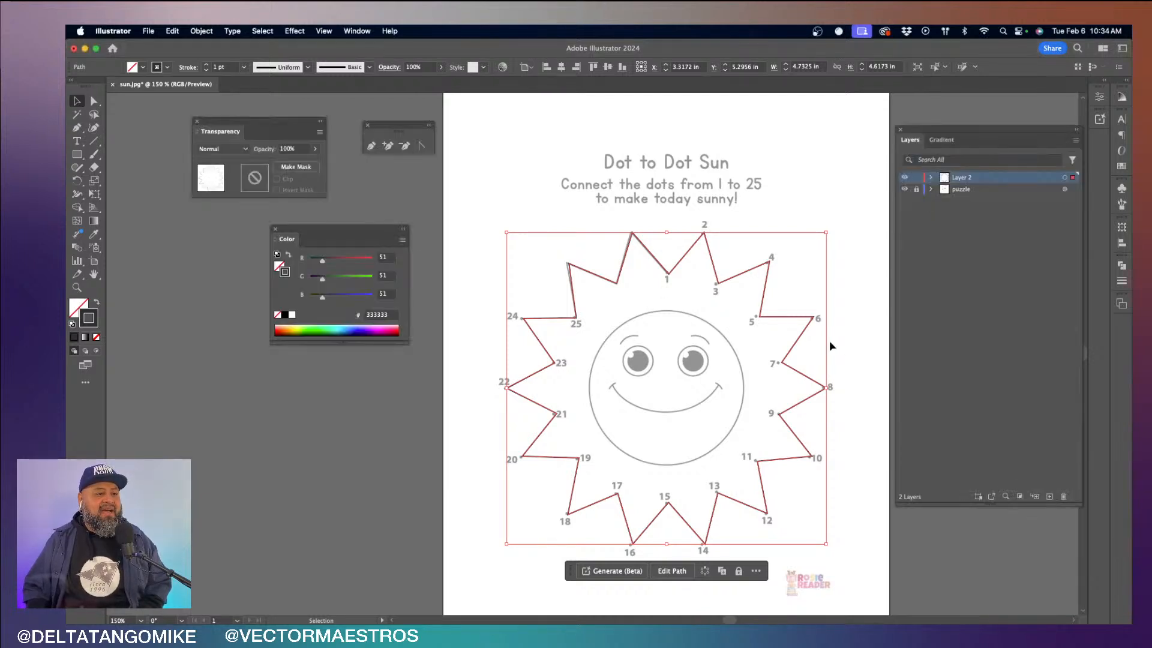
click(662, 242)
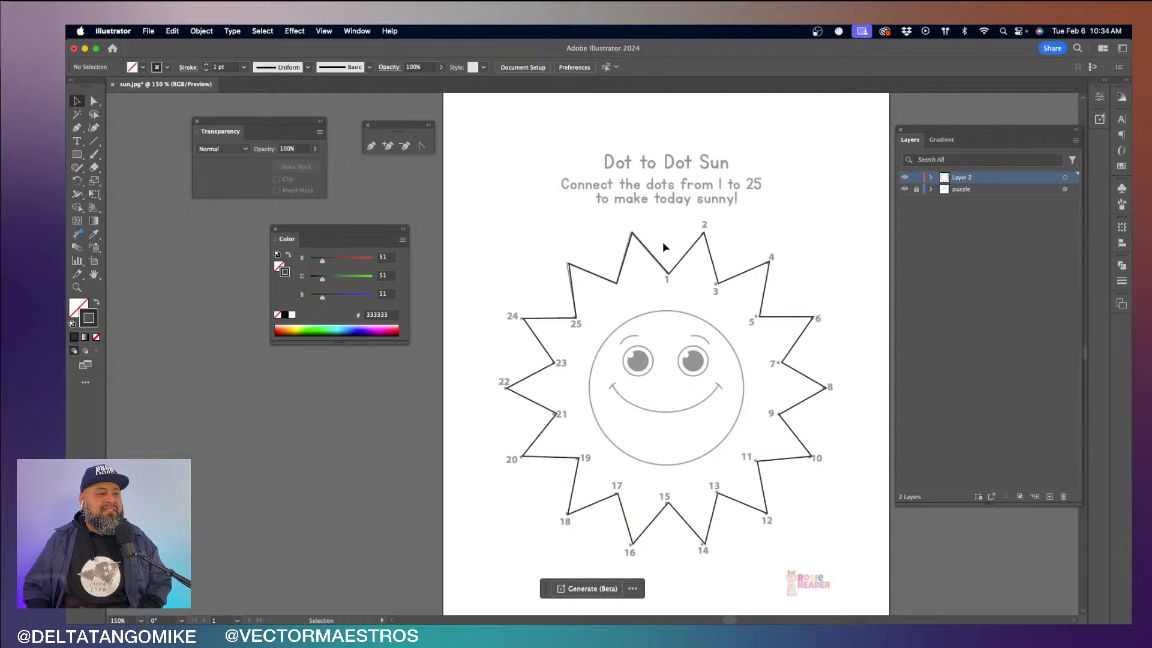
click(667, 277)
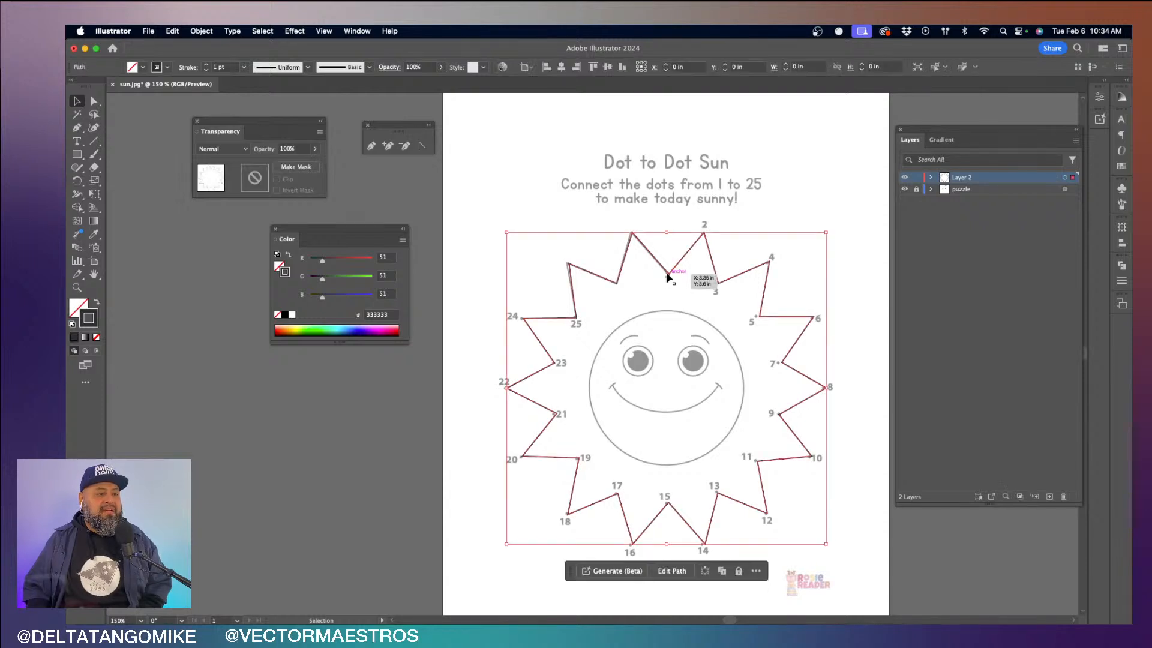
- Undo the sun path's shift and its closing segment at dot 1
key(z)
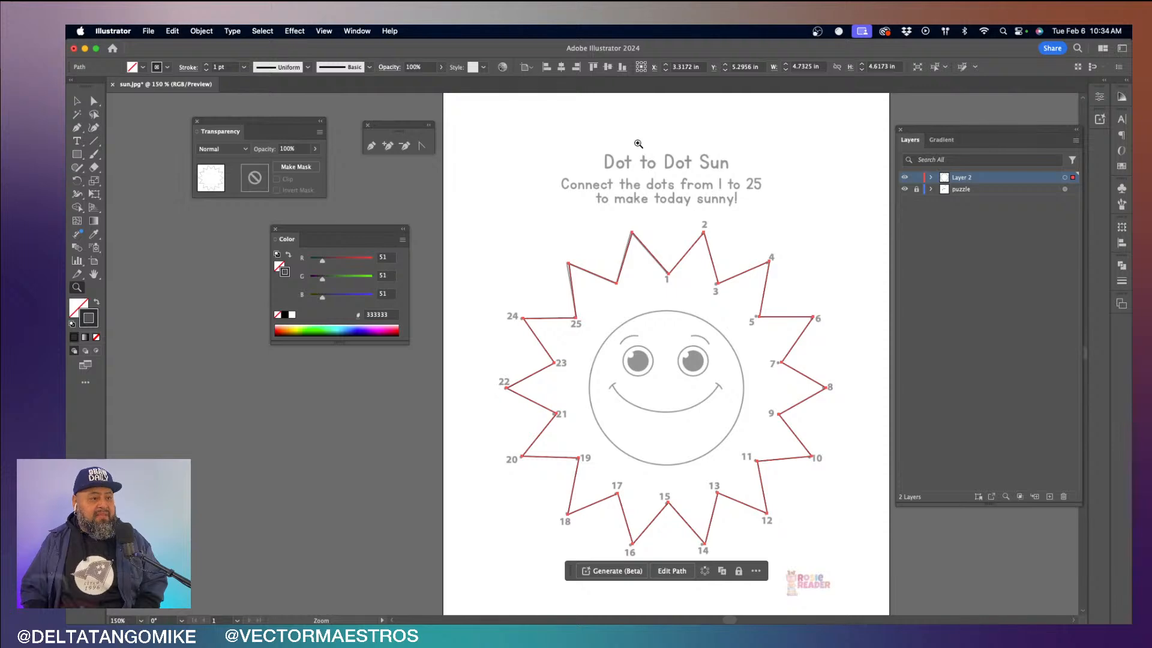
click(631, 191)
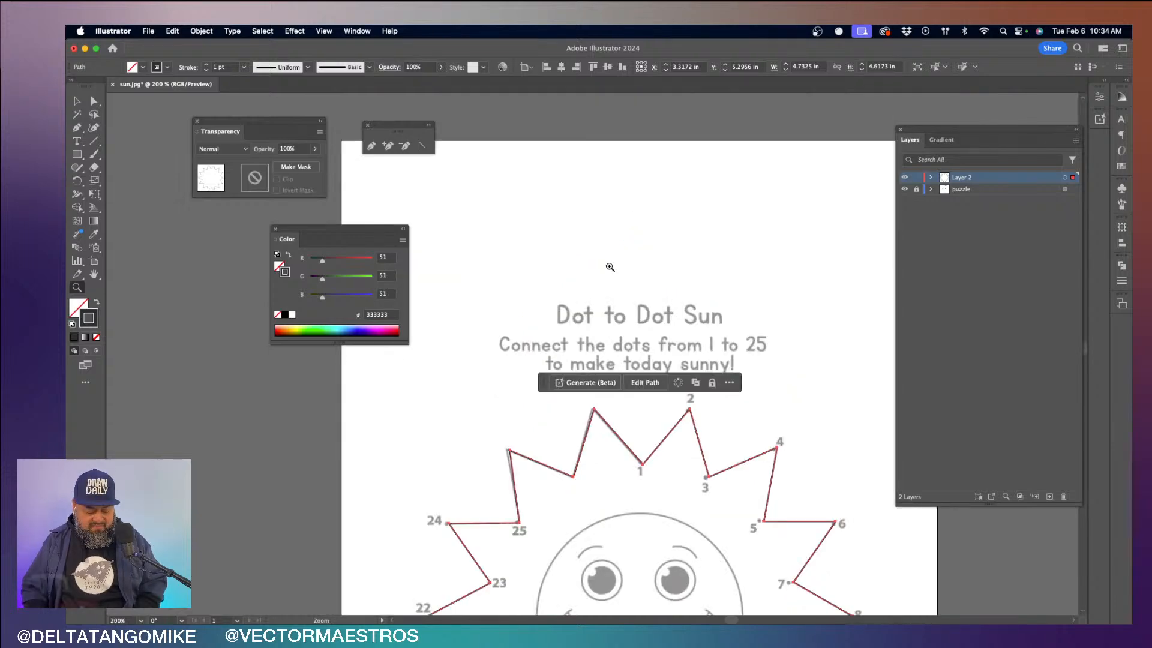
key(v)
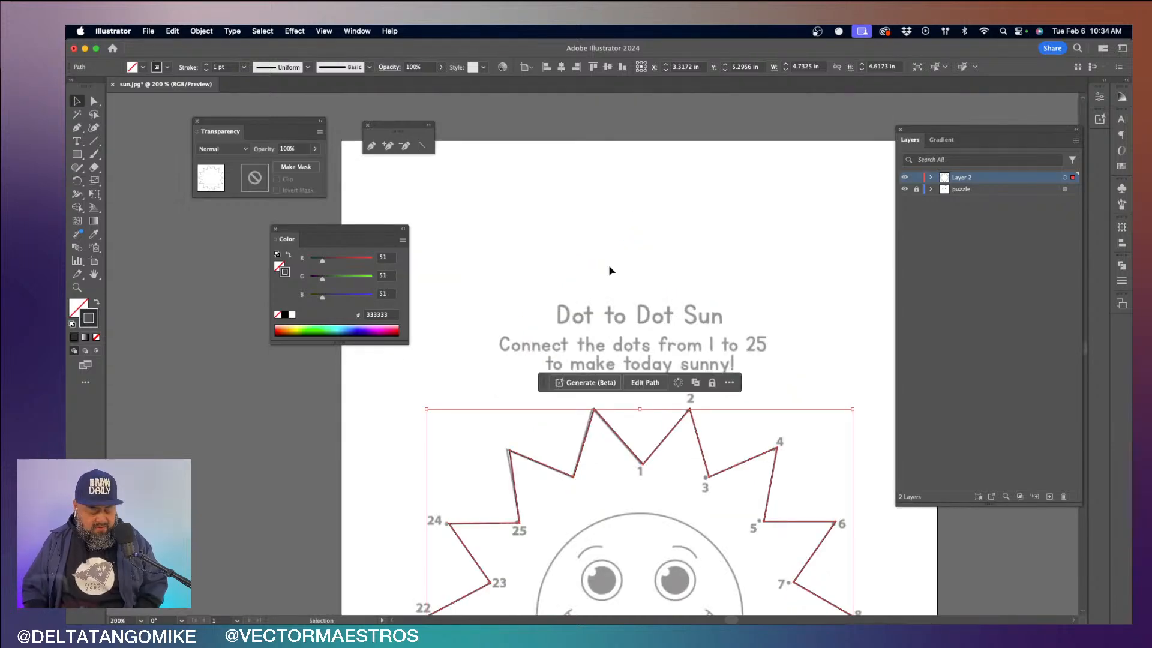
key(z)
key(v)
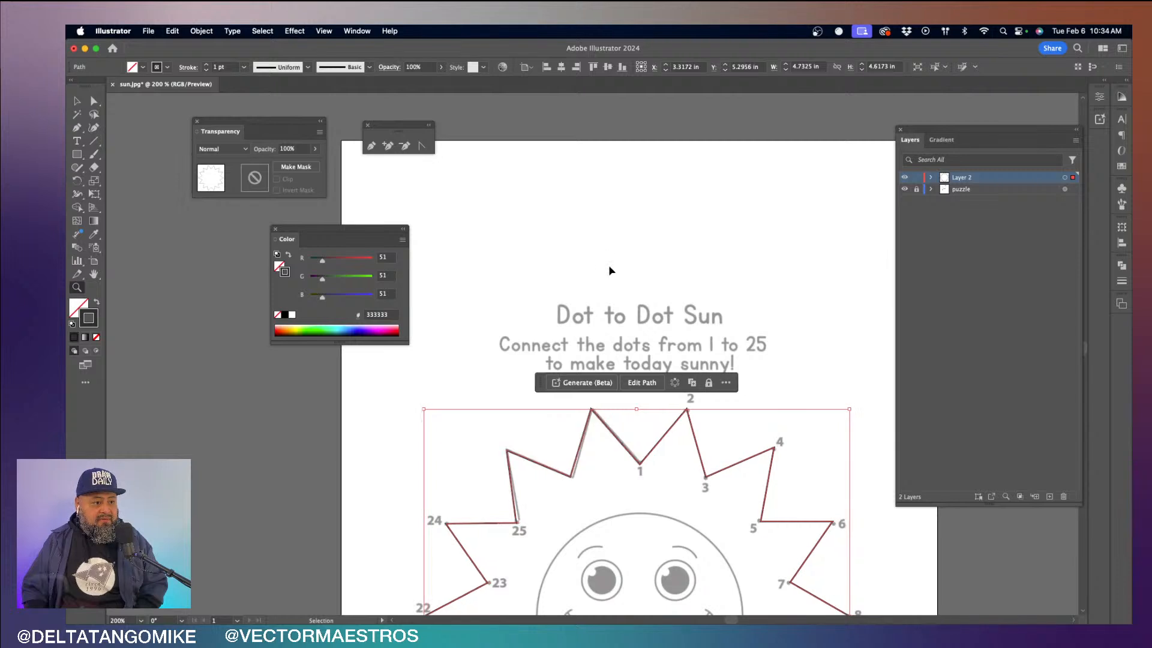
key(a)
key(z)
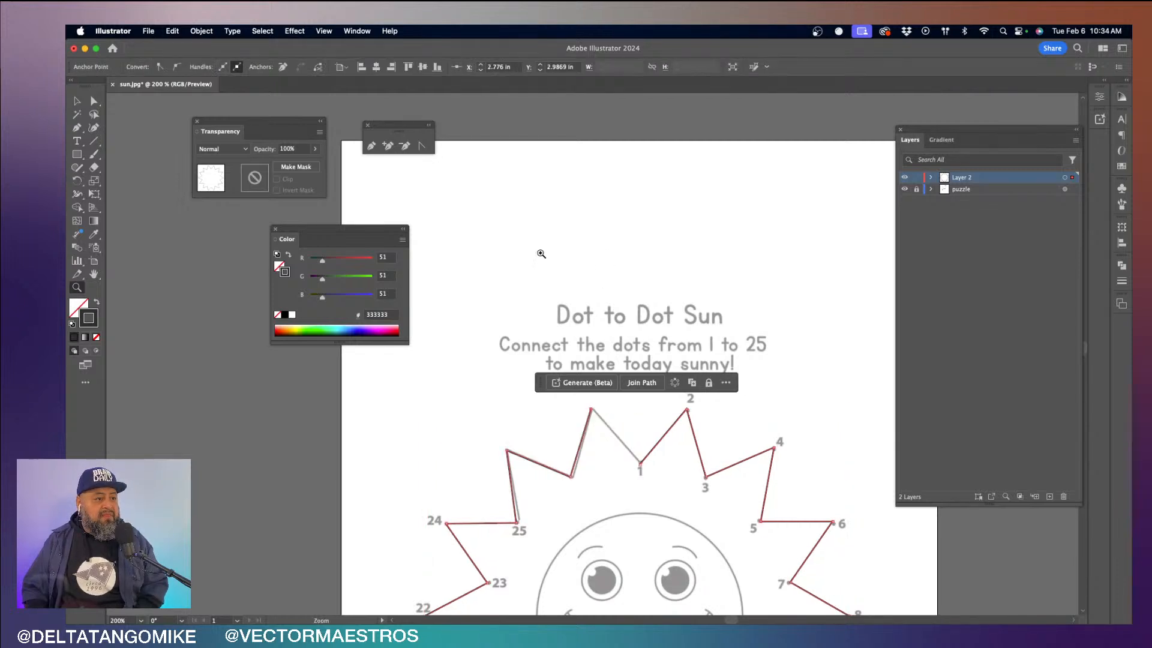
- Resume the open sun path with the Pen tool from the last unnumbered ray tip and close it at dot 1
click(372, 146)
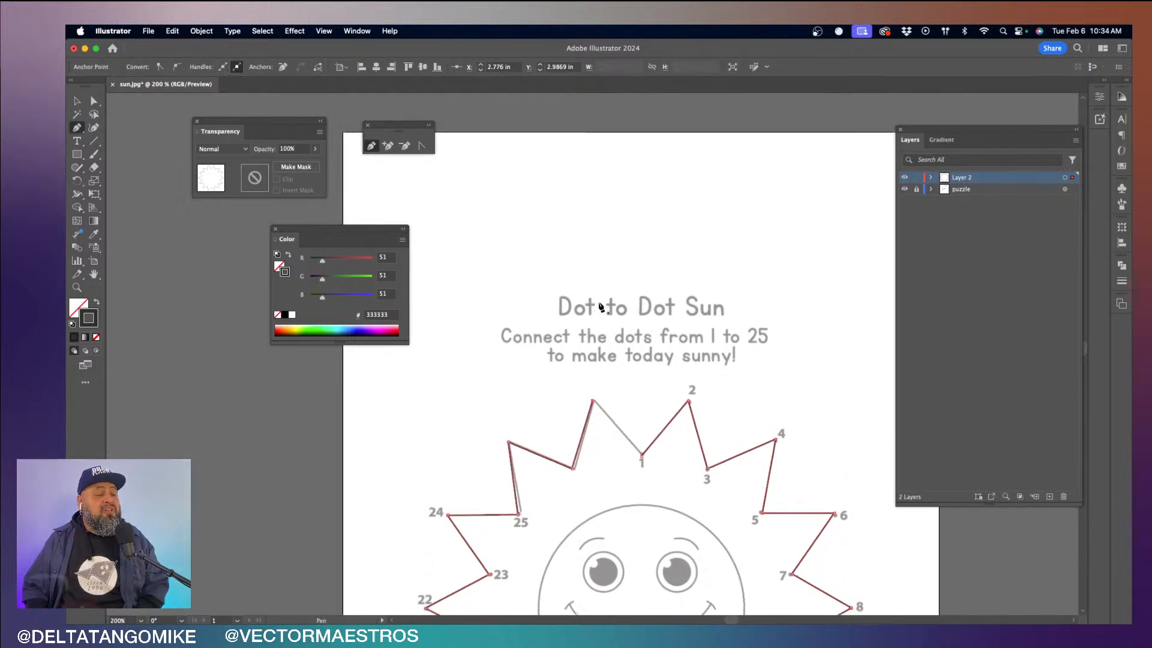
scroll(603, 308, down, 3)
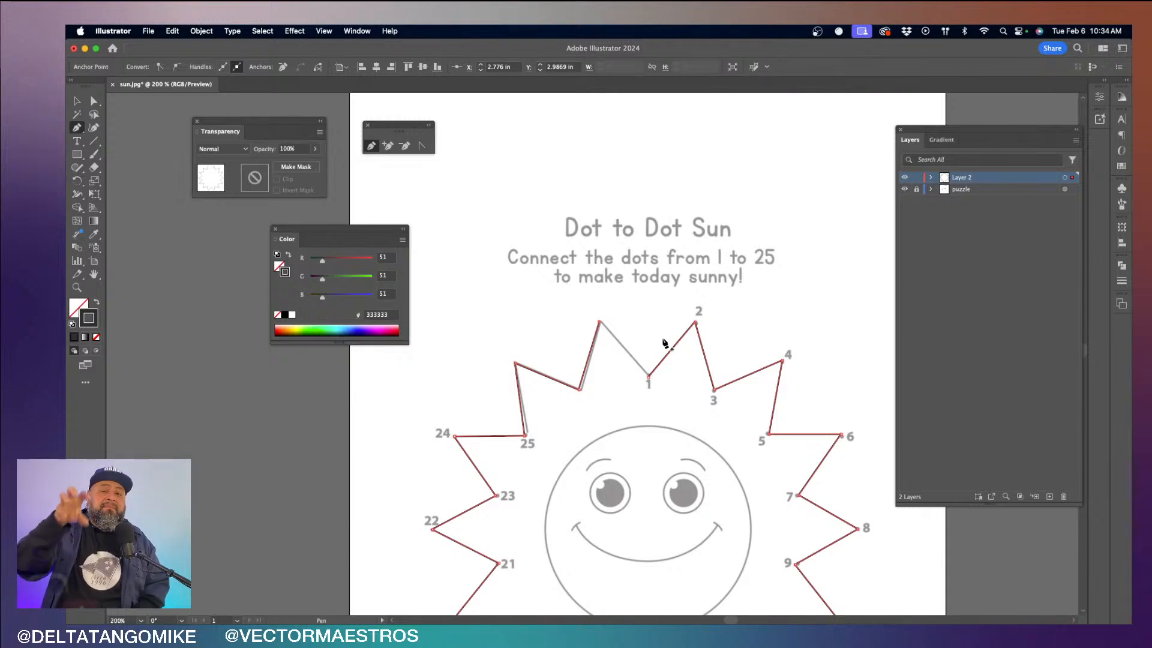
click(599, 322)
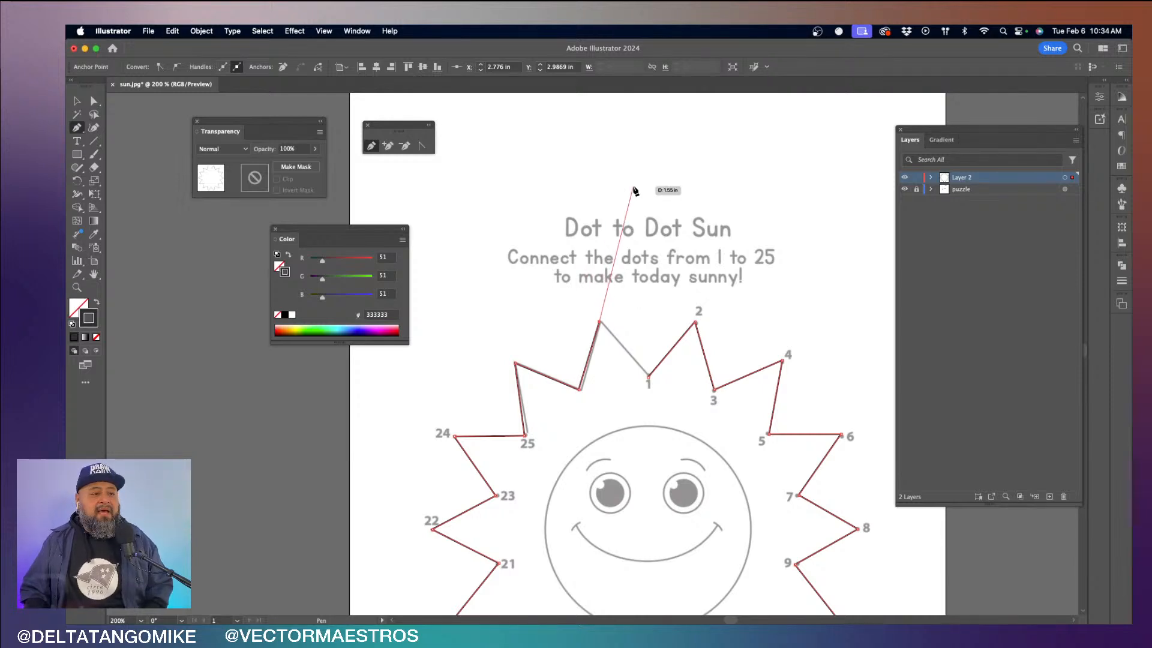
click(647, 378)
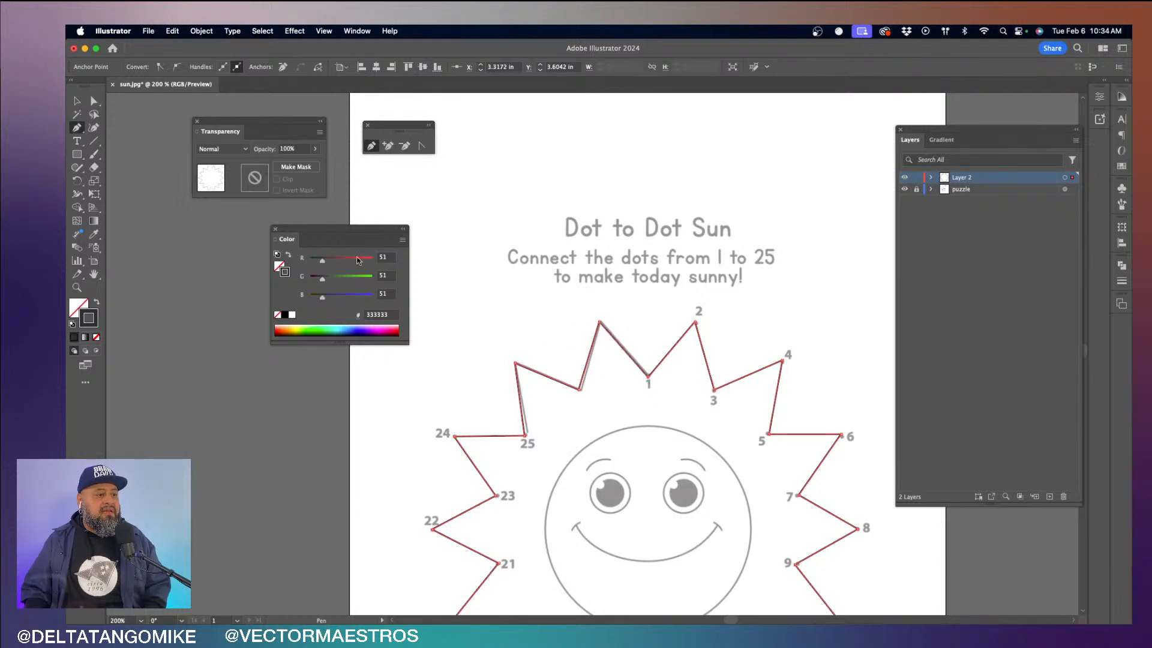
- Swap fill and stroke, set the fill to R 165, G 96 (a56033), and swap back for an orange outline without fill
click(289, 256)
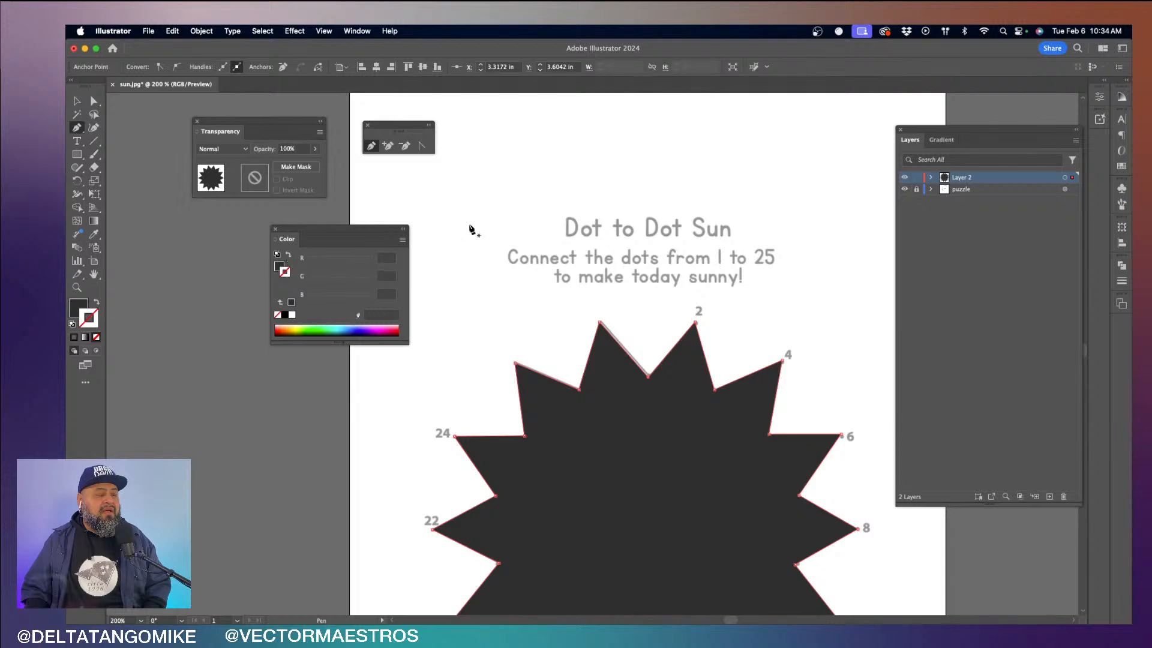
scroll(556, 250, down, 5)
click(278, 268)
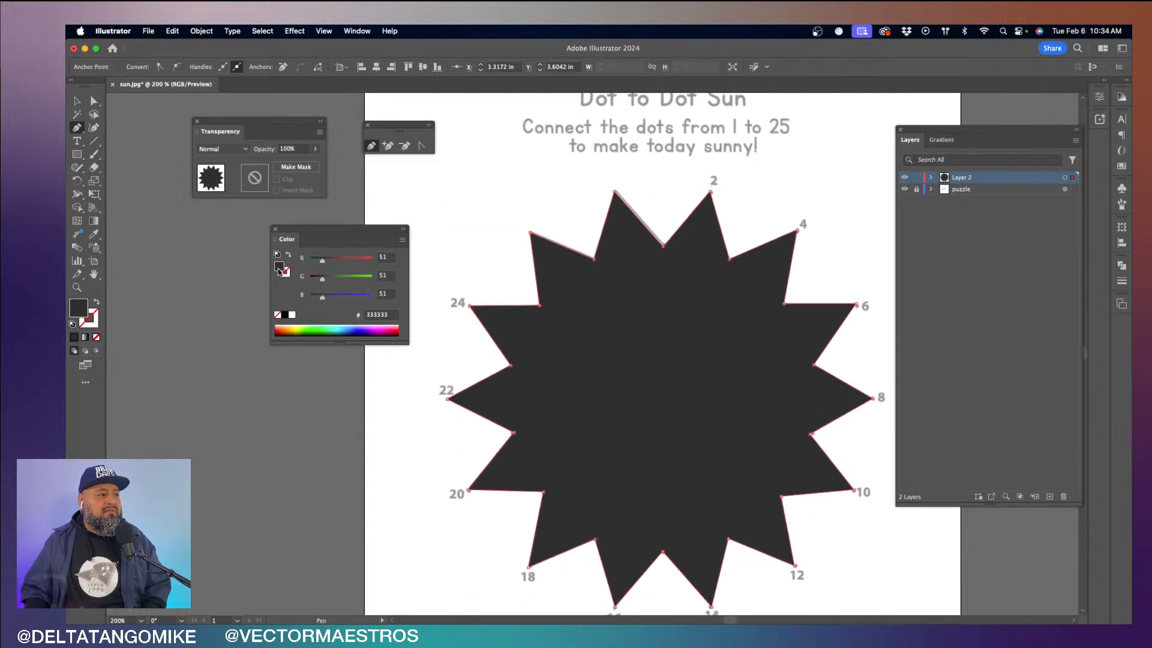
click(347, 260)
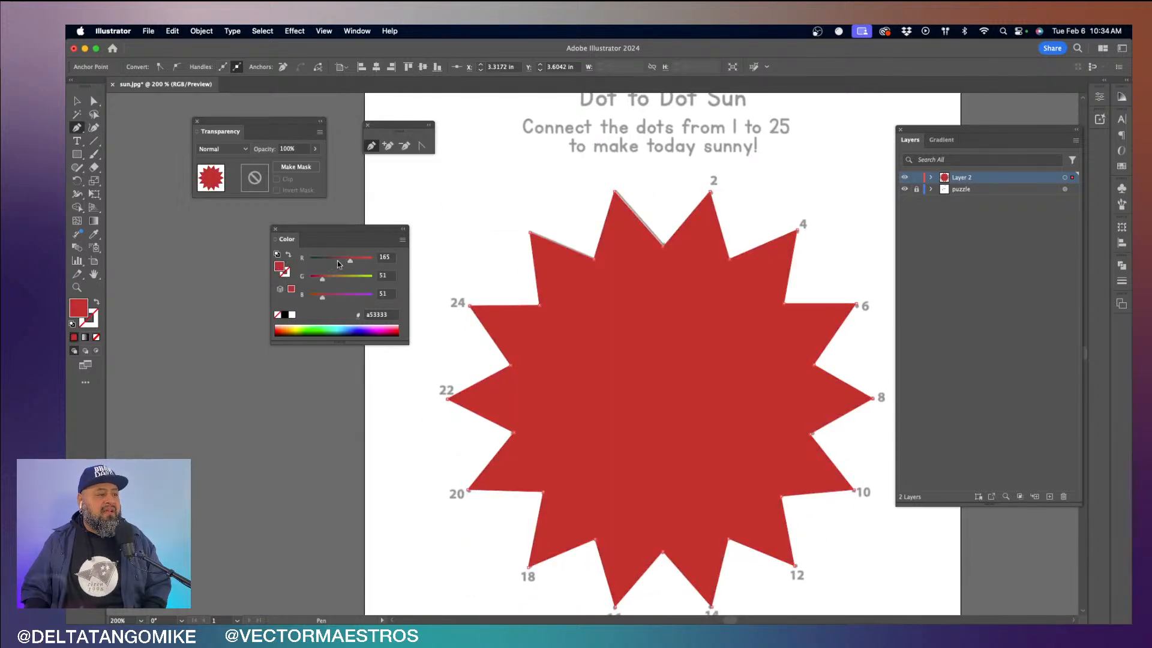
click(332, 279)
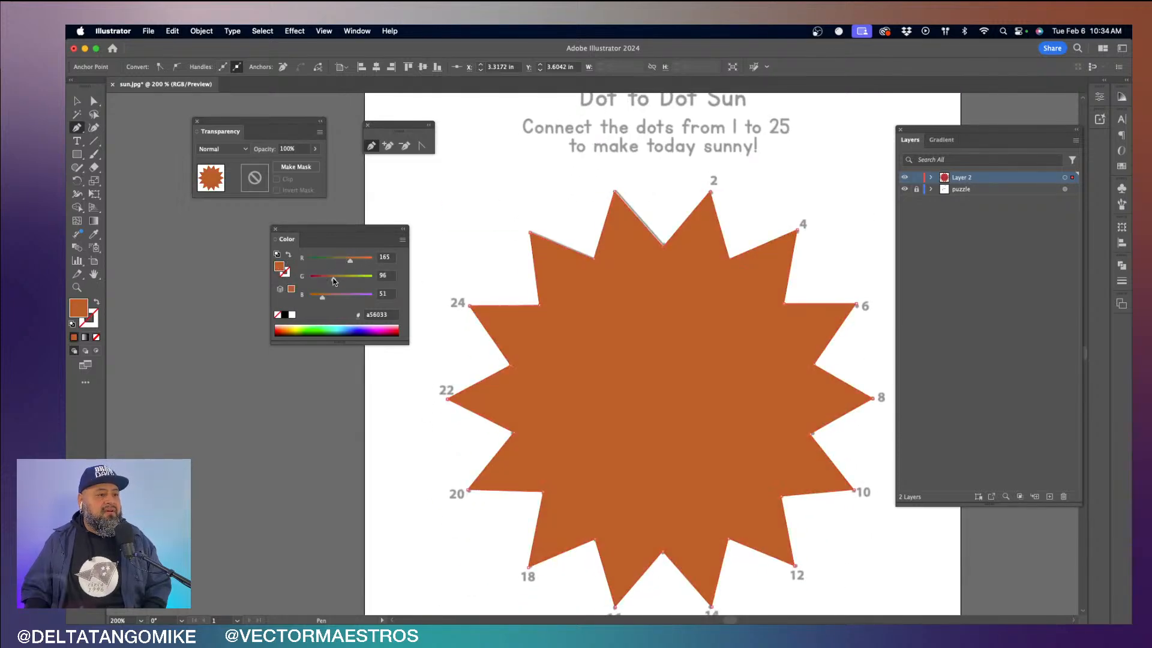
click(290, 256)
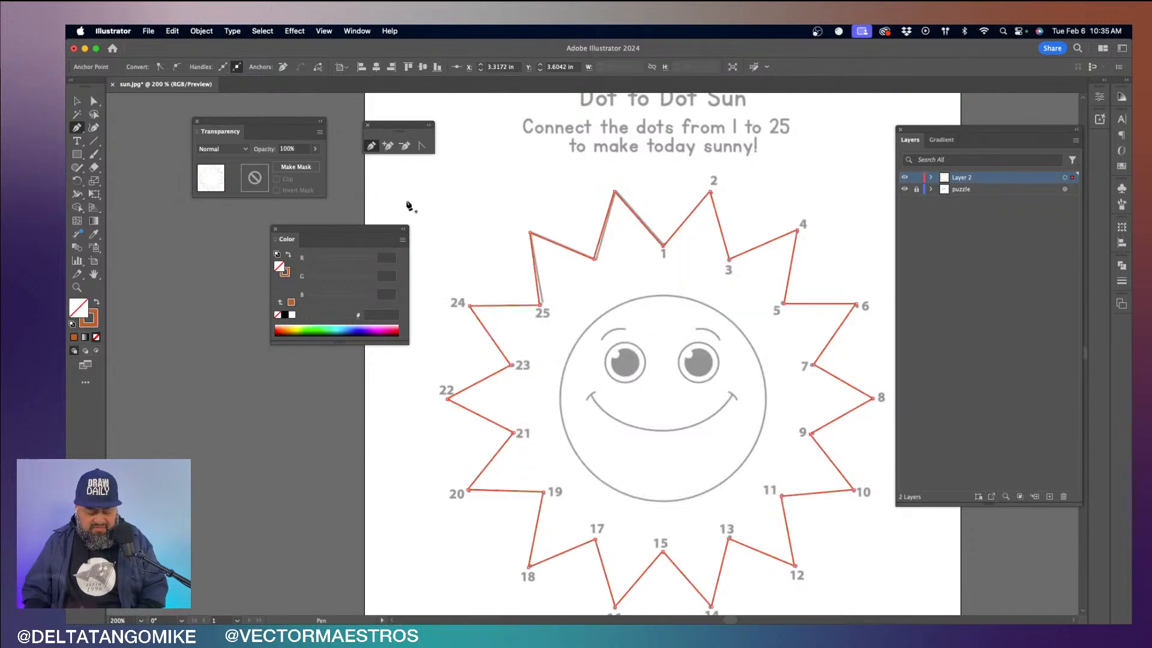
- Move the sun path's anchors at dot 25 and the nearby unnumbered inner corner onto the printed outline with Direct Selection
key(a)
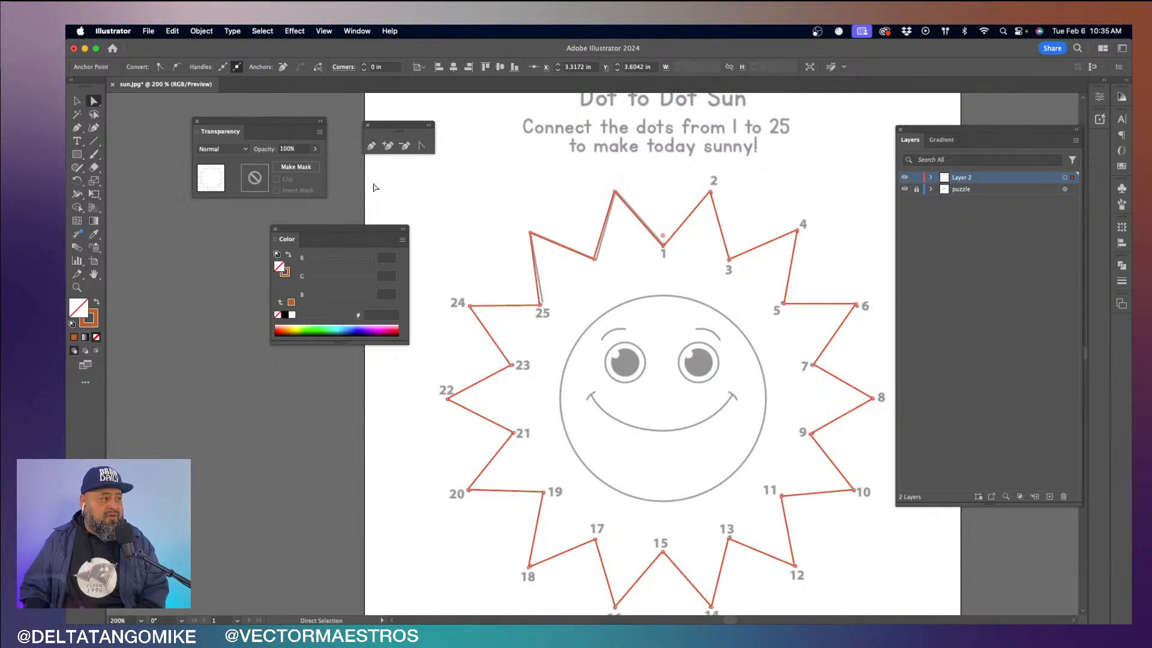
drag(540, 306, 542, 305)
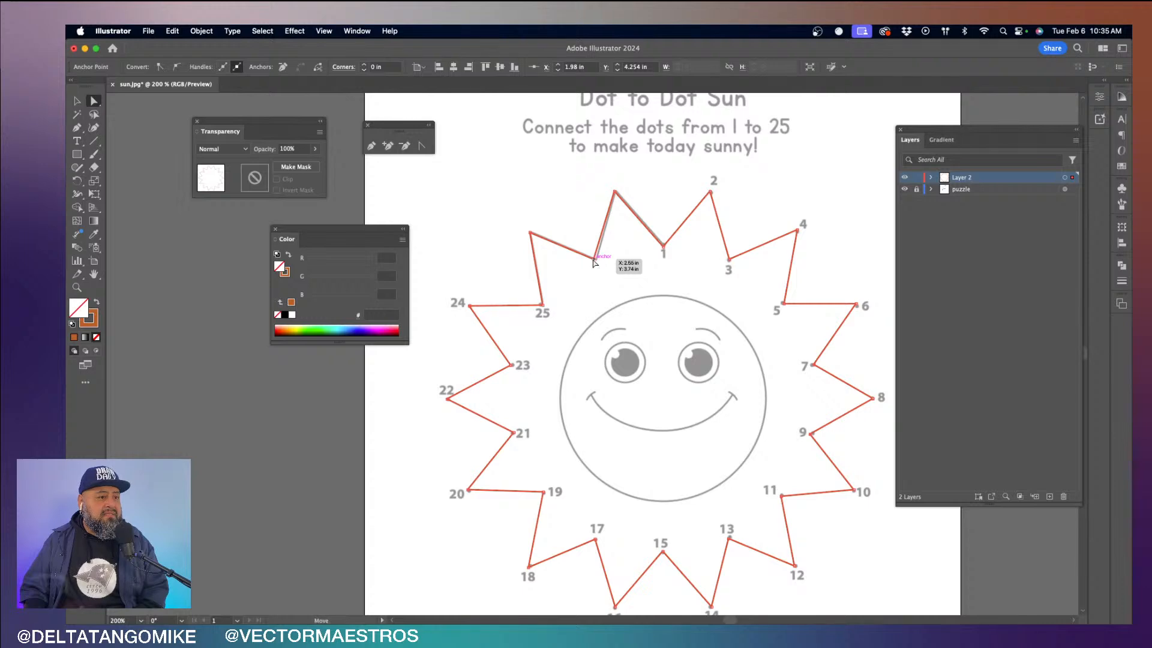
drag(594, 262, 598, 262)
click(696, 288)
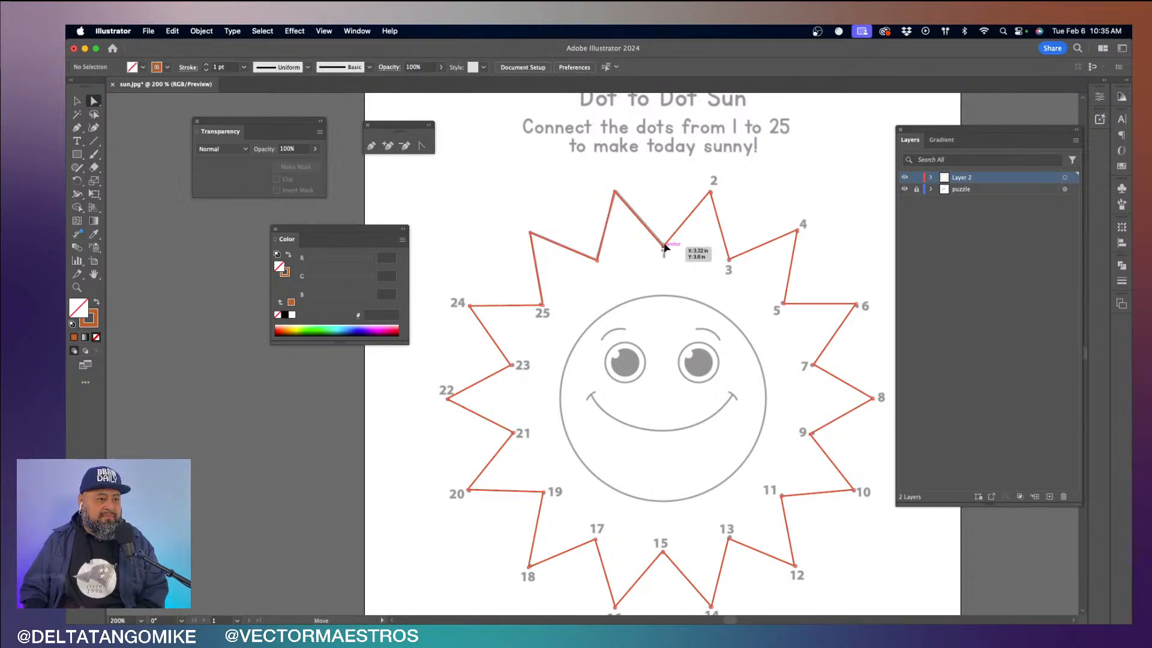
click(664, 247)
click(683, 282)
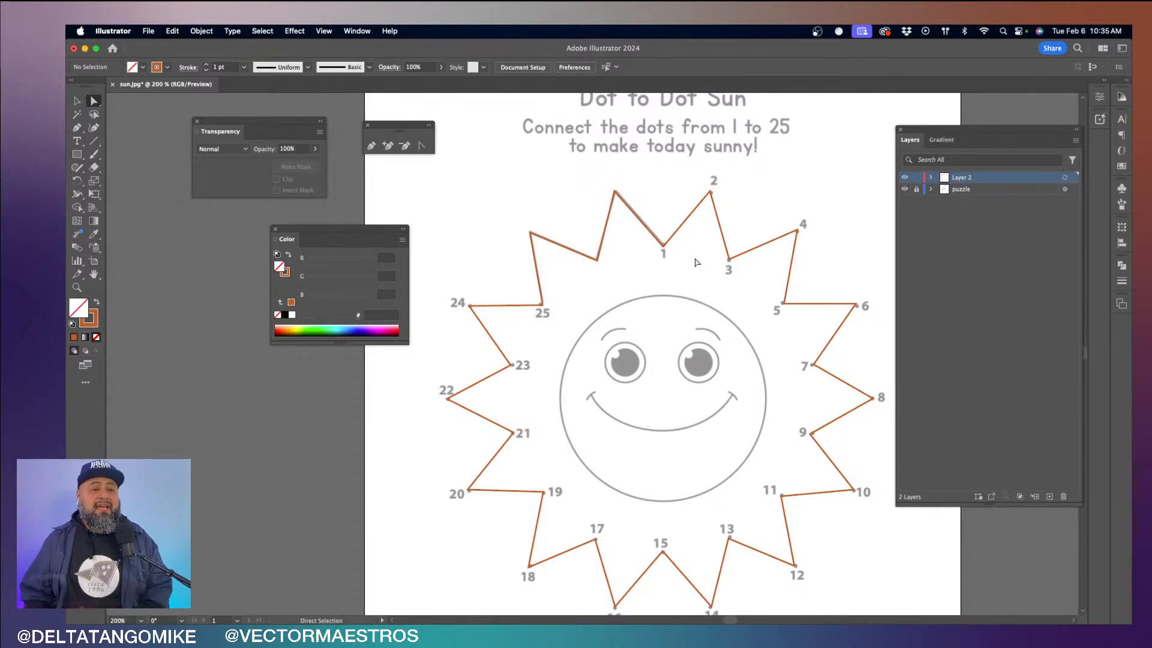
- Trace the eyebrow above the left eye with the Pen tool as one curved segment from its outer to inner end, and deselect it
drag(712, 320, 682, 260)
scroll(624, 284, up, 5)
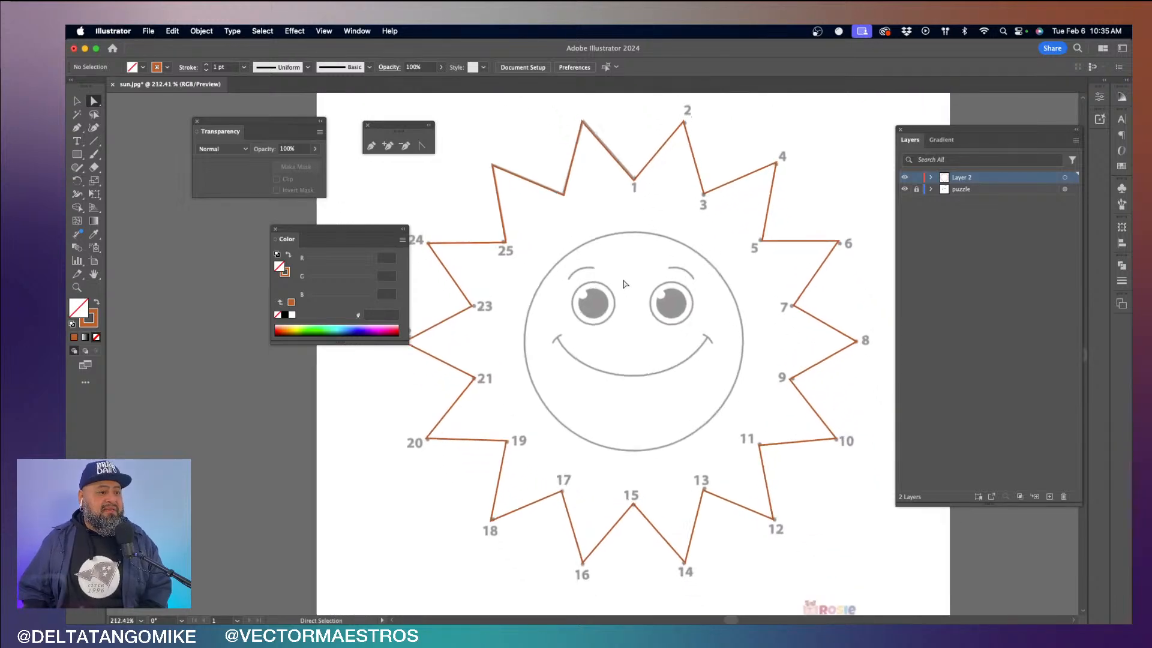
scroll(624, 284, up, 3)
scroll(624, 283, left, 3)
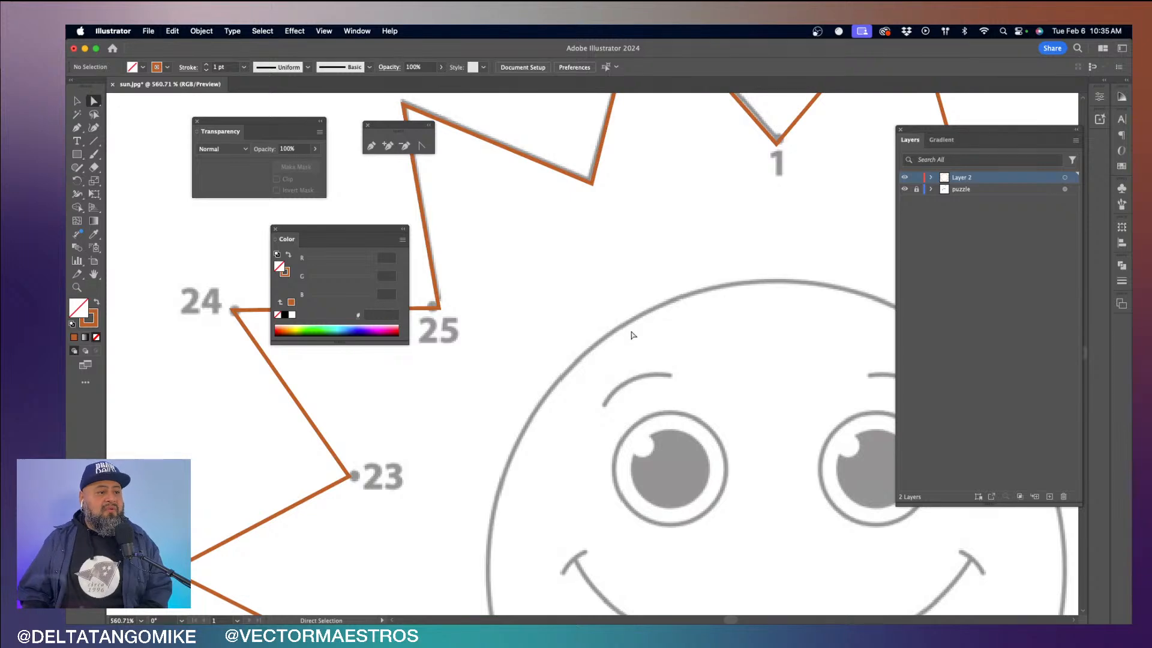
scroll(632, 335, down, 5)
scroll(632, 334, right, 3)
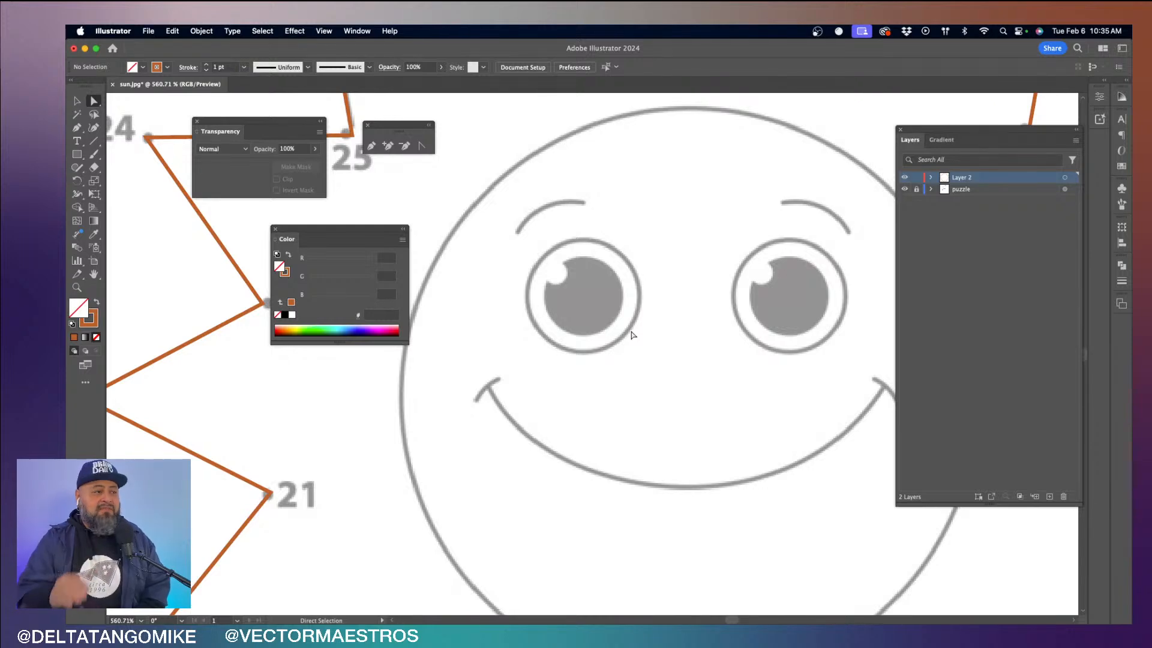
click(372, 146)
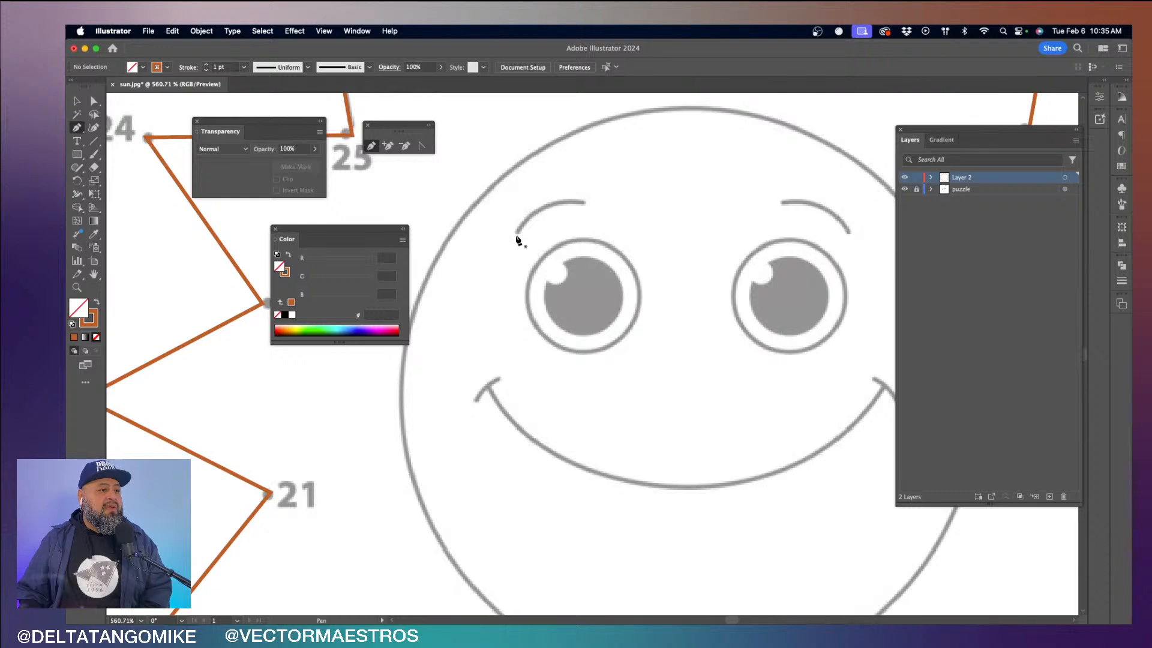
drag(519, 234, 591, 200)
click(585, 204)
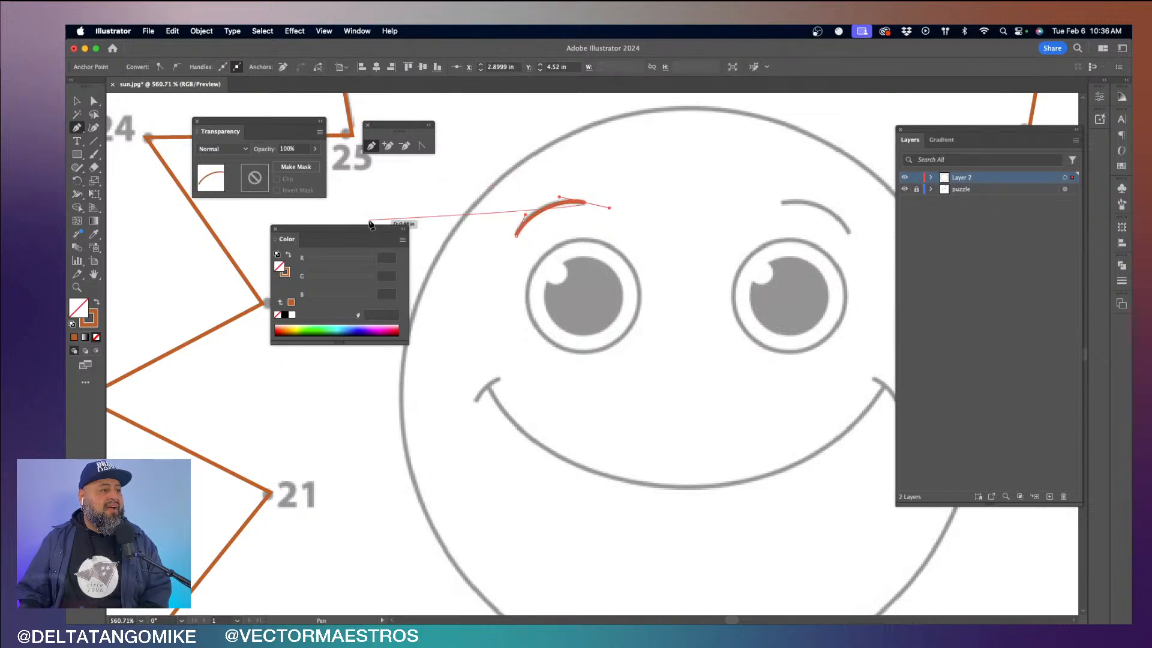
key(v)
click(624, 207)
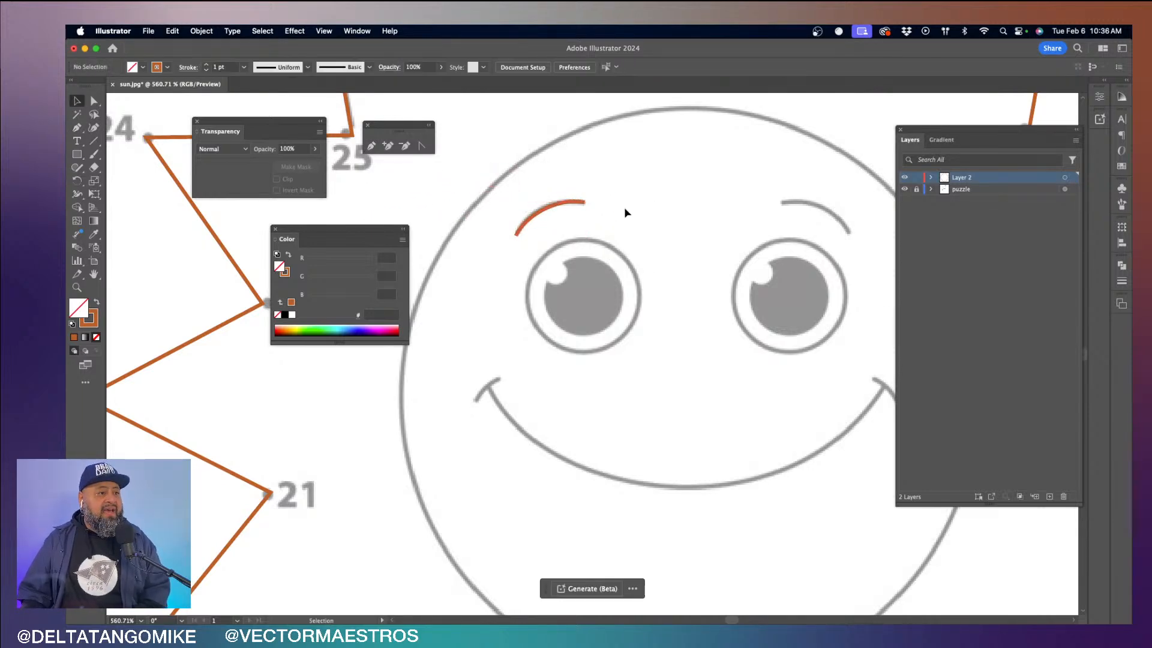
click(550, 210)
click(663, 195)
- Trace the eyebrow above the right eye with the Pen tool, placing a smooth anchor midway and ending at its outer tip
key(space)
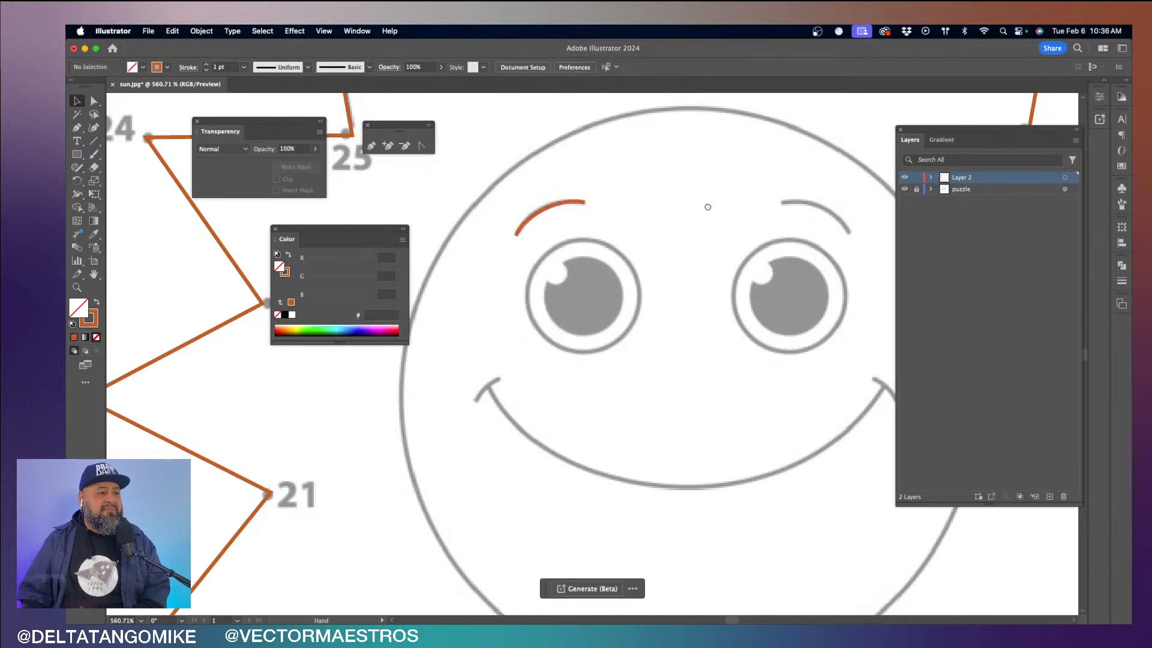
drag(707, 203, 583, 198)
click(371, 145)
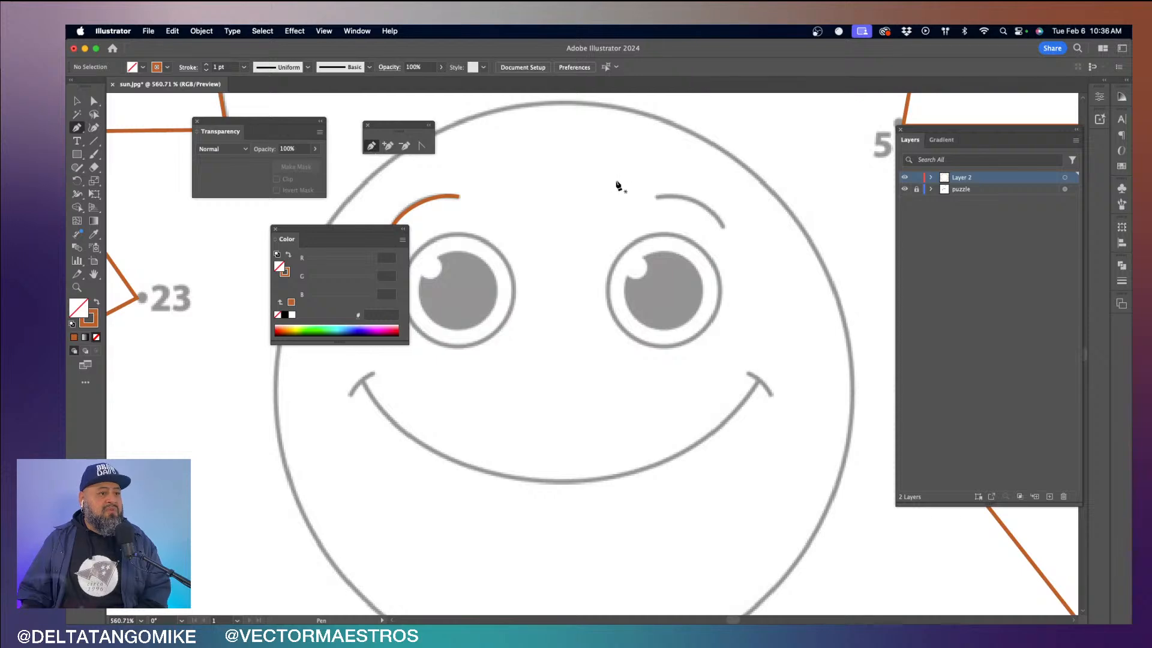
click(656, 195)
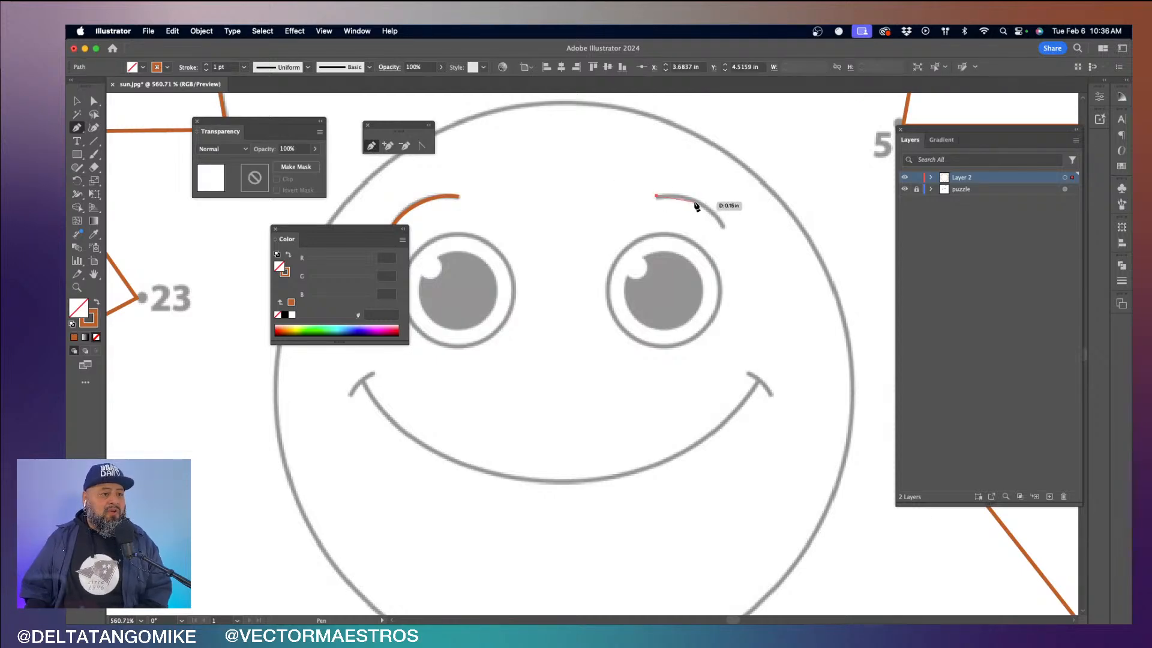
drag(694, 202, 703, 206)
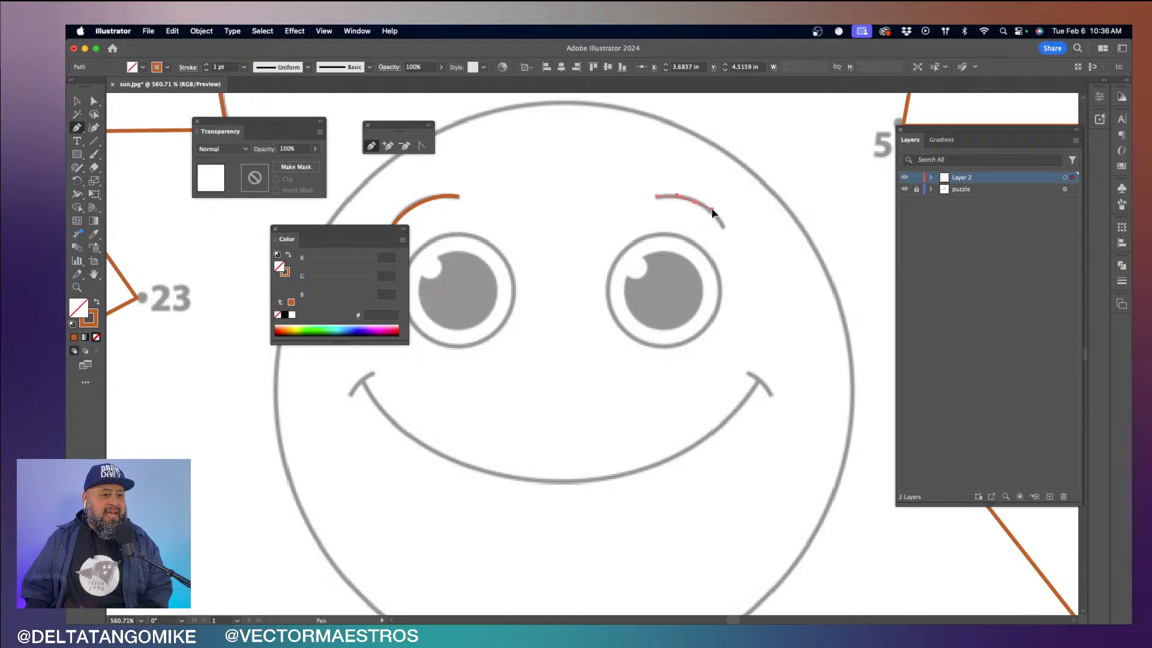
drag(722, 232, 725, 234)
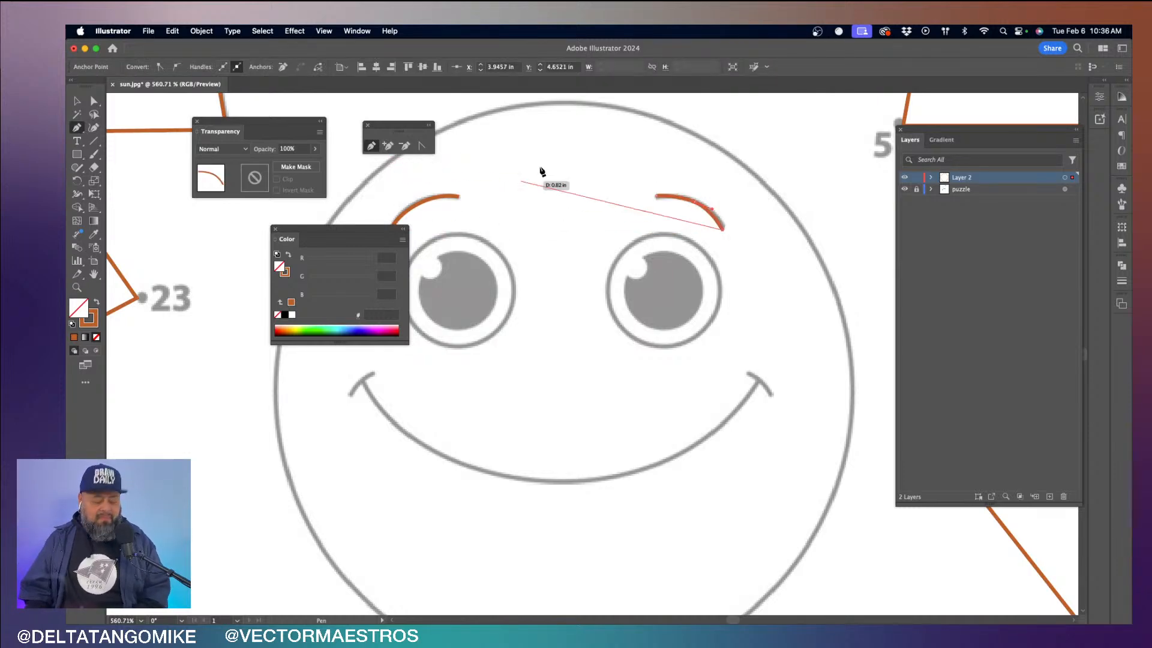
key(v)
- Try to reshape the right eyebrow by moving its middle anchor and direction handles with Direct Selection
key(a)
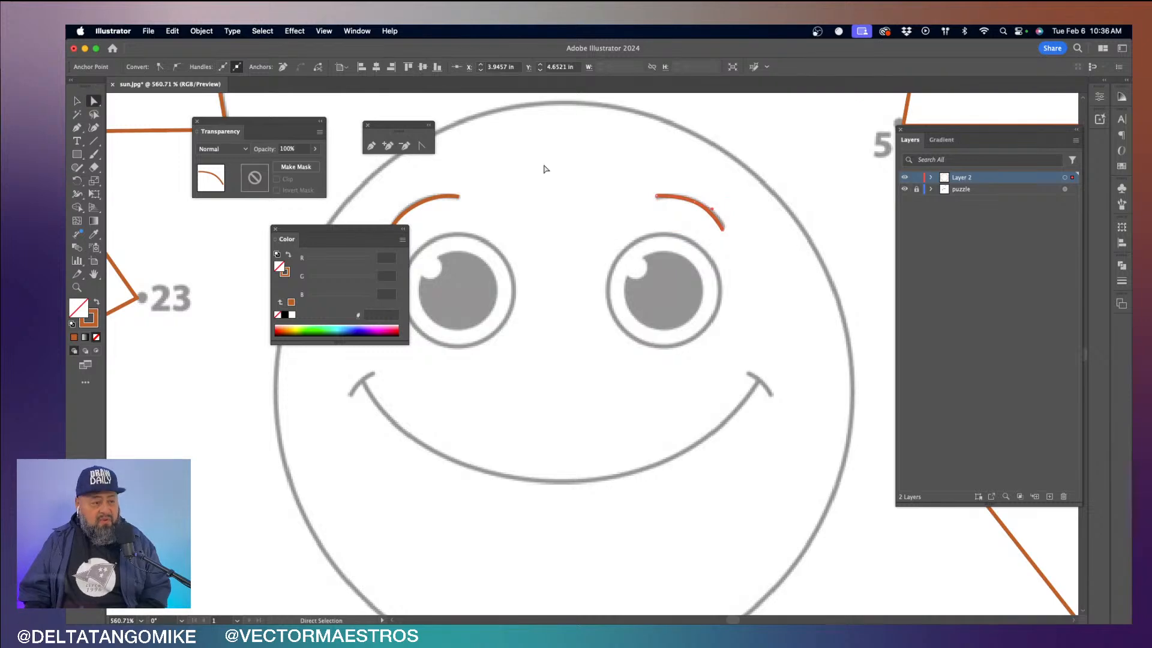
drag(701, 211, 777, 205)
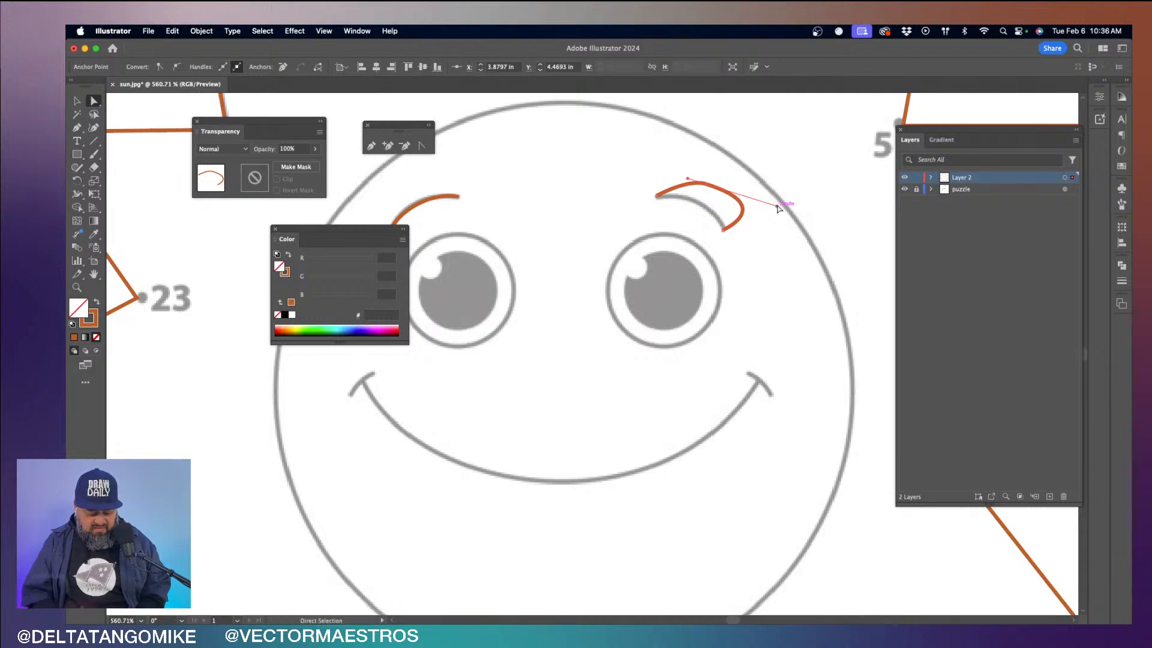
key(super+equal)
key(super+equal)
key(super+equal)
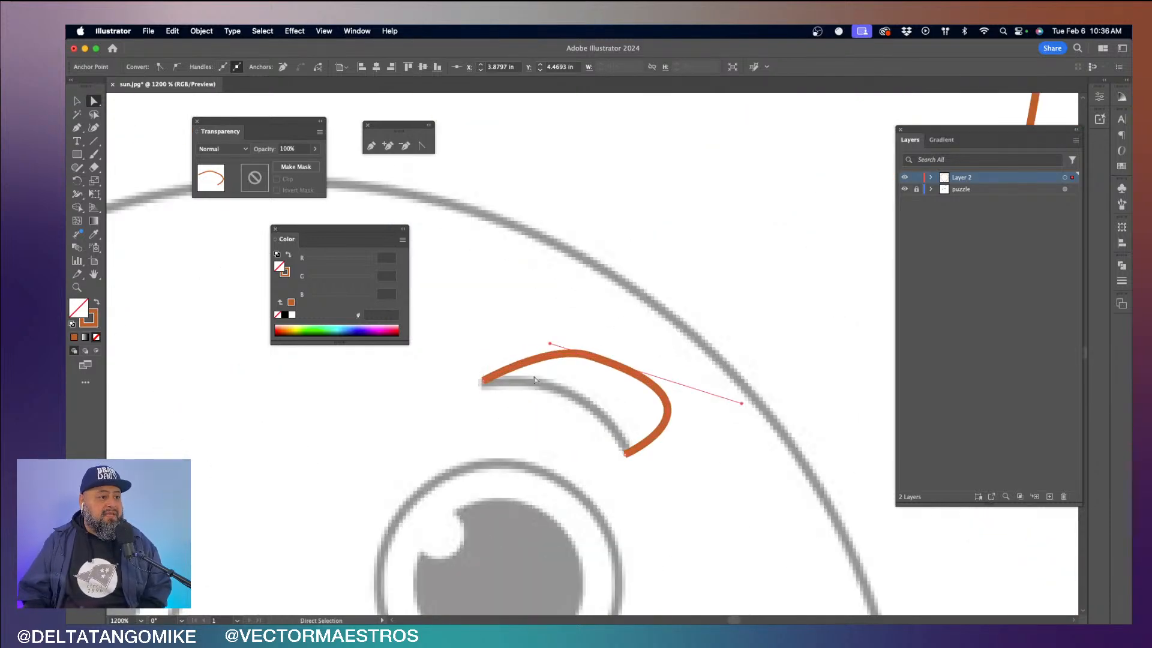
drag(550, 344, 487, 334)
key(super+z)
key(super+z)
key(super+z)
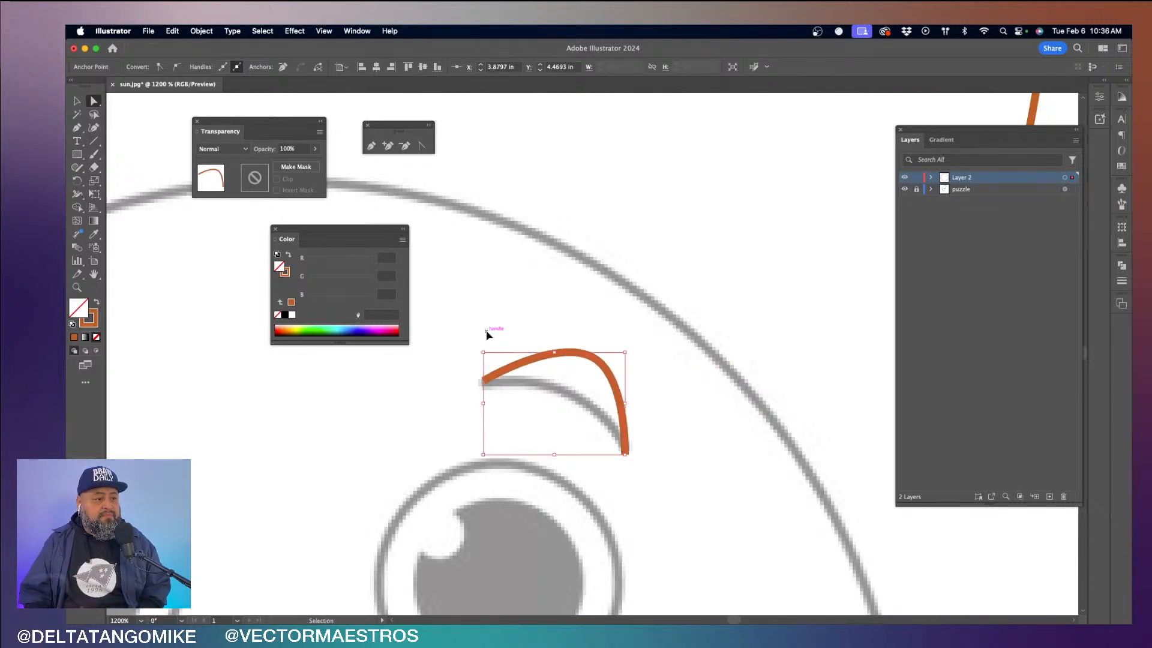
- Select the left eyebrow's path and nudge the direction handle at its inner end toward the printed curve
drag(380, 433, 841, 325)
drag(292, 246, 193, 243)
drag(429, 242, 483, 320)
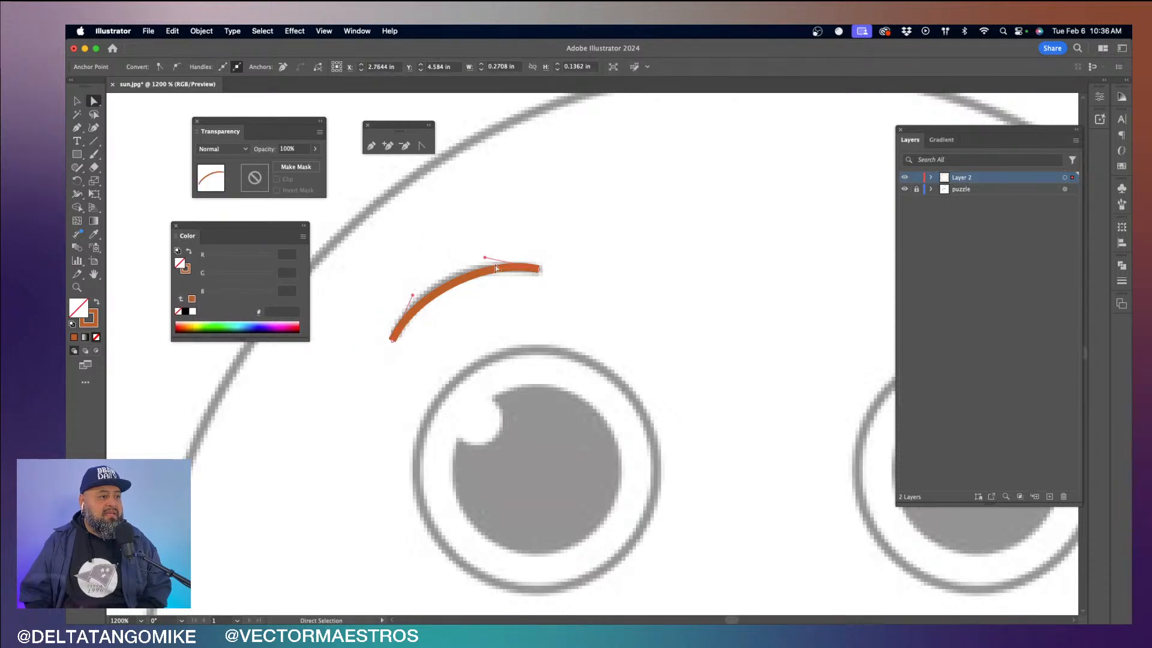
mouse_move(486, 260)
mouse_down()
mouse_move(504, 237)
mouse_move(479, 256)
mouse_up()
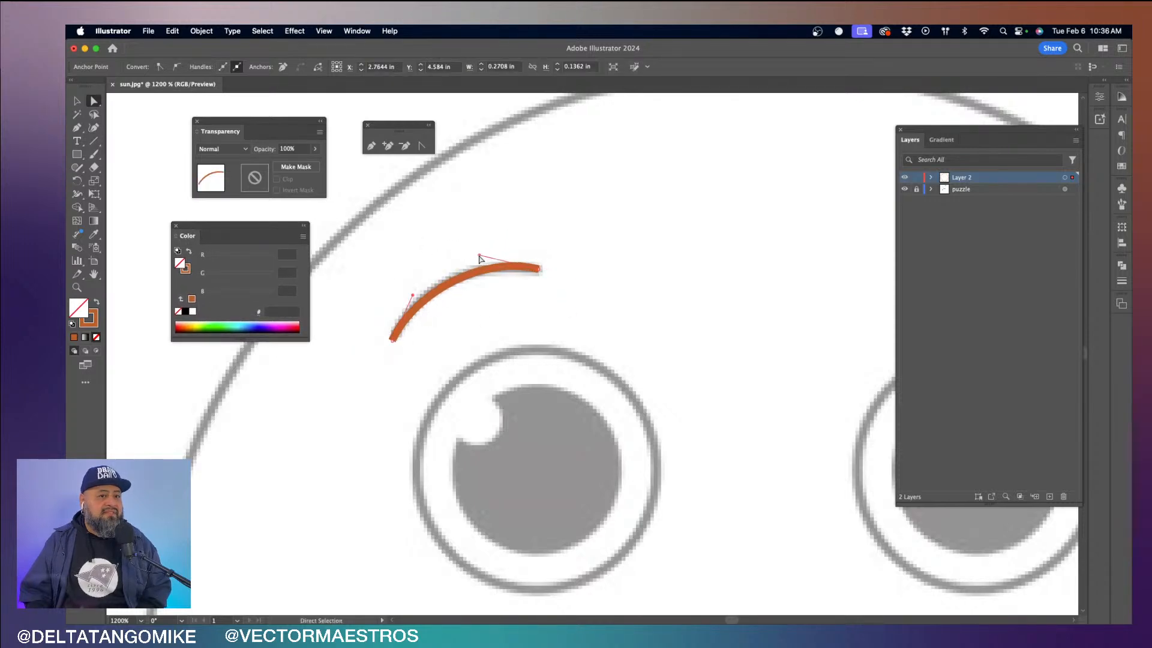
- Set Layer 2's highlight color to Cyan and pull the left eyebrow's inner direction handle farther outward
double_click(1009, 178)
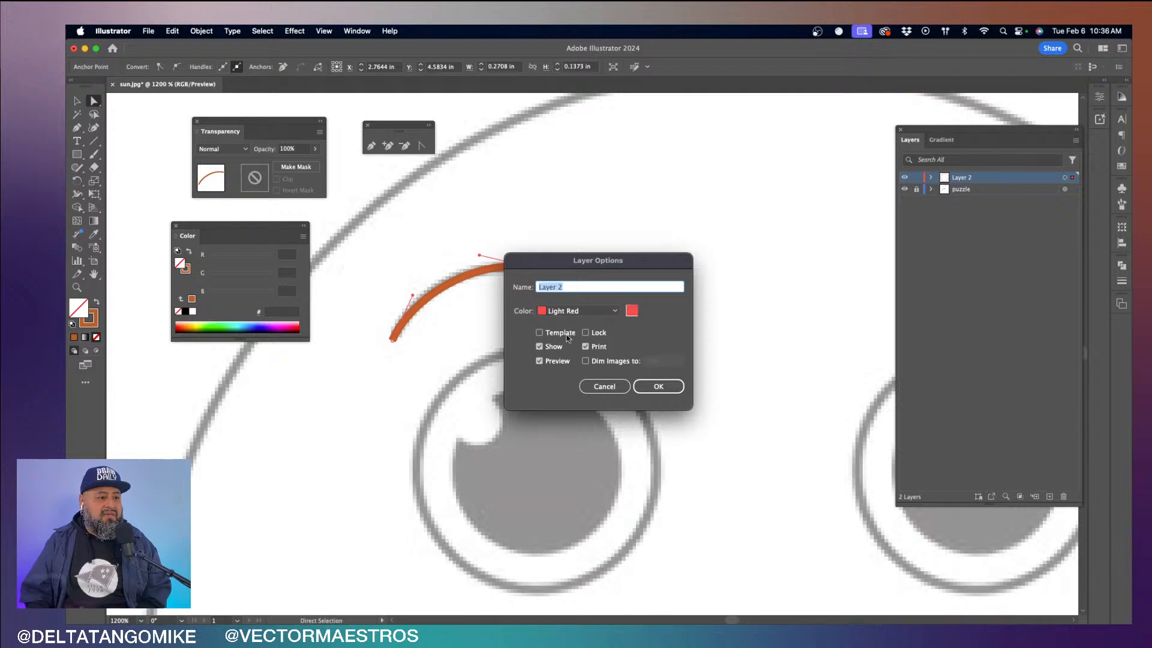
click(570, 311)
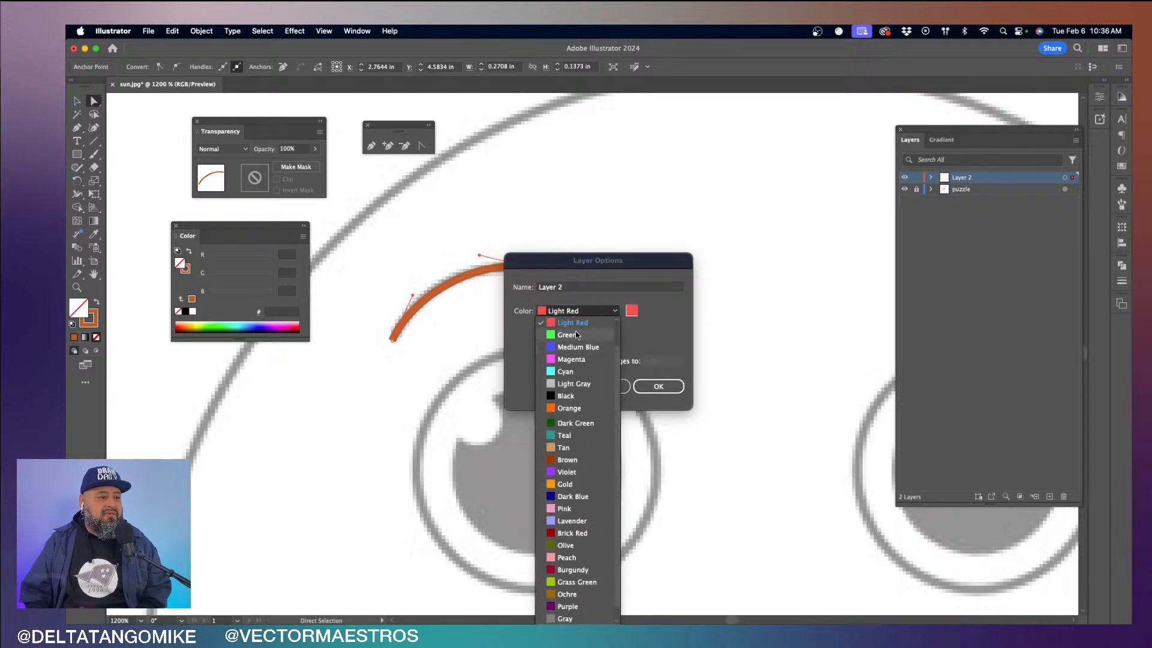
click(569, 372)
click(654, 387)
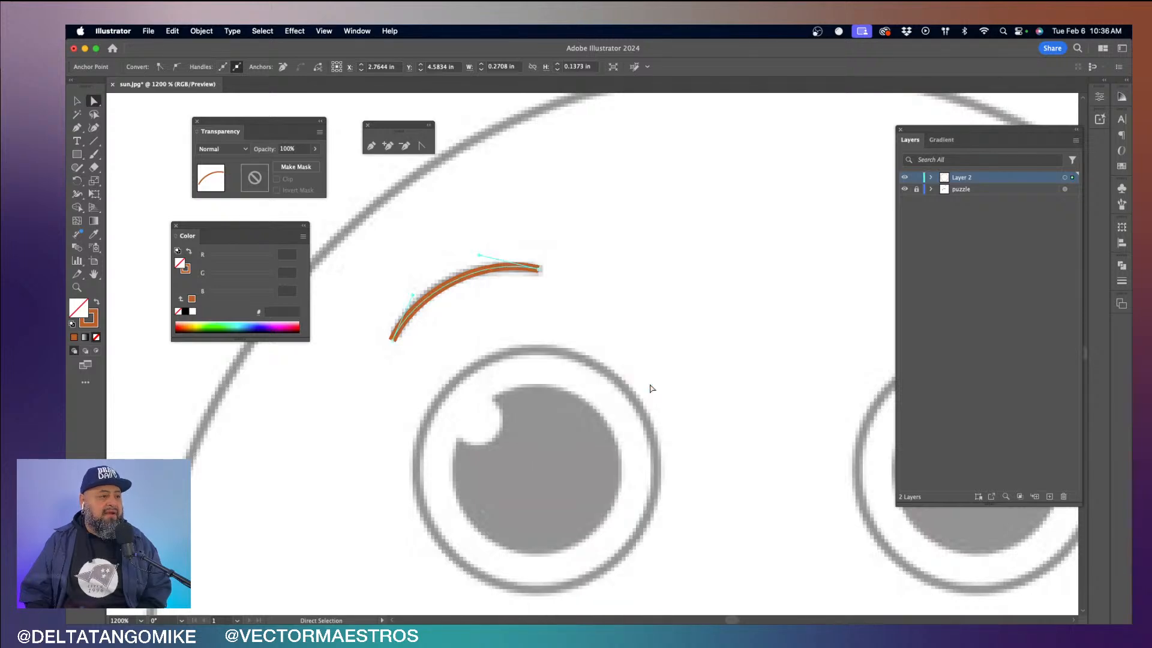
drag(479, 255, 461, 240)
- Set Layer 2's highlight color to Dark Green
double_click(991, 180)
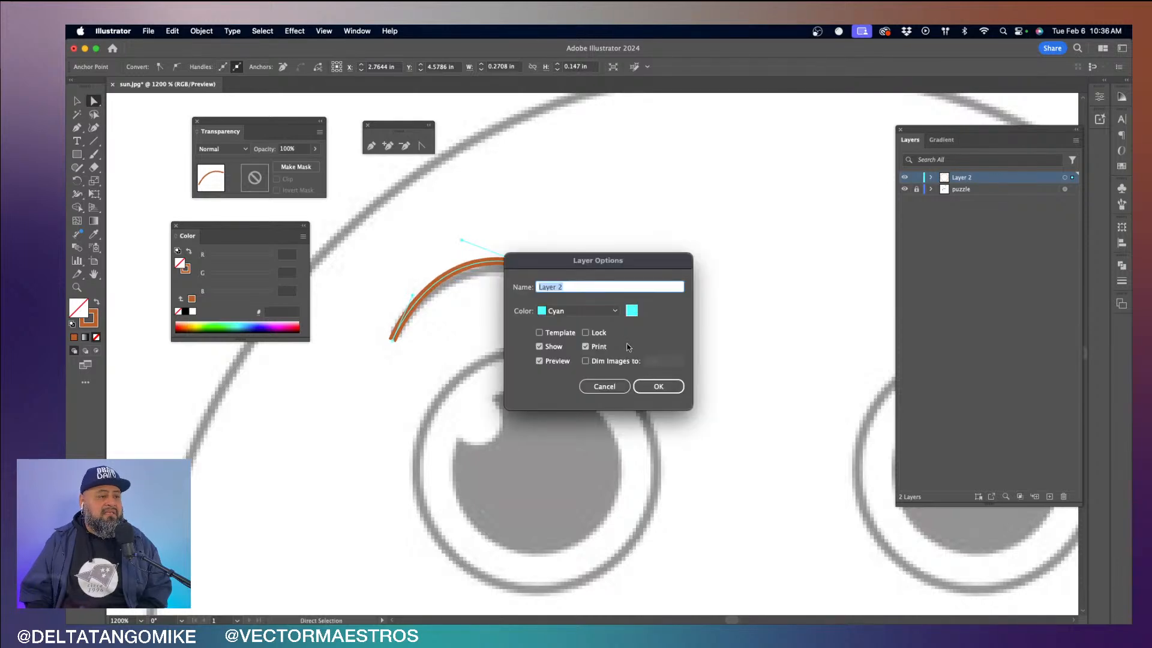
click(574, 311)
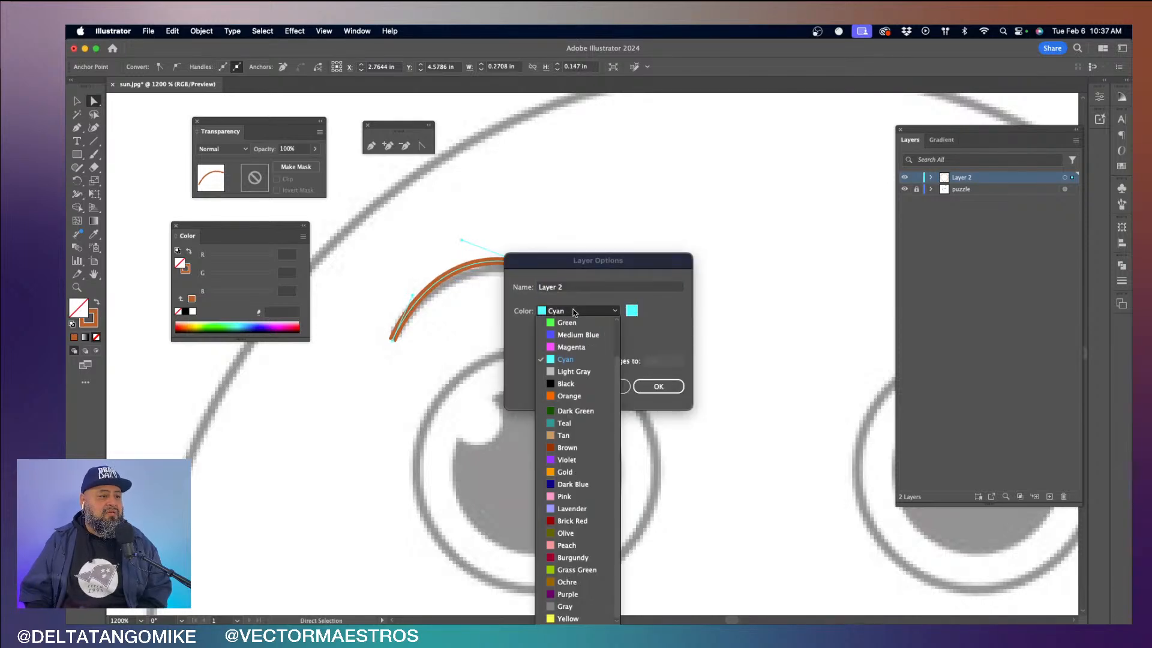
click(584, 412)
click(658, 387)
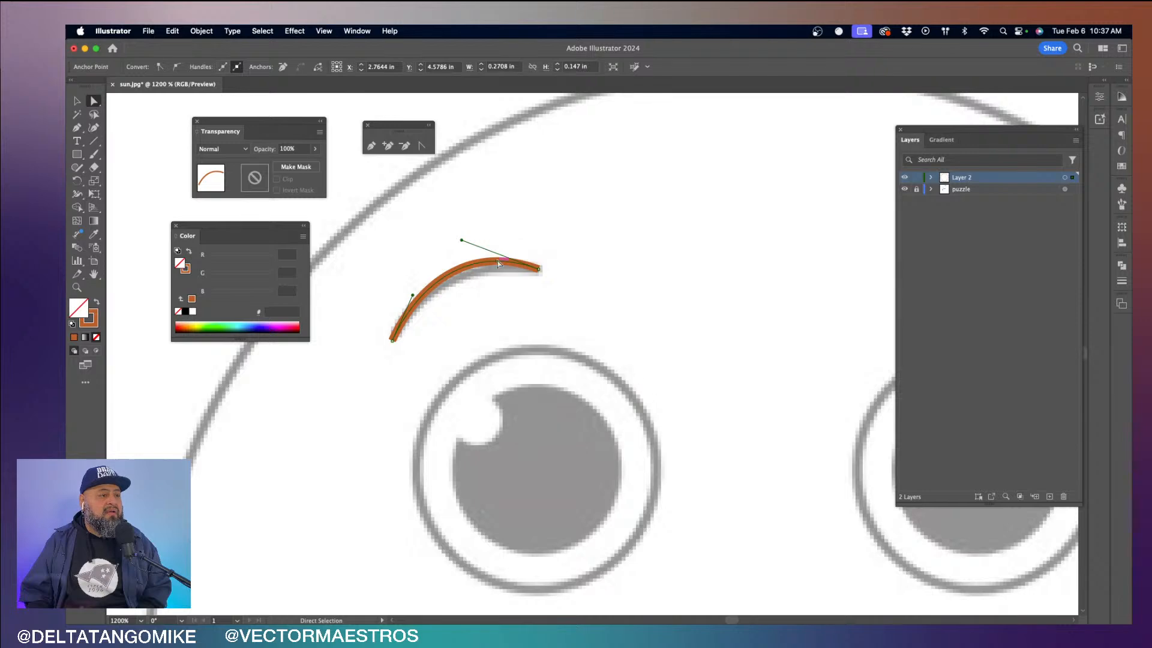
- Fit the left eyebrow's inner direction handle to the printed curve and select the right eyebrow's middle anchor
mouse_move(462, 242)
mouse_down()
mouse_move(566, 184)
mouse_move(514, 180)
mouse_move(419, 221)
mouse_move(485, 242)
mouse_move(480, 233)
mouse_move(465, 254)
mouse_up()
drag(631, 276, 418, 281)
drag(542, 295, 416, 294)
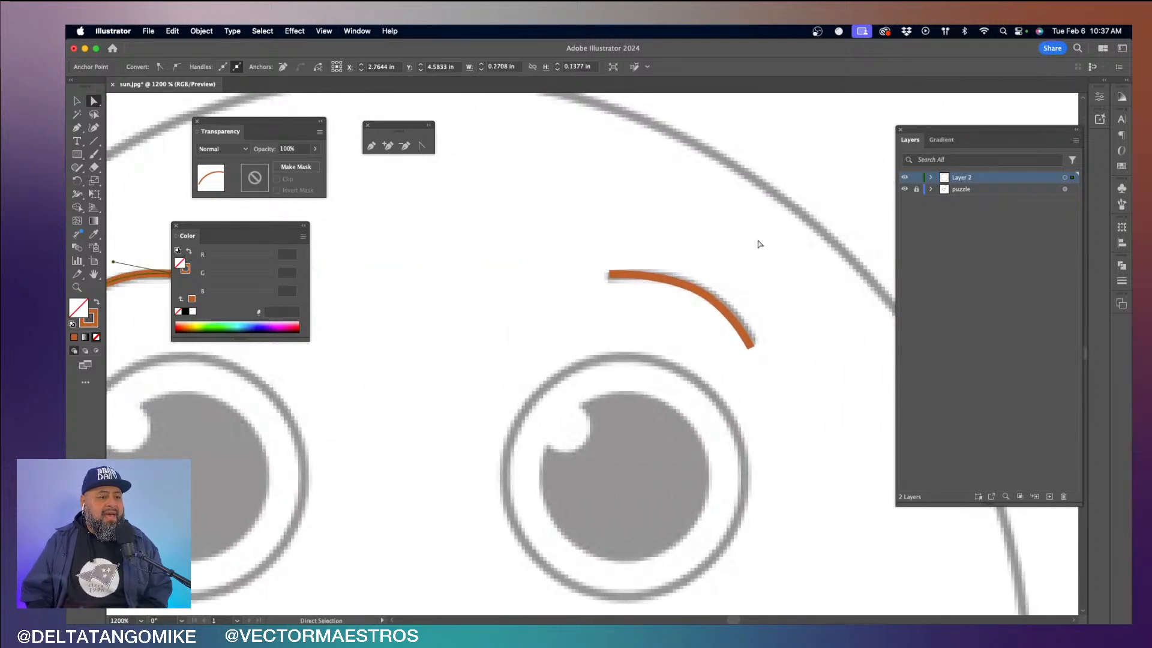
drag(759, 244, 700, 290)
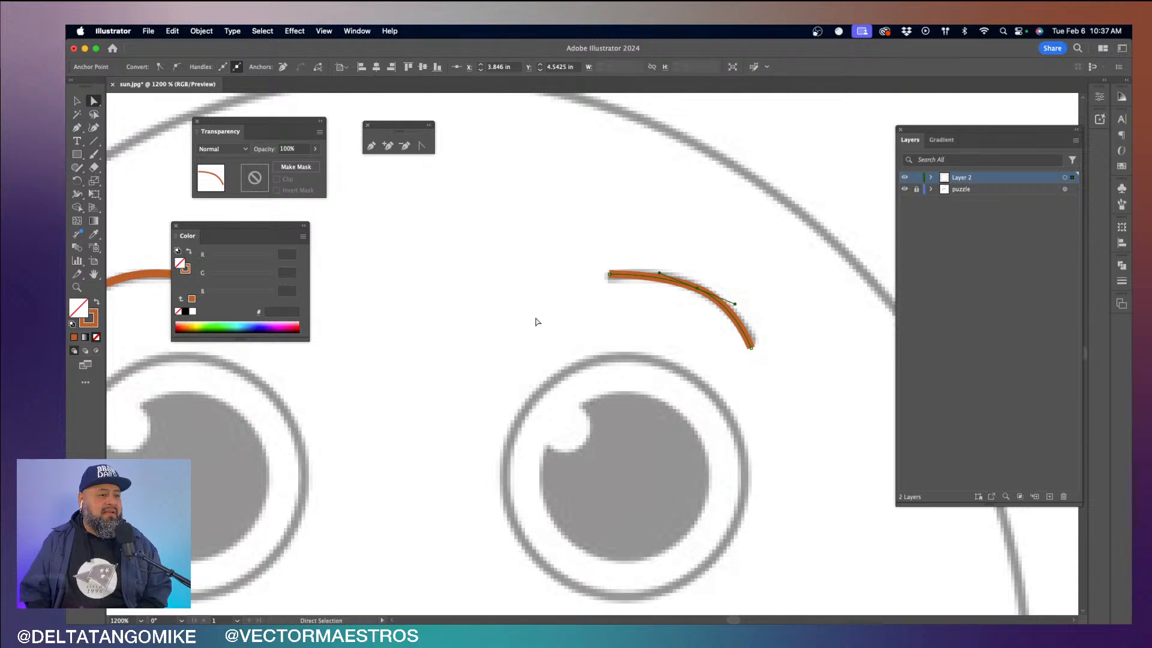
- Select all artwork on Layer 2, give its strokes a Round Cap and Round Join, and deselect it
click(1066, 178)
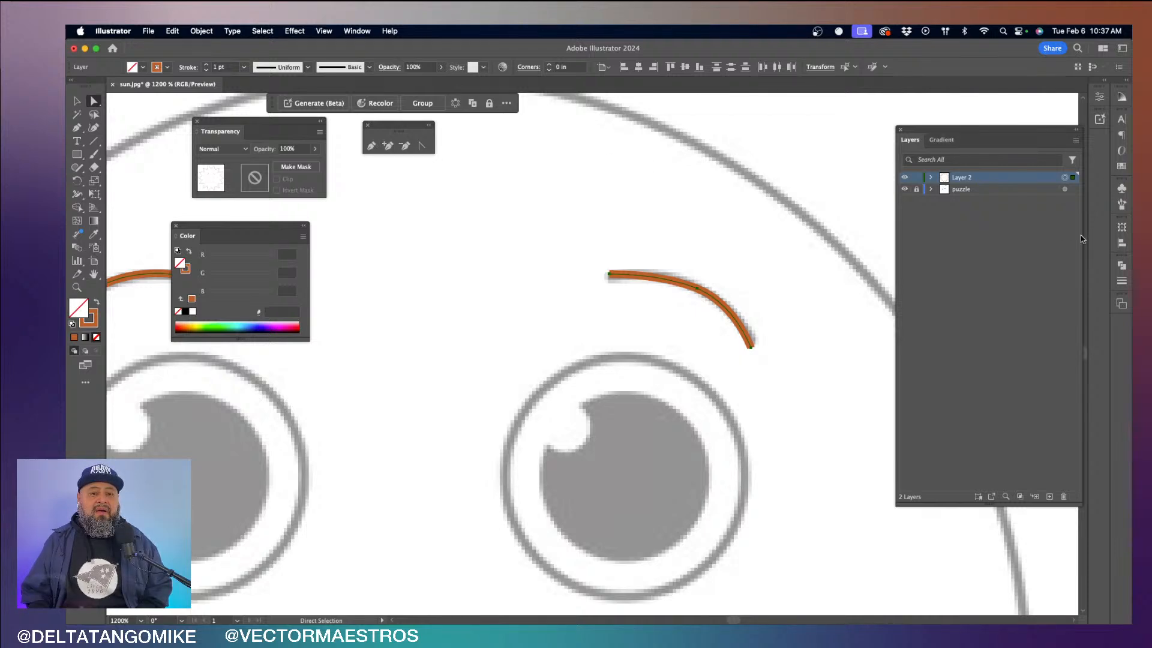
click(1121, 282)
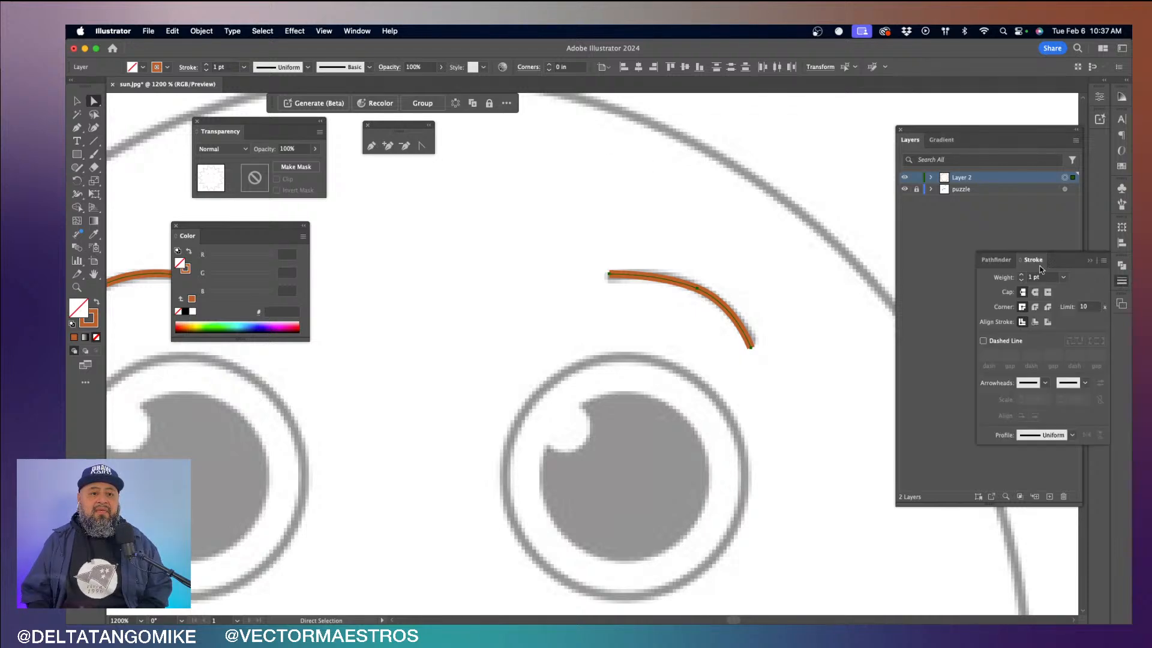
mouse_move(1041, 269)
mouse_down()
mouse_move(686, 254)
mouse_move(420, 310)
mouse_move(419, 322)
mouse_up()
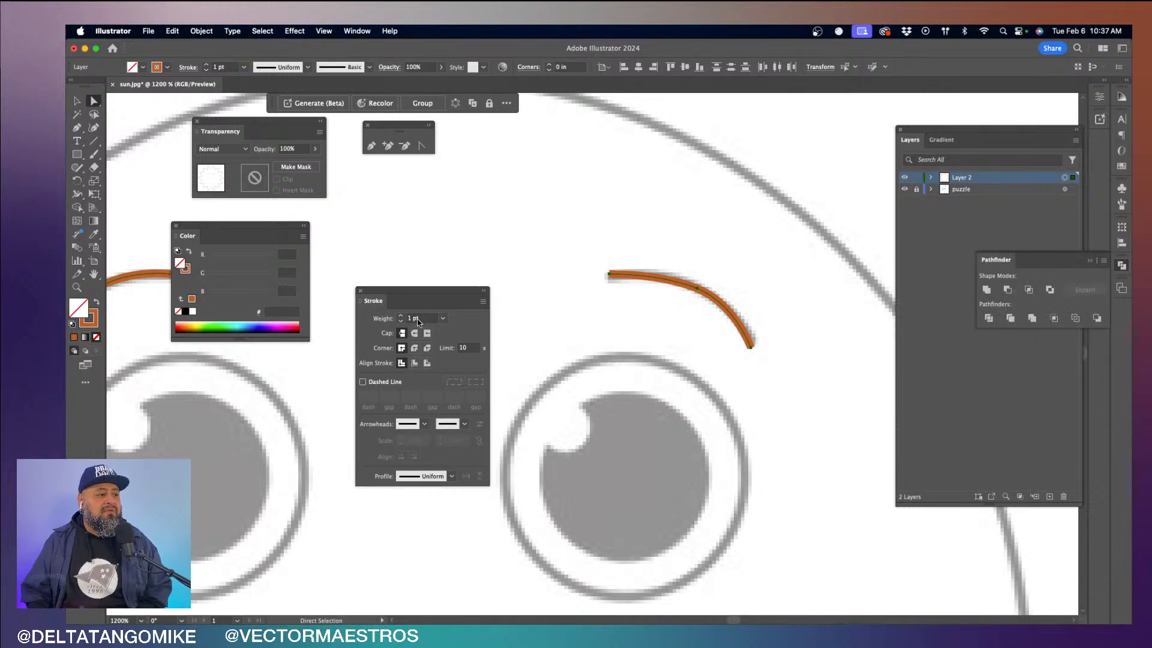
click(414, 335)
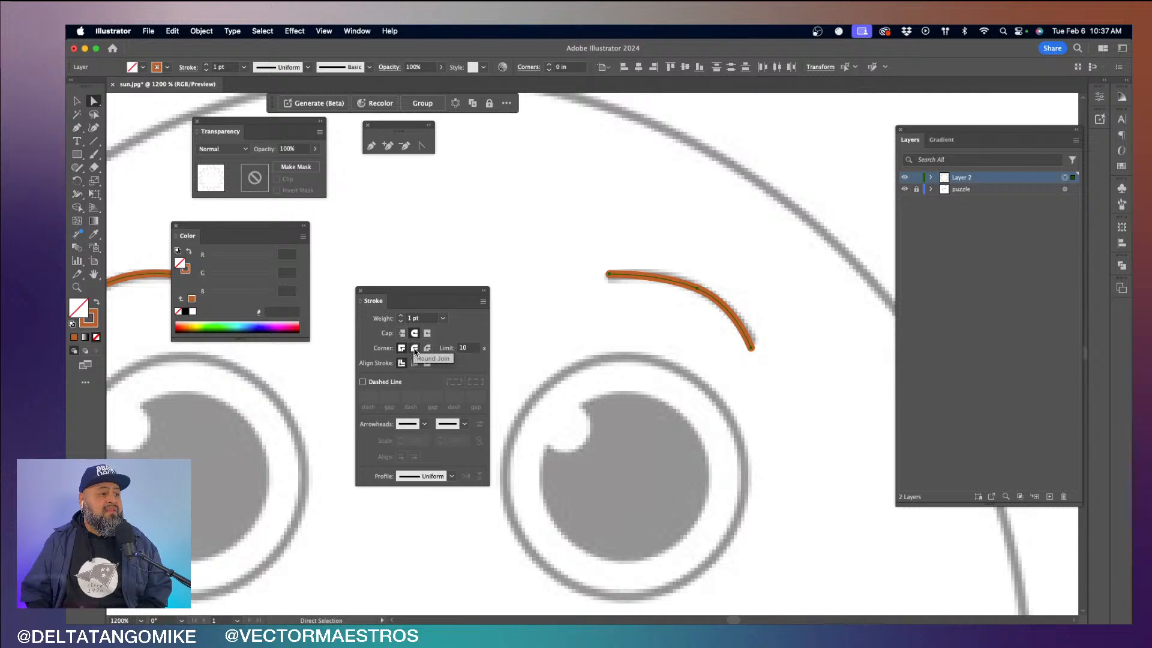
click(415, 349)
click(526, 343)
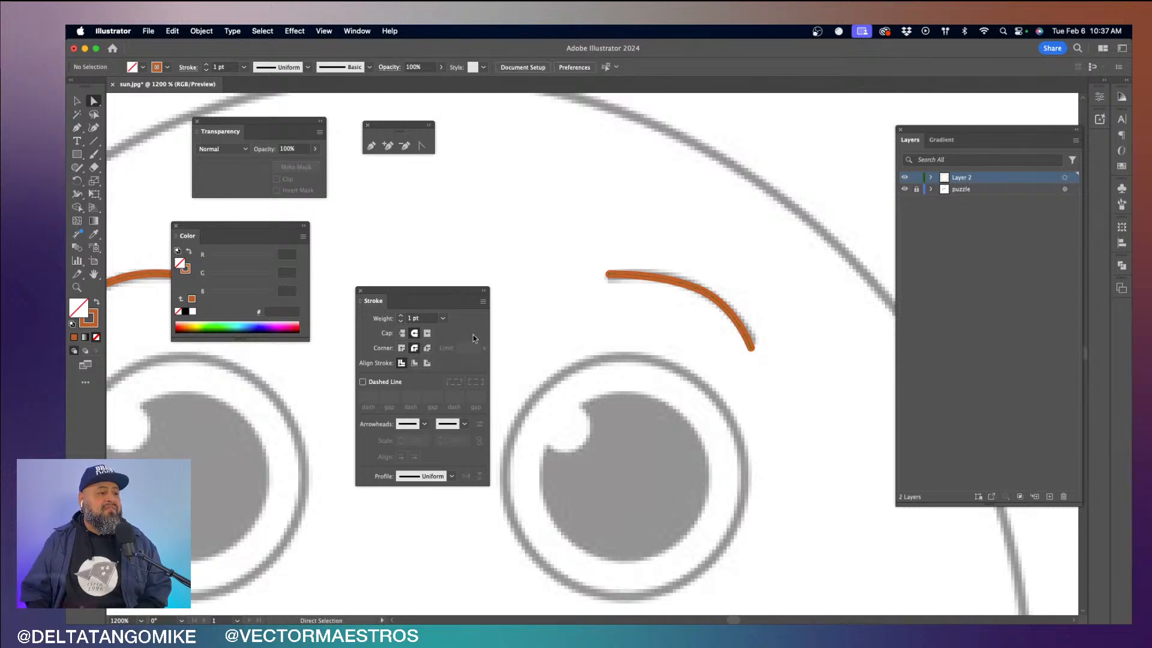
- Compare Miter Join with Round Join on all the artwork at the corner by dot 3, ending on Round Join
drag(574, 278, 511, 386)
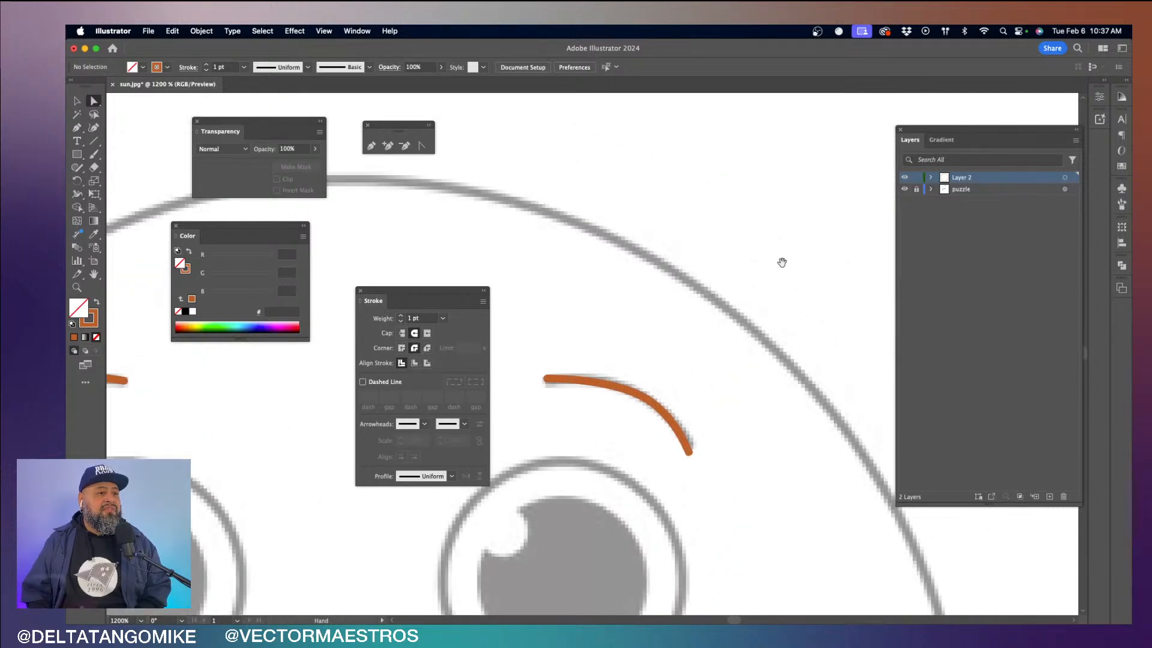
drag(784, 263, 605, 452)
drag(662, 299, 697, 478)
drag(618, 375, 651, 421)
scroll(650, 358, up, 4)
scroll(648, 357, up, 3)
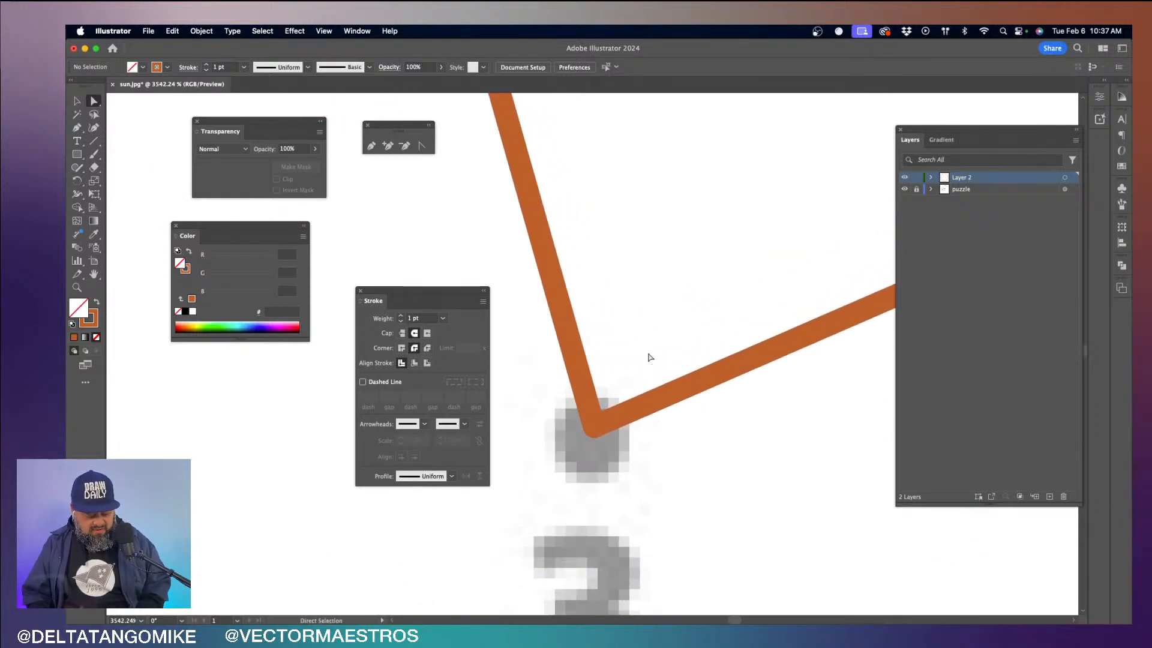
key(super+a)
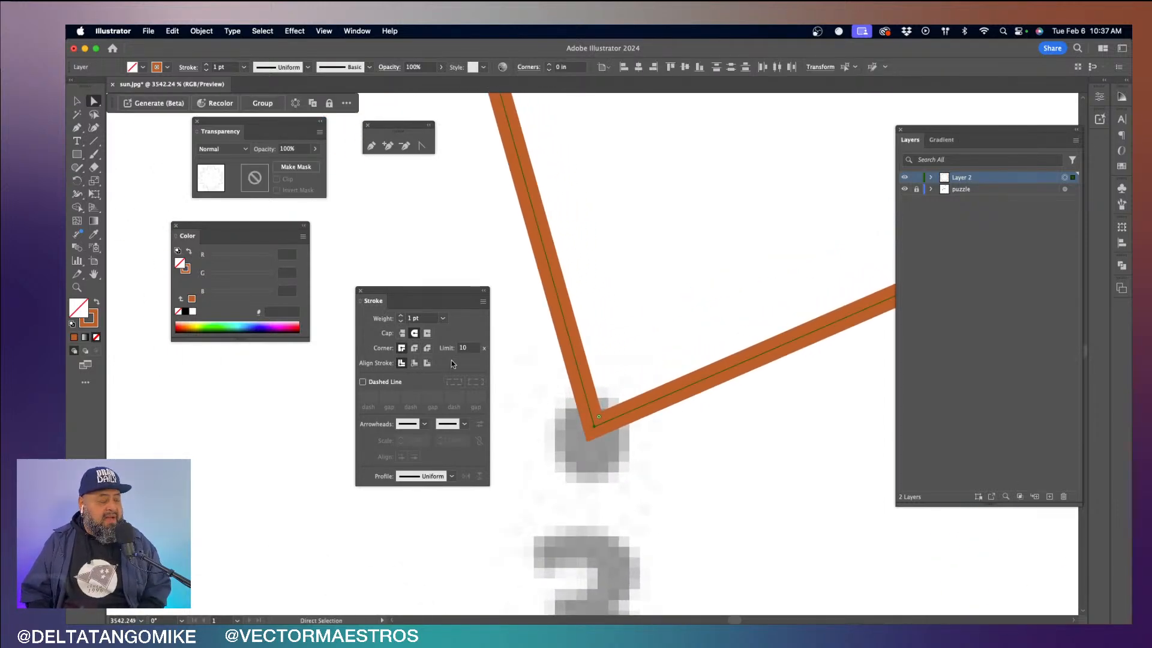
click(402, 351)
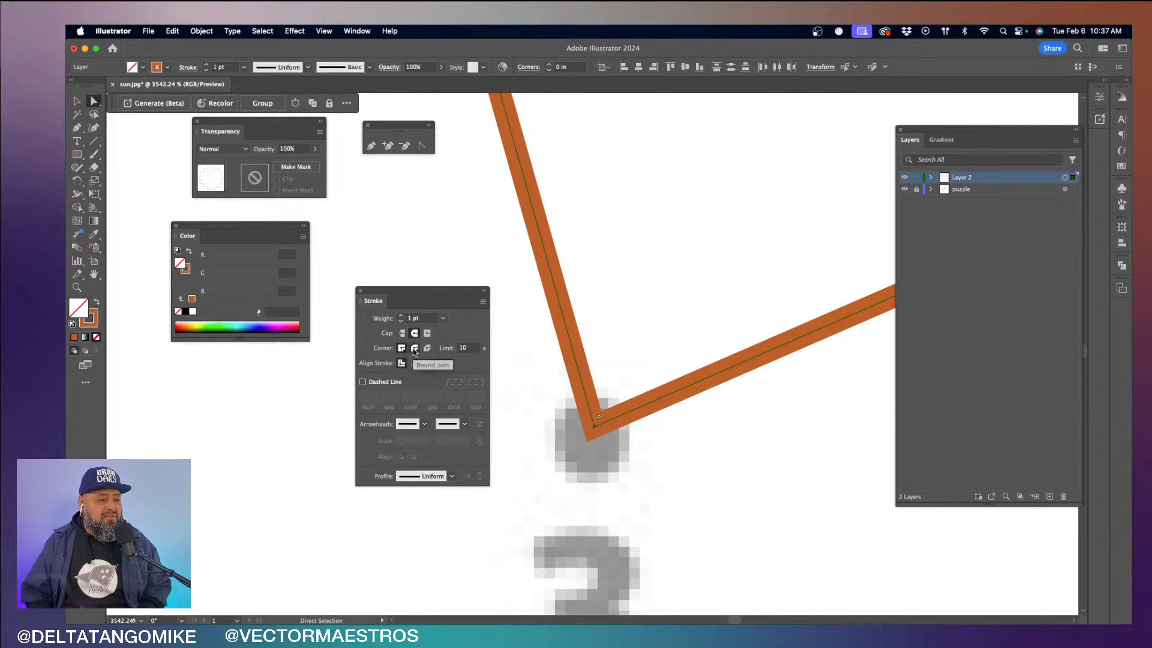
click(414, 350)
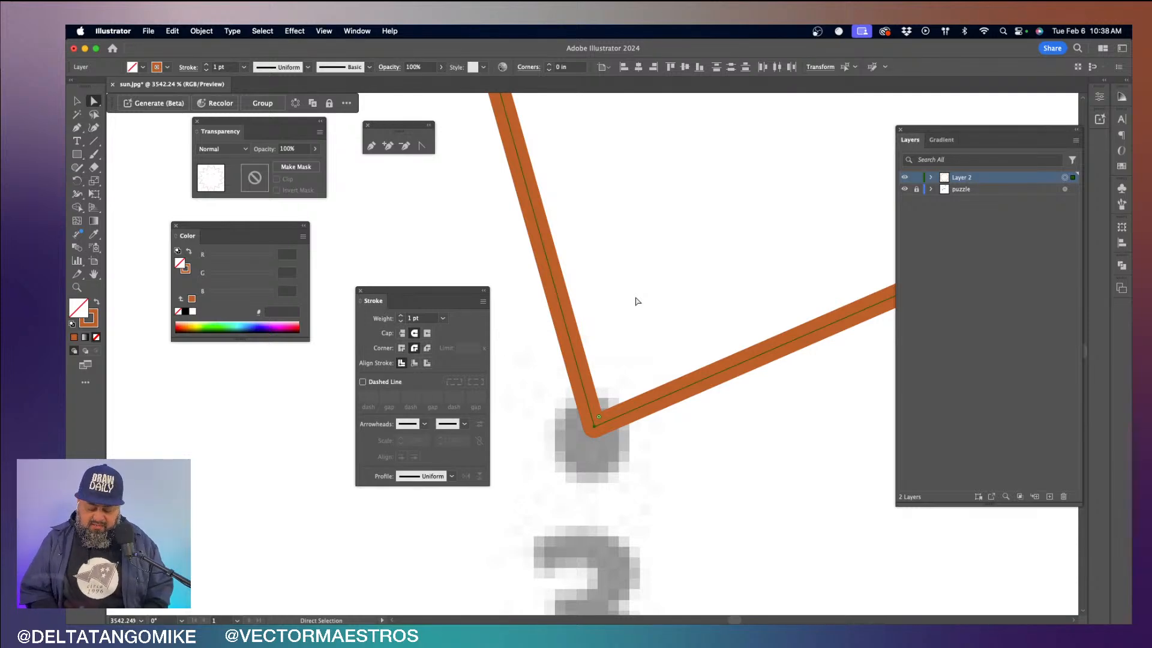
- Trace the sun's smile with the Pen tool from one corner through a smooth anchor at its lowest point to the other corner
key(super+minus)
key(super+minus)
key(super+minus)
key(super+minus)
key(super+minus)
key(super+minus)
key(super+minus)
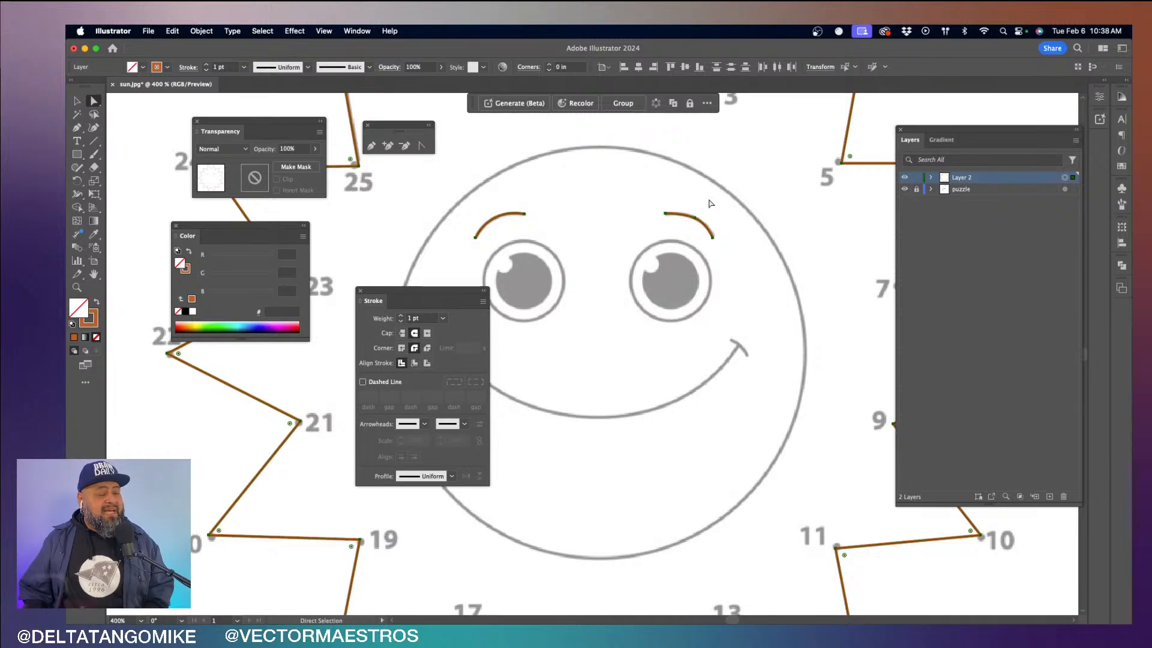
mouse_move(371, 305)
mouse_down()
mouse_move(298, 371)
mouse_move(198, 392)
mouse_up()
click(372, 146)
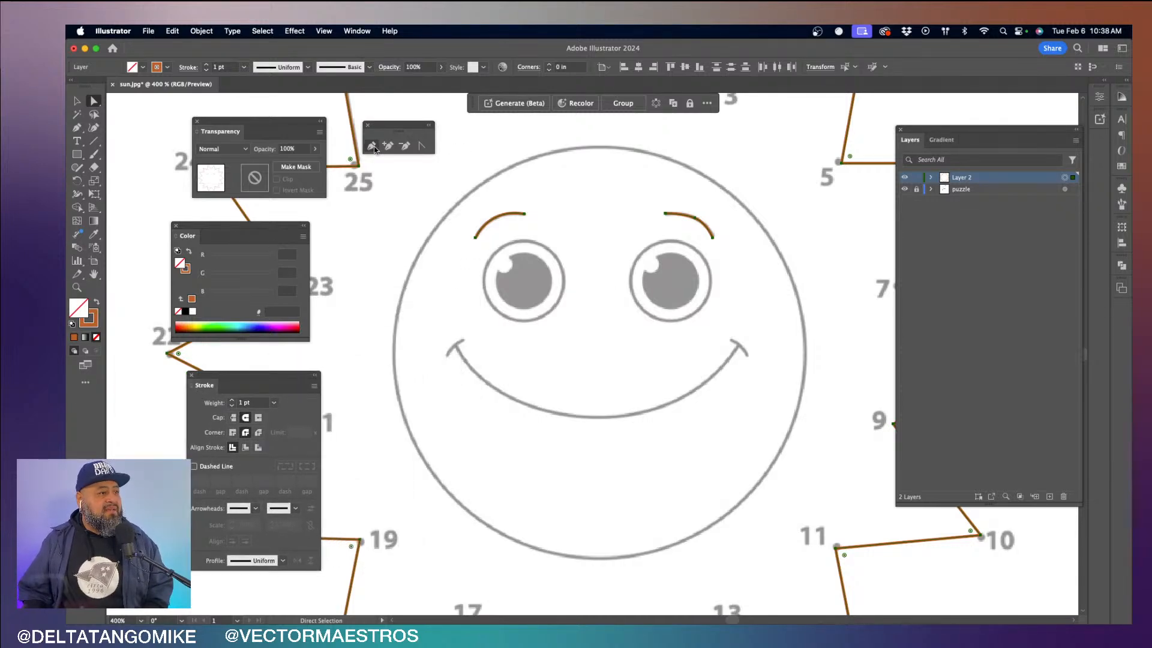
click(457, 346)
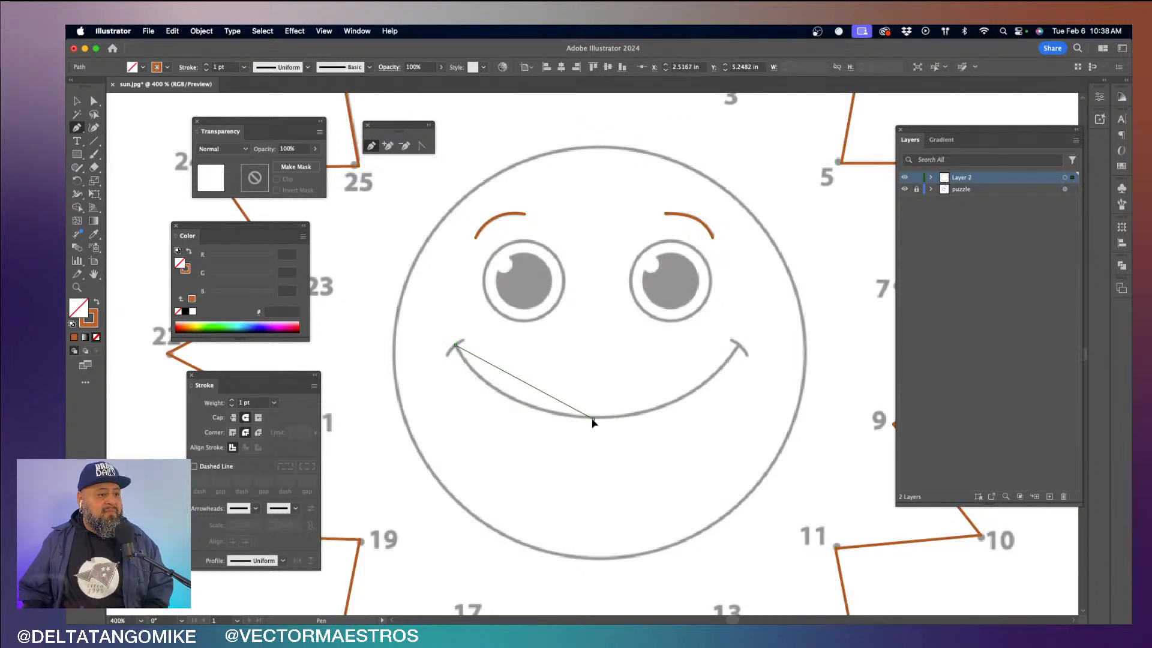
drag(593, 419, 681, 417)
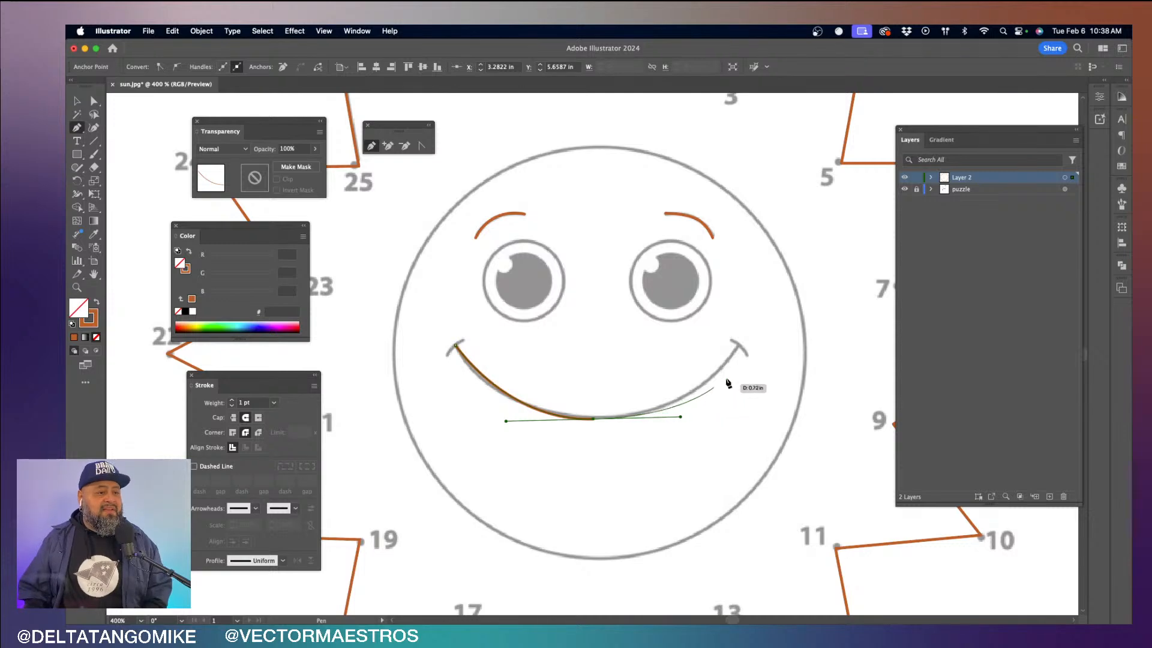
click(738, 347)
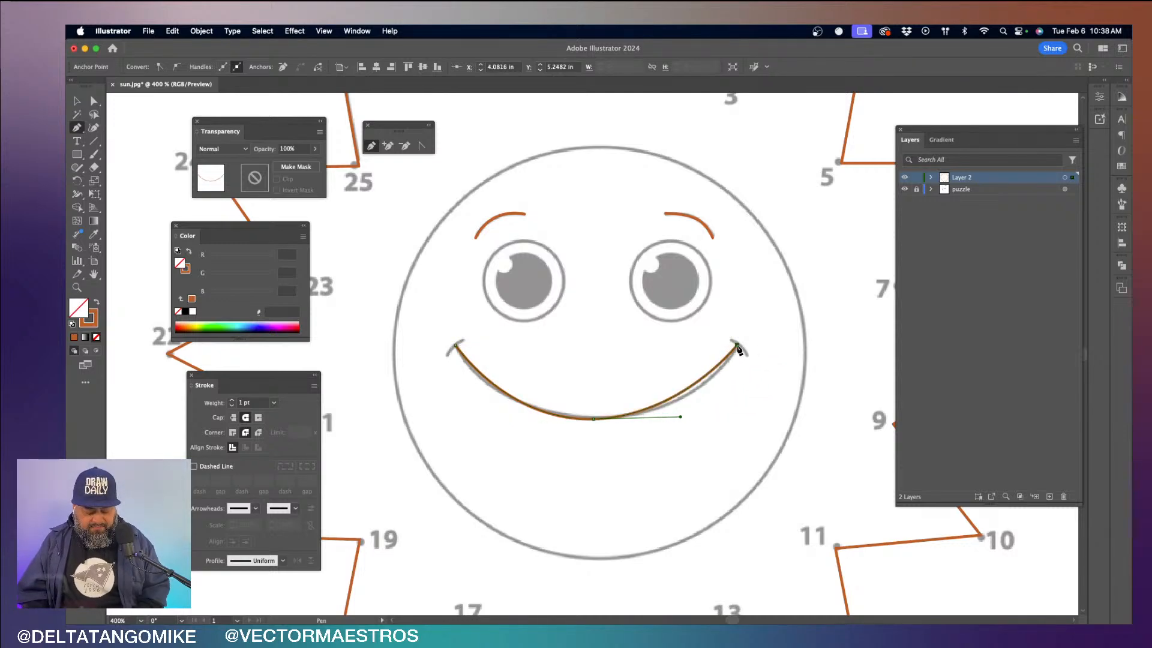
- Fit the smile's middle anchor and both of its direction handles to the printed curve, and deselect the path
key(a)
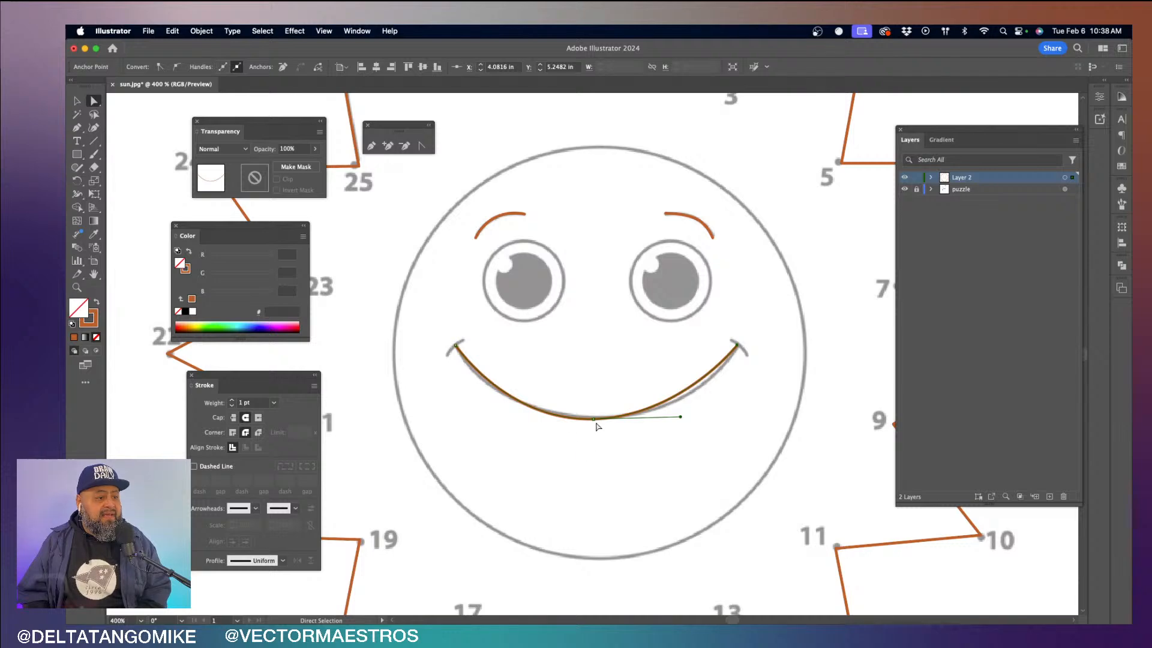
drag(595, 419, 596, 420)
drag(684, 414, 698, 417)
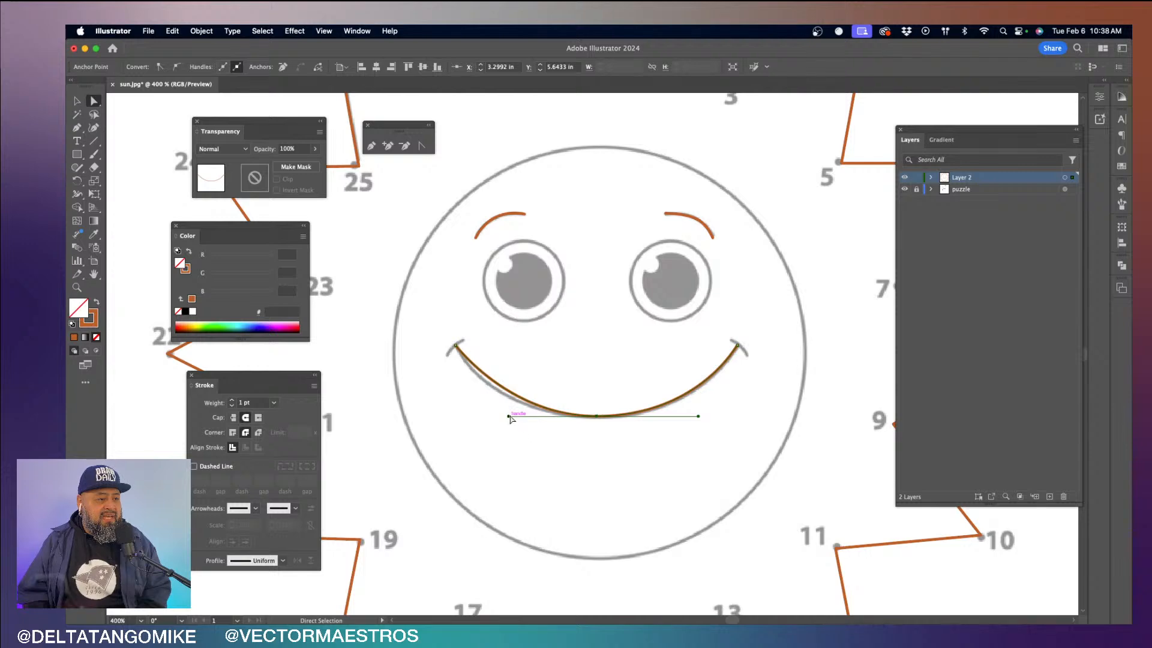
mouse_move(509, 416)
mouse_down()
mouse_move(496, 413)
mouse_move(497, 397)
mouse_move(487, 417)
mouse_up()
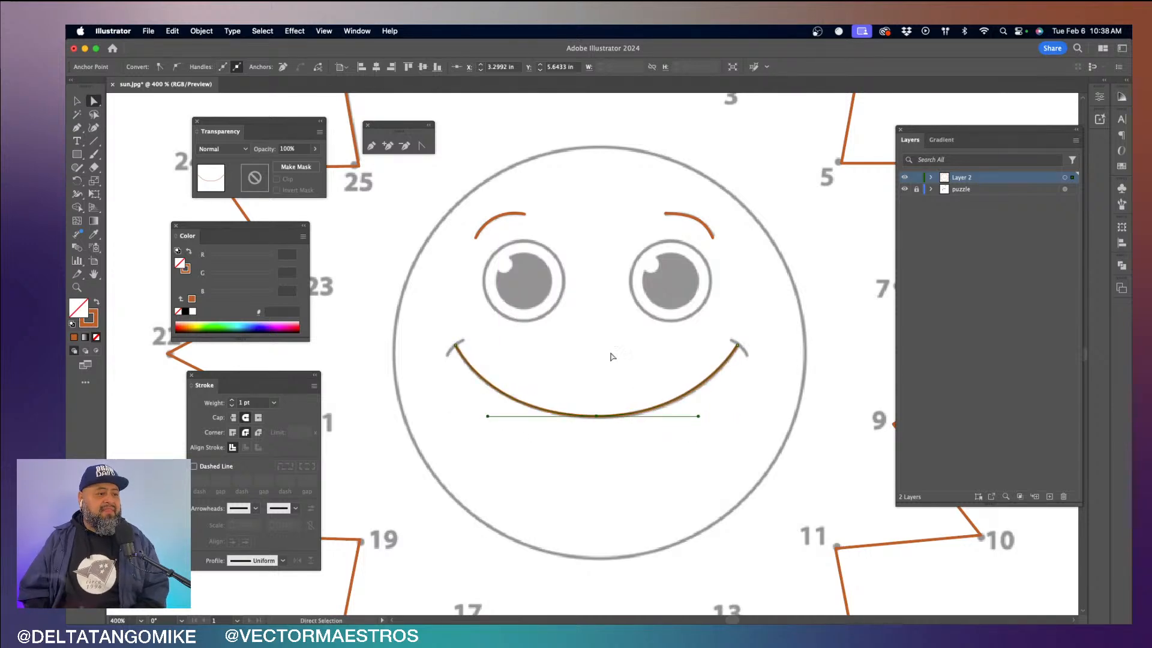
click(576, 350)
- Trace the short curved creases at both smile corners with the Pen tool and check the linework with the puzzle layer temporarily hidden
click(371, 146)
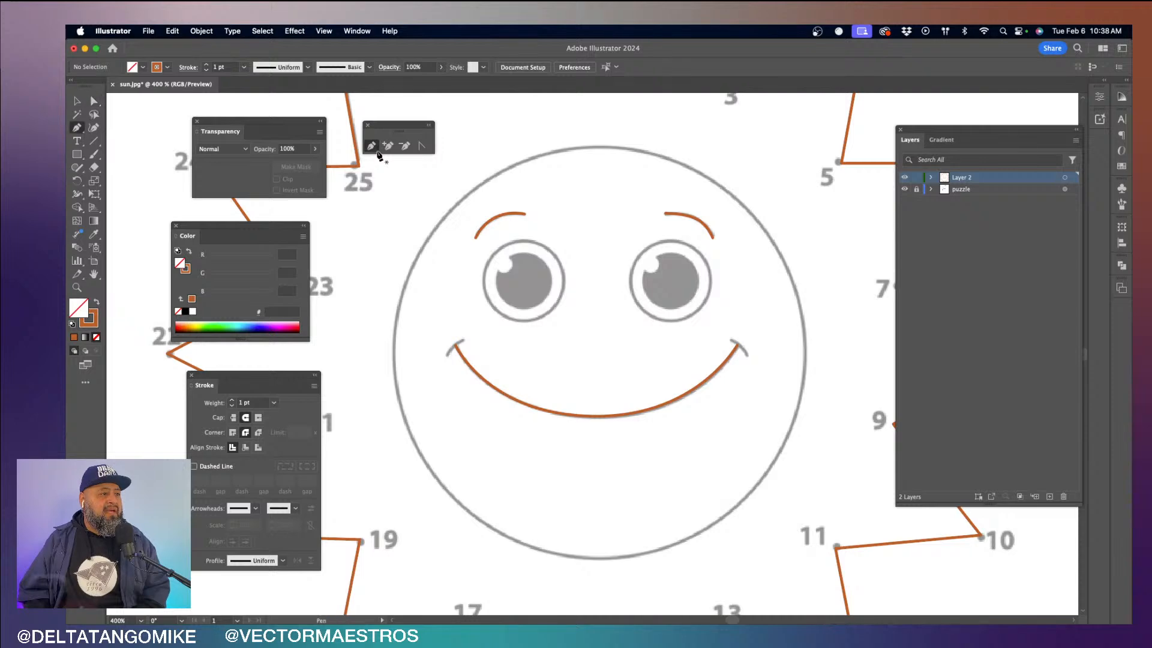
drag(451, 355, 475, 334)
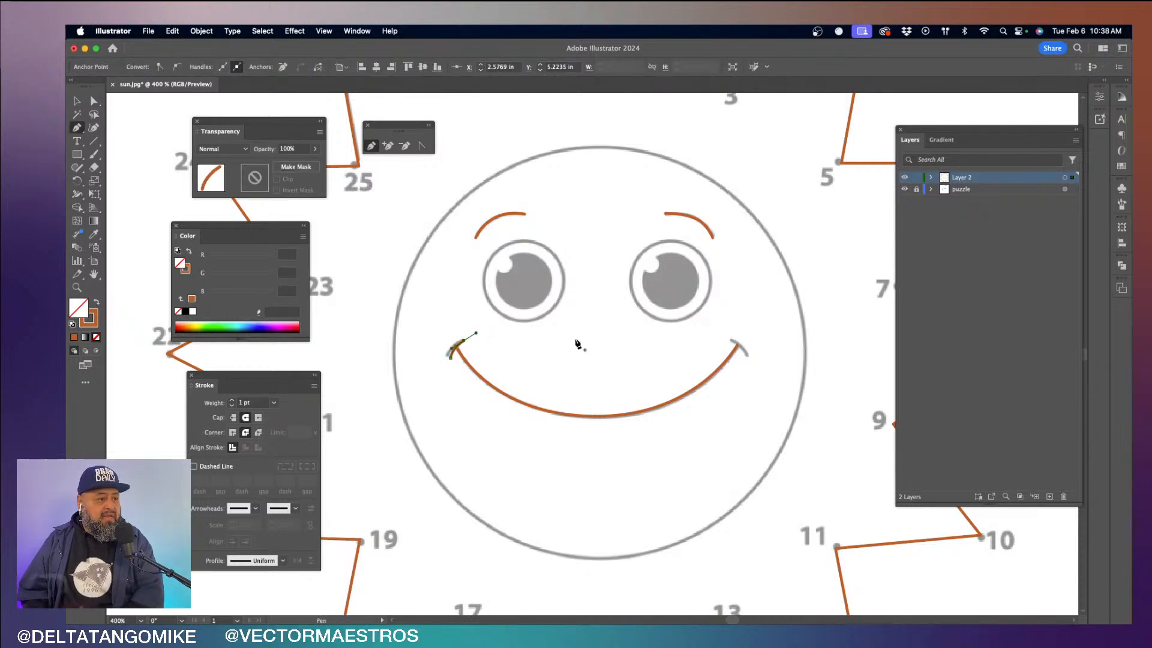
drag(731, 343, 750, 367)
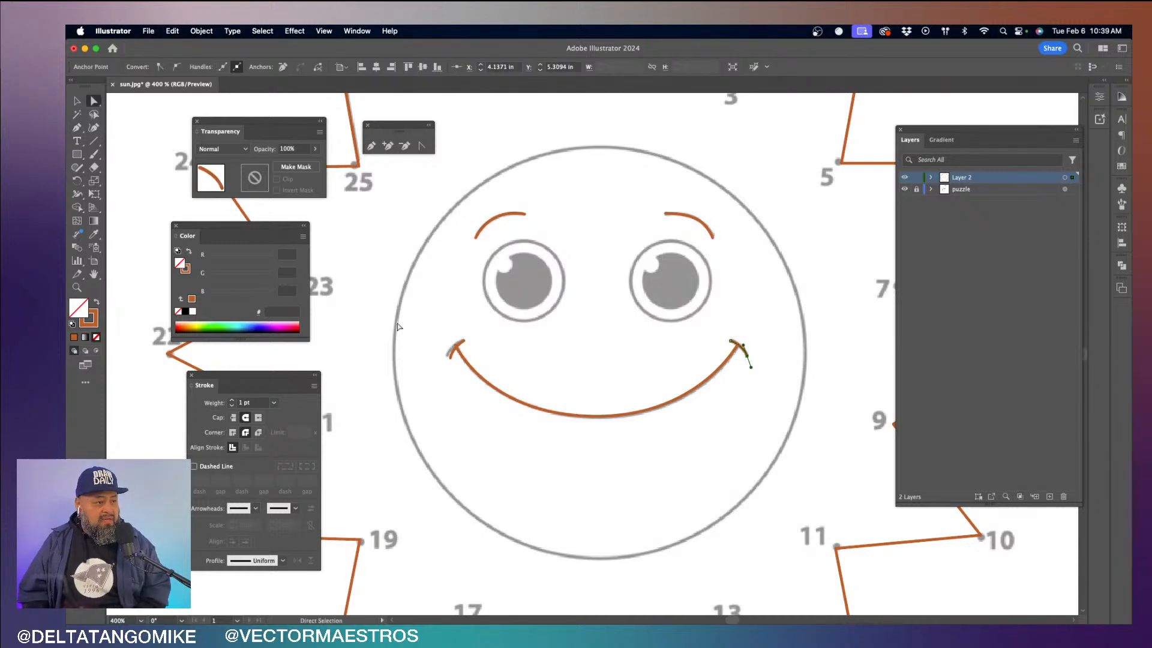
super+click(450, 358)
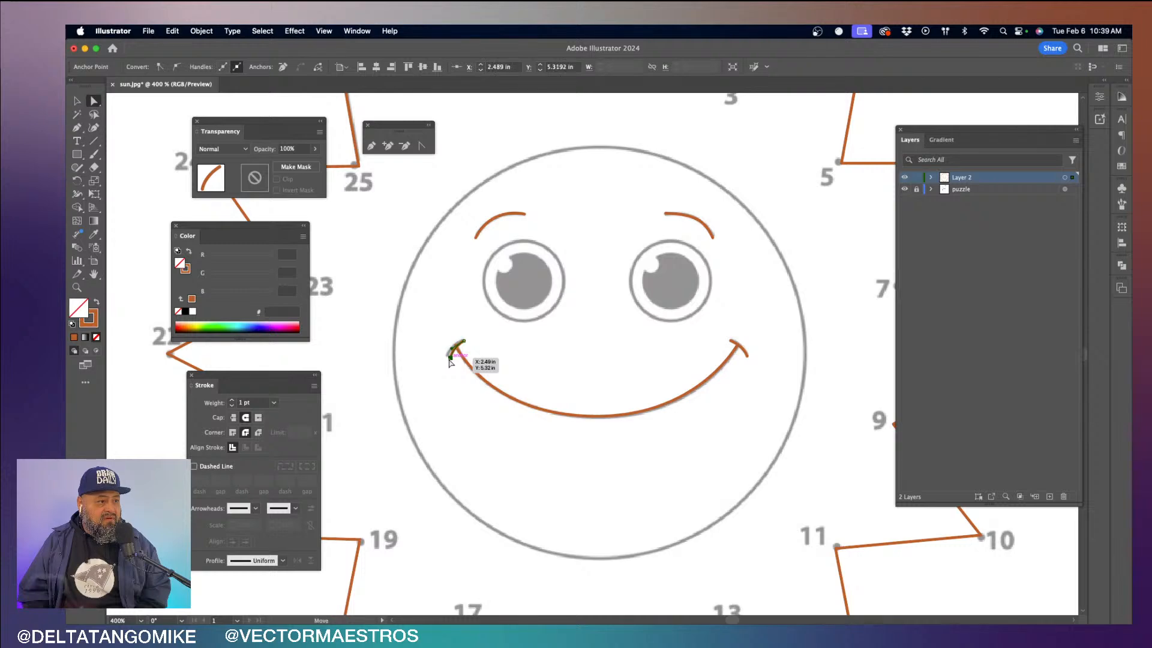
click(534, 359)
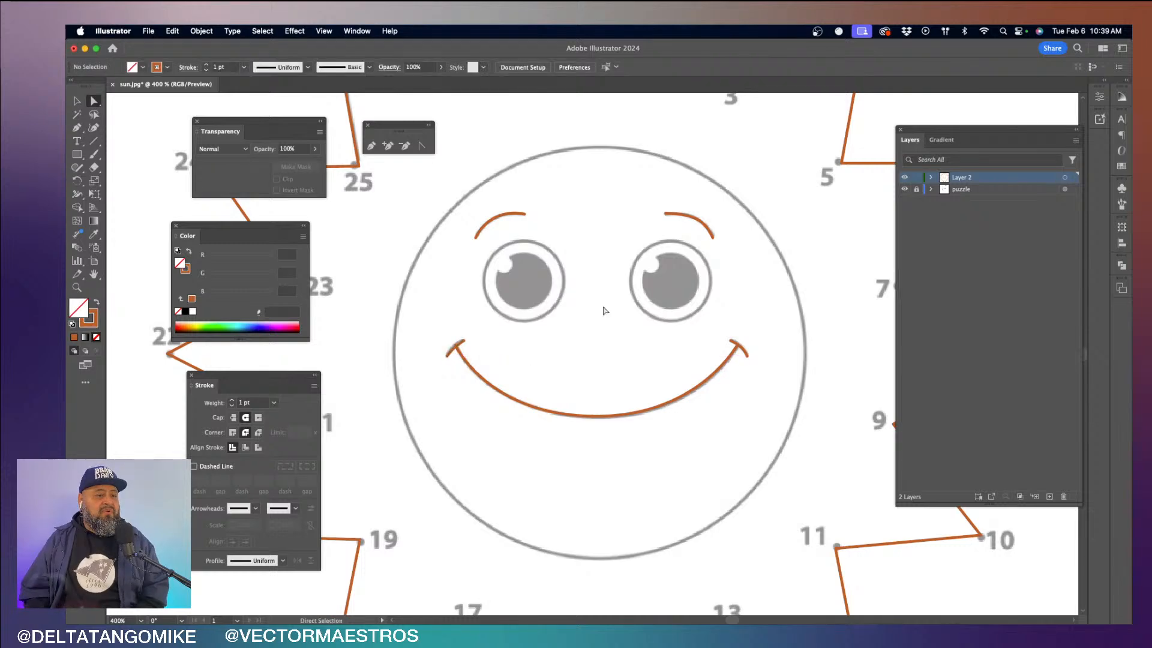
click(904, 189)
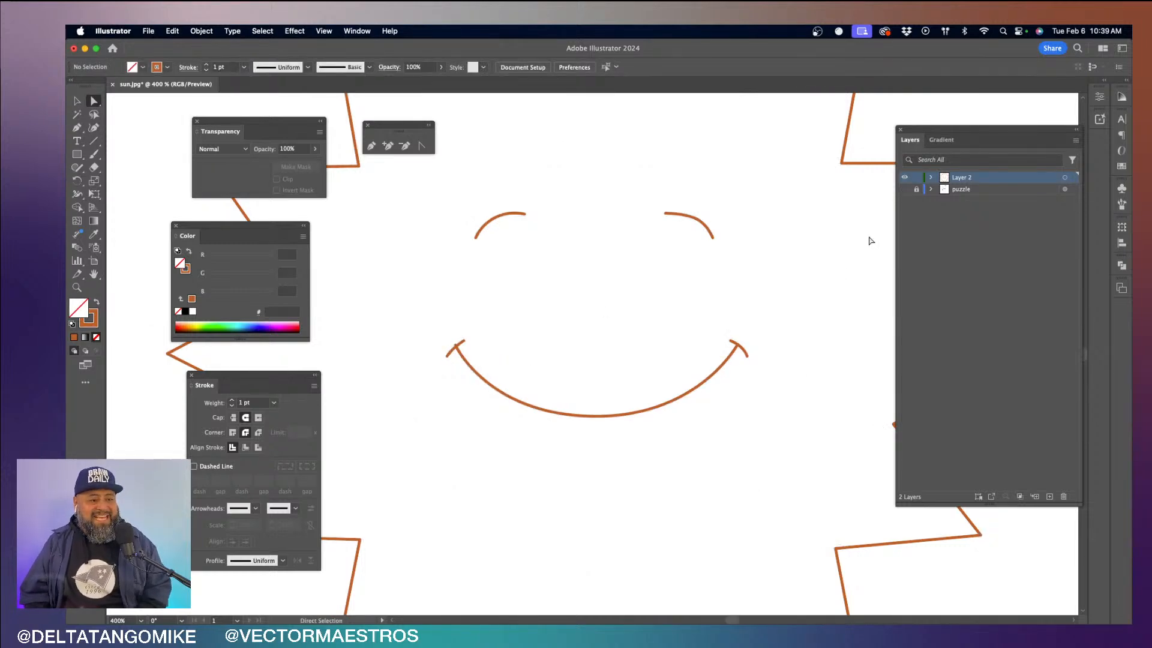
click(904, 189)
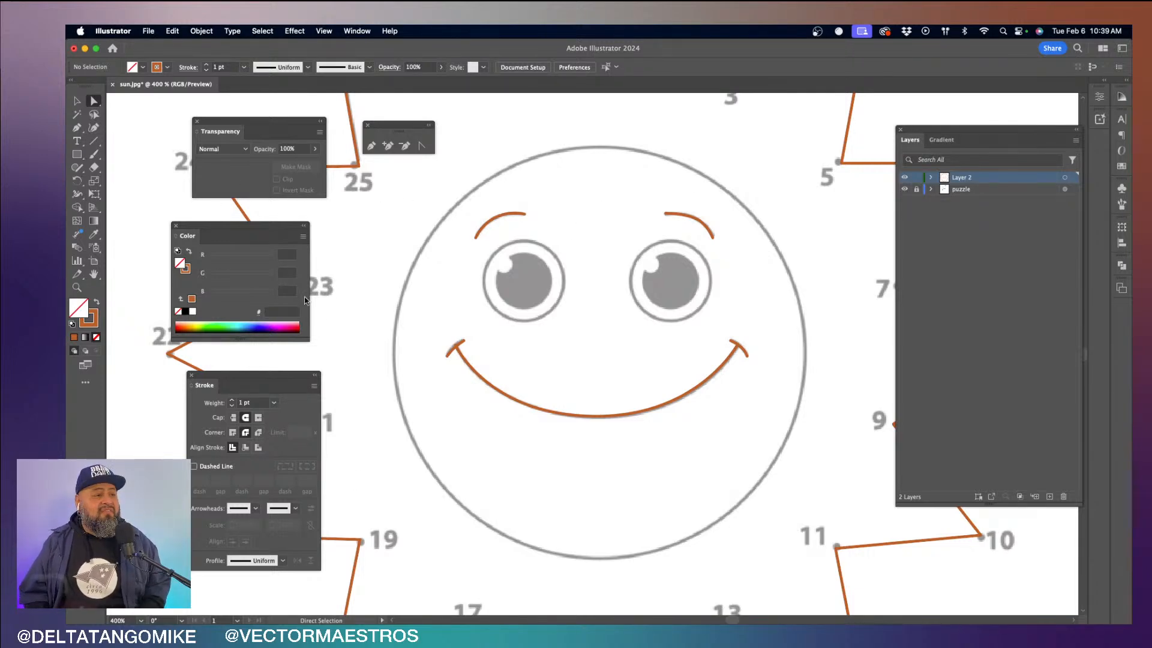
- Try tracing the round face outline with the Pen tool using four curved anchors, and delete the path
click(371, 146)
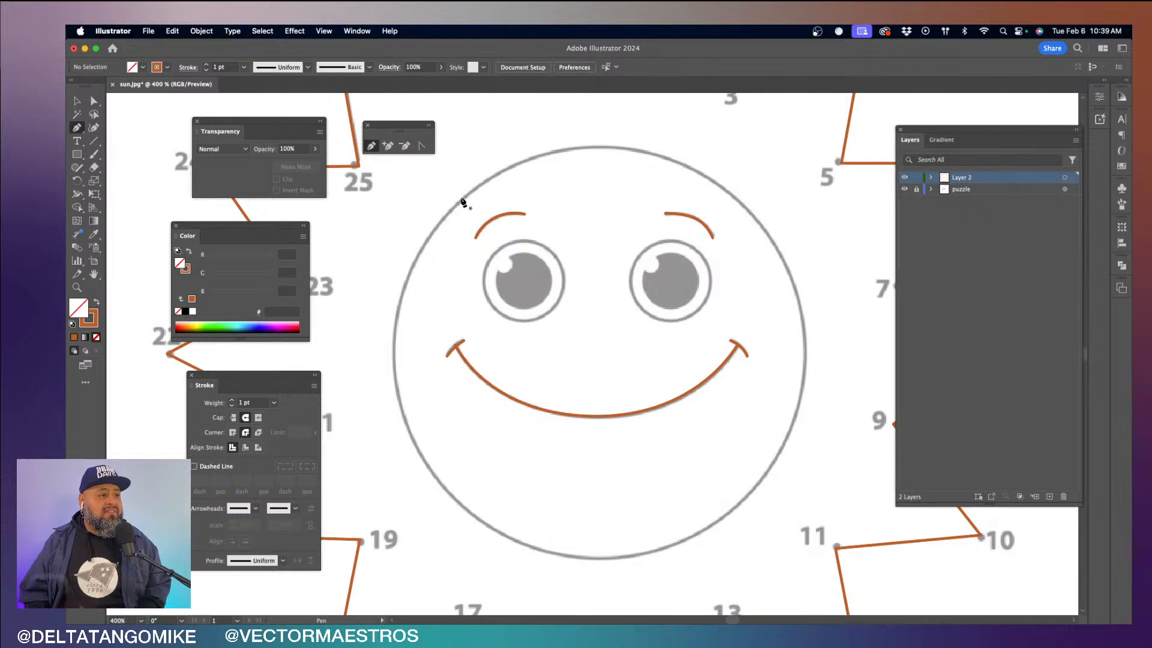
drag(461, 197, 529, 137)
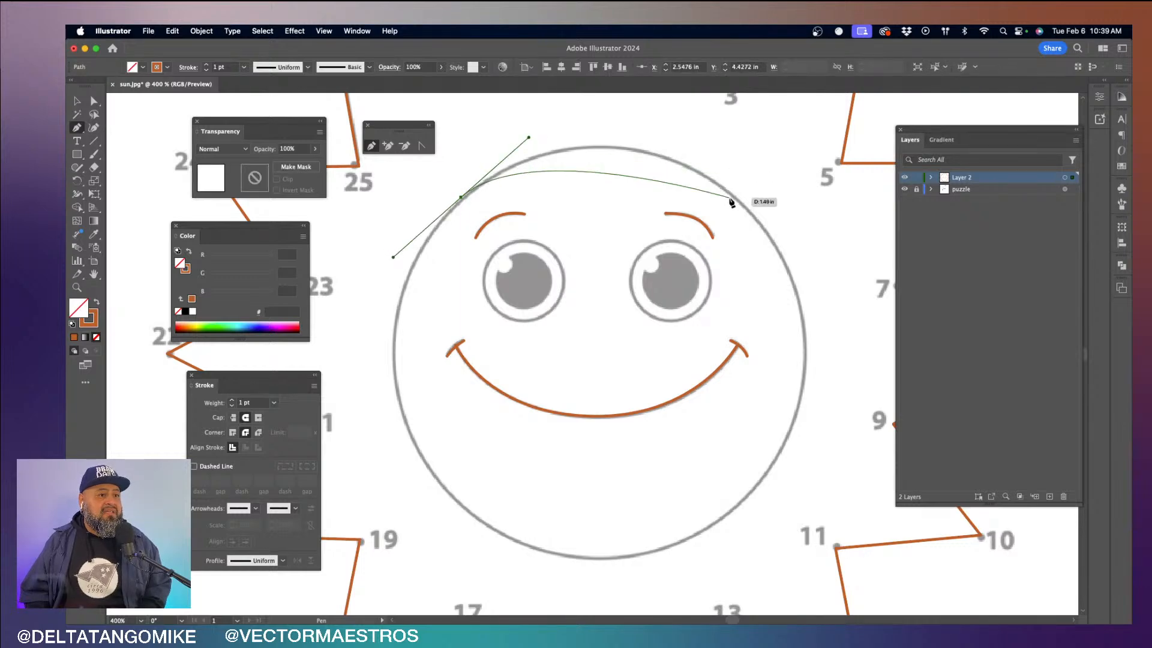
drag(741, 206, 817, 285)
drag(756, 484, 686, 560)
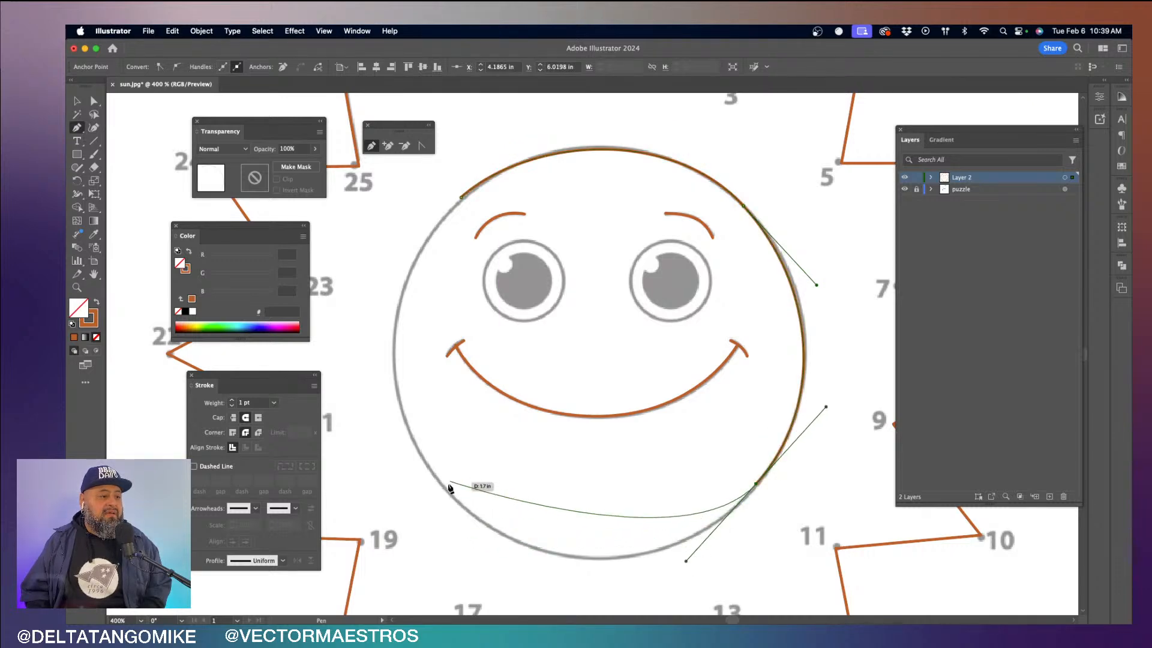
drag(447, 492, 346, 382)
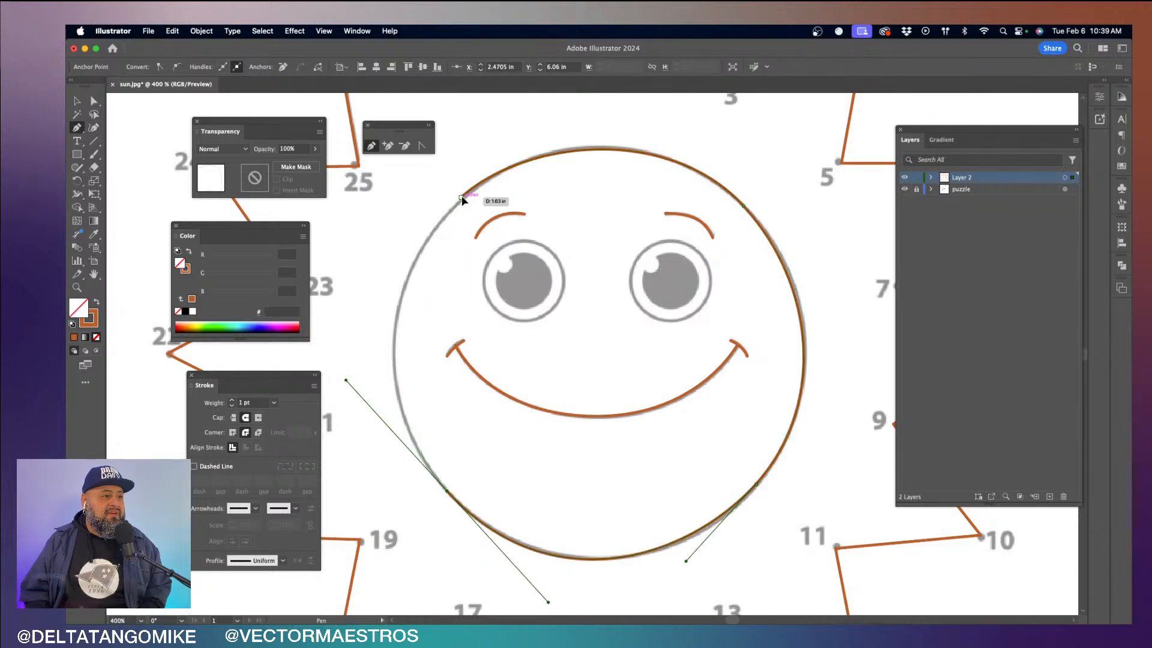
drag(463, 196, 514, 167)
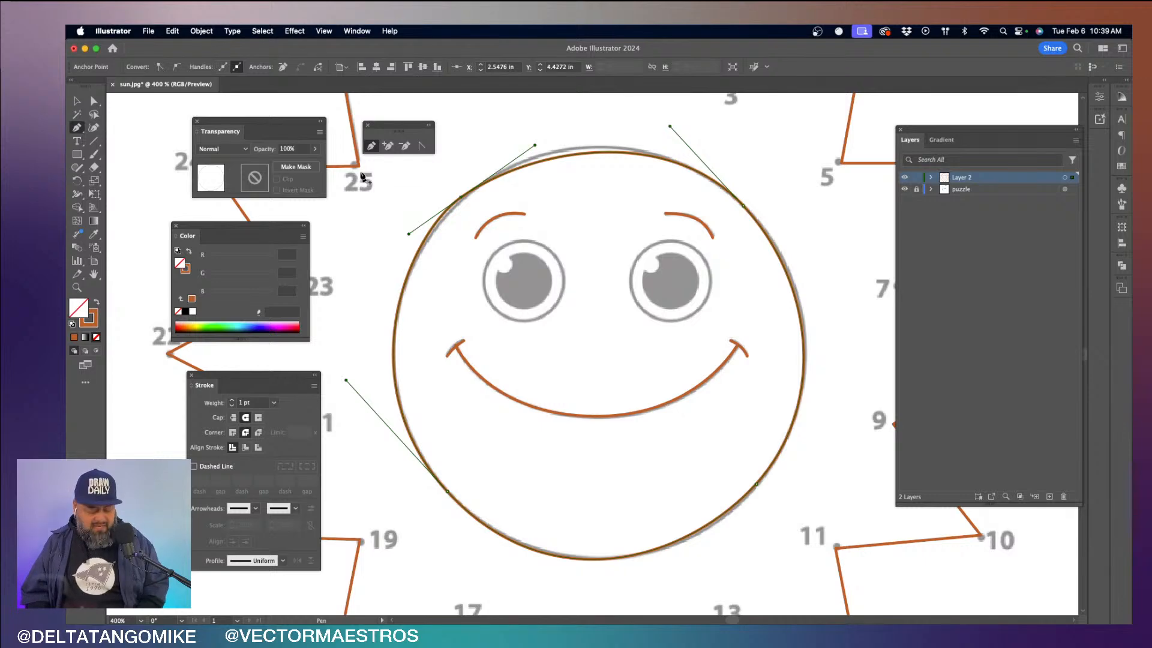
key(a)
drag(535, 145, 540, 132)
click(419, 202)
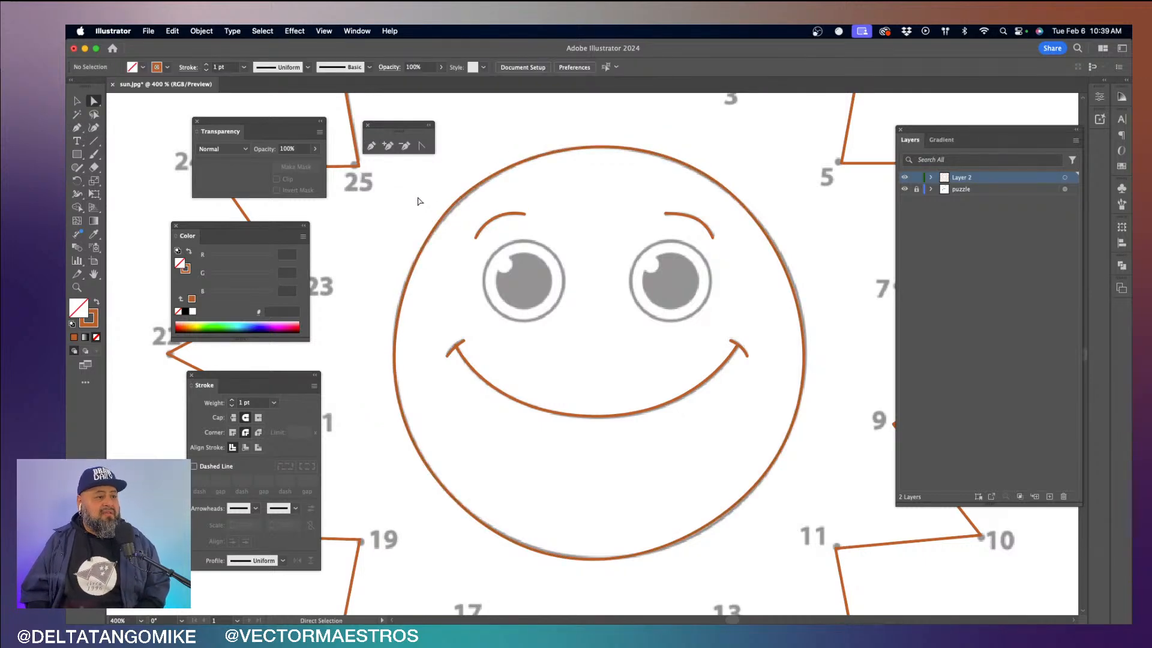
drag(418, 201, 458, 249)
key(Delete)
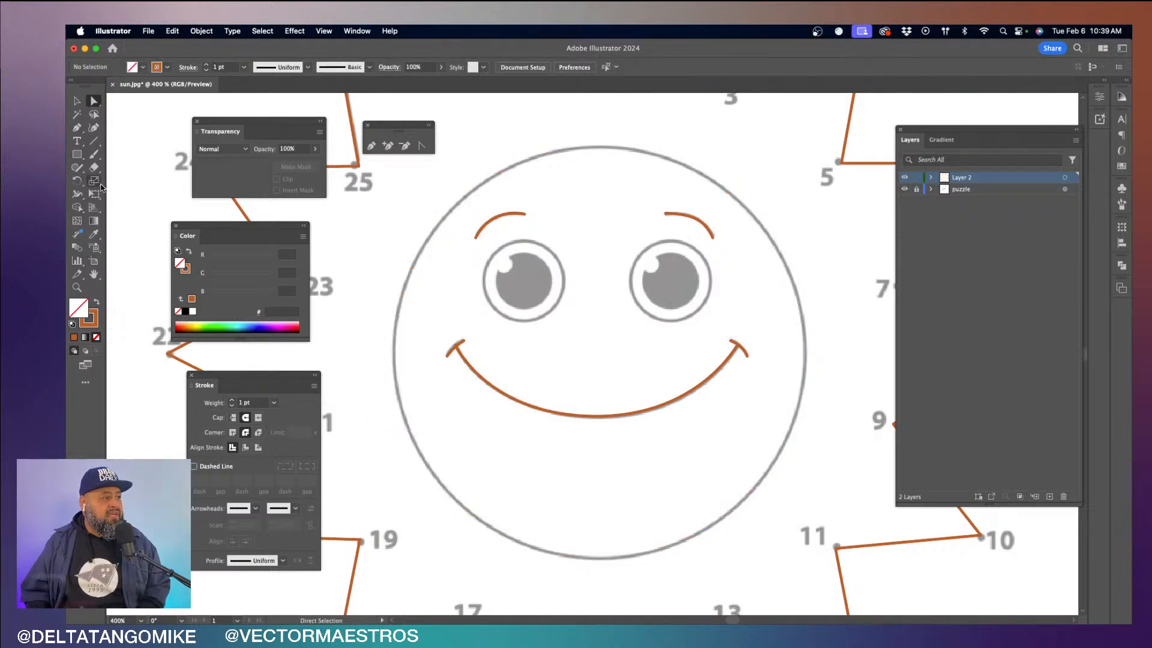
- Detach the shape tools as a floating toolbar and place it beside the floating Pen tools
click(78, 156)
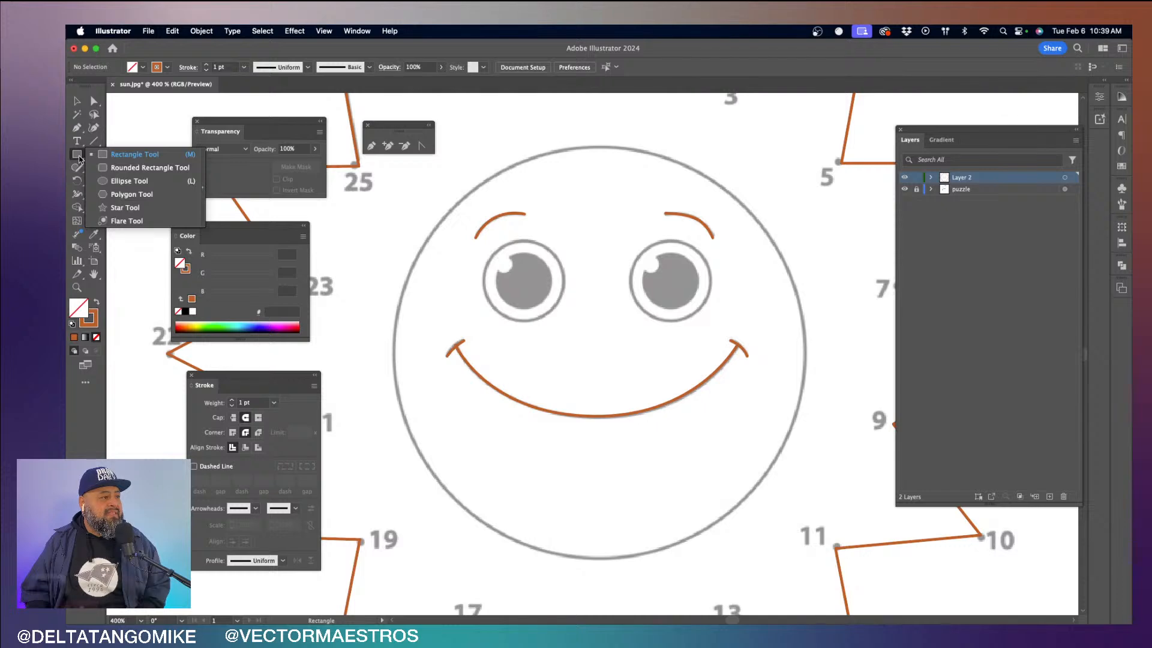
click(202, 202)
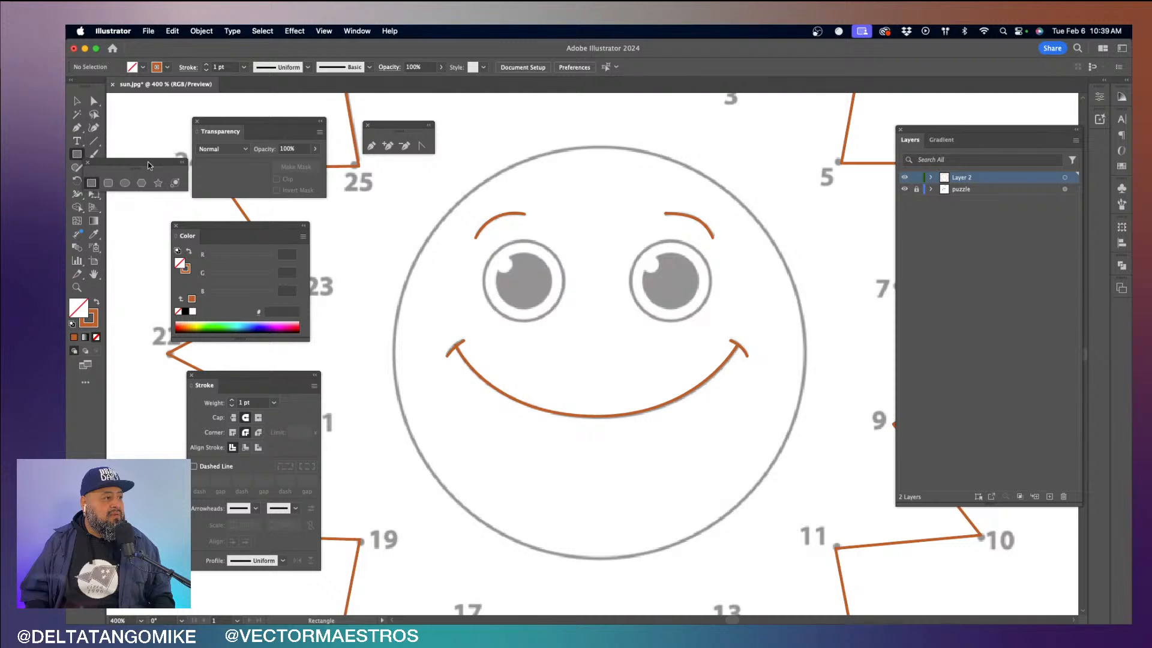
drag(148, 161, 527, 112)
- Draw a circle with the Ellipse tool and fit it to the printed face outline, about 2.28 in across
click(504, 134)
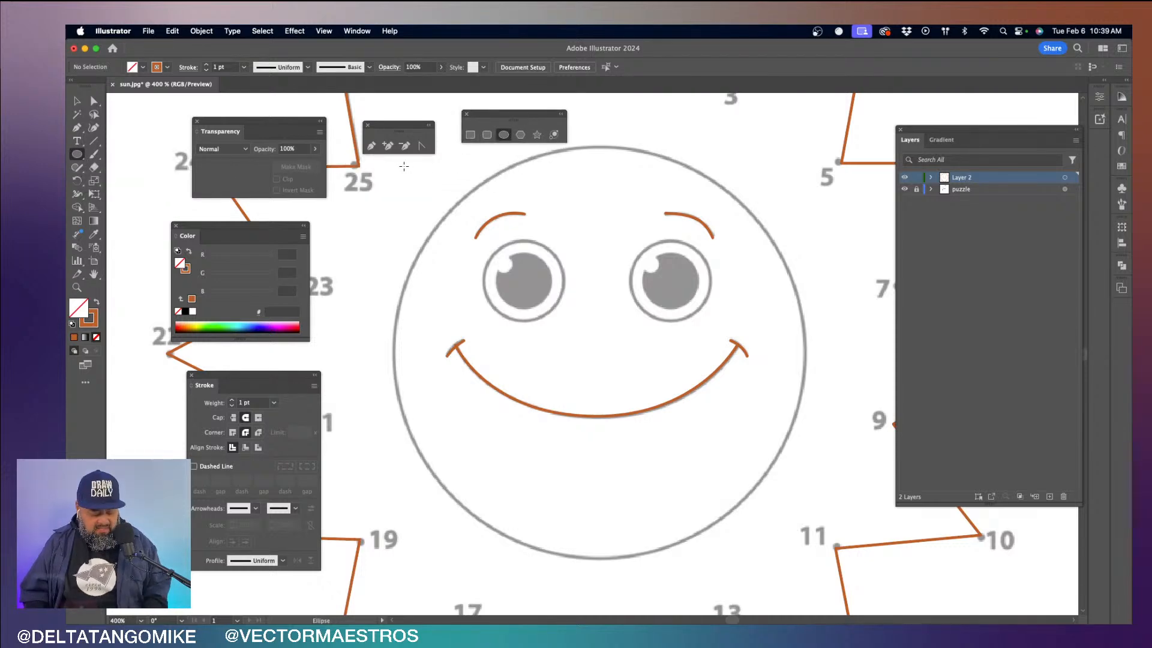
drag(403, 166, 808, 538)
click(532, 131)
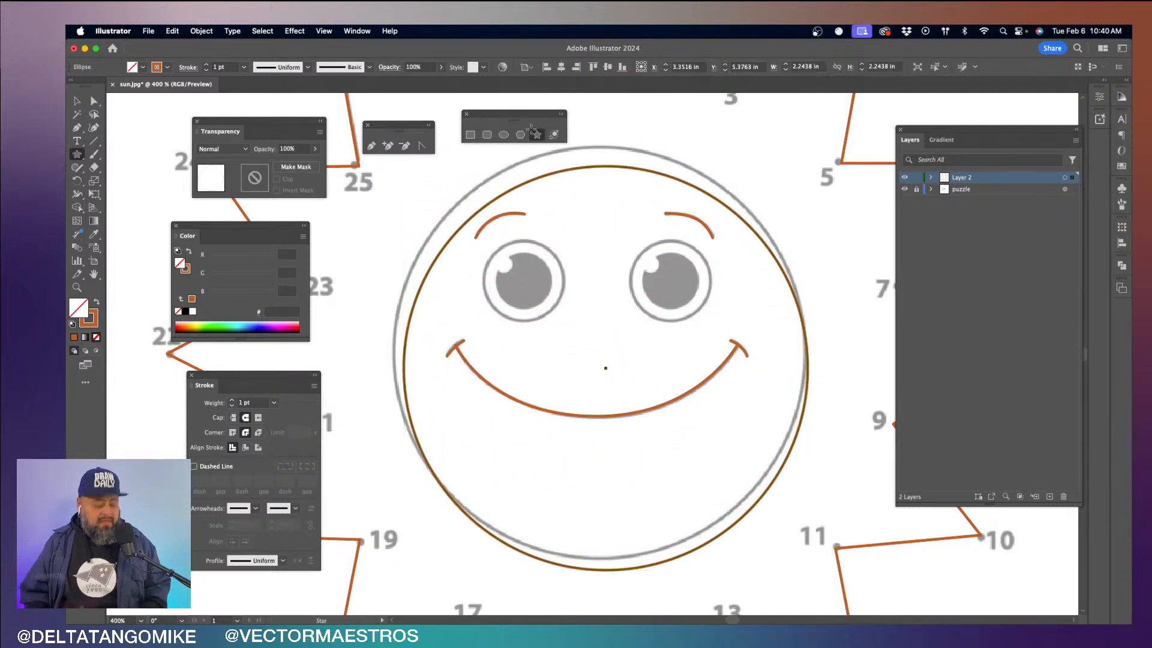
key(v)
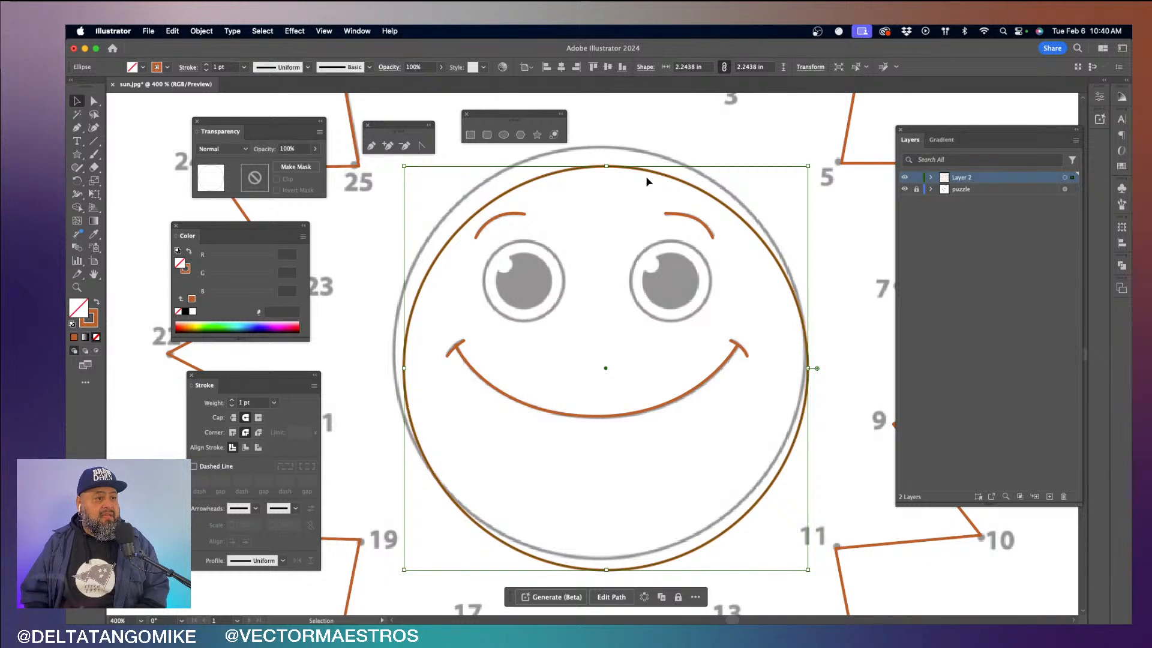
drag(654, 174, 647, 154)
drag(801, 549, 808, 557)
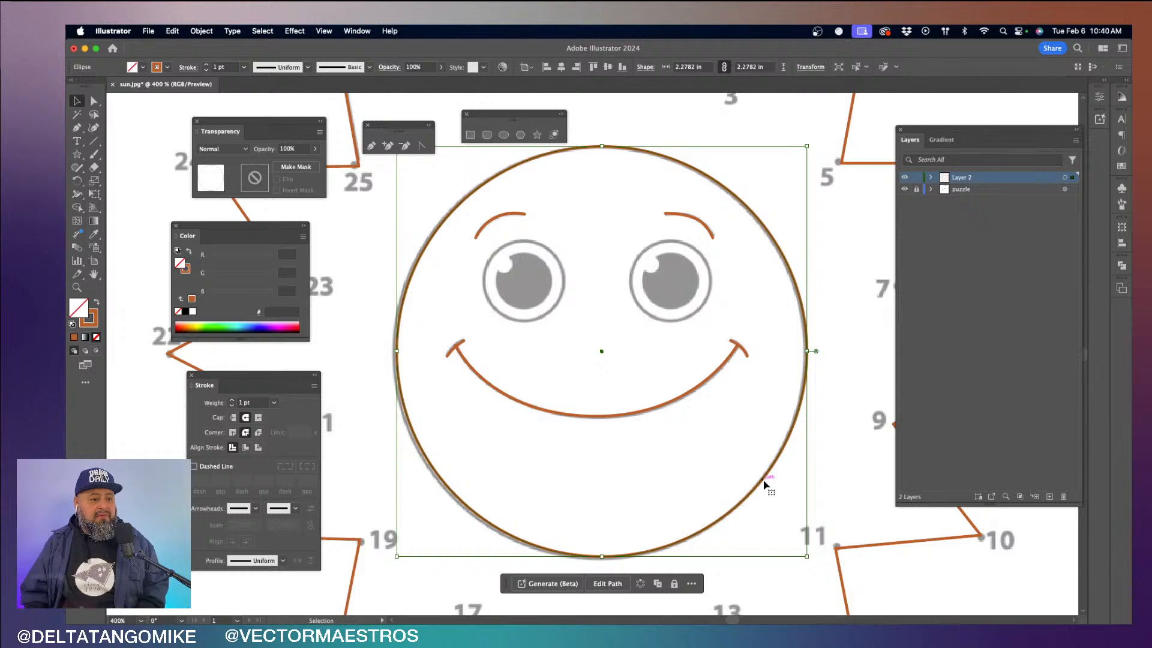
drag(762, 480, 759, 481)
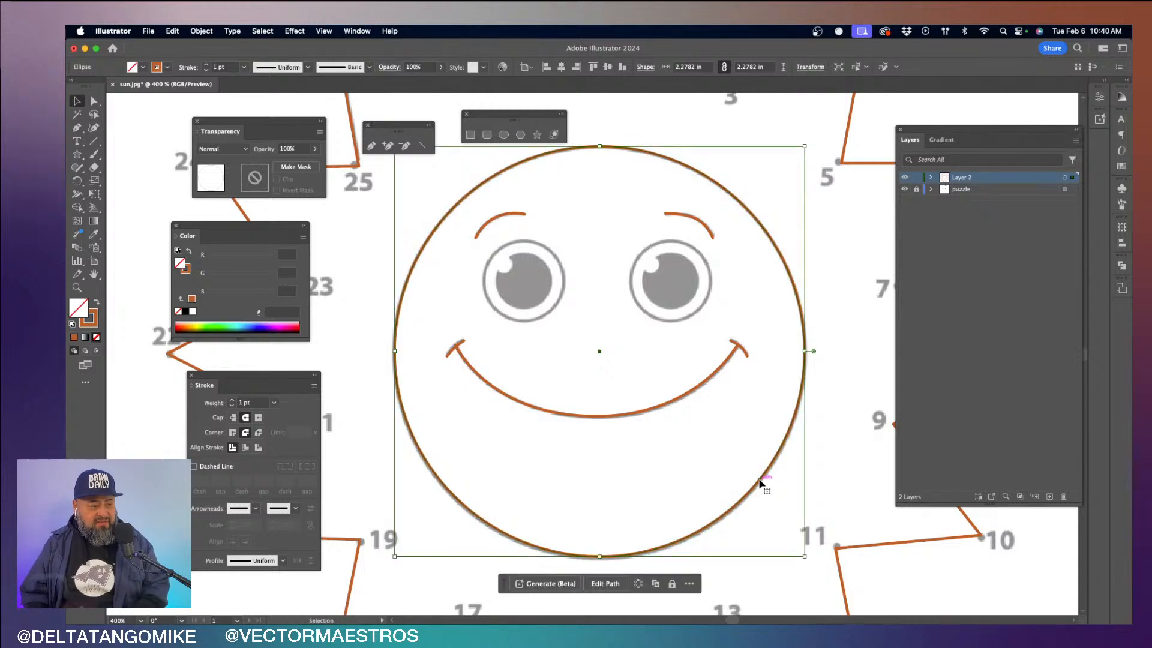
click(804, 448)
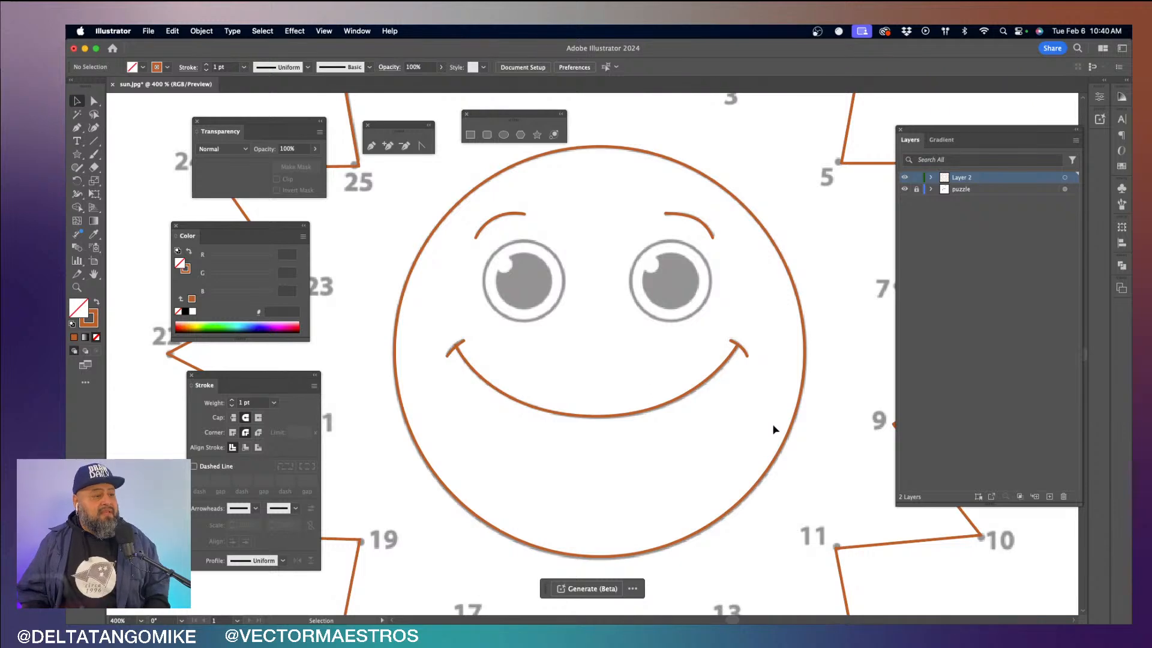
- Draw a circle about 0.45 in wide on the left eye's outline and one about 0.31 in wide on the right eye's pupil
click(504, 135)
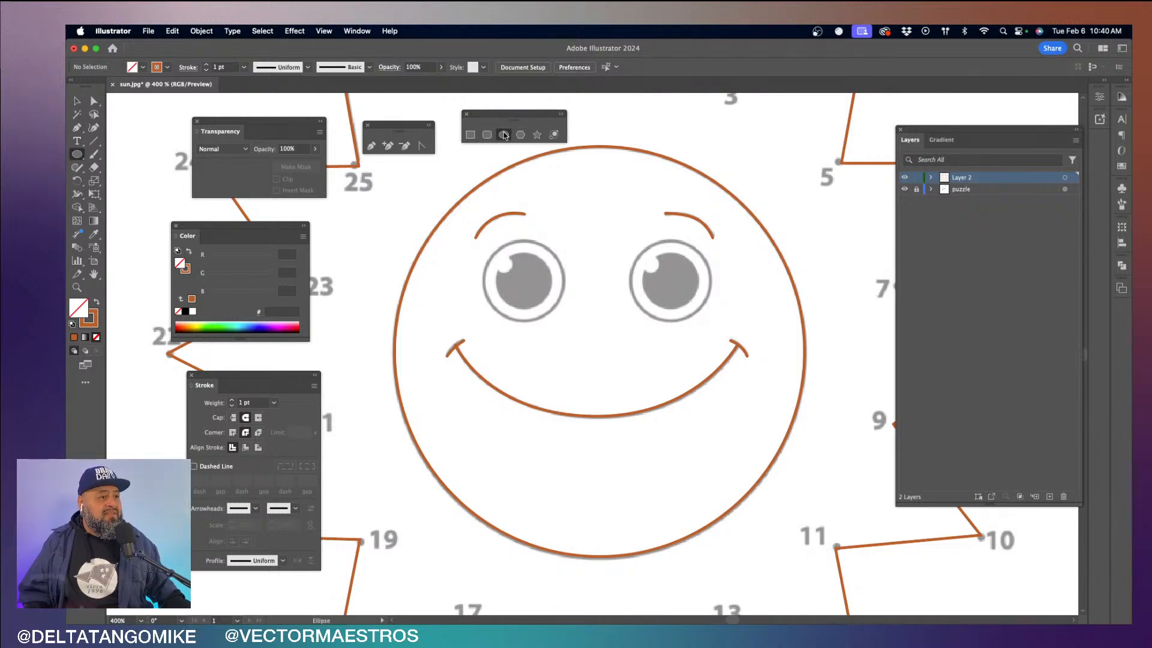
drag(483, 243, 563, 322)
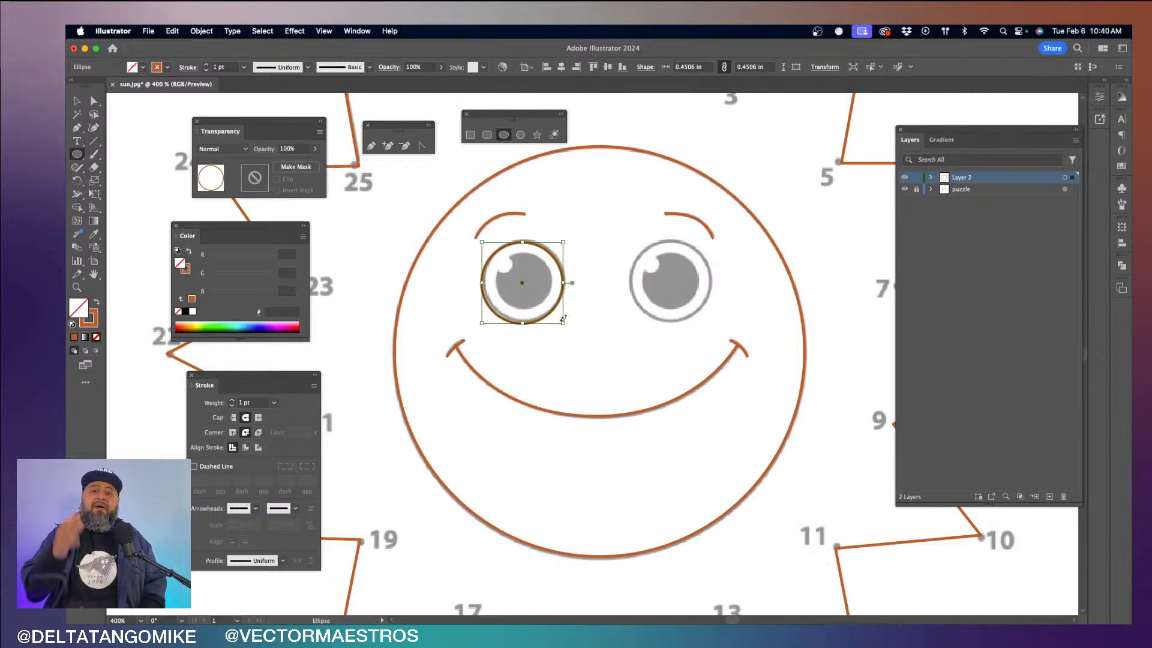
key(Up)
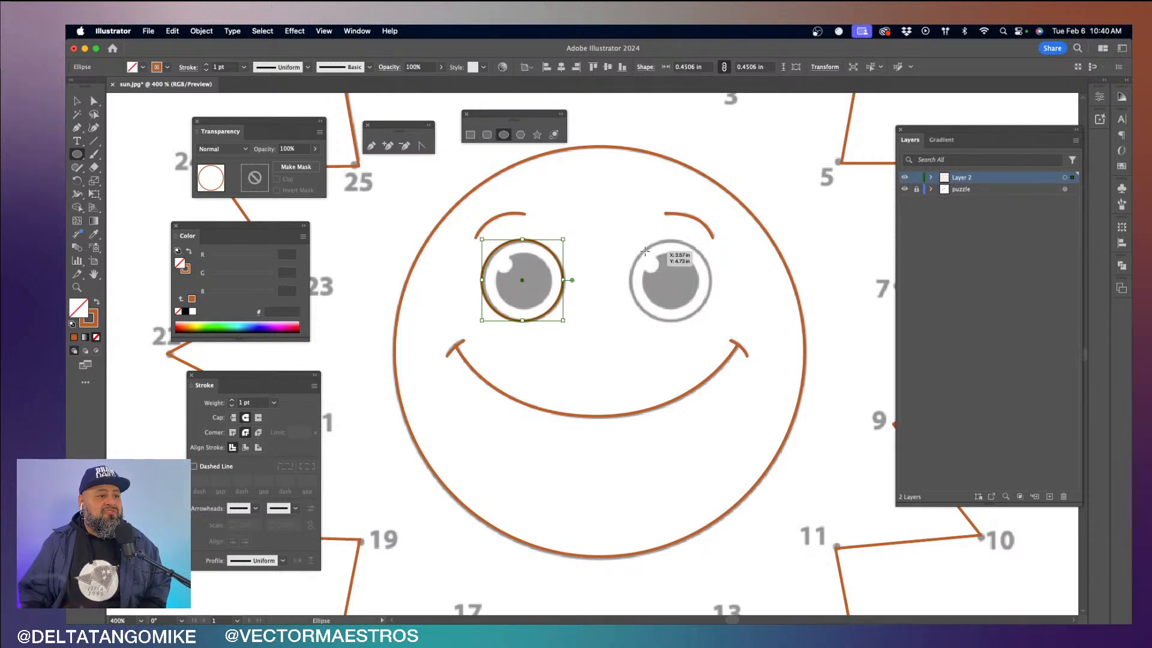
drag(645, 251, 699, 303)
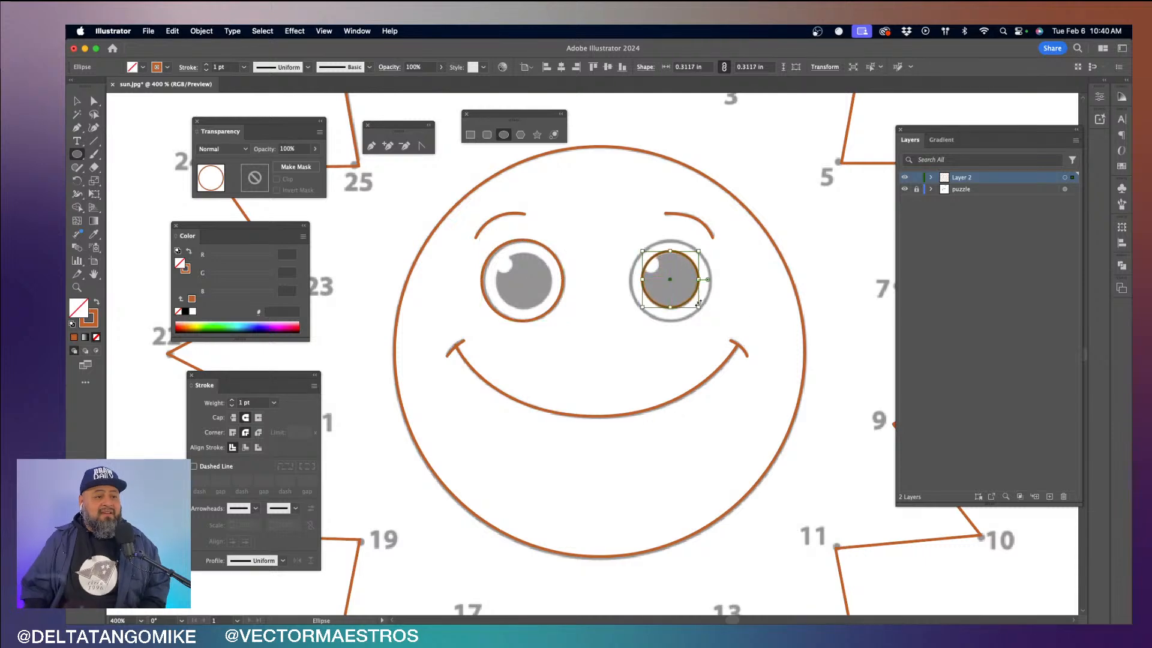
key(Down)
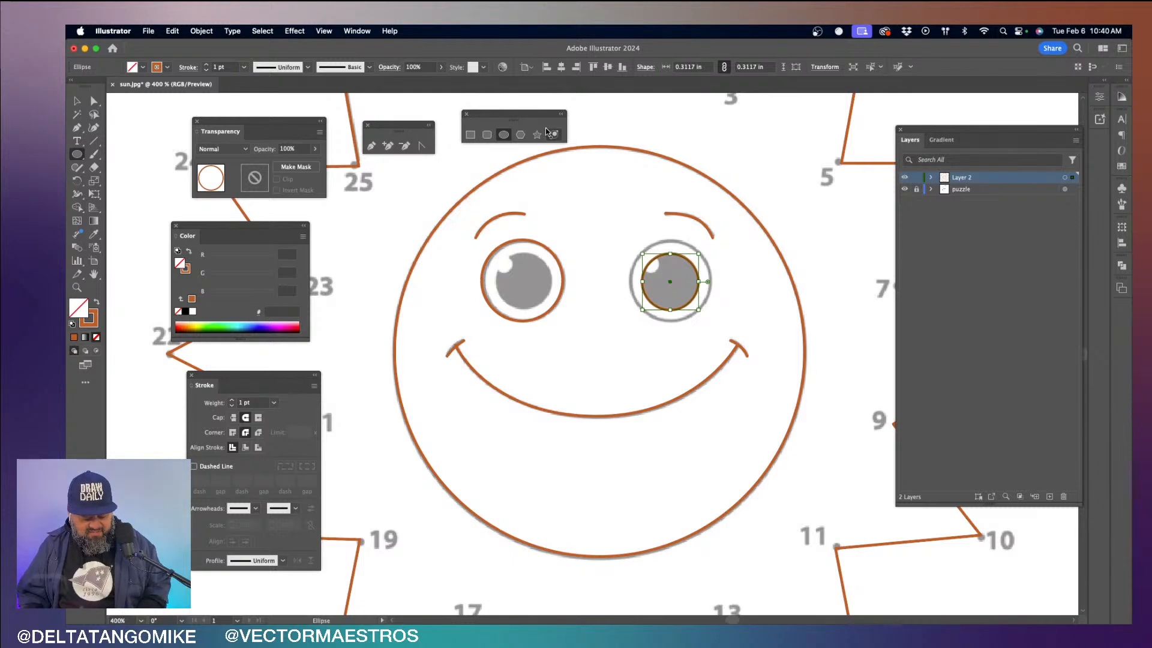
- Move the pupil circle into the left eye and center it horizontally and vertically with the outer eye circle
key(v)
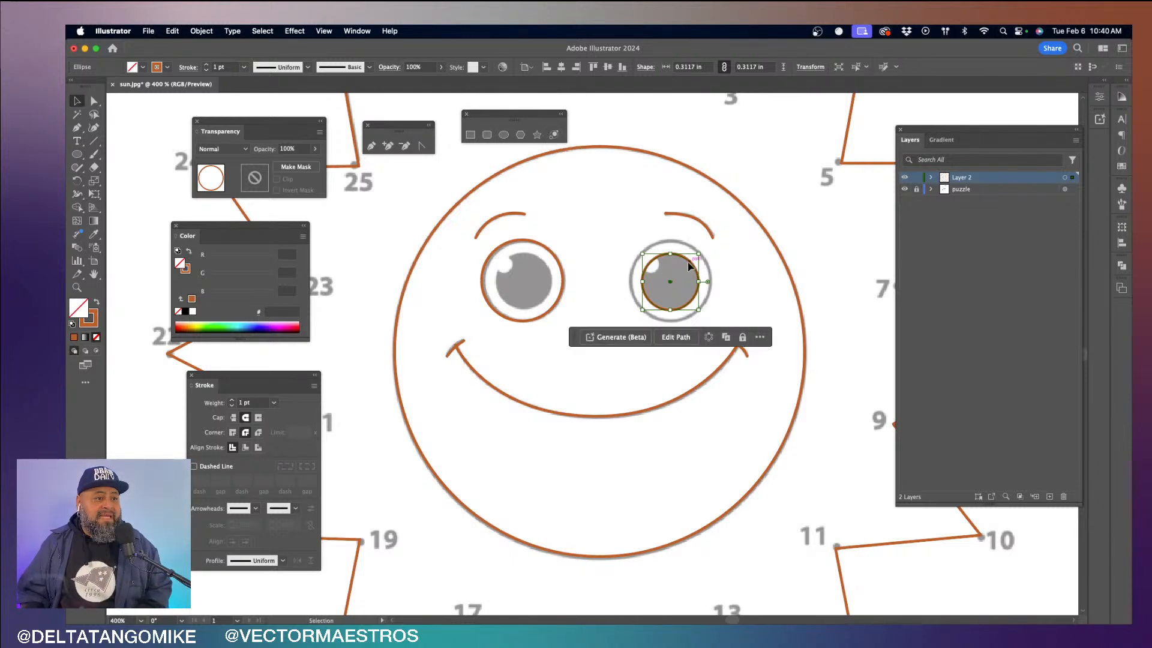
drag(688, 262, 536, 281)
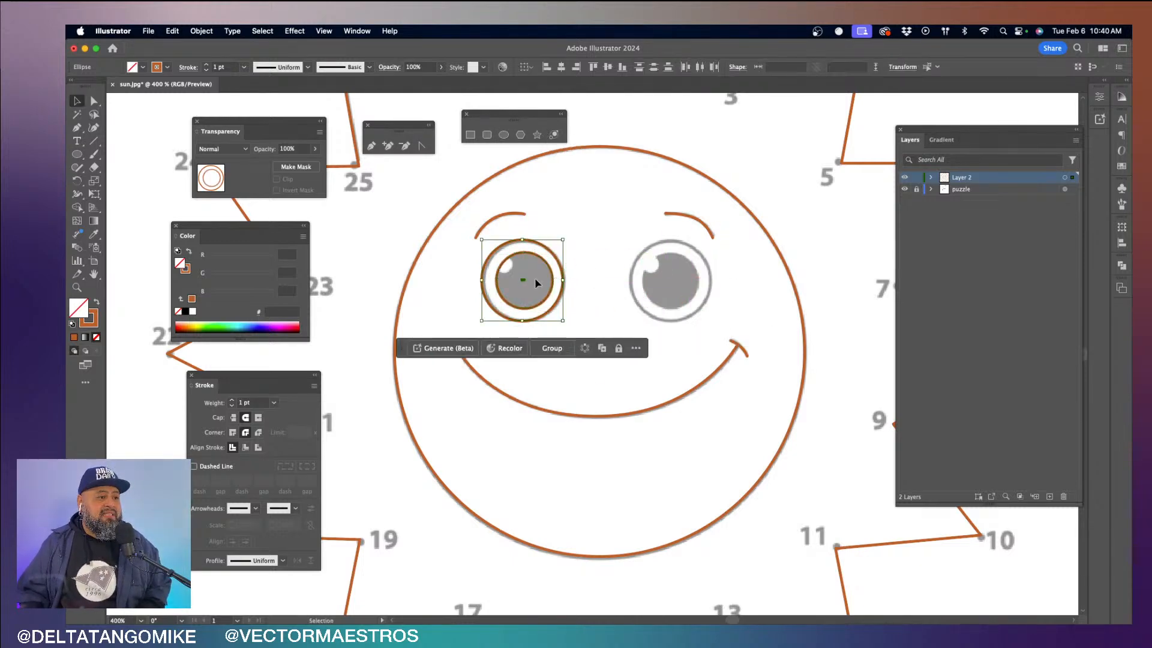
click(560, 67)
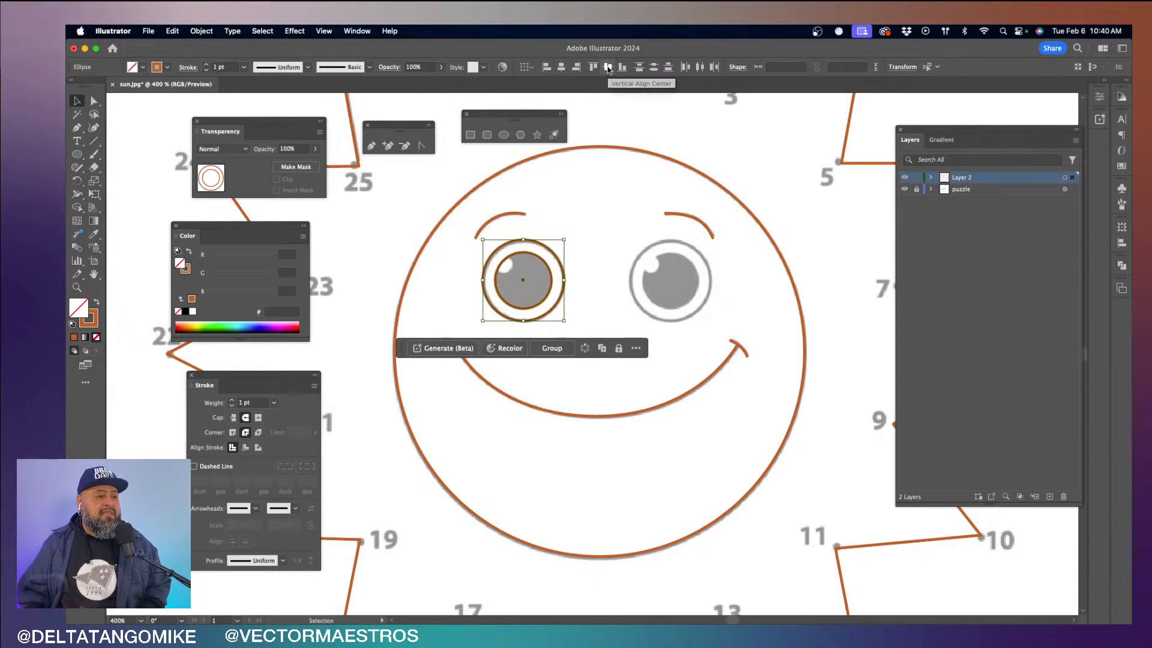
click(588, 231)
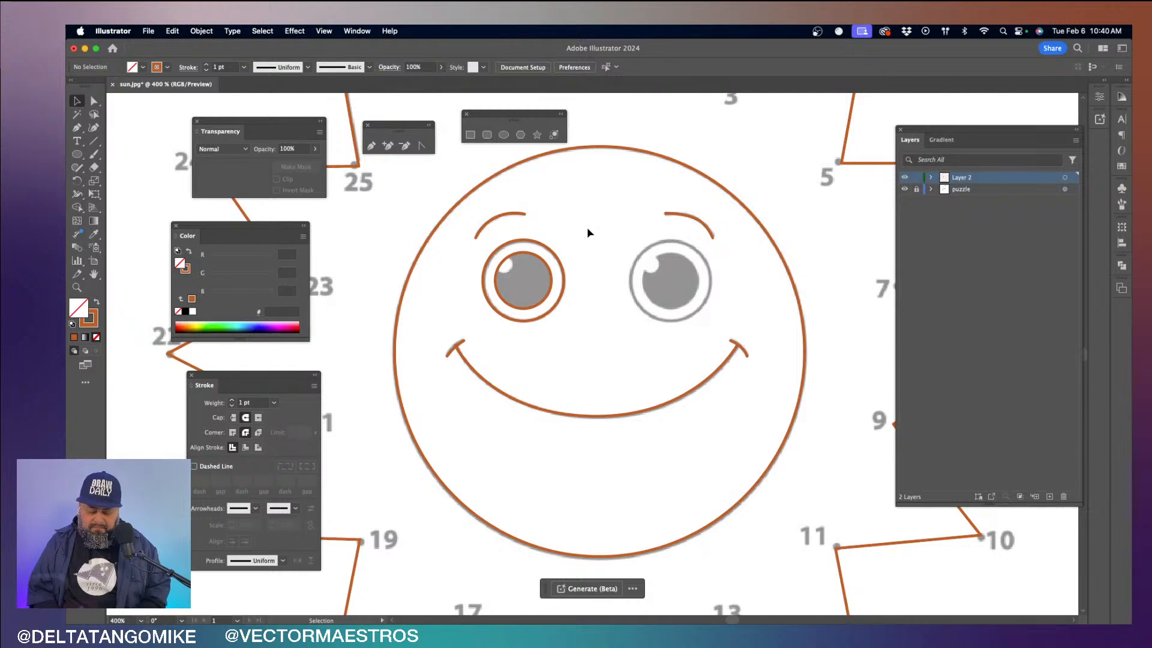
- Draw a circle about 0.10 in wide with the Ellipse tool and fit it over the left pupil's white highlight
key(super+equal)
key(super+equal)
key(super+equal)
key(space)
drag(587, 228, 662, 266)
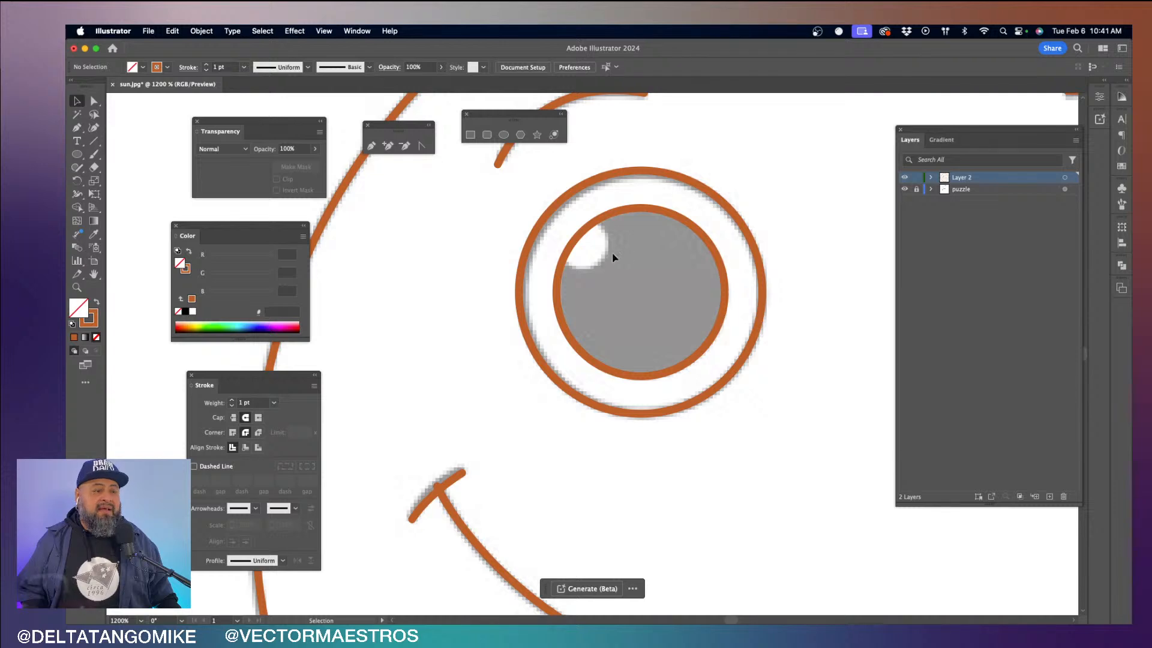
click(504, 135)
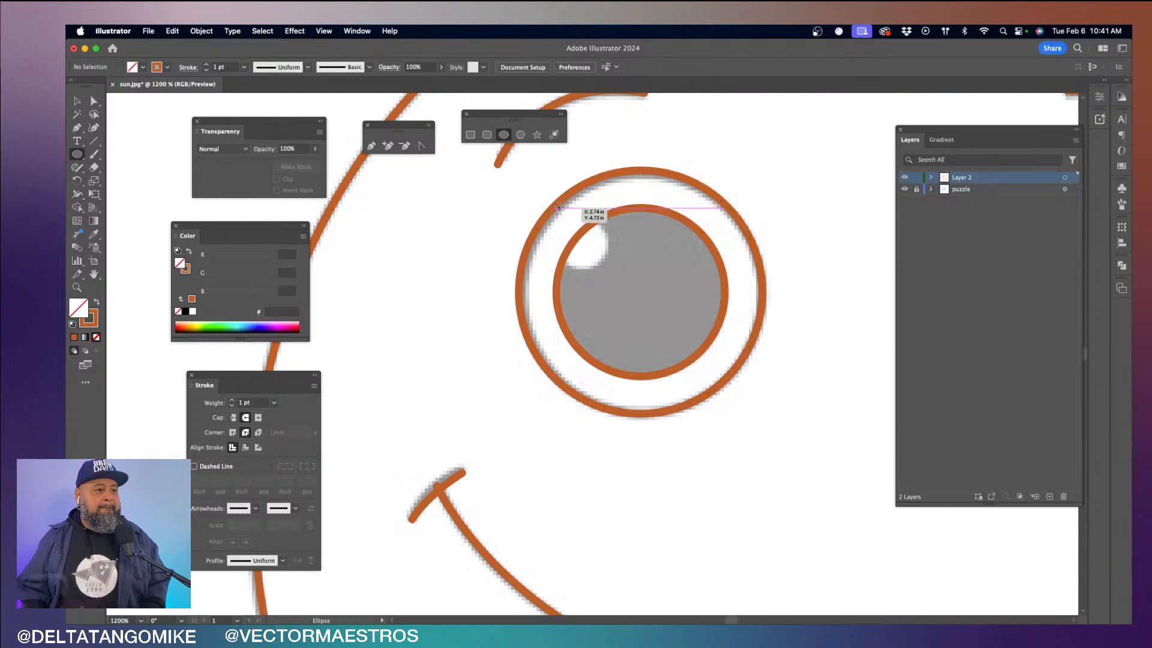
drag(559, 206, 617, 268)
key(v)
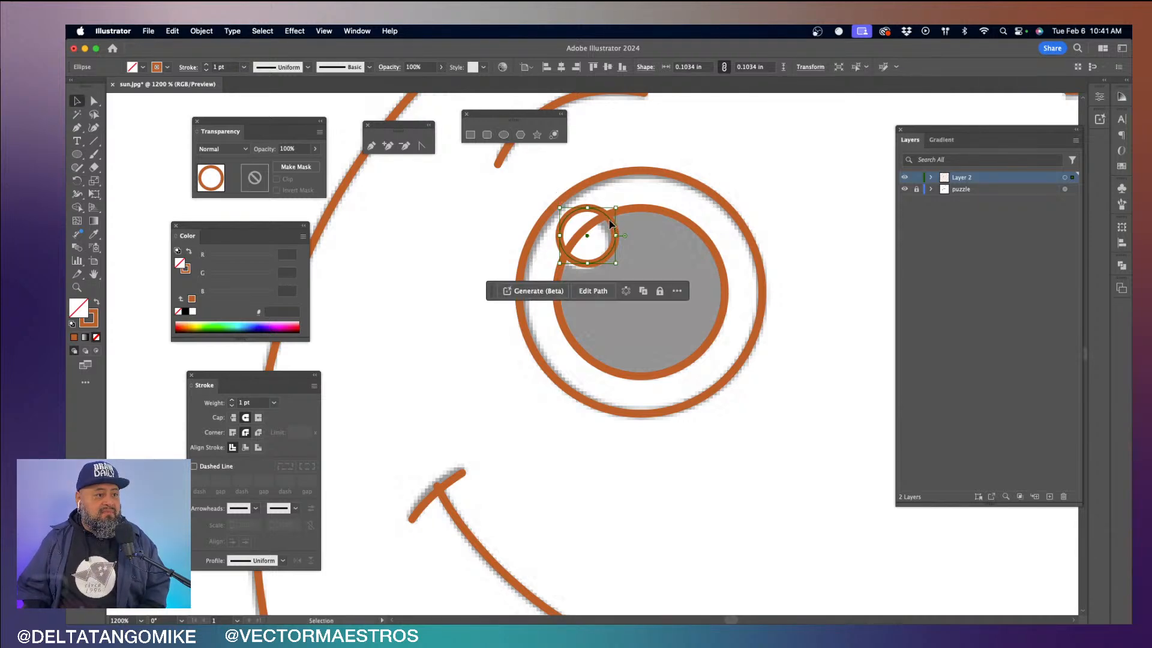
drag(612, 224, 604, 231)
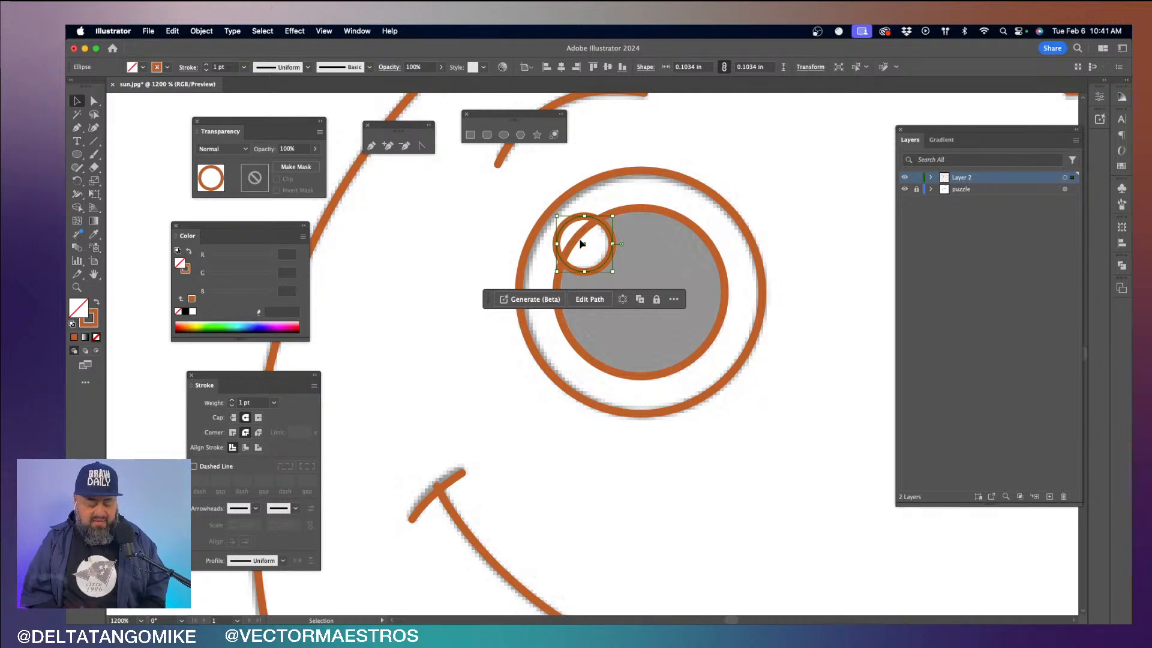
- Select the highlight and pupil circles, float the Pathfinder panel over the canvas, and narrow the Layers panel to make room
key(super+equal)
key(super+equal)
scroll(580, 243, down, 3)
scroll(579, 243, right, 2)
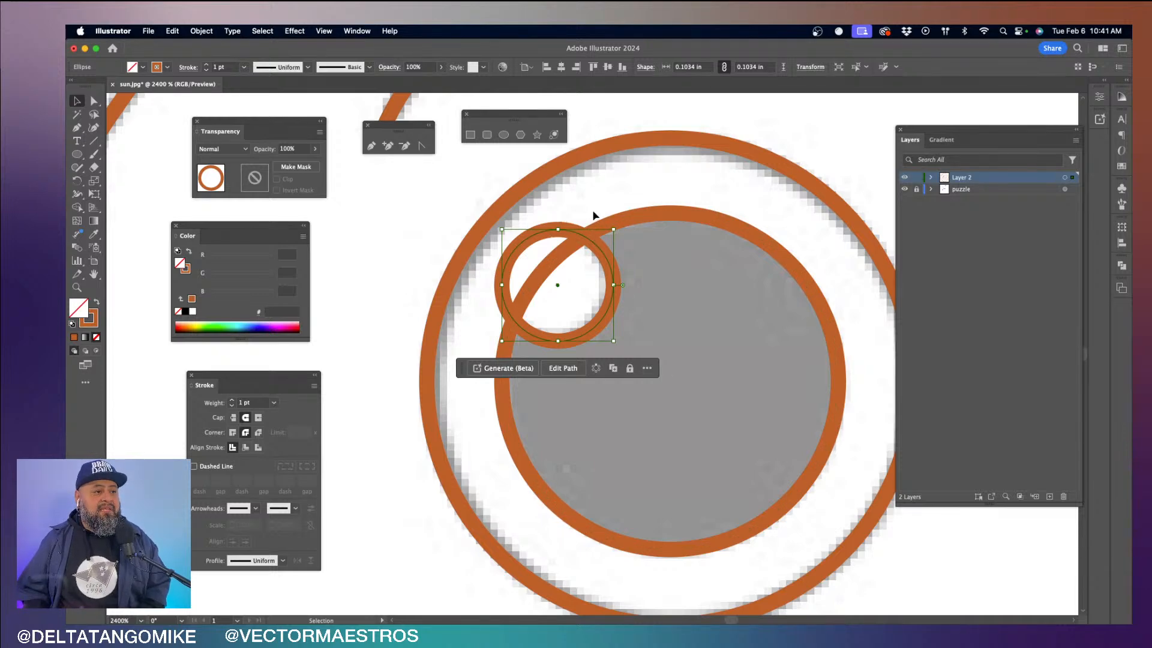
drag(592, 211, 590, 235)
drag(562, 293, 560, 288)
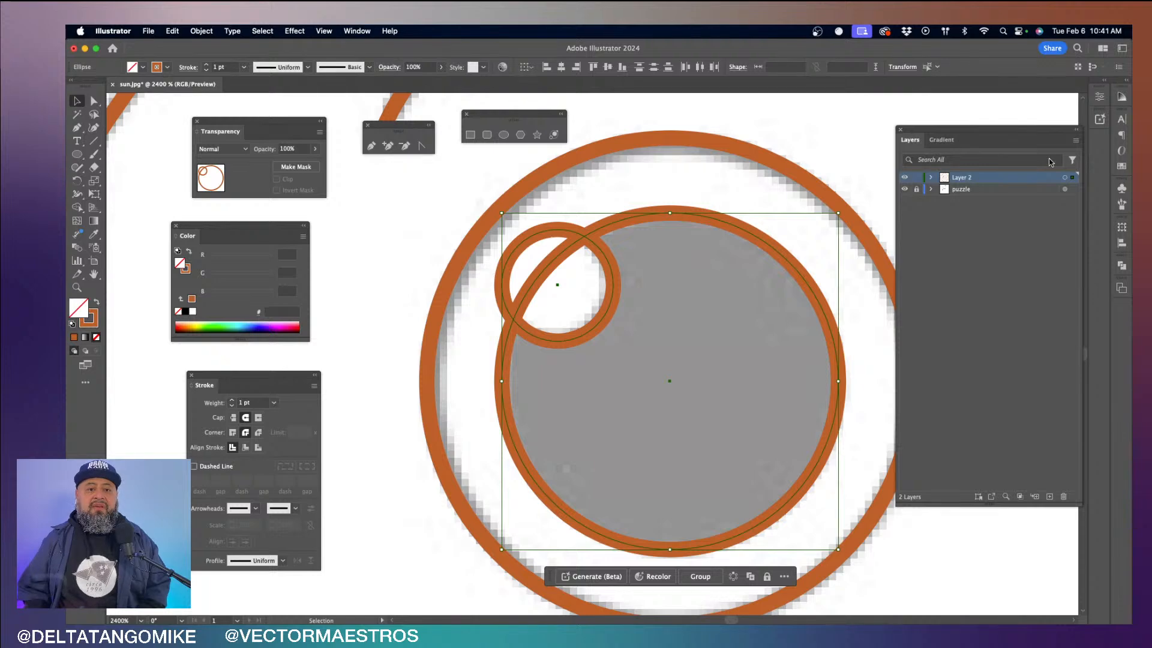
click(1119, 266)
drag(998, 262, 803, 127)
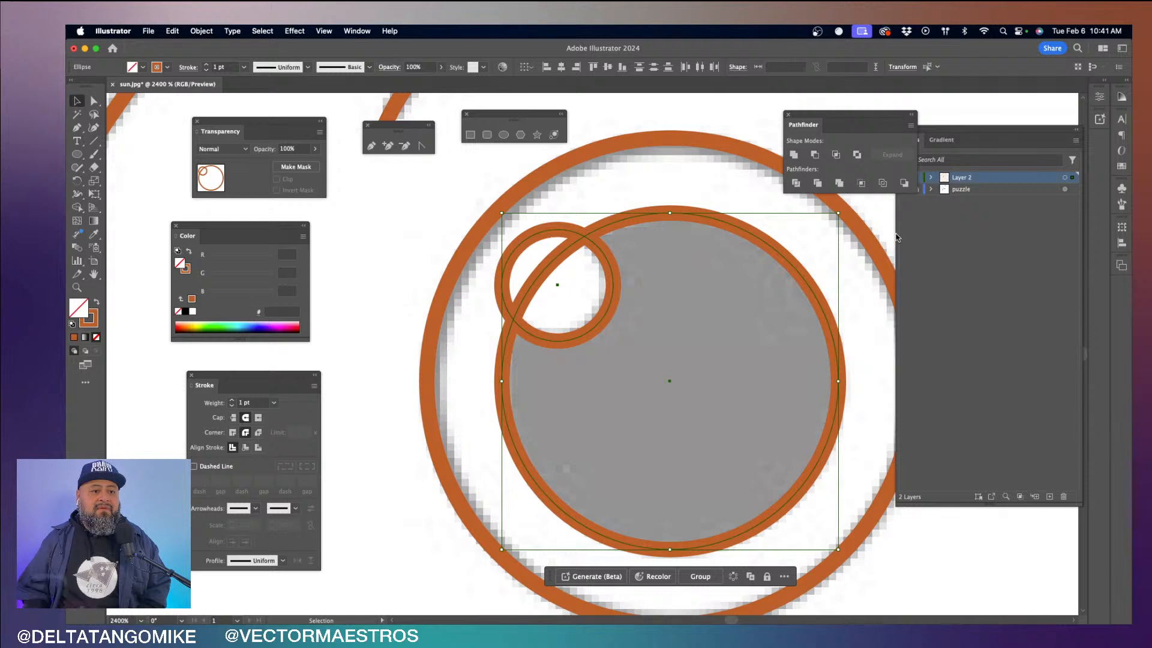
drag(895, 234, 950, 234)
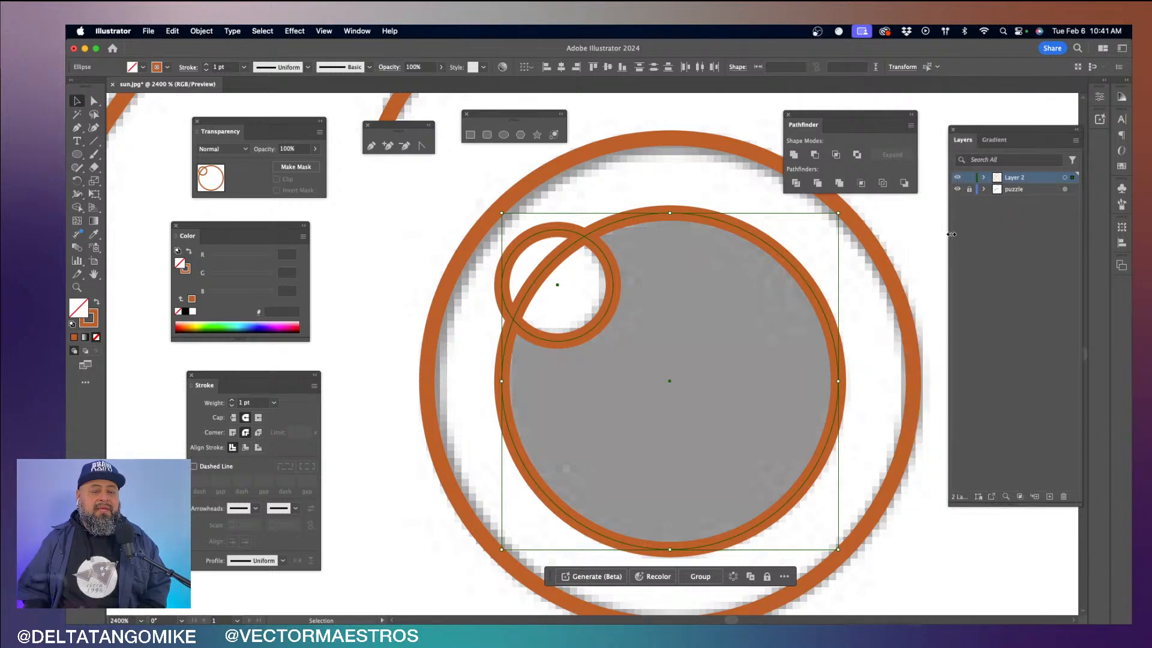
drag(810, 131, 836, 82)
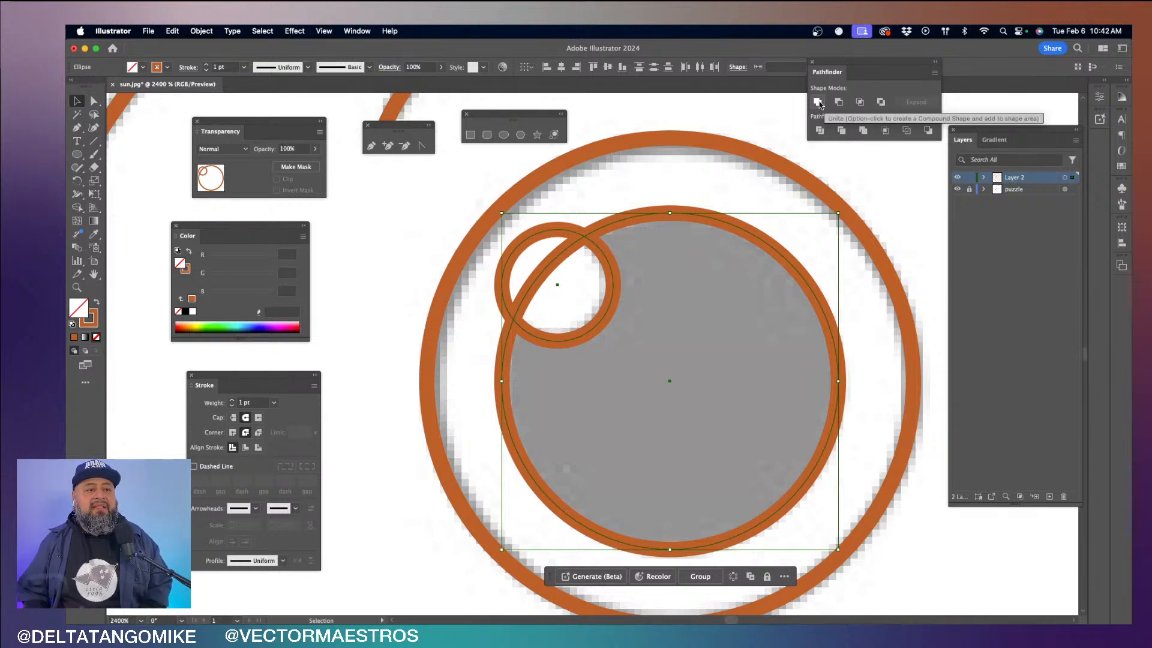
- Try Unite and Minus Front on the highlight and pupil circles, undoing each result
click(818, 103)
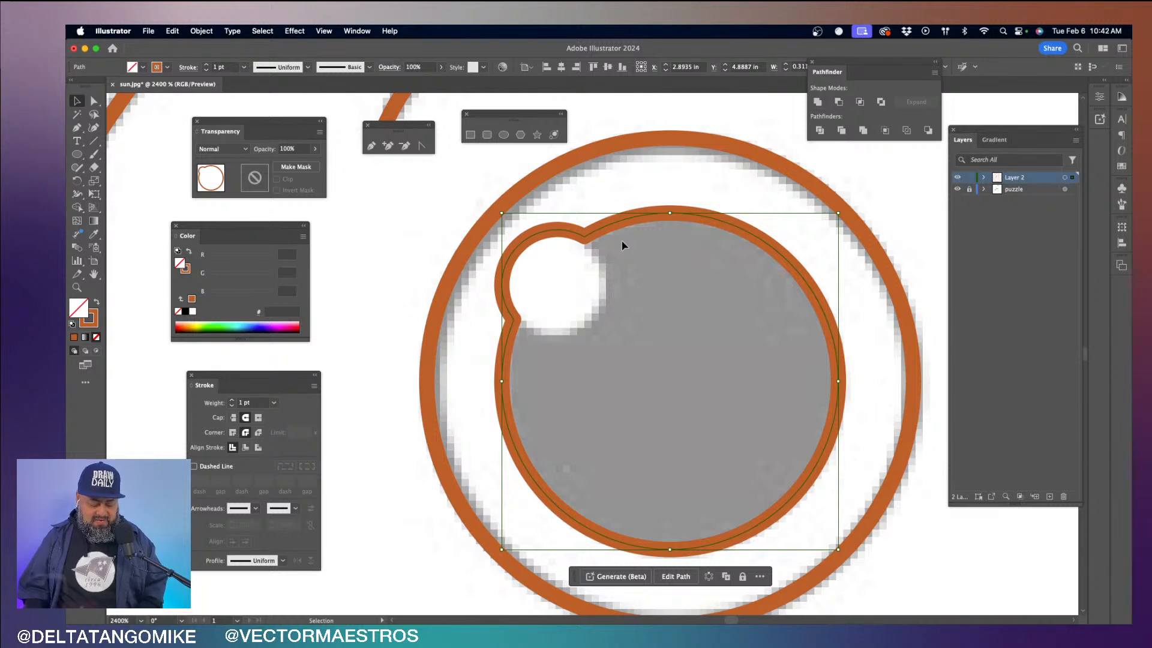
key(super+z)
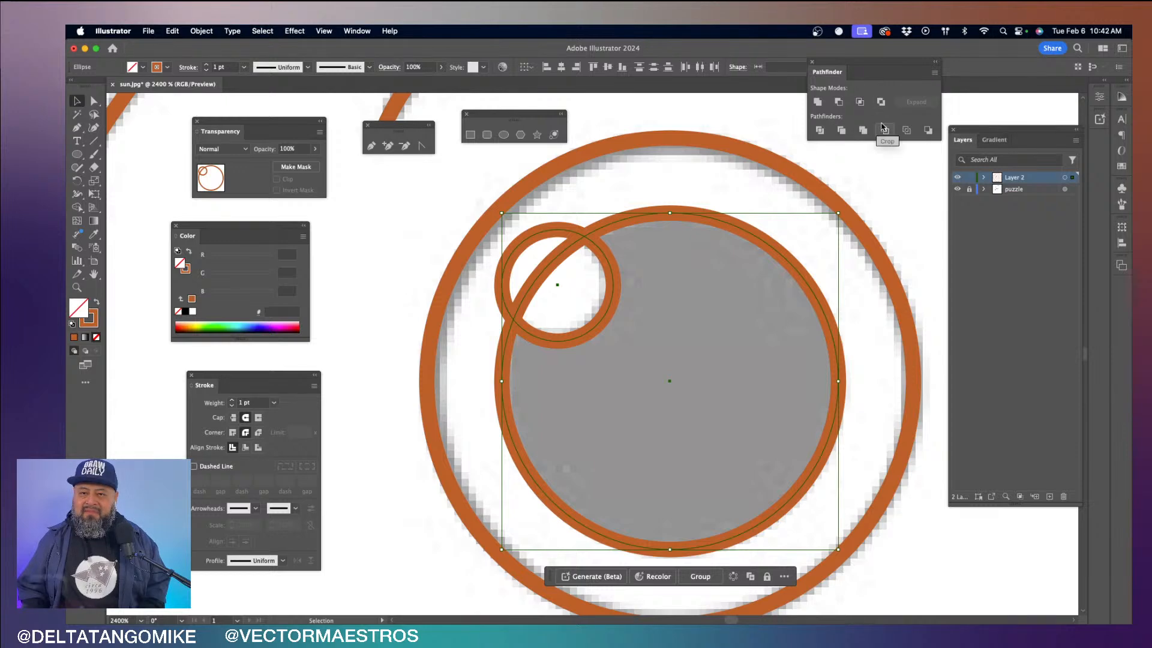
click(839, 102)
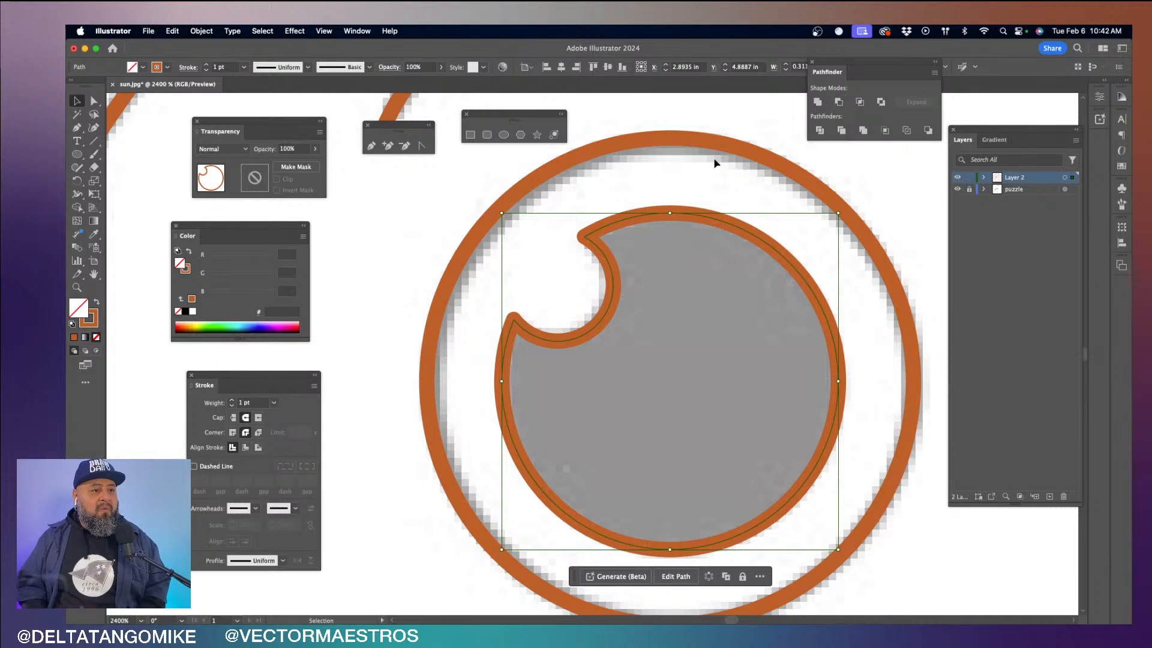
click(728, 115)
key(super+z)
key(super+z)
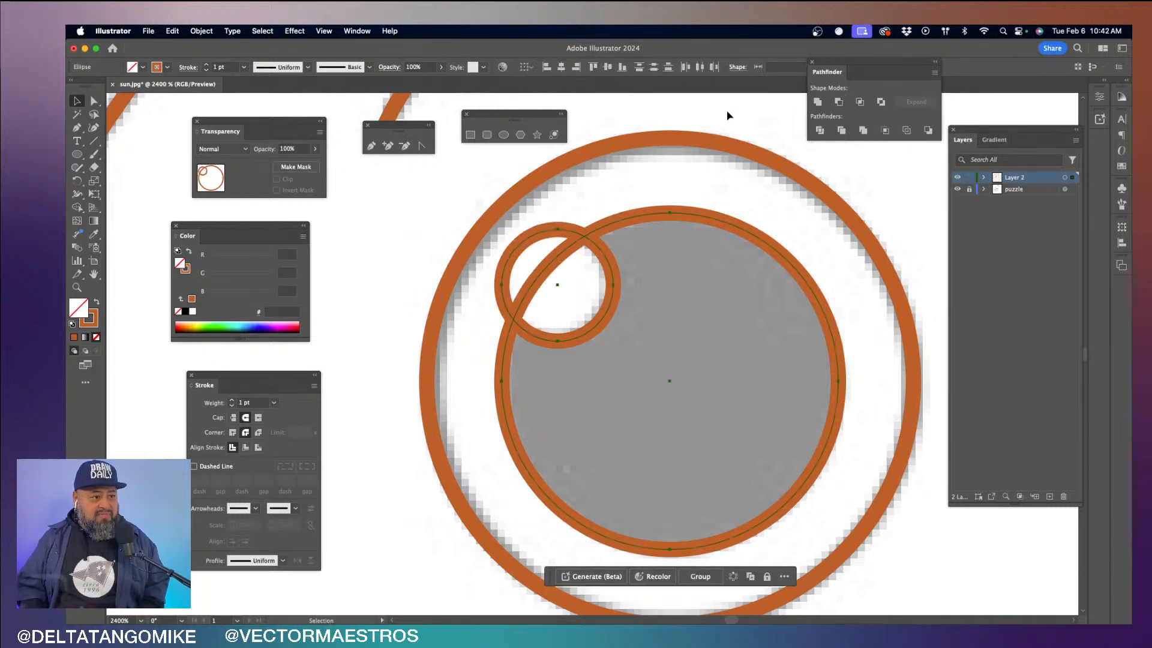
- Cut the highlight circle out of the left pupil with Pathfinder's Minus Front
click(592, 194)
drag(592, 193, 605, 288)
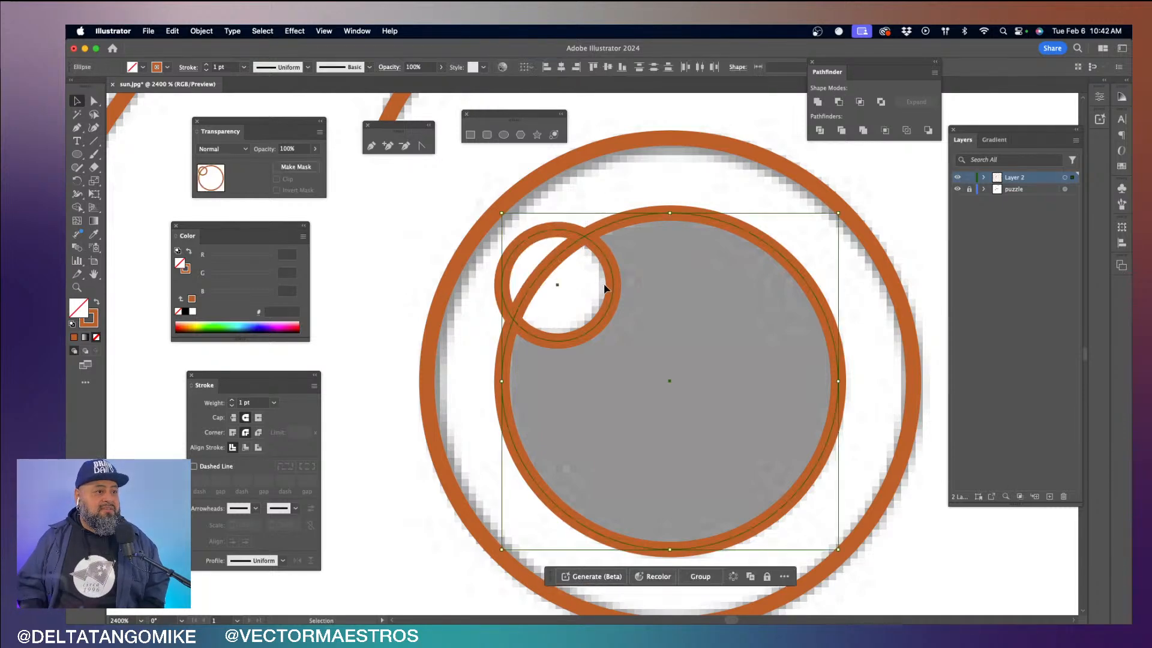
click(580, 206)
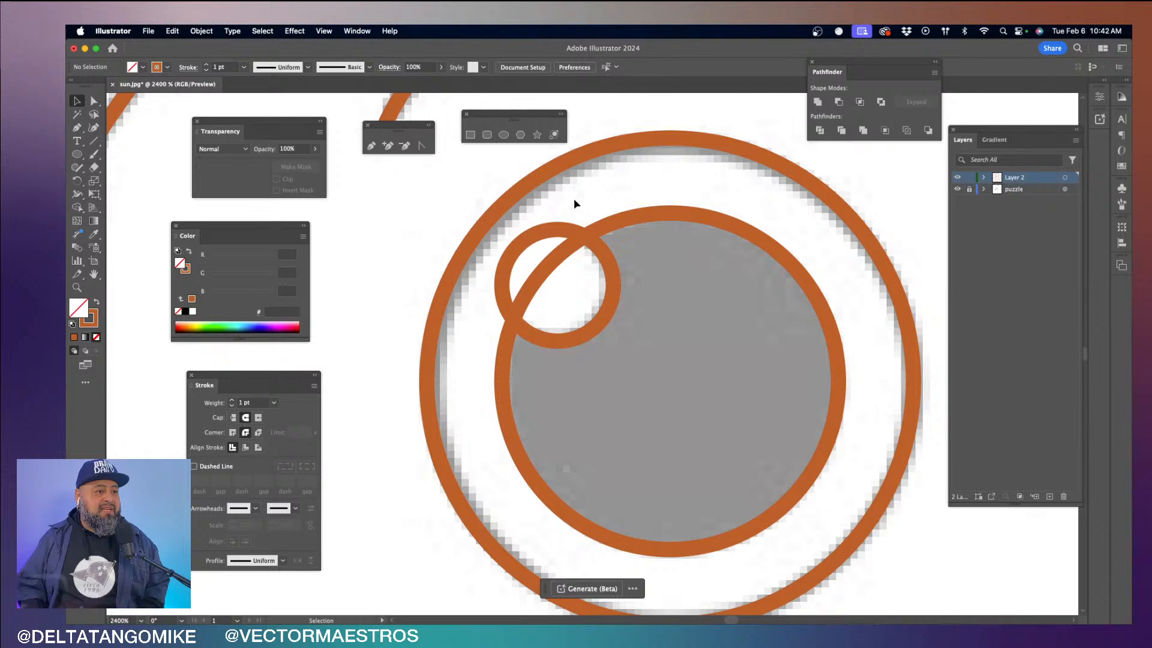
drag(597, 262, 597, 263)
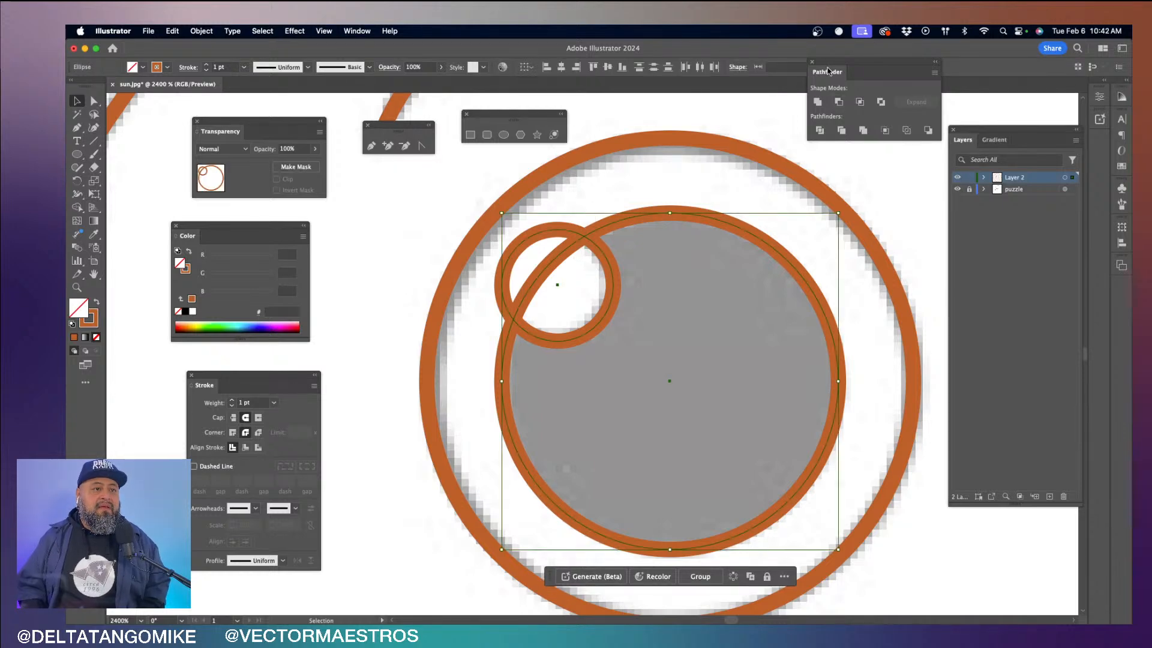
drag(828, 72, 826, 62)
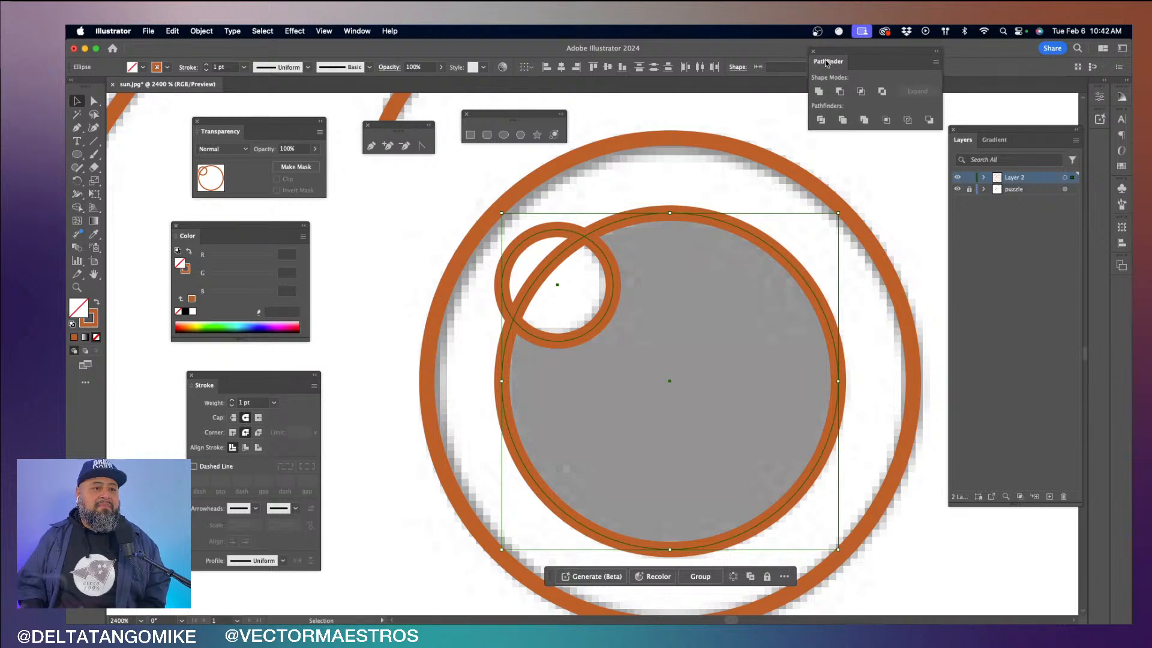
click(839, 93)
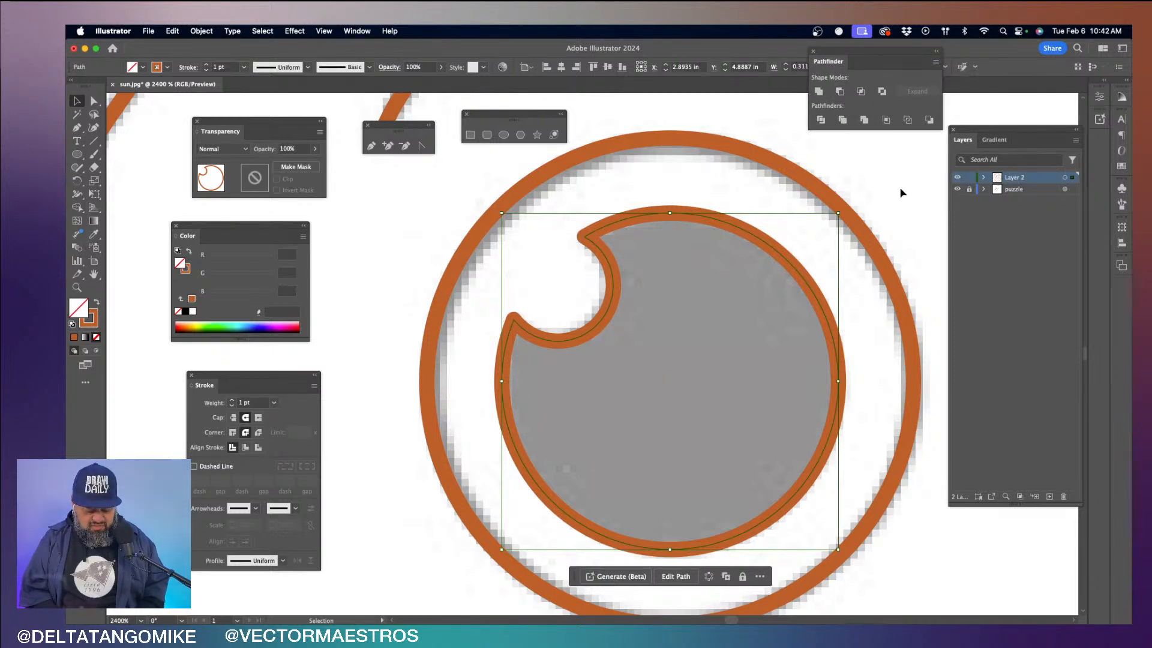
- Try duplicating the left eye's outer circle and notched pupil straight across onto the right eye, and undo the duplicate
key(a)
key(super+minus)
key(super+minus)
key(super+minus)
key(super+minus)
key(v)
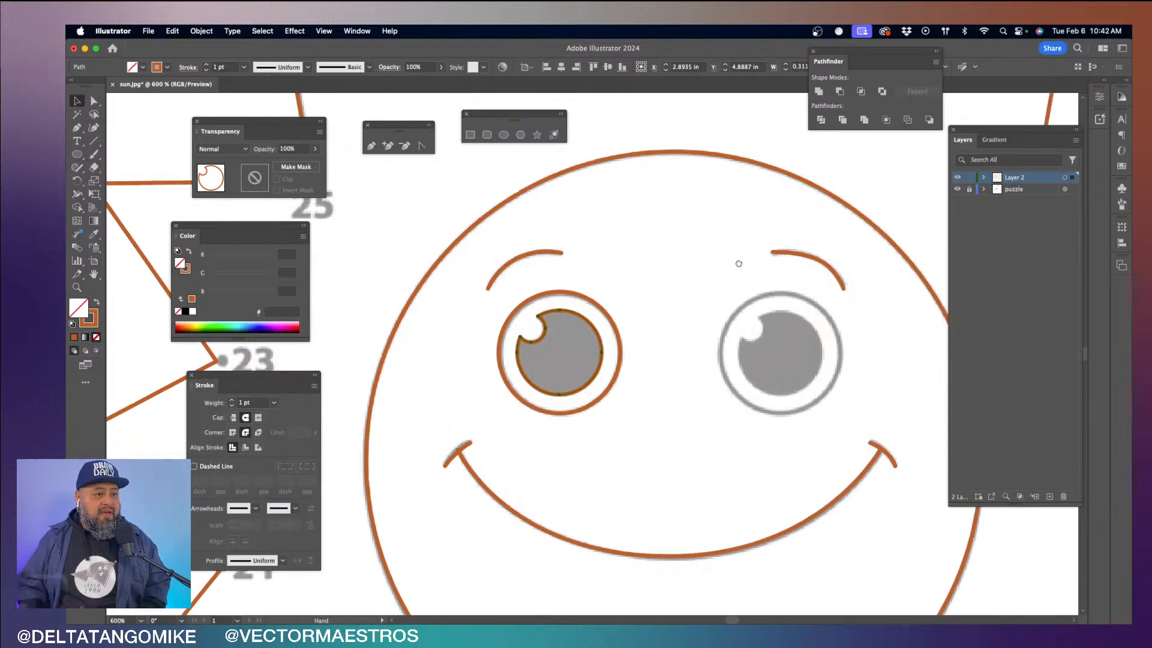
click(547, 283)
drag(522, 277, 476, 330)
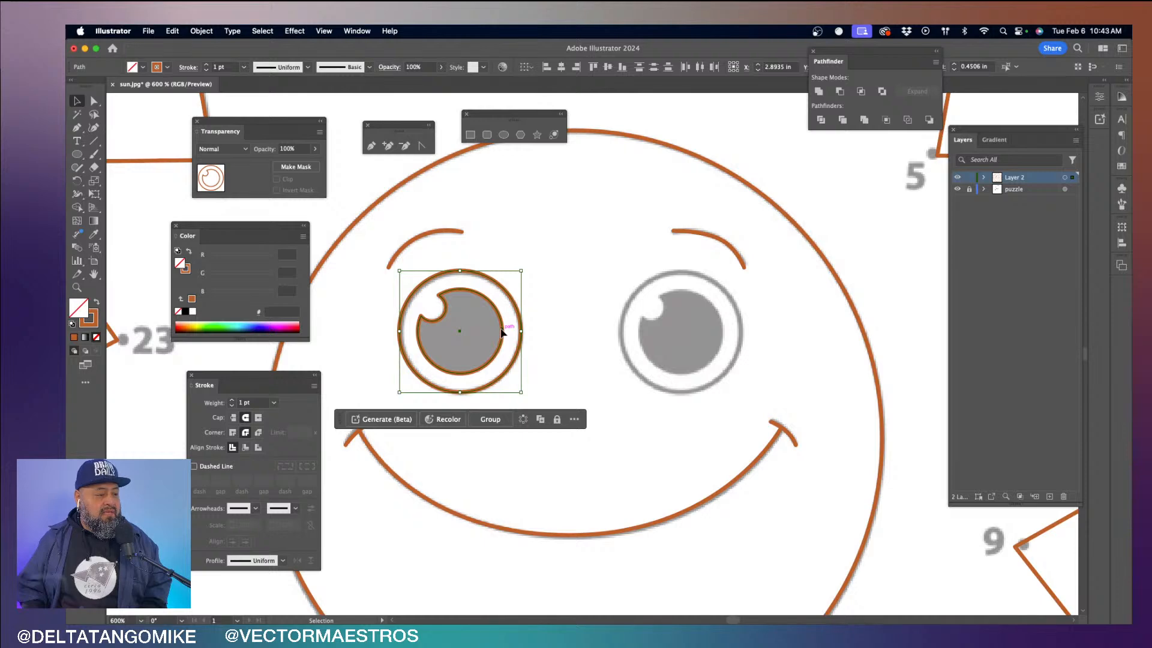
drag(501, 331, 724, 338)
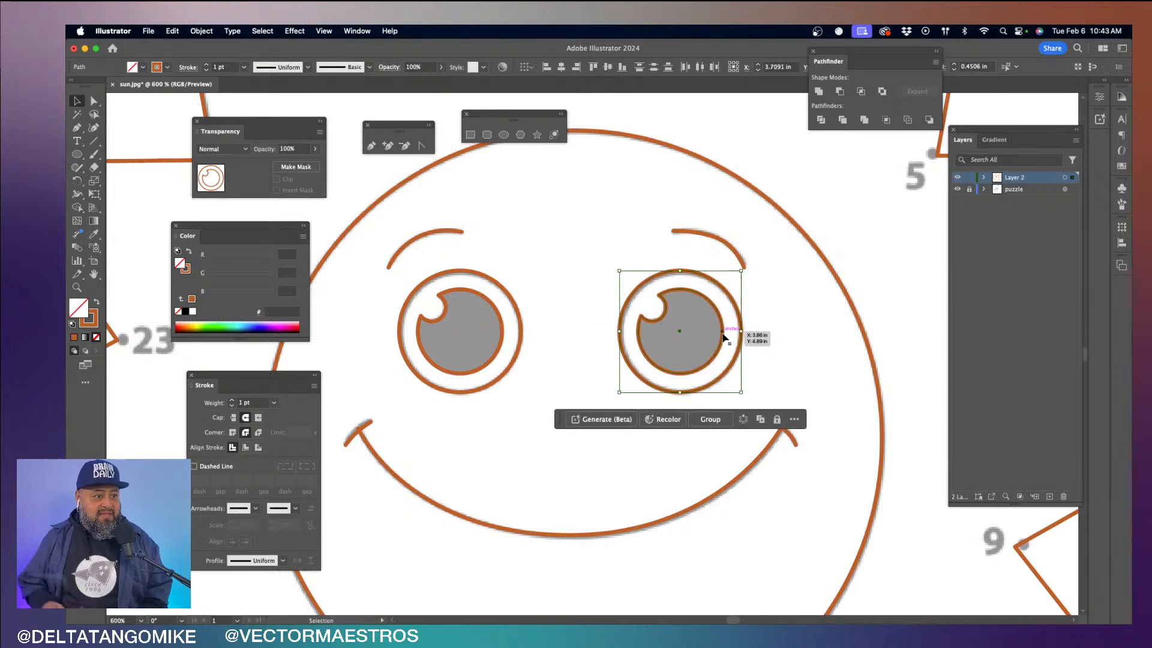
click(773, 340)
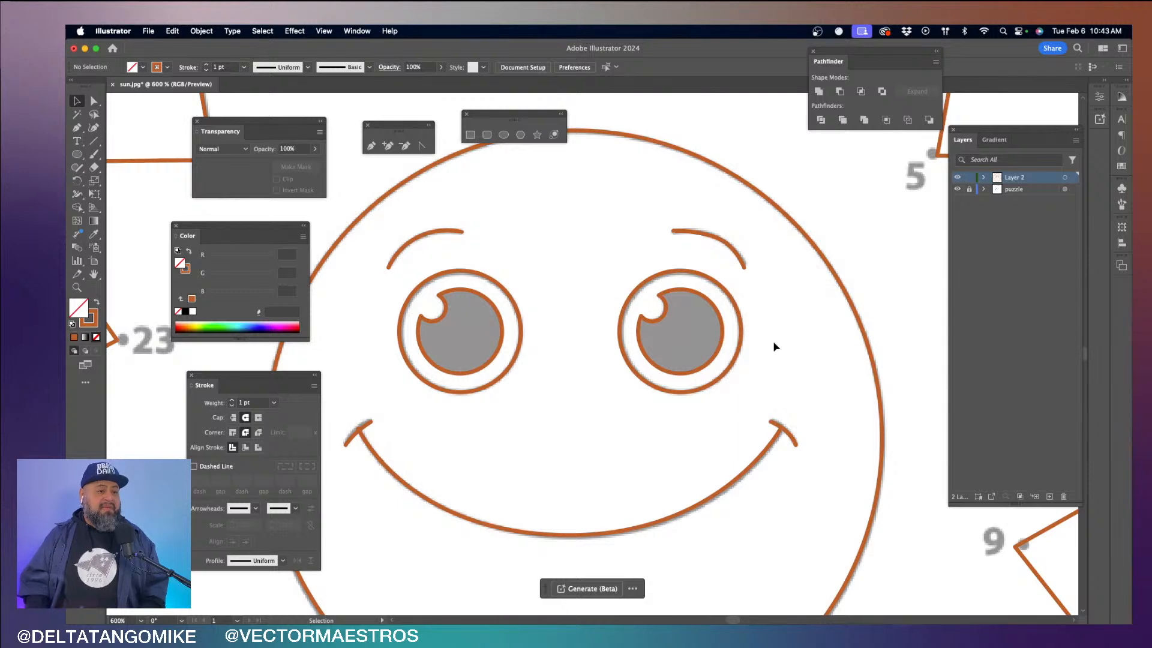
key(super+z)
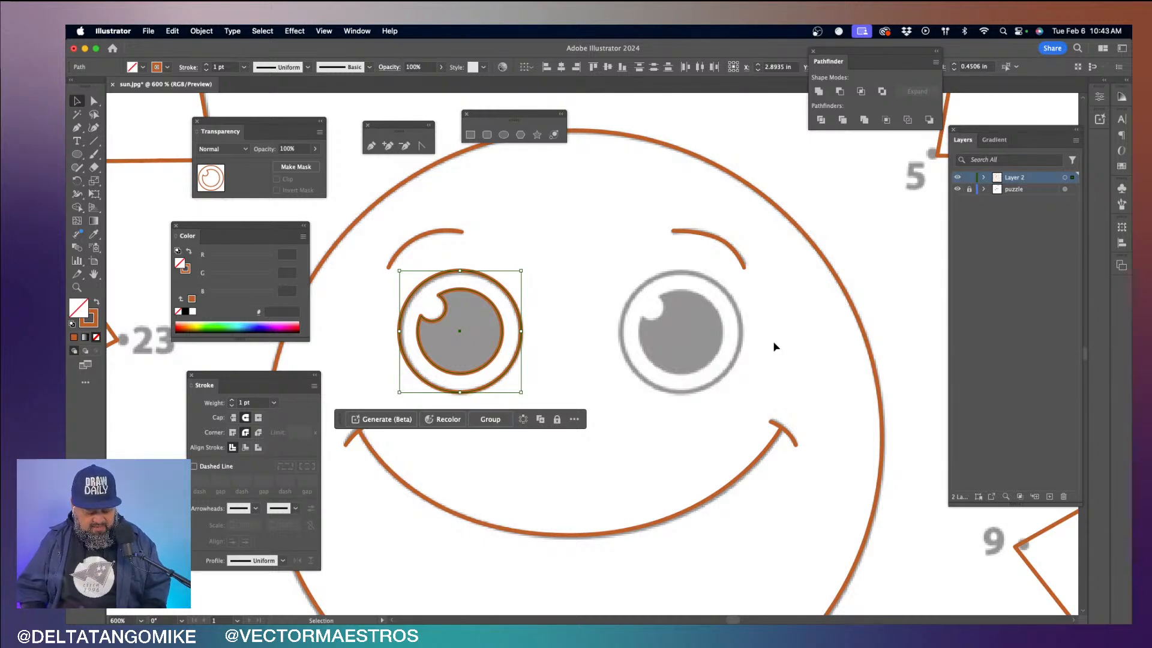
- Try pasting a copy of the left eye, fit it to the right eye's printed outline, and delete the copy
key(a)
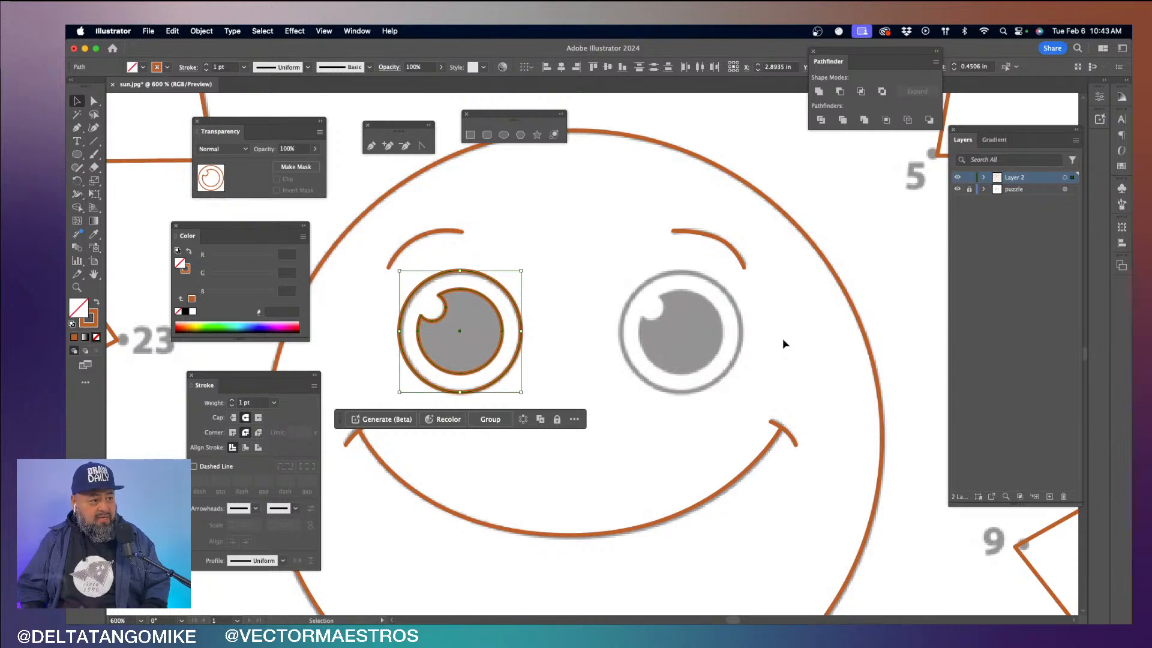
click(627, 265)
key(v)
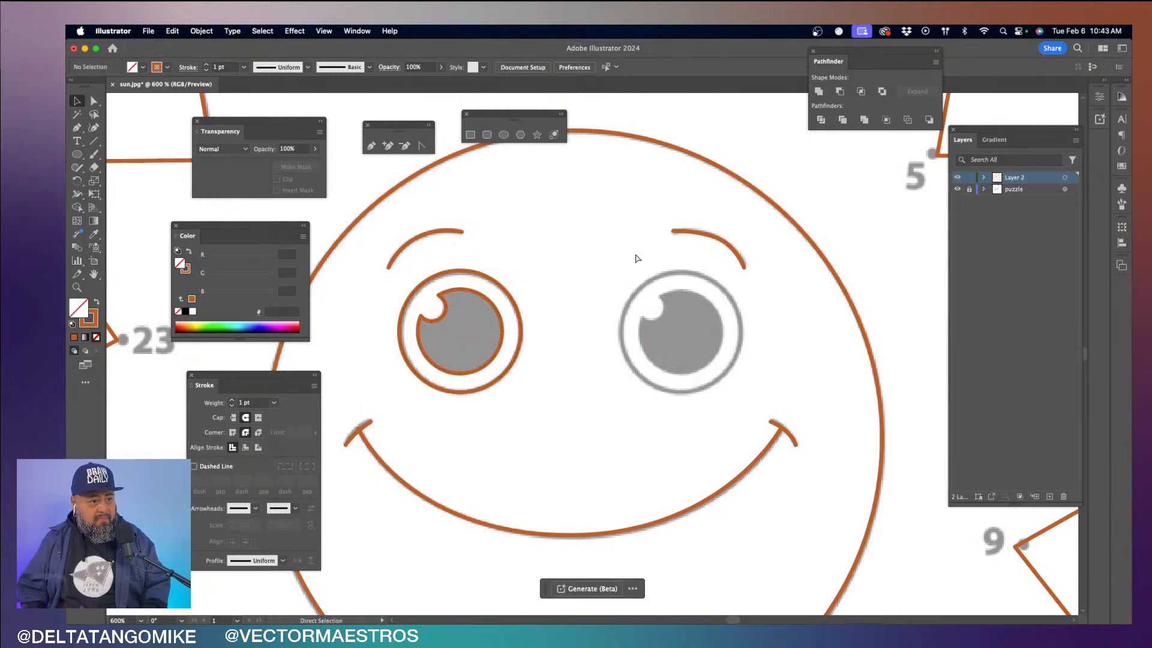
key(super+v)
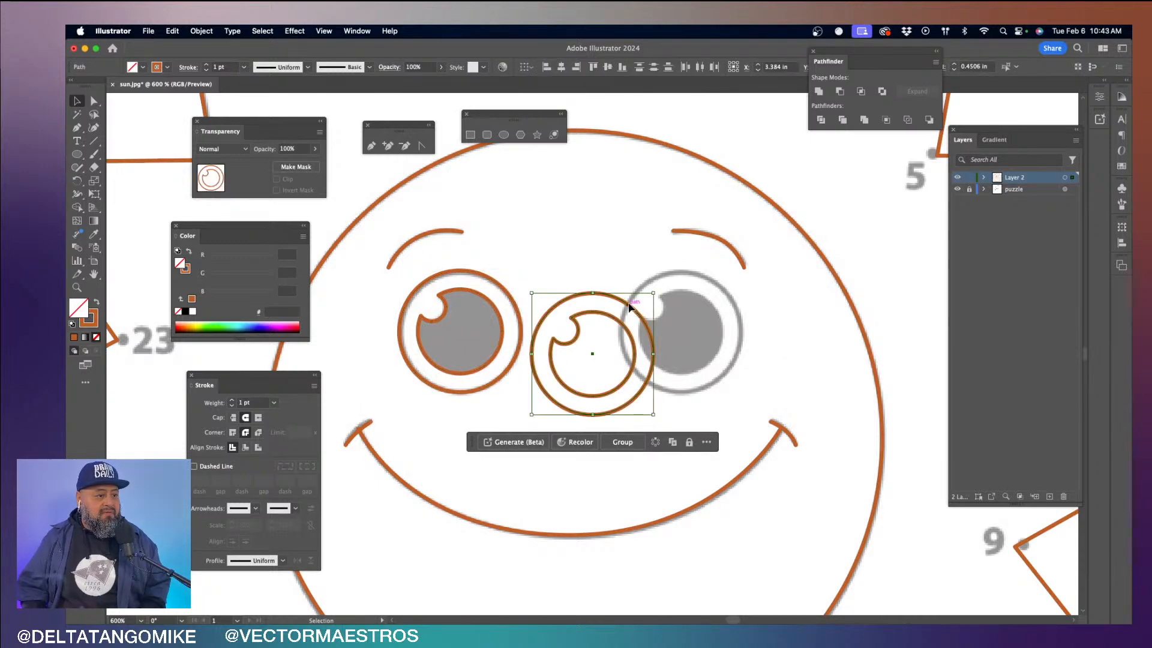
drag(629, 307, 718, 287)
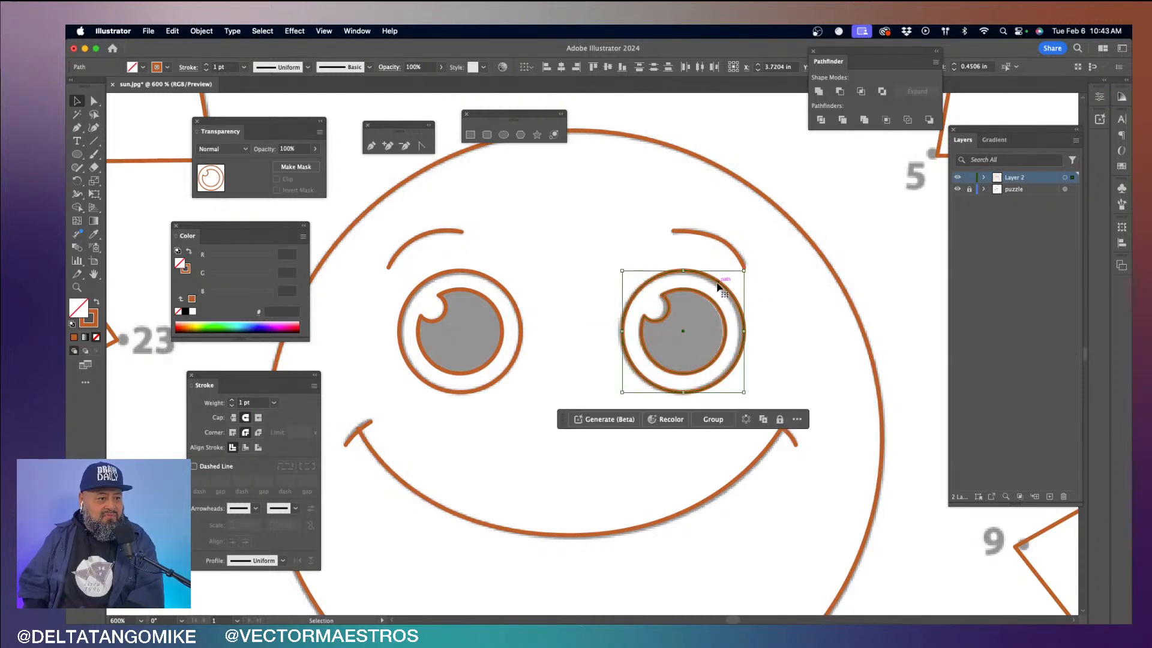
key(Left)
click(790, 318)
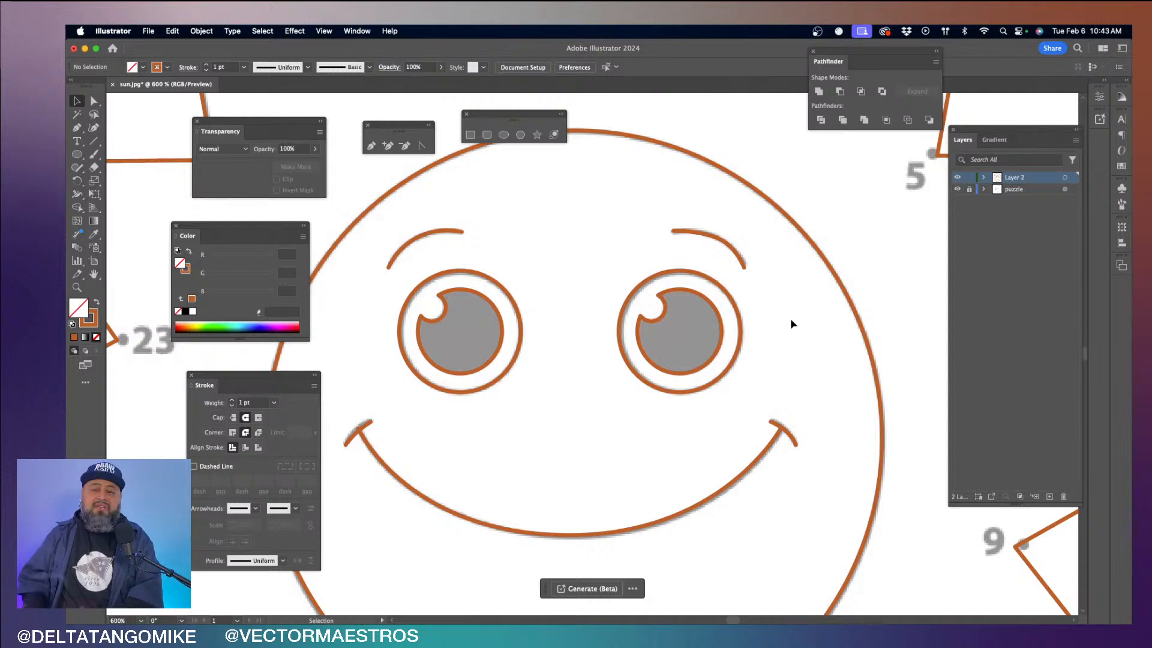
drag(790, 318, 649, 334)
key(Delete)
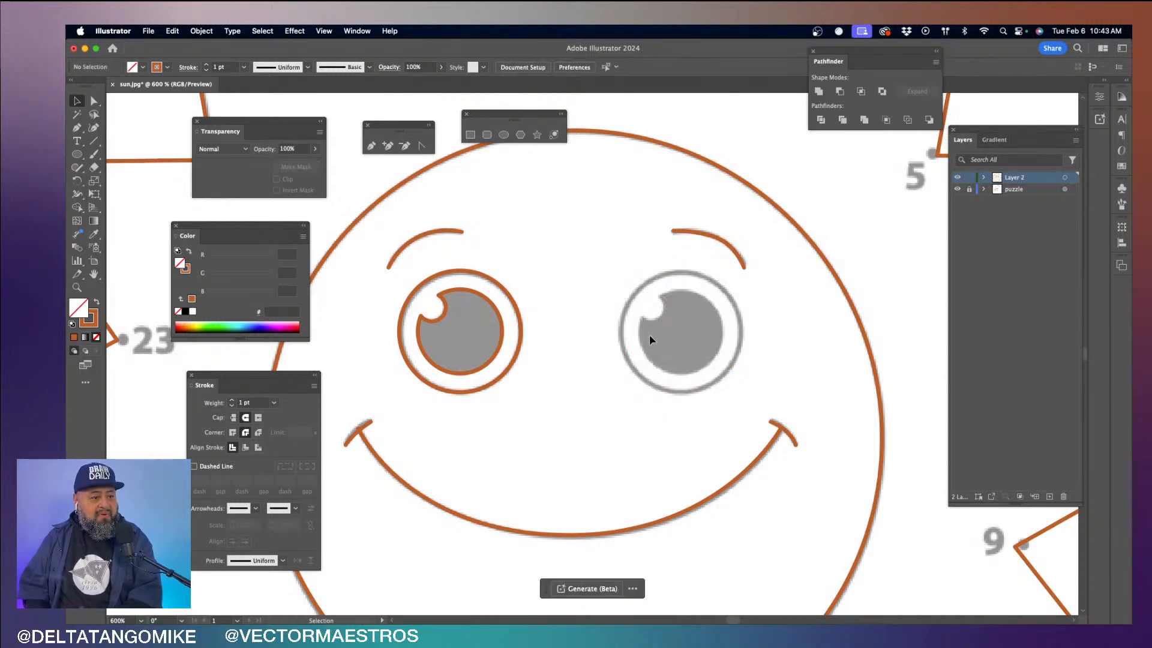
- Duplicate the left eye's outer circle and notched pupil straight across onto the right eye's printed outline
click(457, 359)
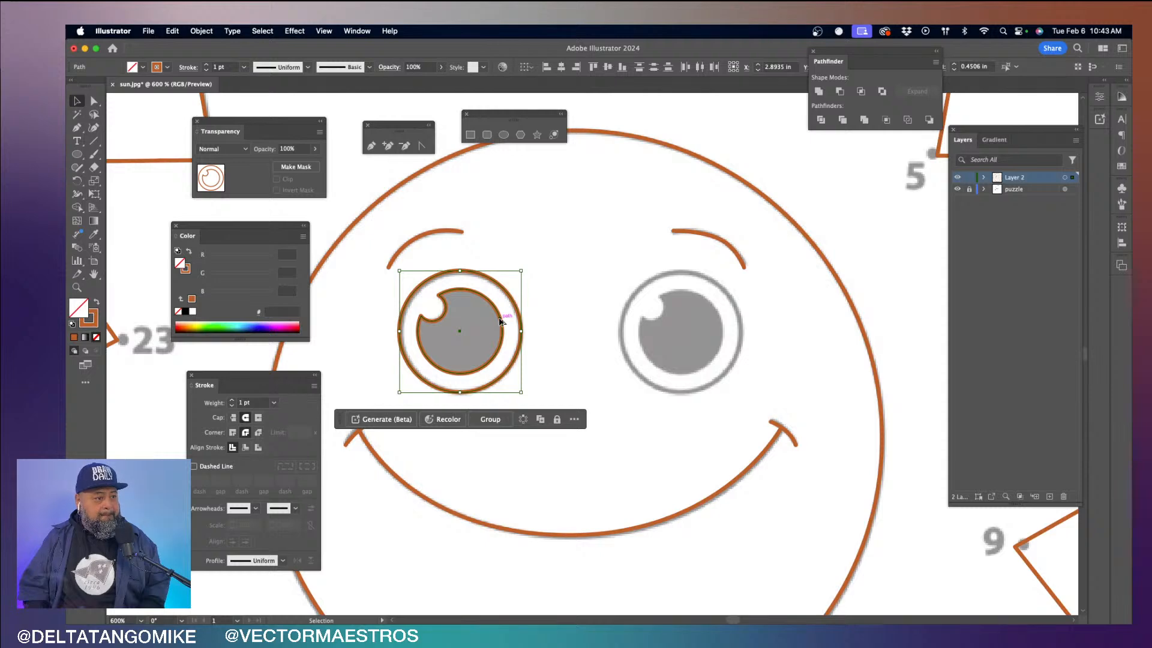
drag(500, 321, 727, 324)
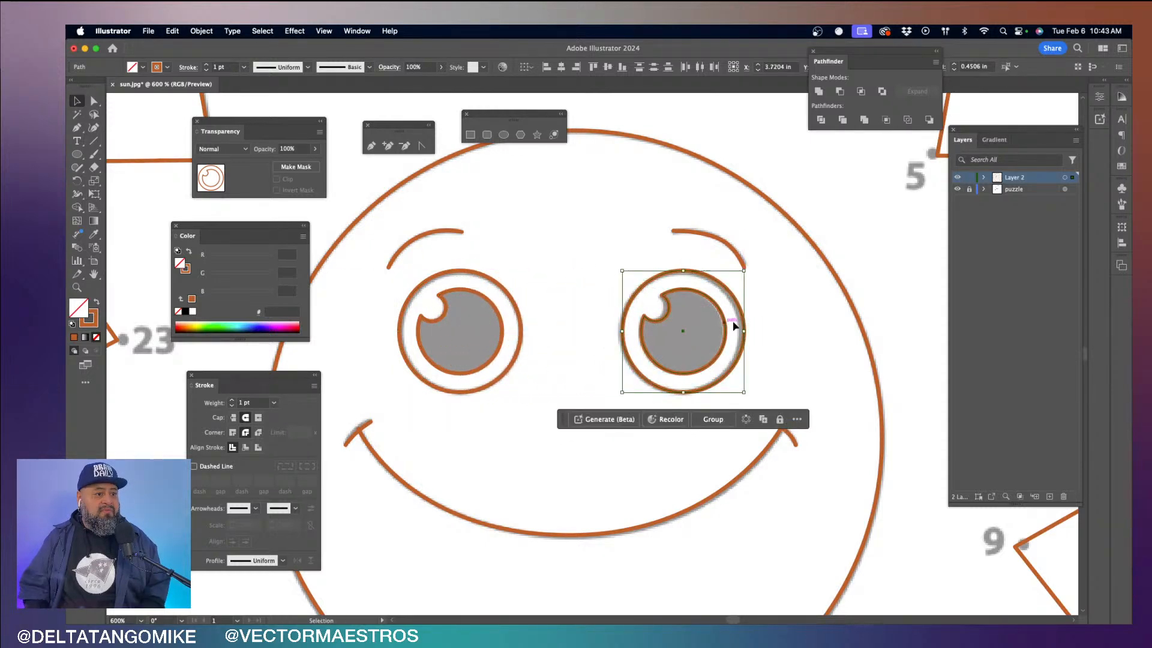
- Nudge the duplicated right eye slightly left to align it with its printed outline, and deselect it
key(Left)
click(795, 325)
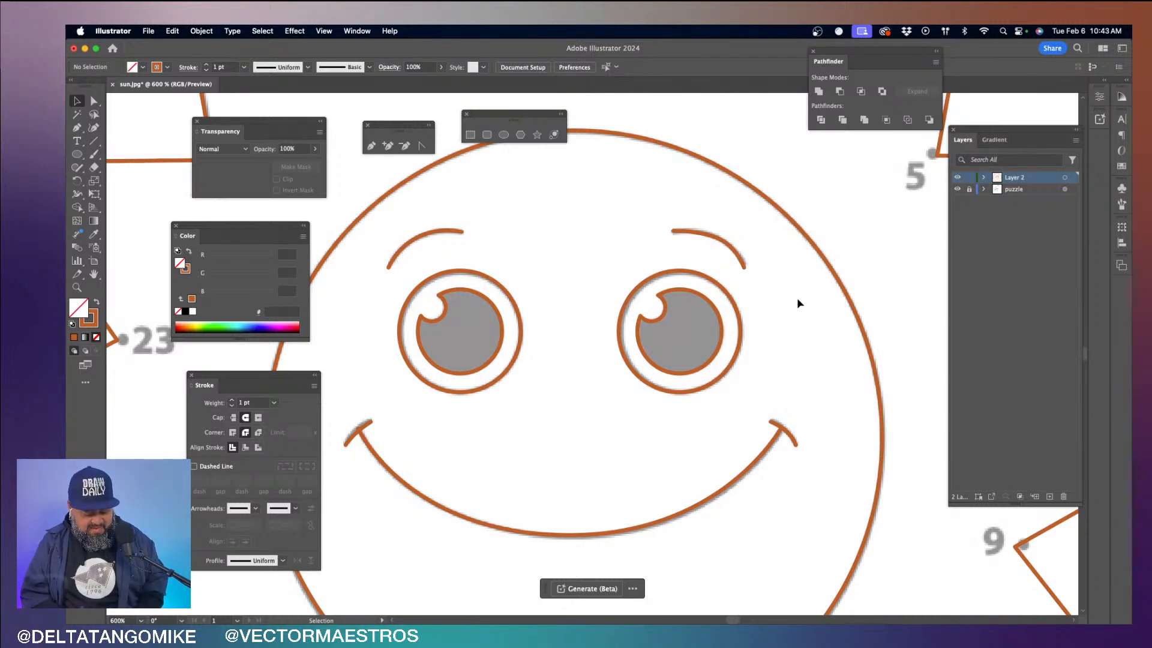
- Hide the puzzle template layer so that only the traced sun artwork is displayed
key(super+minus)
key(super+minus)
key(super+minus)
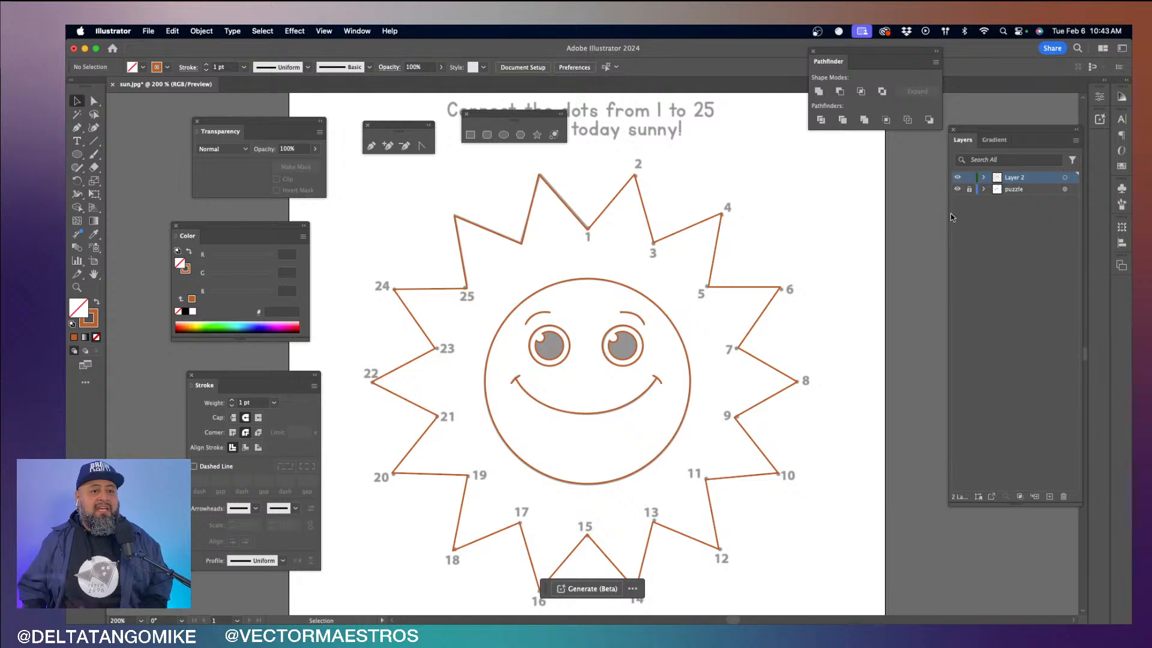
click(958, 189)
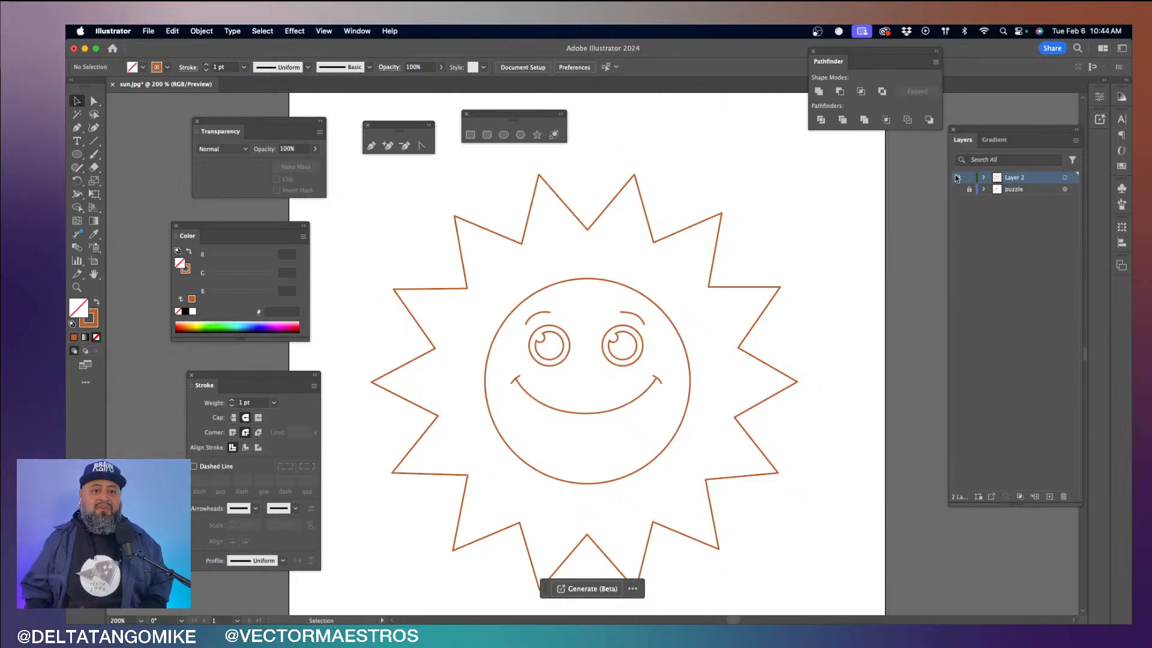
- Rename the traced artwork's layer as vector sun and the locked template layer as puzzle sun
double_click(1013, 177)
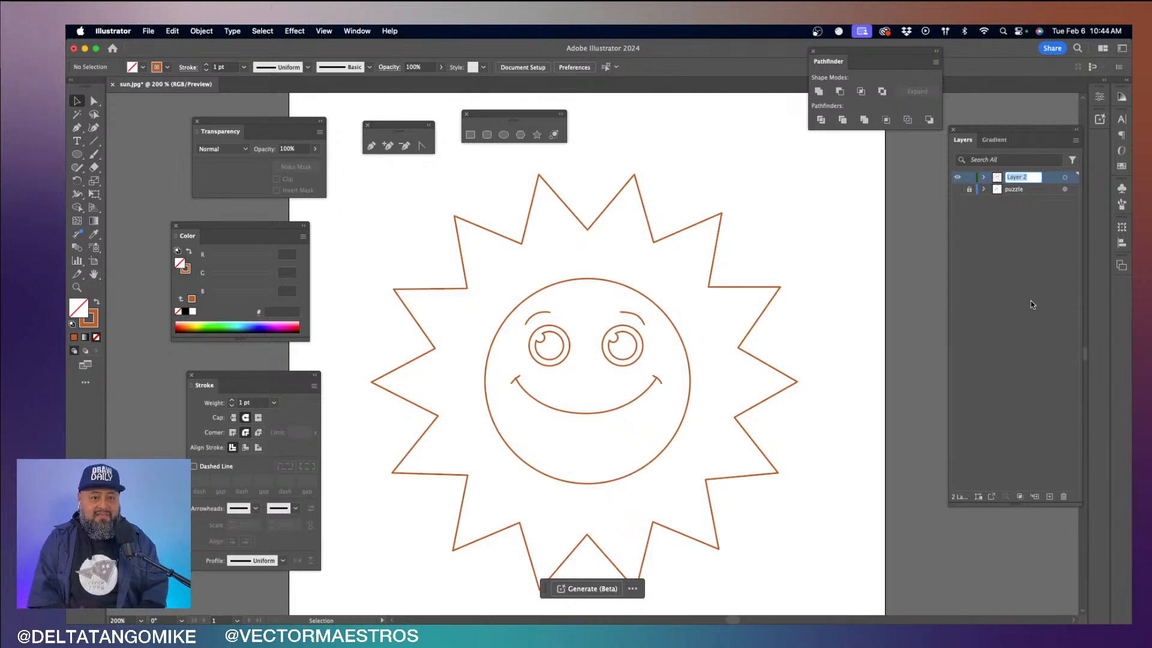
text(vector )
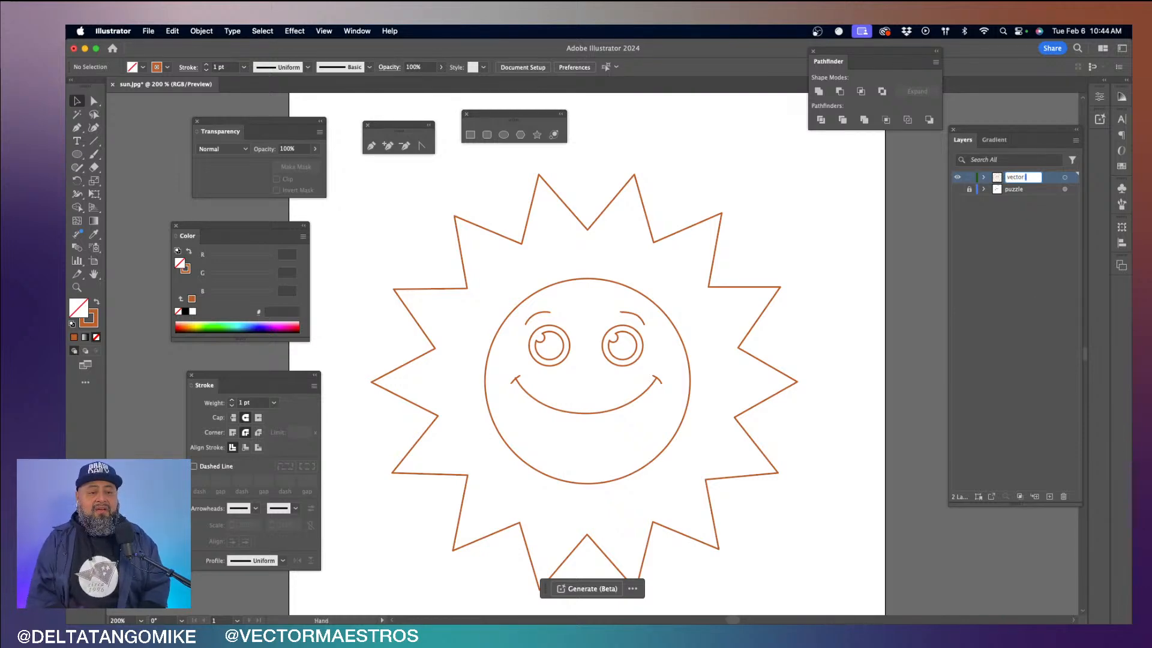
text(sun)
key(Return)
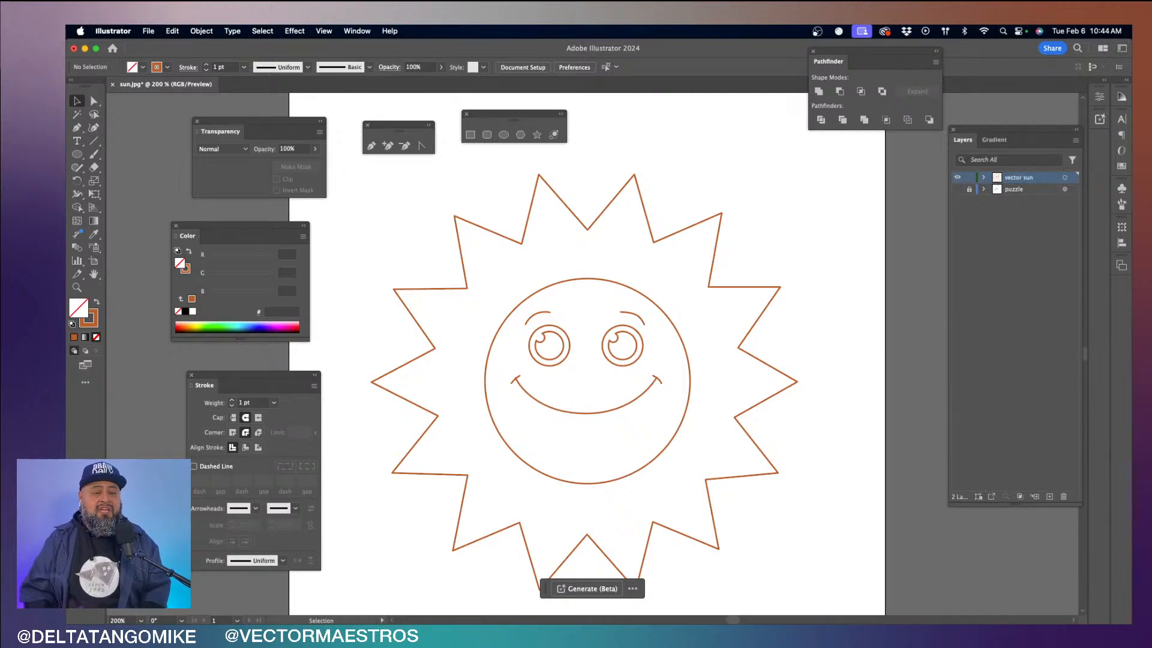
double_click(1018, 190)
text(puzzle su)
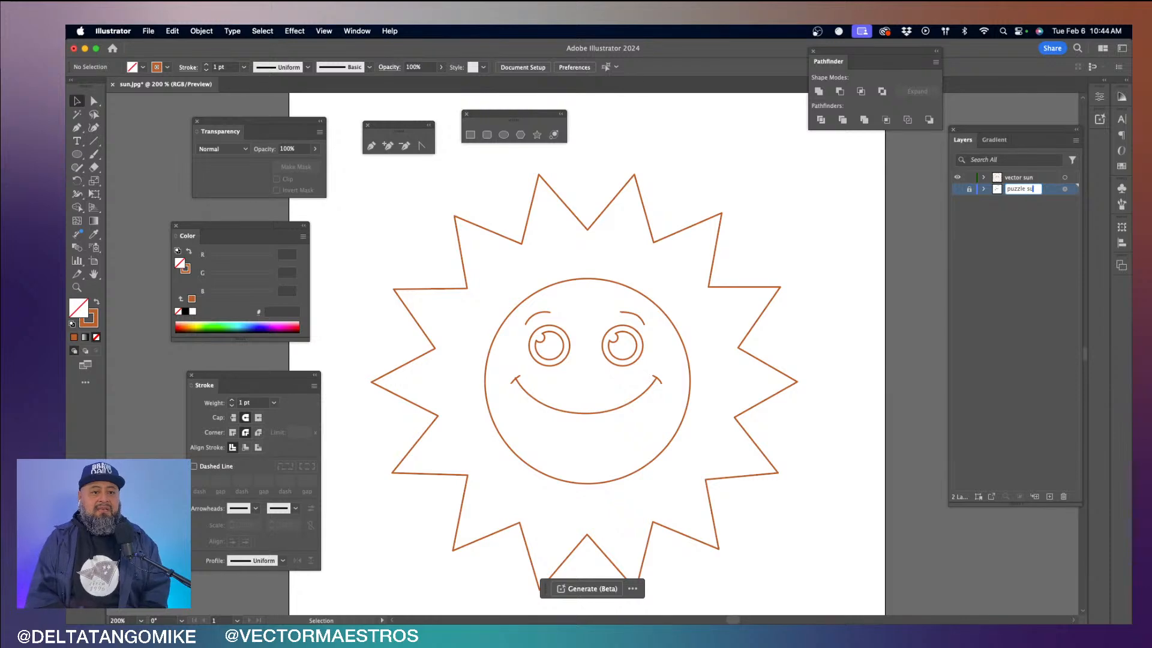
text(n)
key(Return)
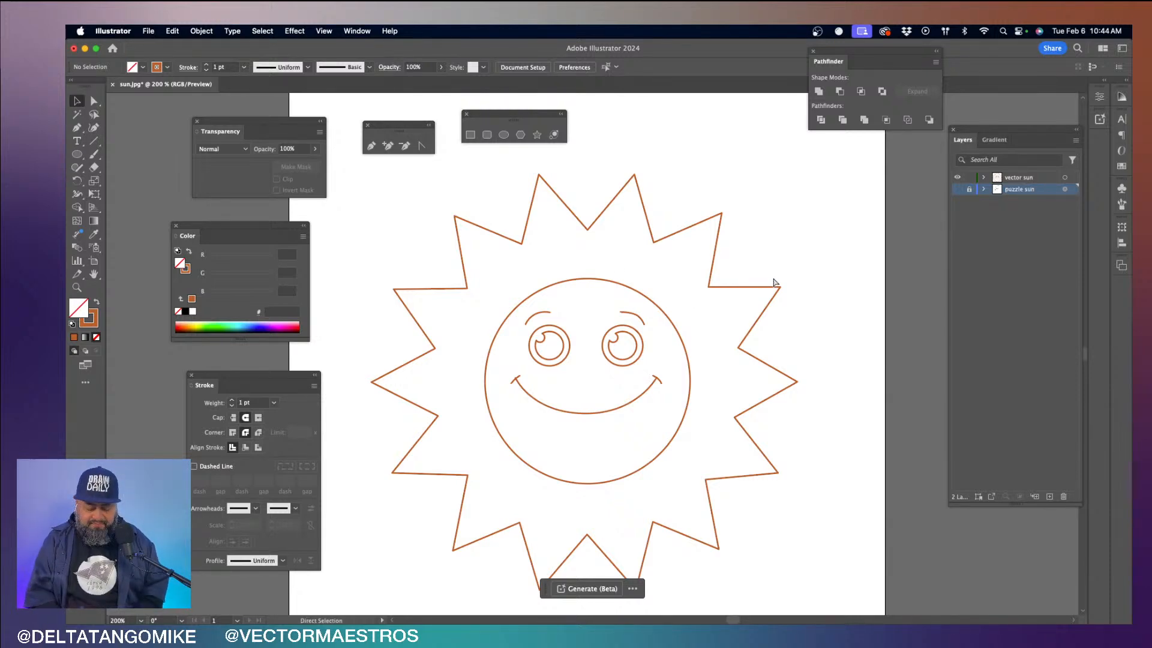
- Swap fill and stroke on the right and left notched pupils to make both solid orange without an outline
key(super+equal)
key(super+equal)
key(super+equal)
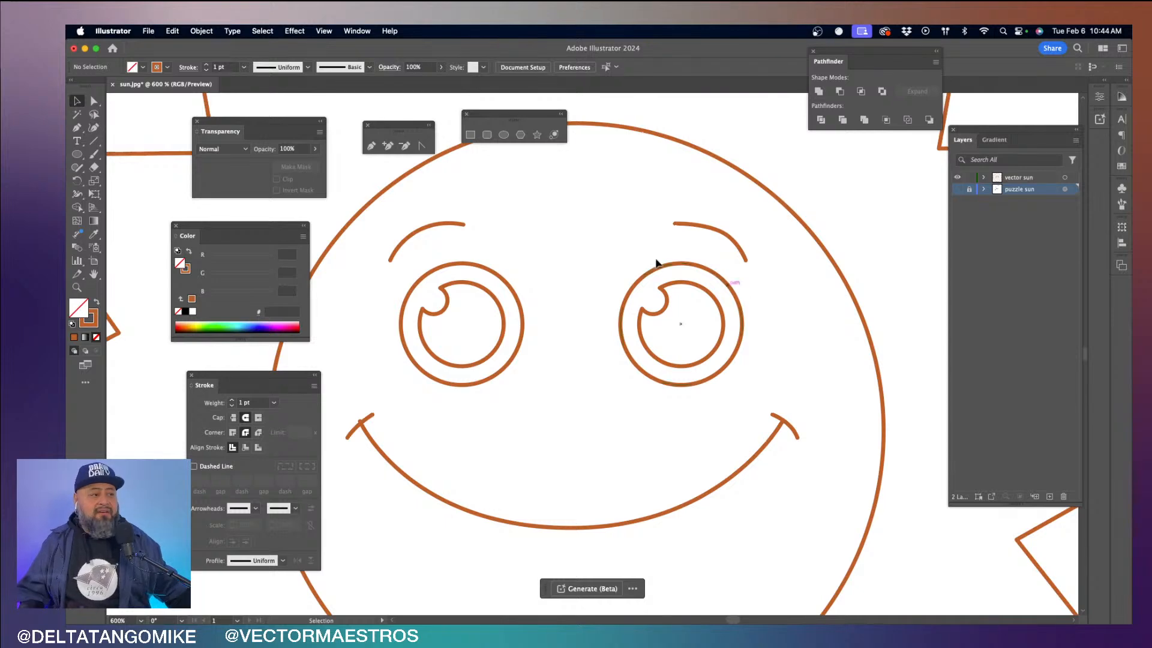
drag(184, 241, 820, 183)
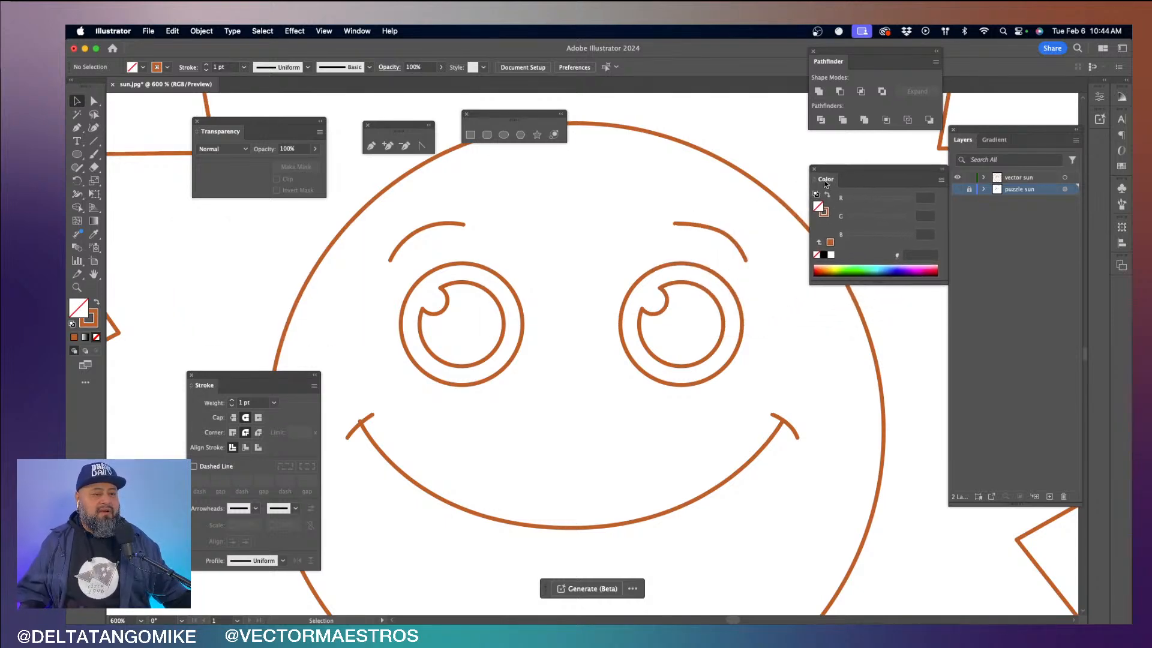
click(722, 336)
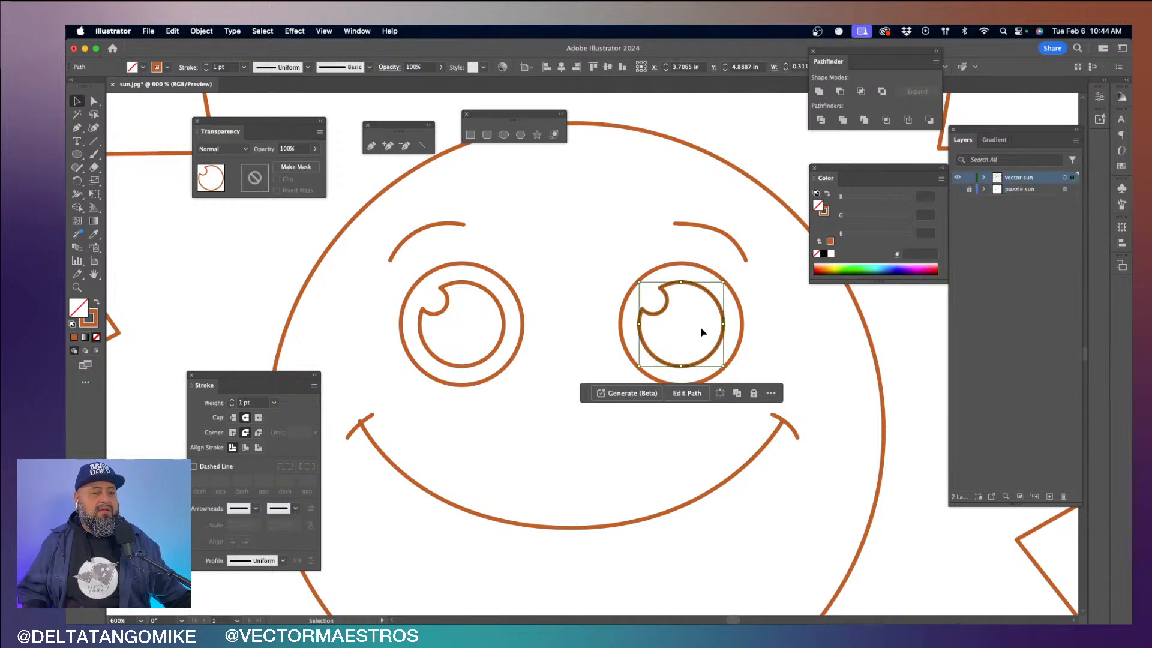
click(827, 196)
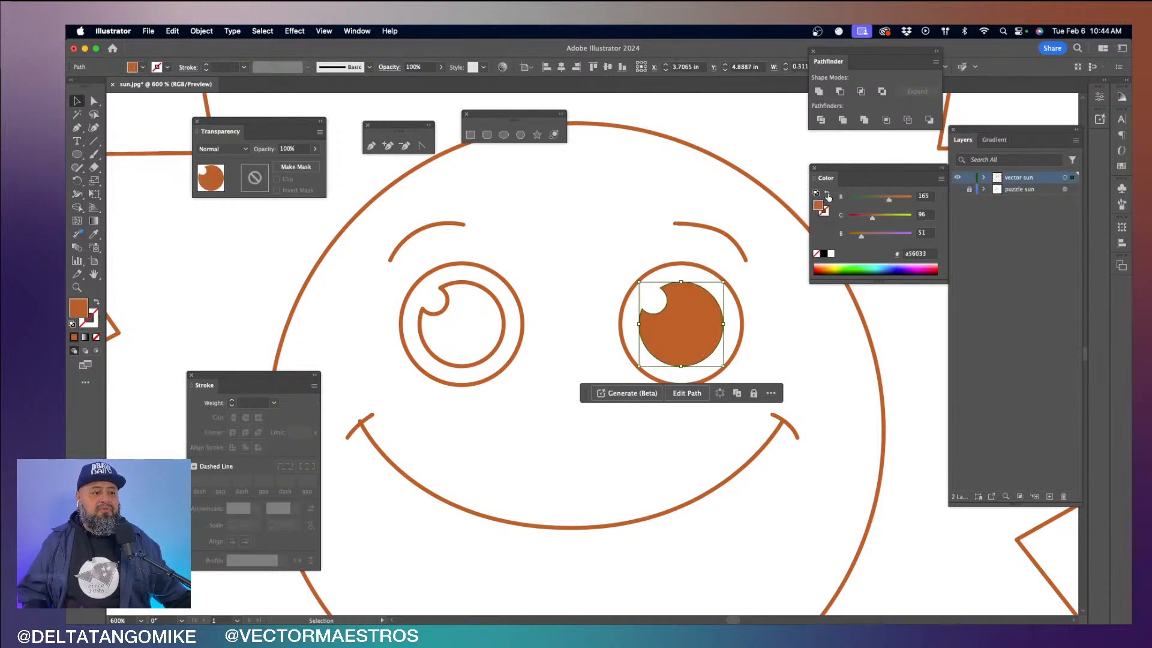
click(502, 338)
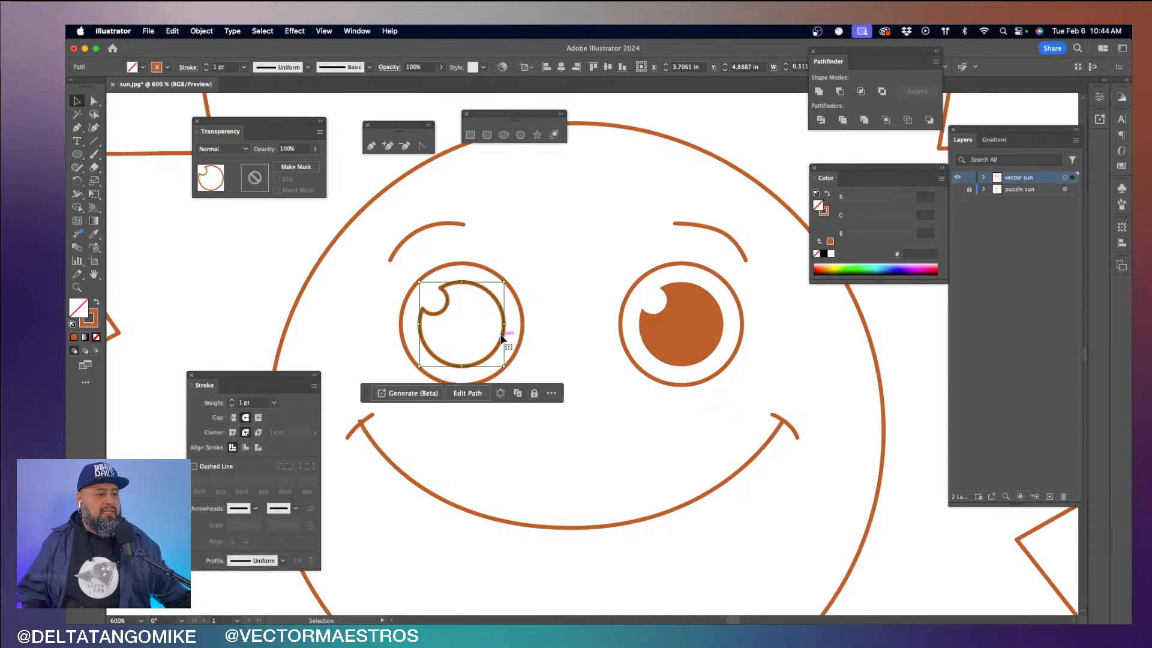
click(828, 192)
click(638, 204)
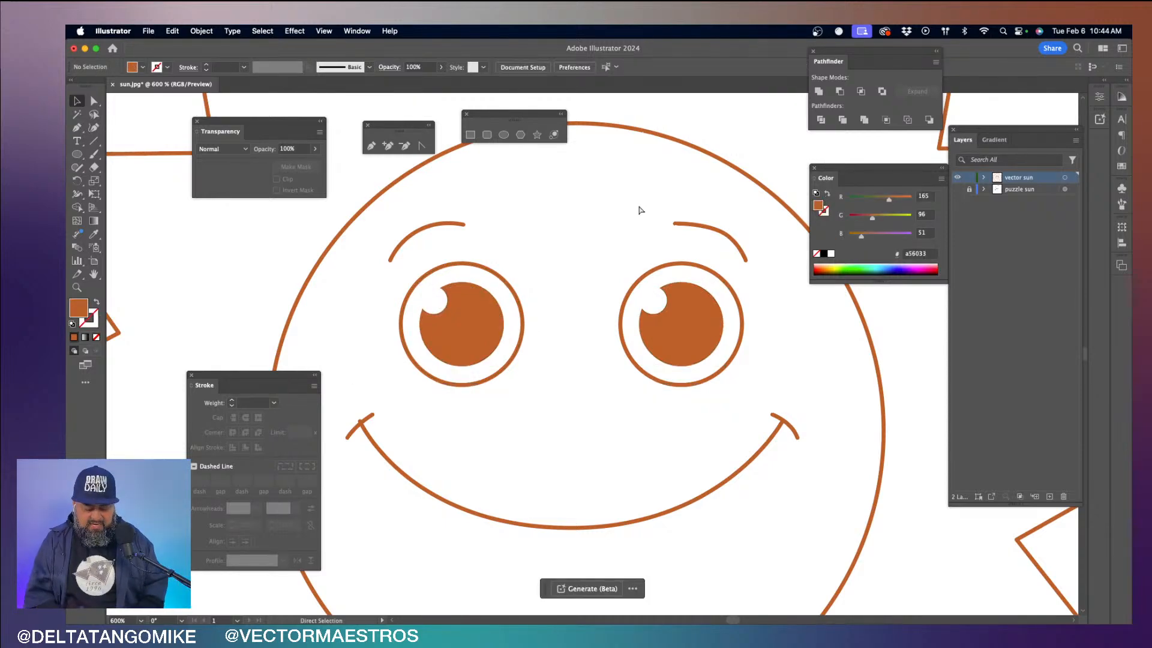
key(super+minus)
key(super+minus)
key(super+minus)
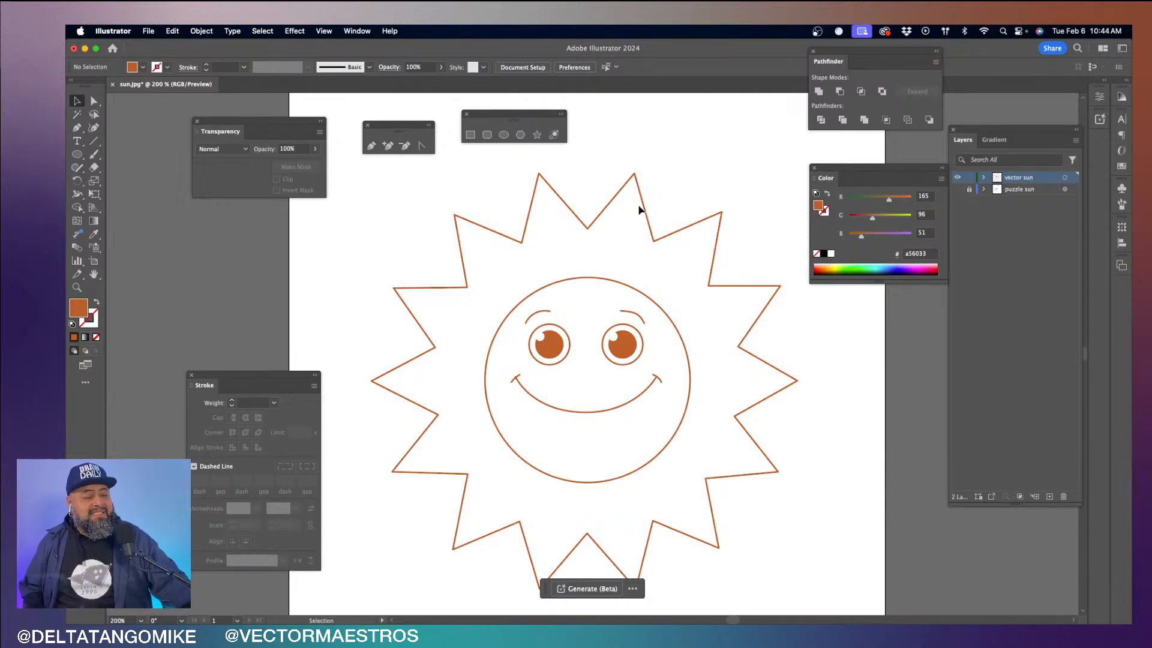
key(super+0)
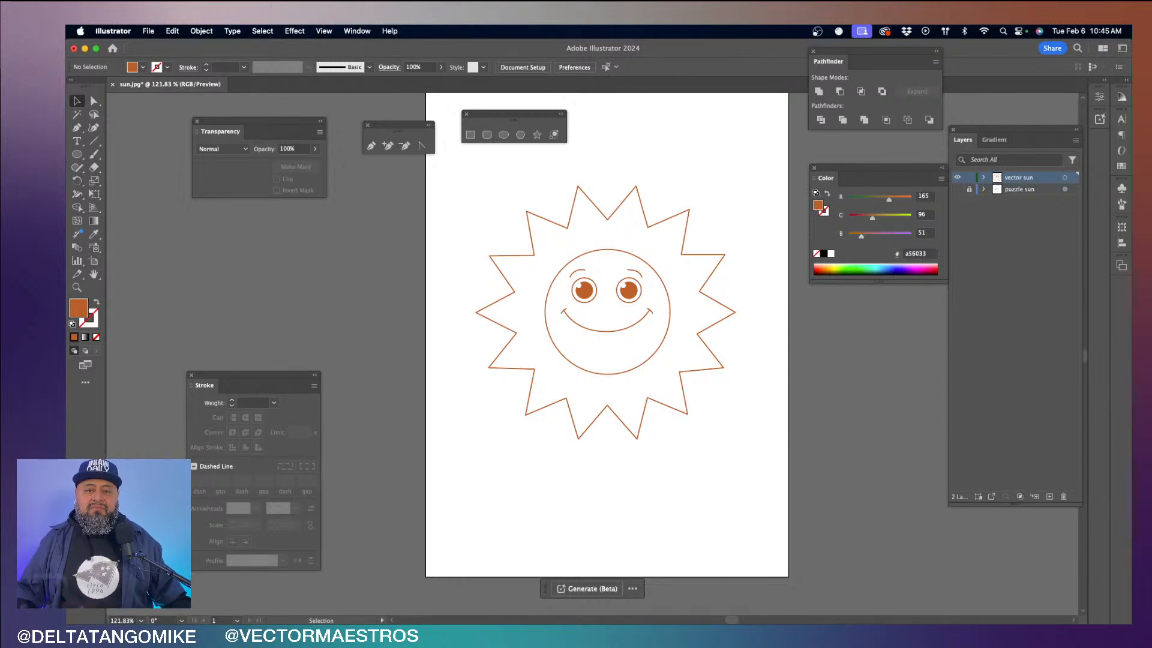
key(super+Tab)
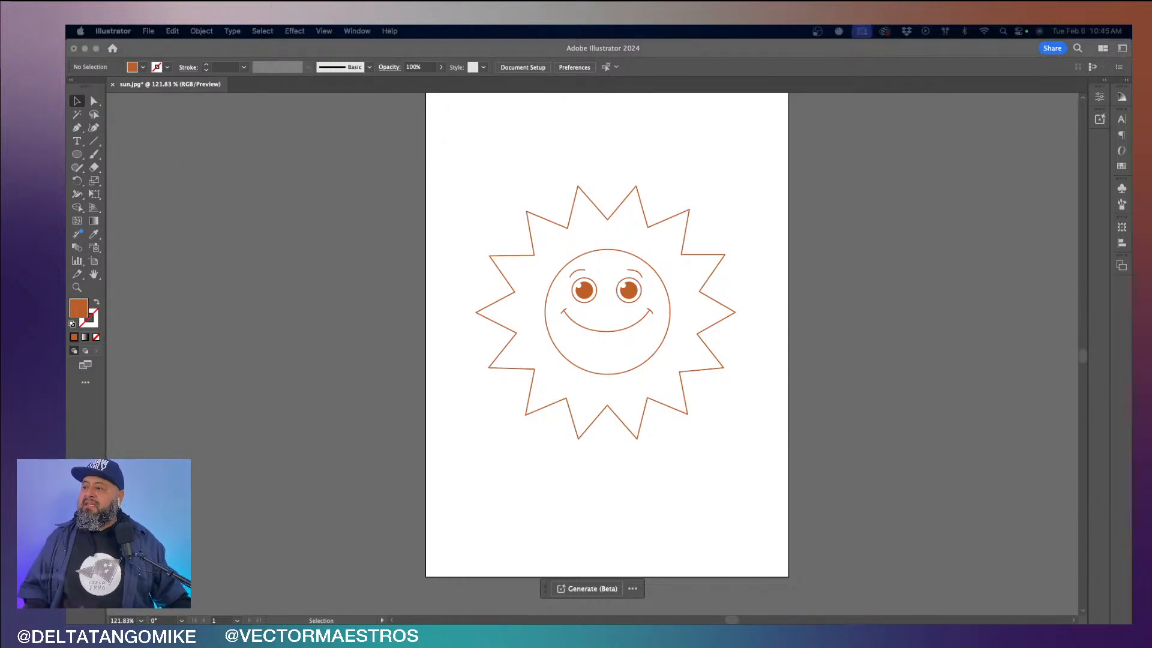
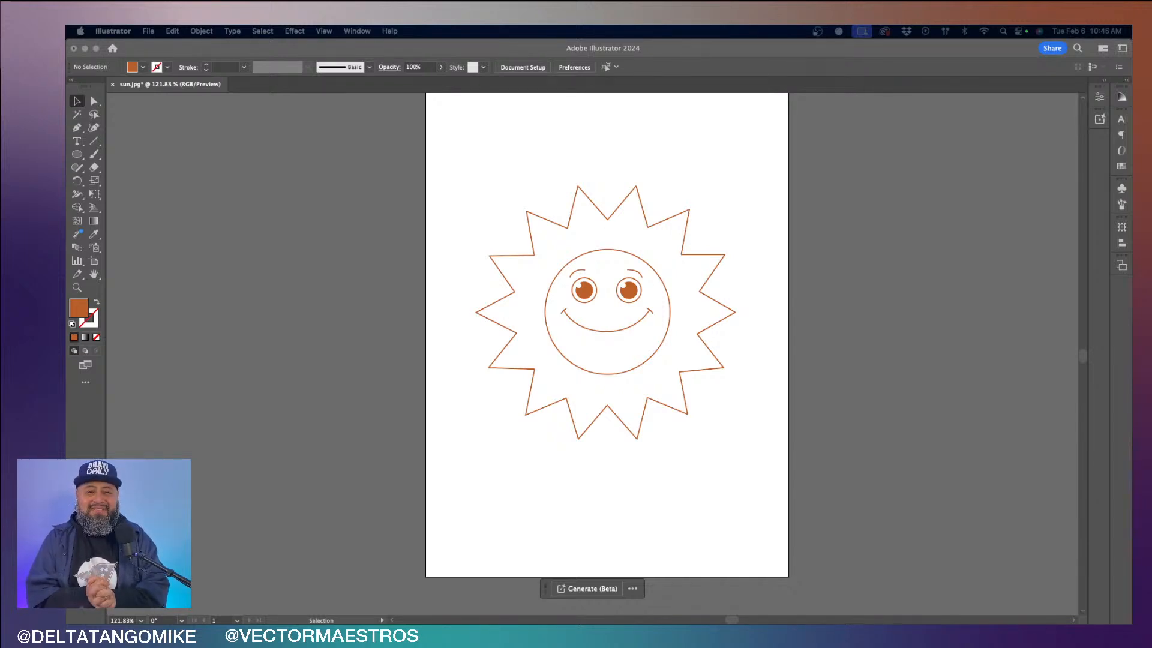
- Select all of the sun artwork's paths with the Direct Selection tool to show their anchor points
click(586, 165)
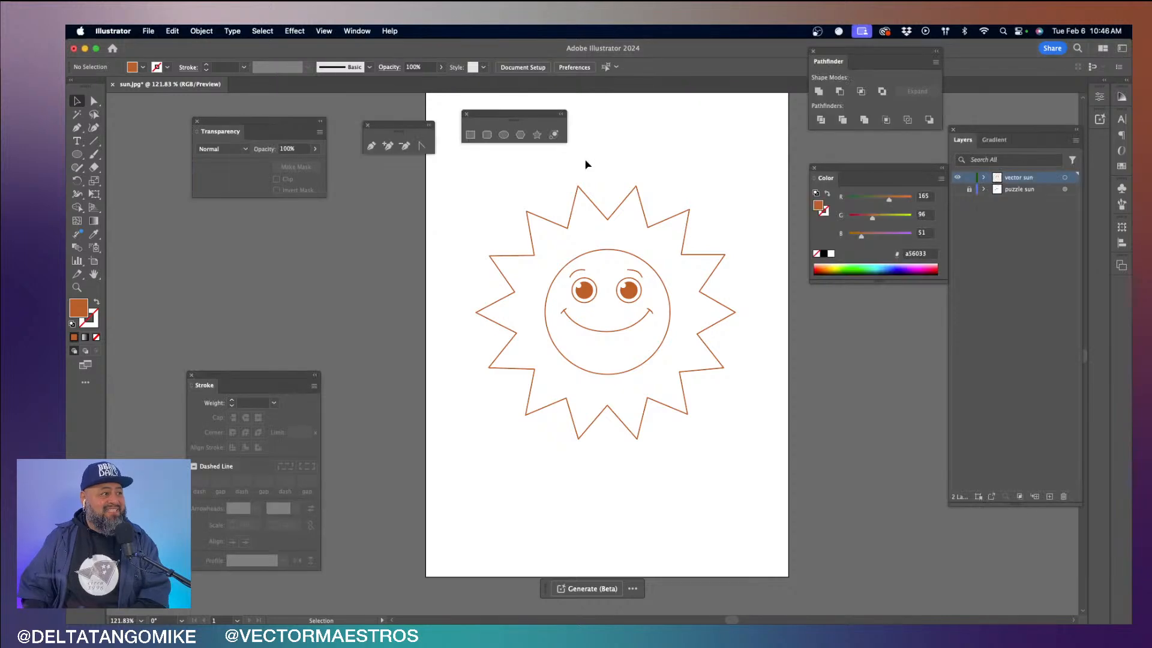
click(95, 100)
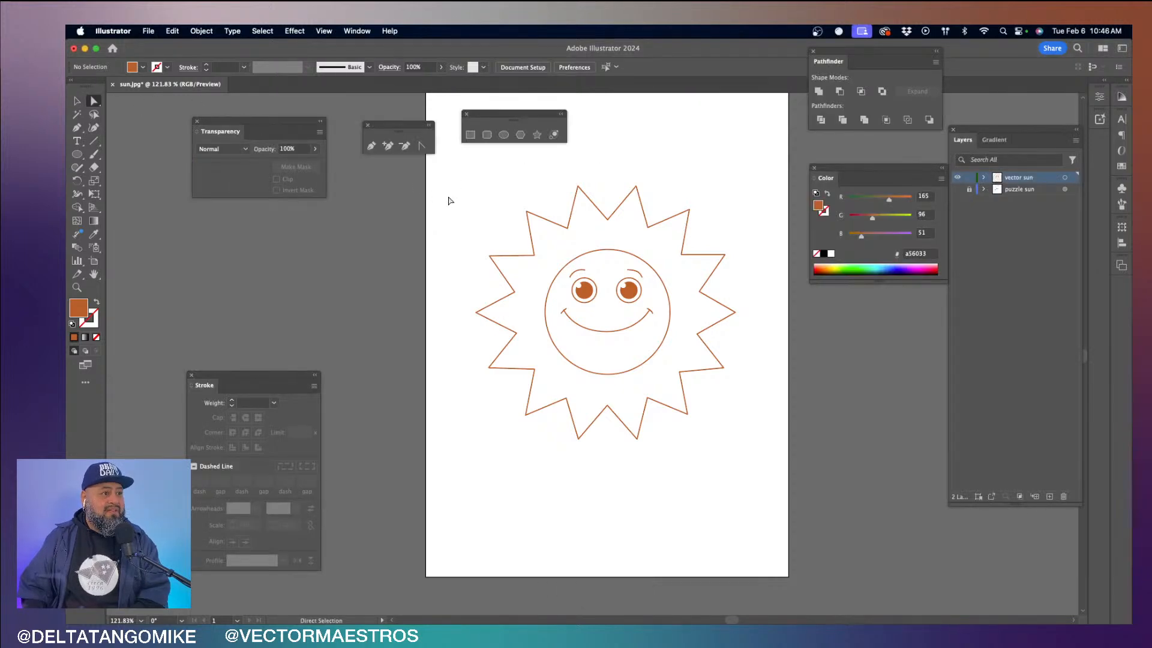
drag(455, 162, 765, 465)
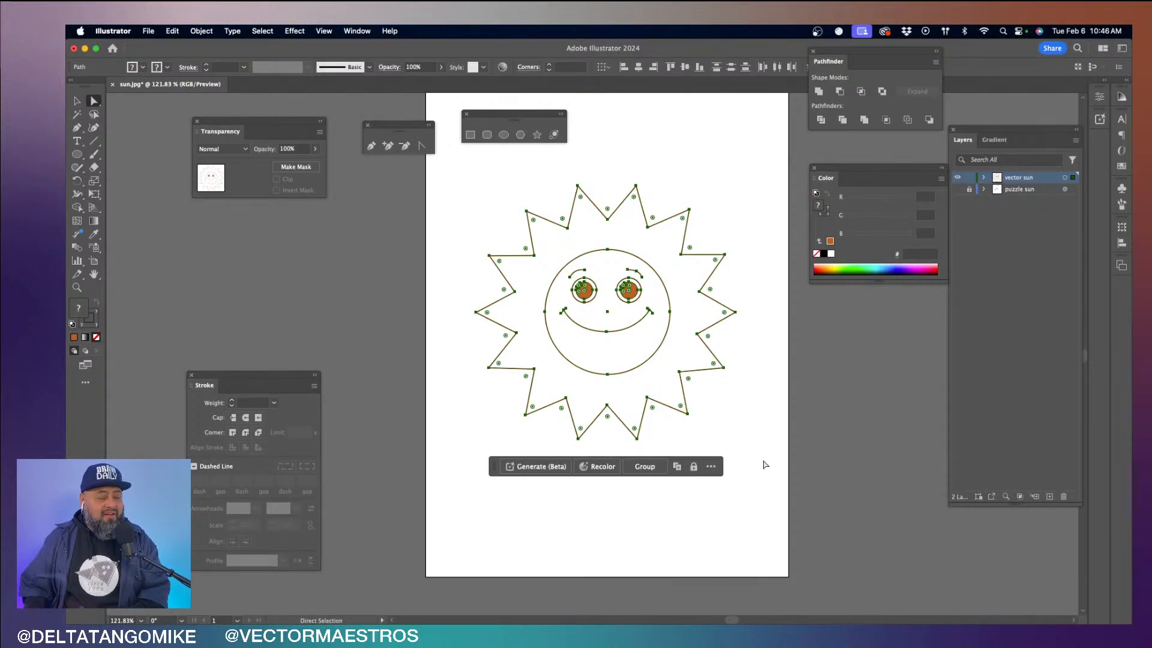
- Examine the selected paths and anchor points of the mouth, eyes and right pupil at high magnification
key(v)
key(super+equal)
key(super+equal)
key(super+equal)
key(super+equal)
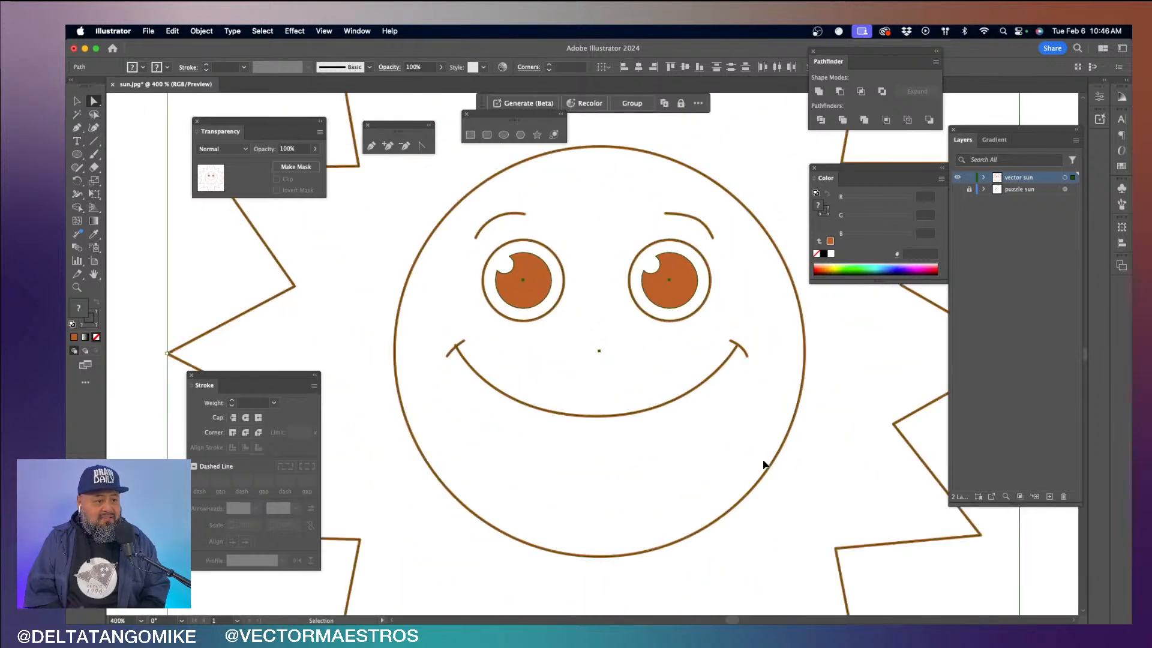
key(super+equal)
key(super+equal)
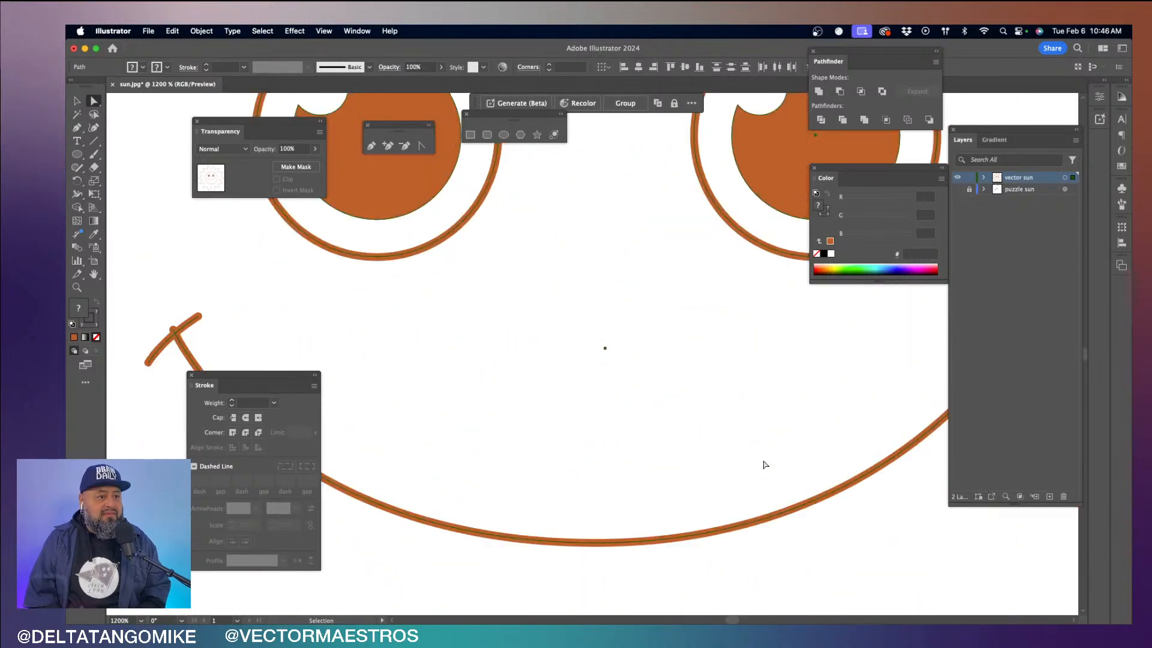
key(a)
key(super+equal)
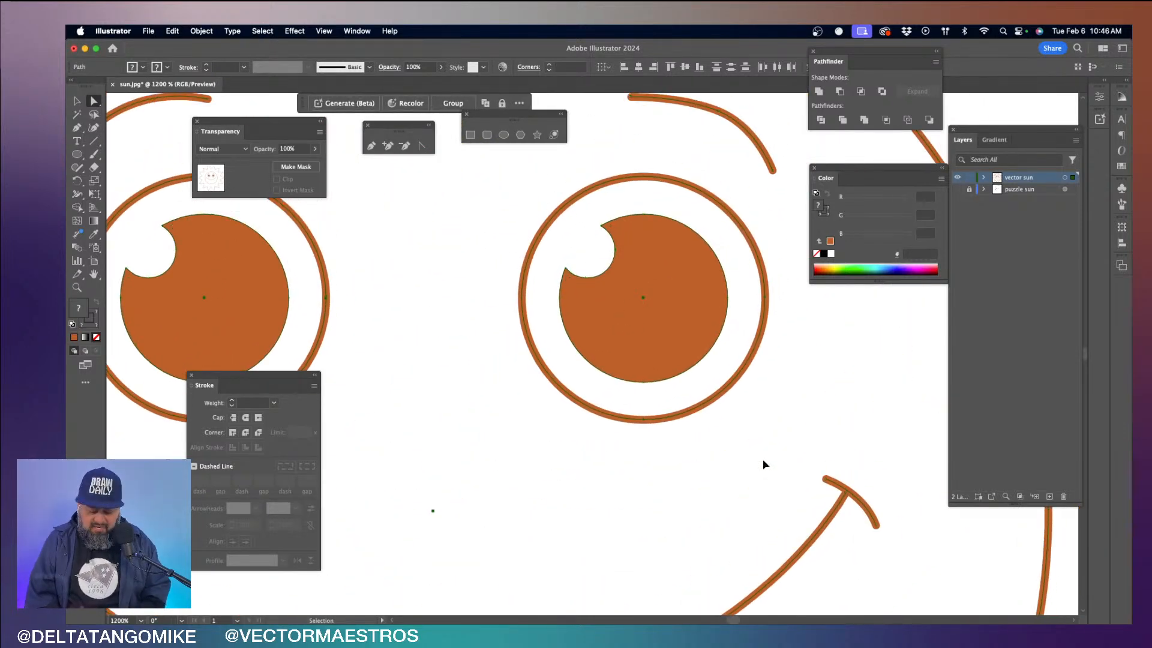
key(super+equal)
key(super+equal)
key(super+equal)
scroll(765, 465, up, 9)
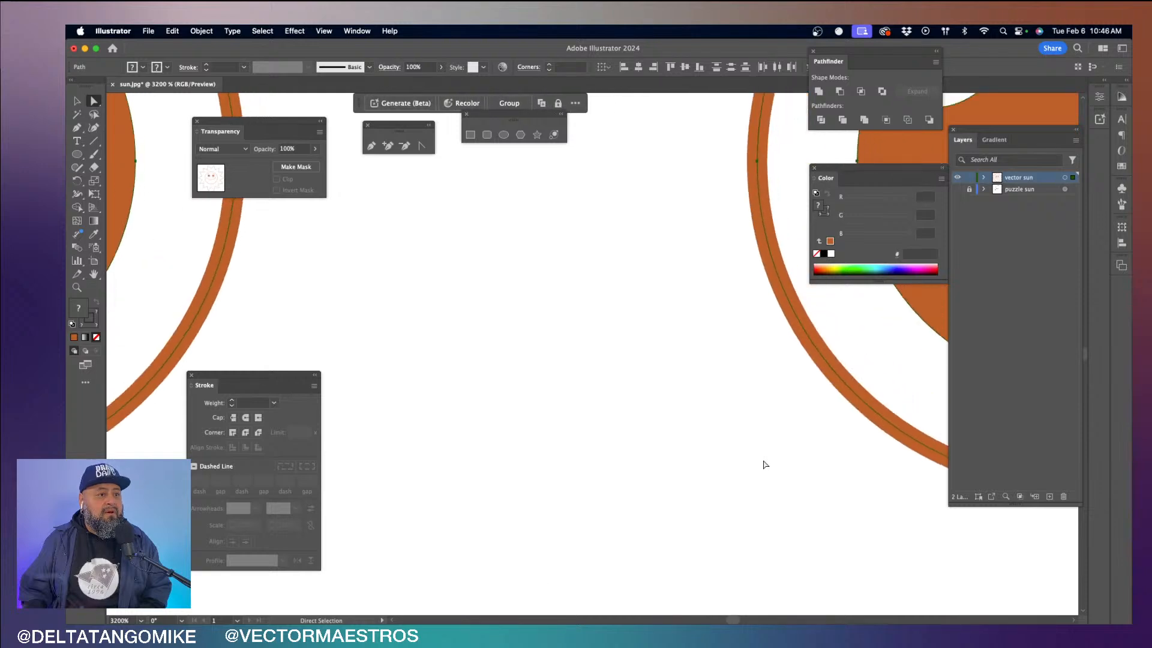
scroll(765, 465, right, 5)
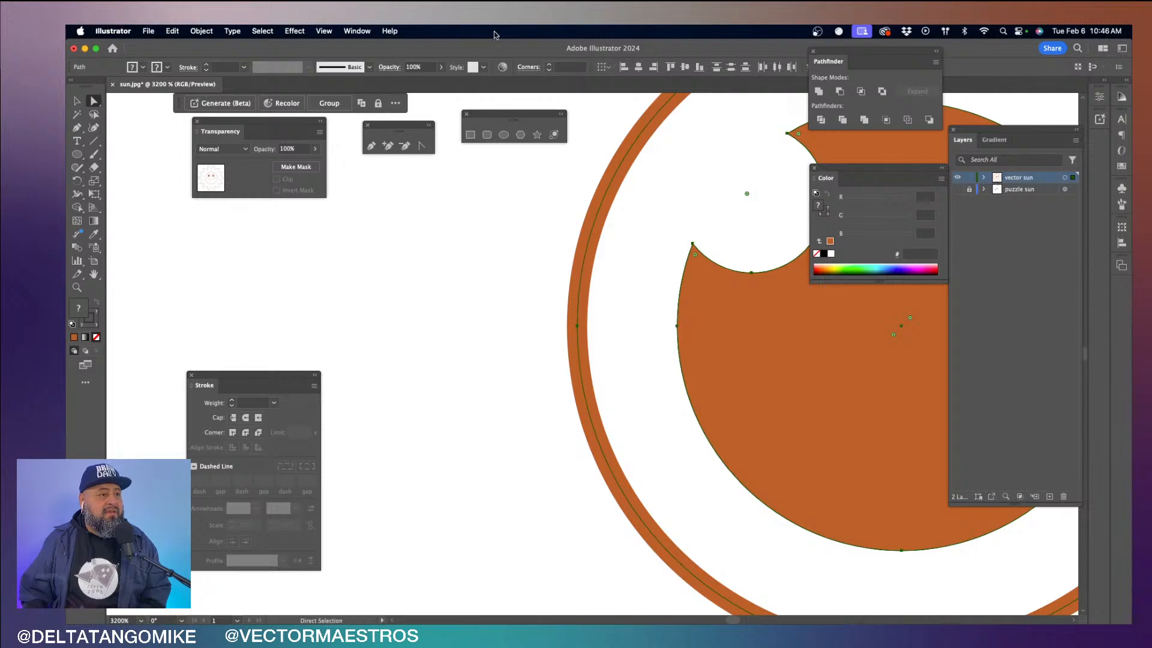
click(323, 31)
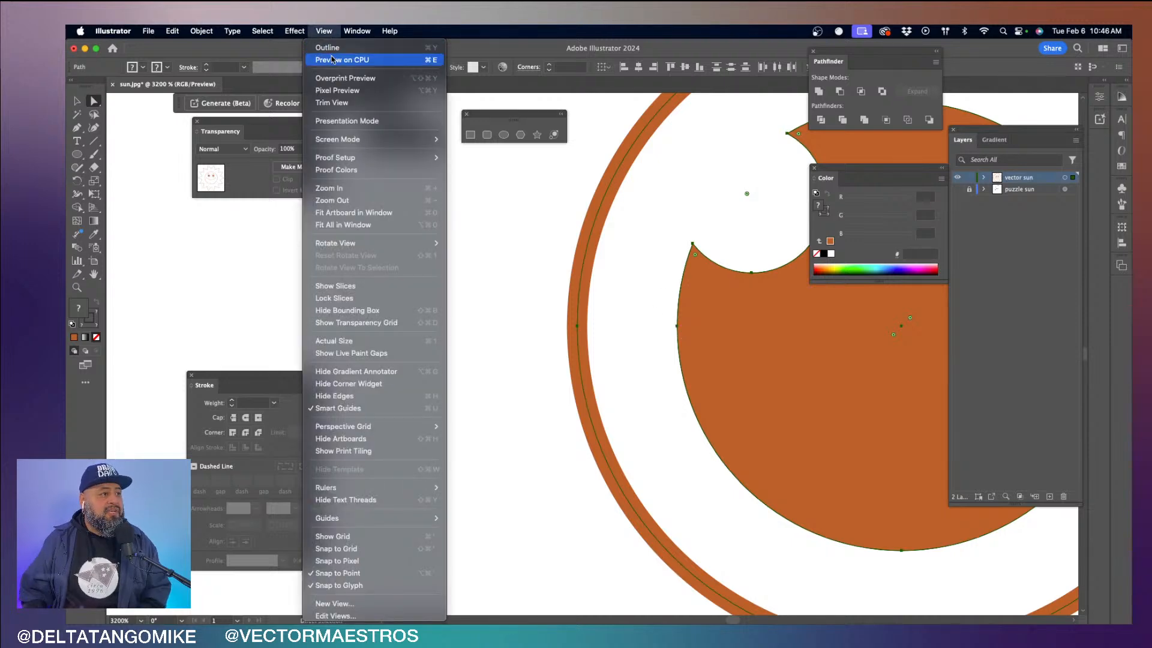
click(340, 60)
click(329, 30)
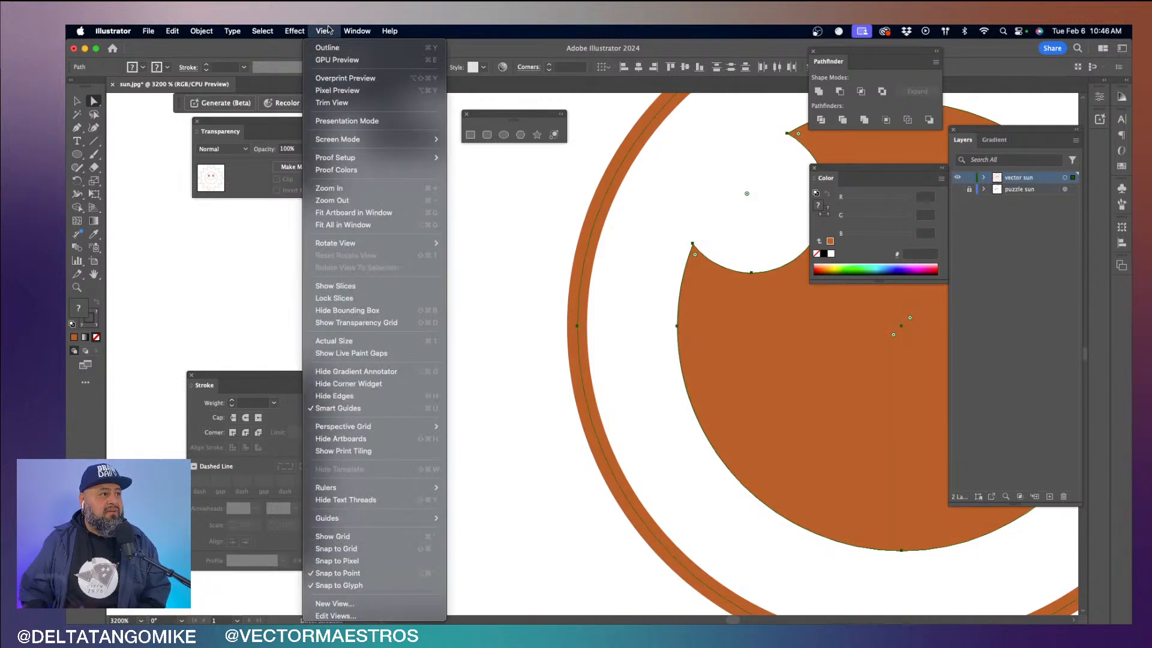
click(335, 60)
- Switch the artwork to Outline view and examine the anchor points of the right eye circle and notched pupil
click(324, 30)
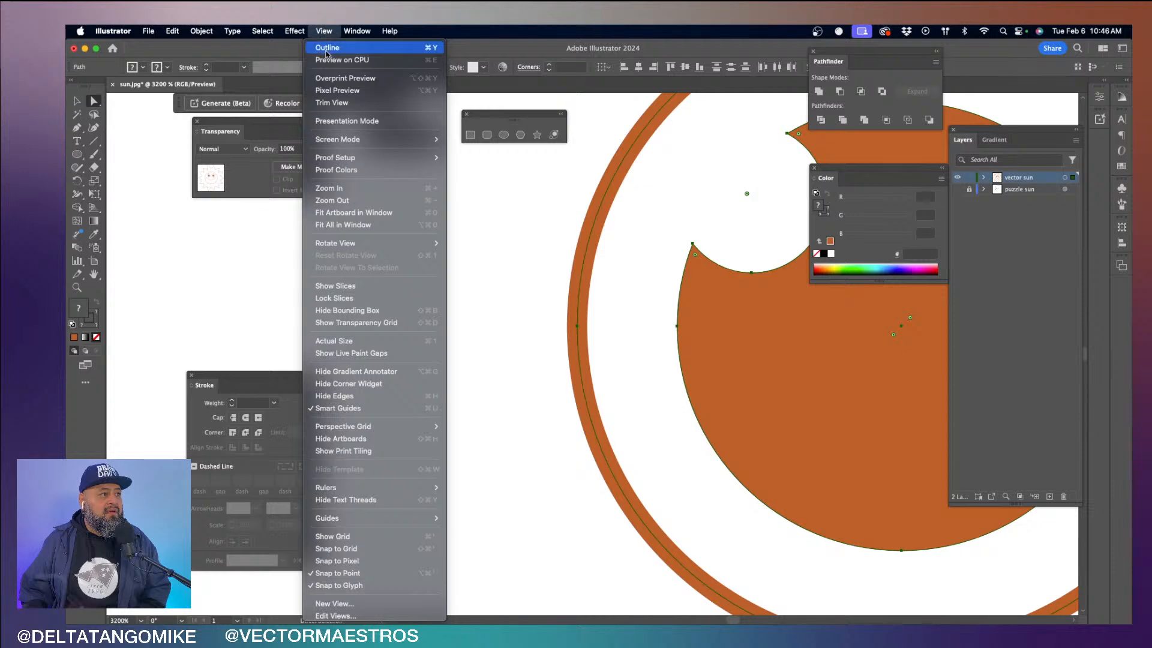
click(328, 48)
scroll(677, 281, right, 4)
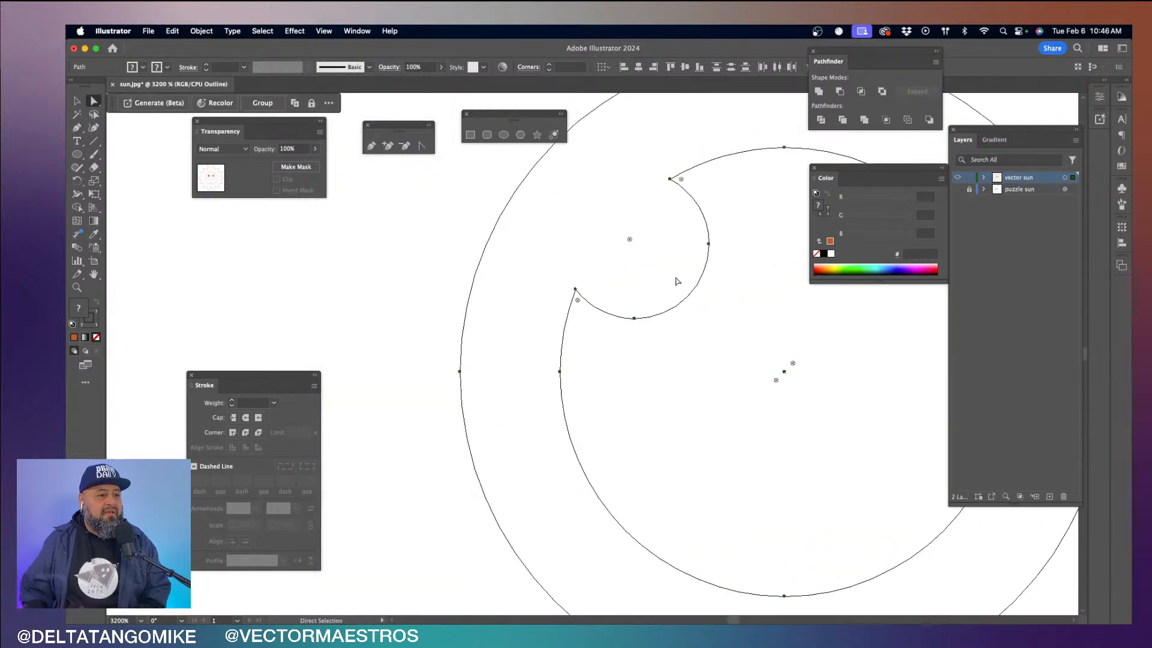
scroll(677, 282, up, 4)
scroll(677, 281, right, 4)
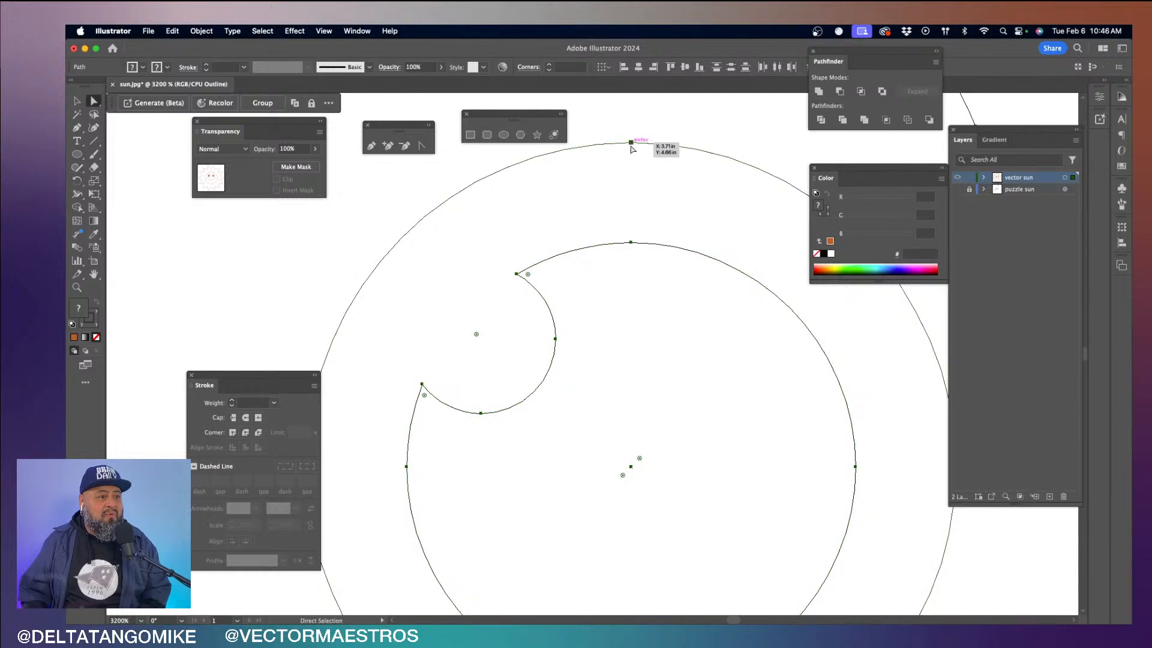
- Examine the right eyebrow's anchor points and the corners of the sun's upper rays in Outline view
scroll(636, 169, up, 6)
scroll(636, 169, right, 1)
scroll(630, 173, up, 5)
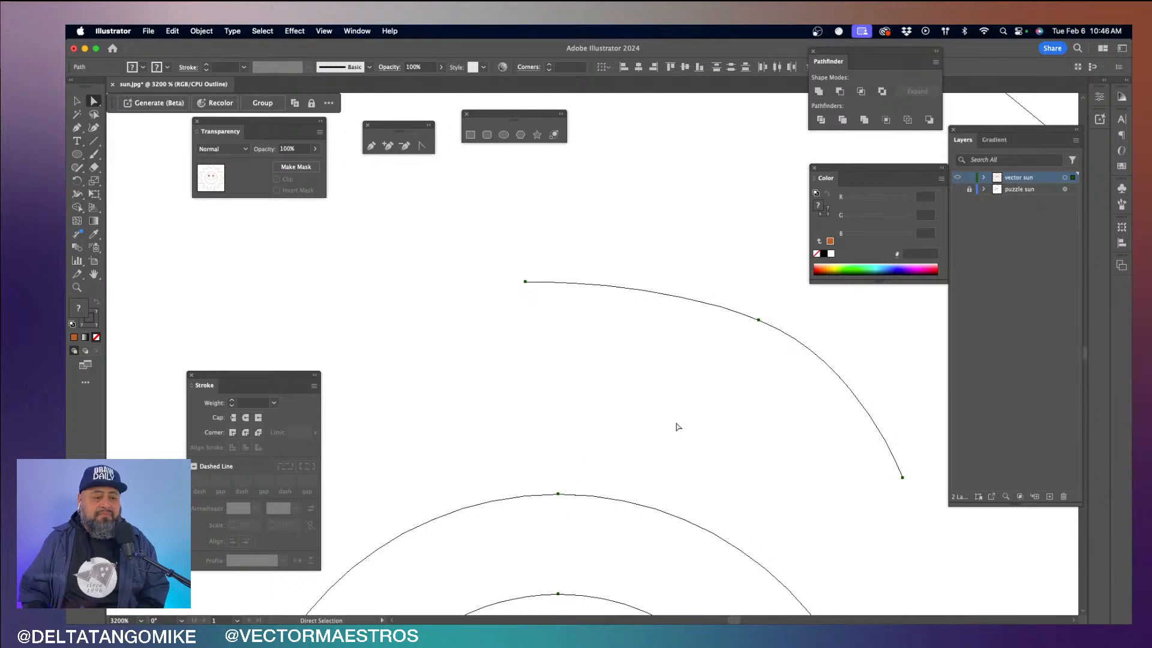
scroll(676, 426, up, 6)
scroll(676, 426, right, 4)
scroll(677, 427, up, 15)
scroll(678, 426, right, 7)
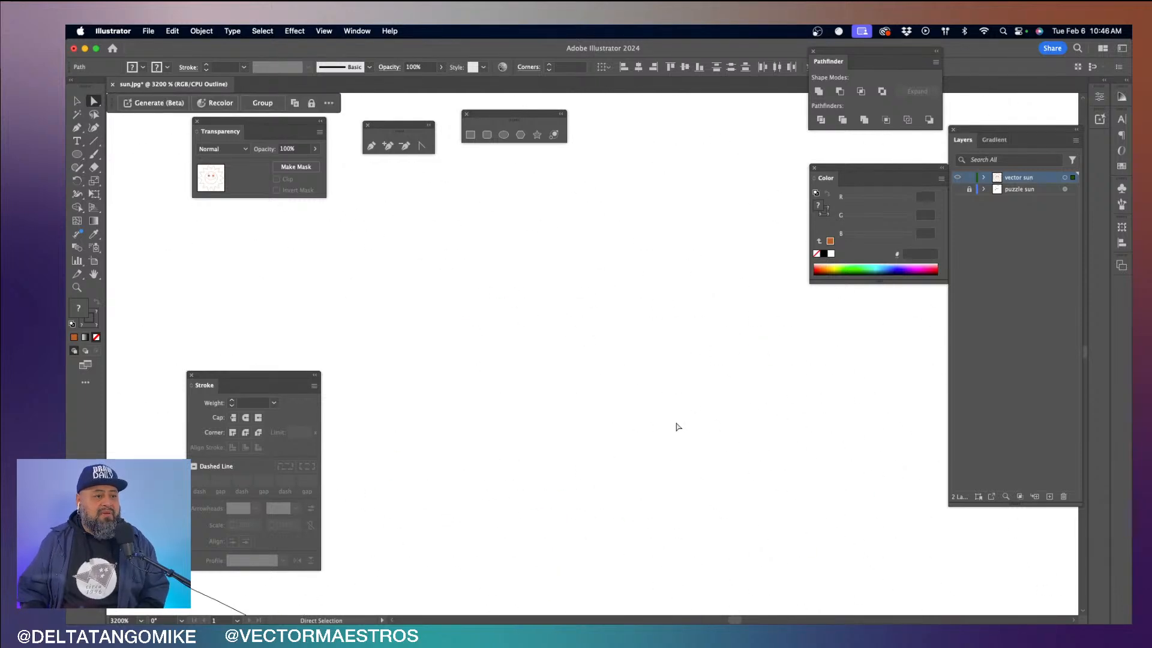
scroll(678, 427, down, 5)
scroll(678, 426, down, 5)
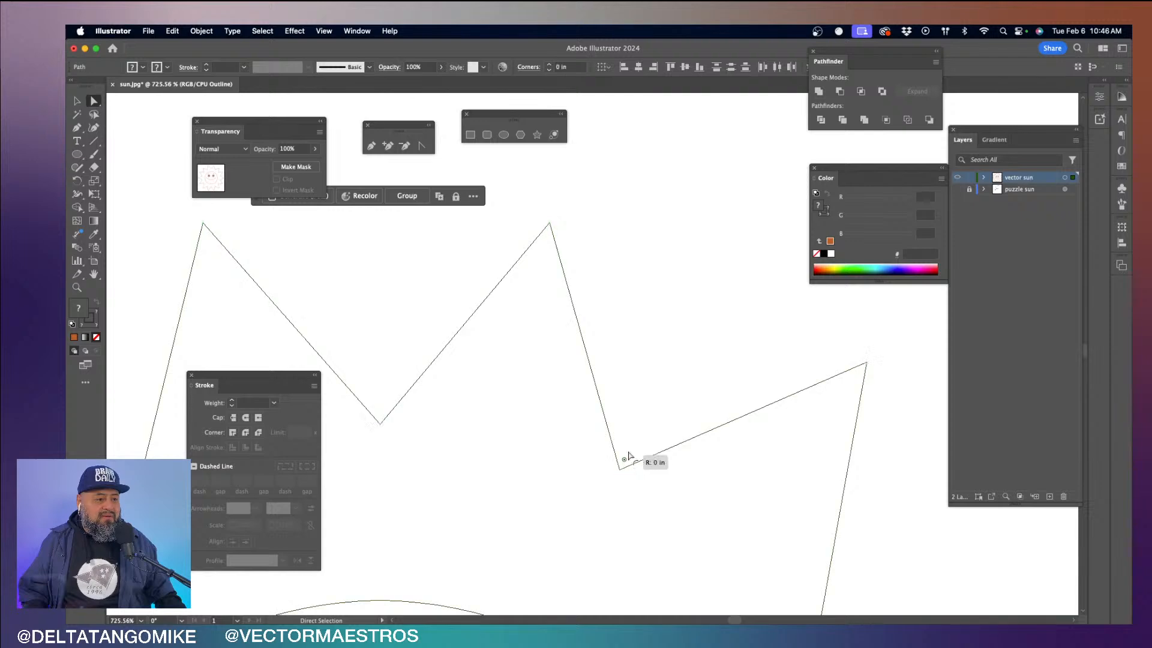
- Return the artwork from Outline view to the normal Preview display
click(356, 30)
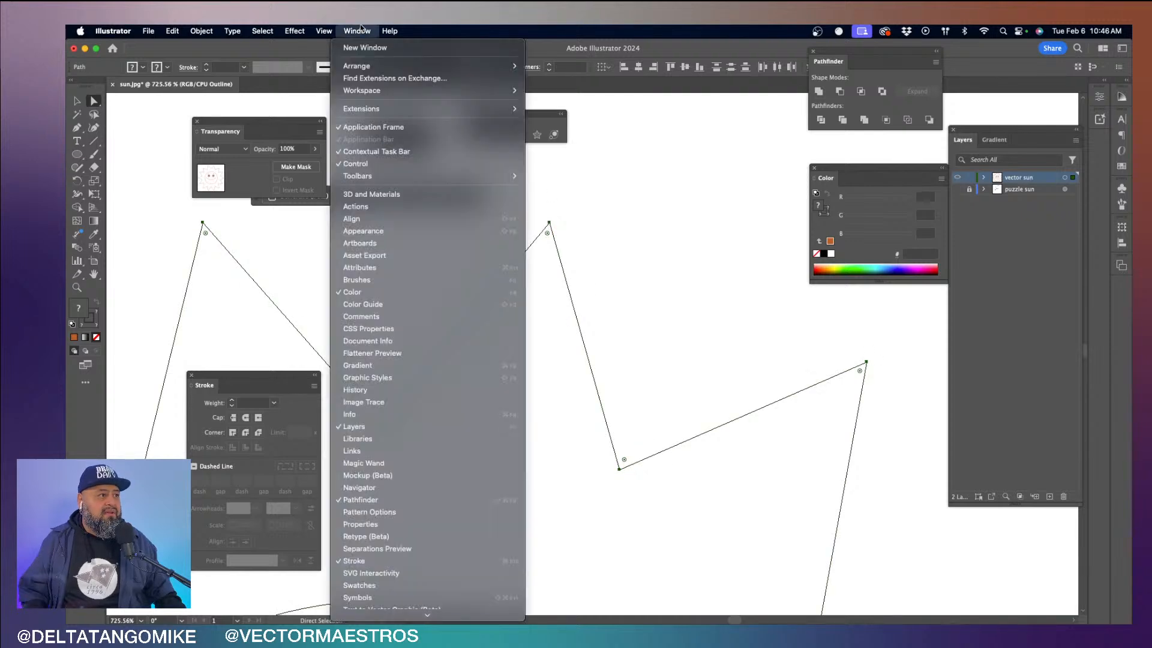
mouse_move(332, 28)
click(343, 50)
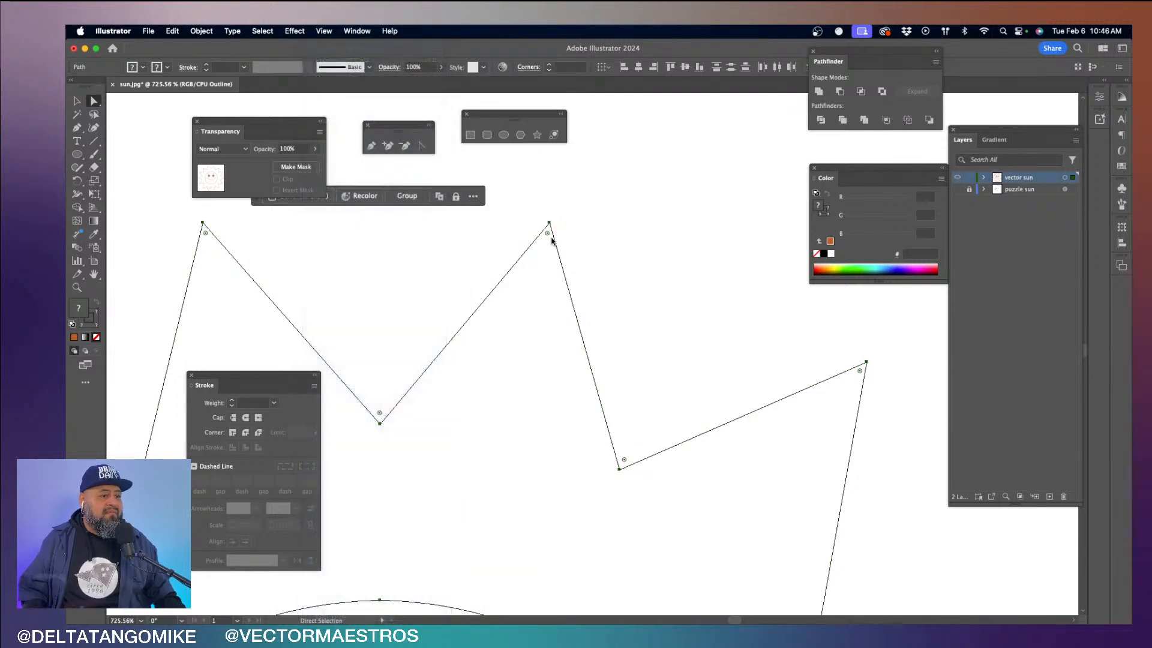
- Select only the inner corner anchor point between the two upper-right rays of the sun outline
click(645, 416)
click(619, 466)
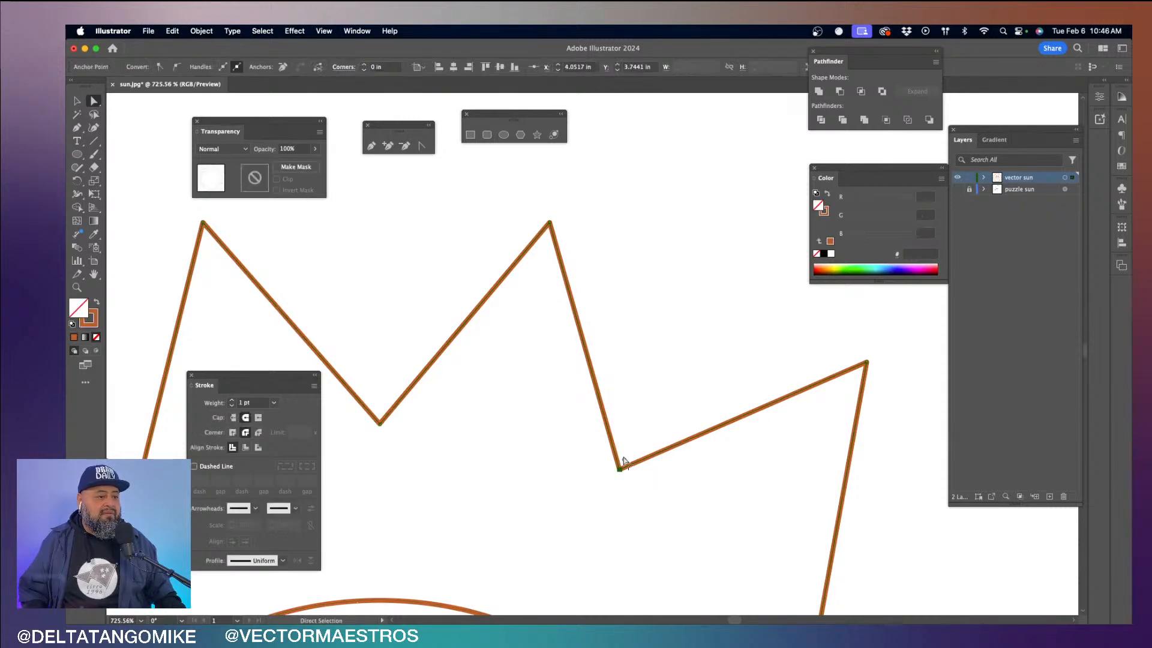
drag(627, 460, 609, 540)
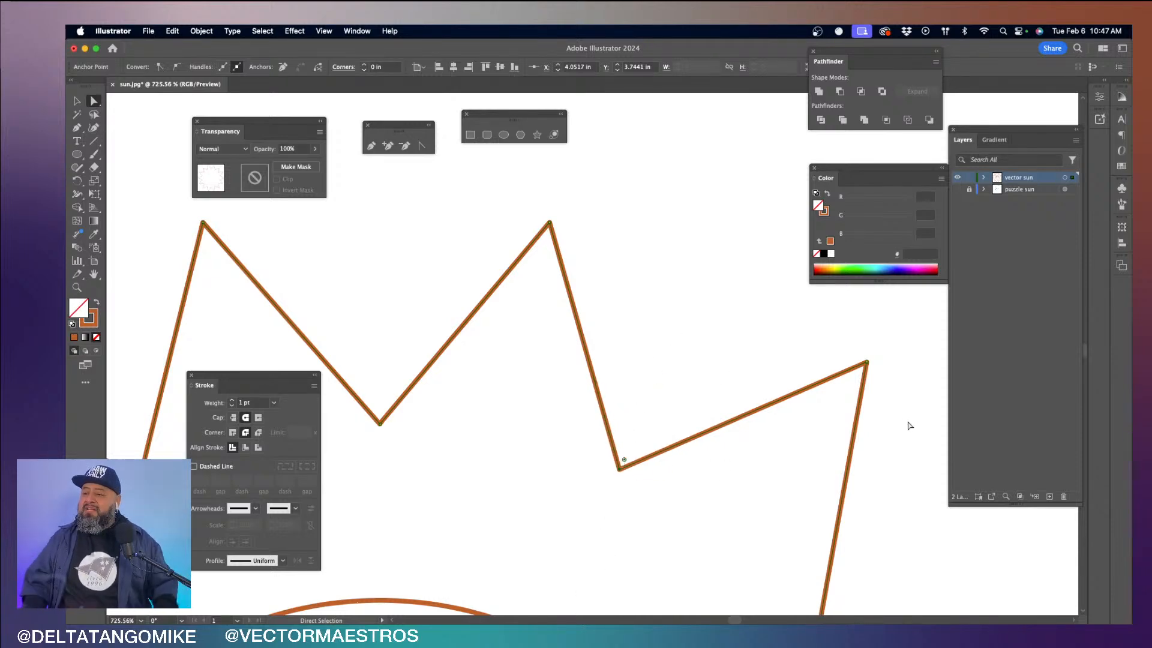
key(shift+Tab)
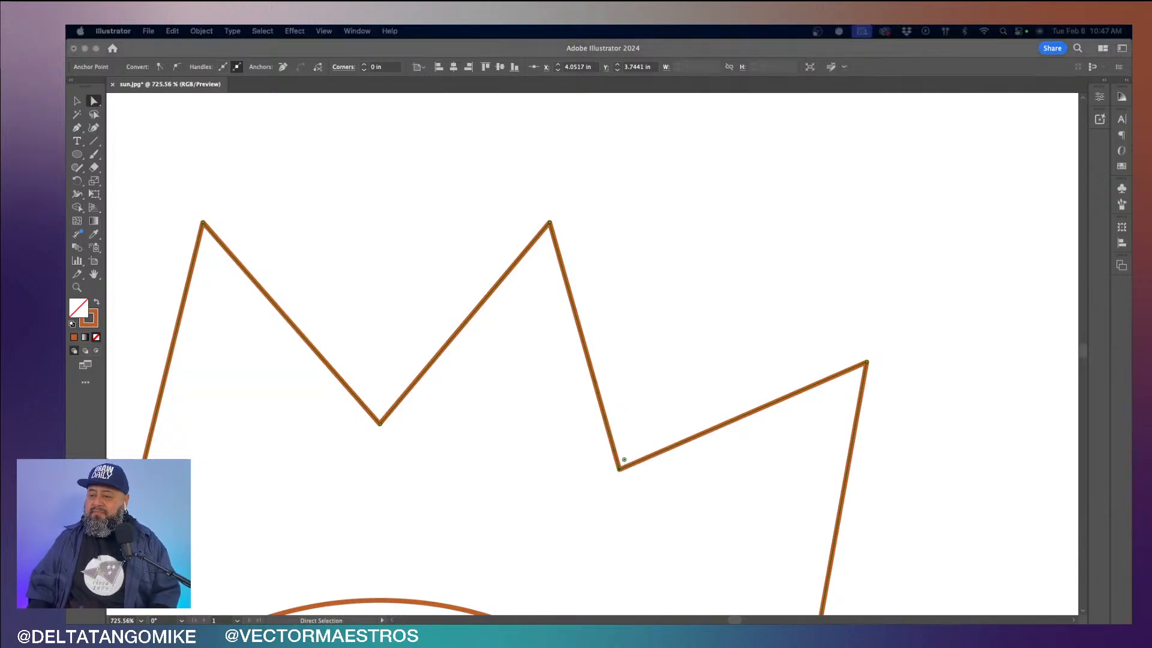